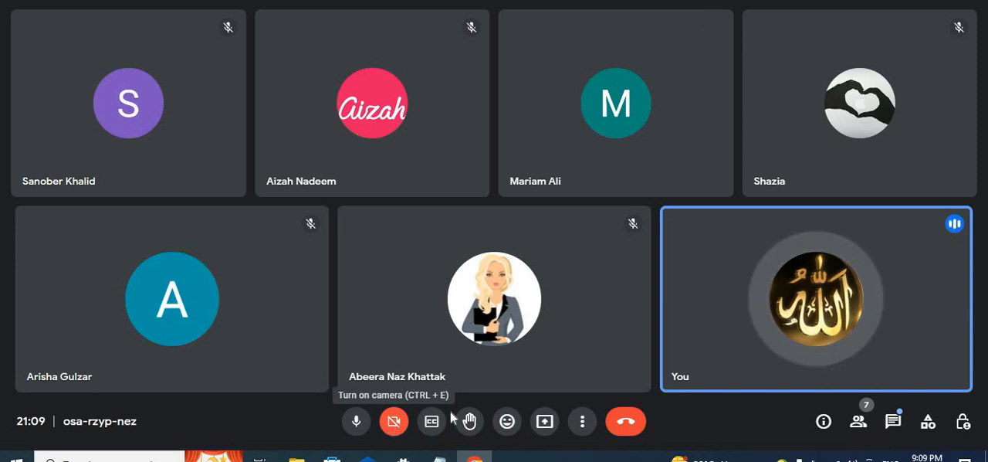
key(ctrl+Tab)
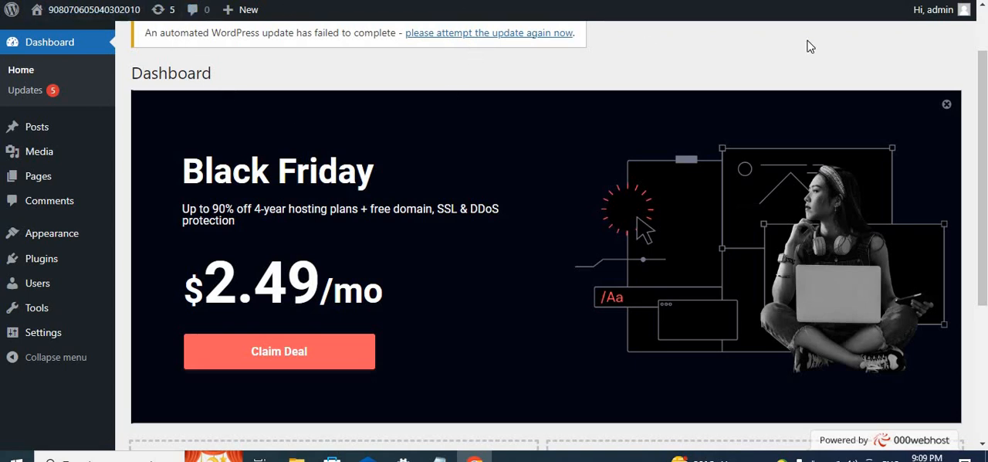
drag(809, 46, 797, 0)
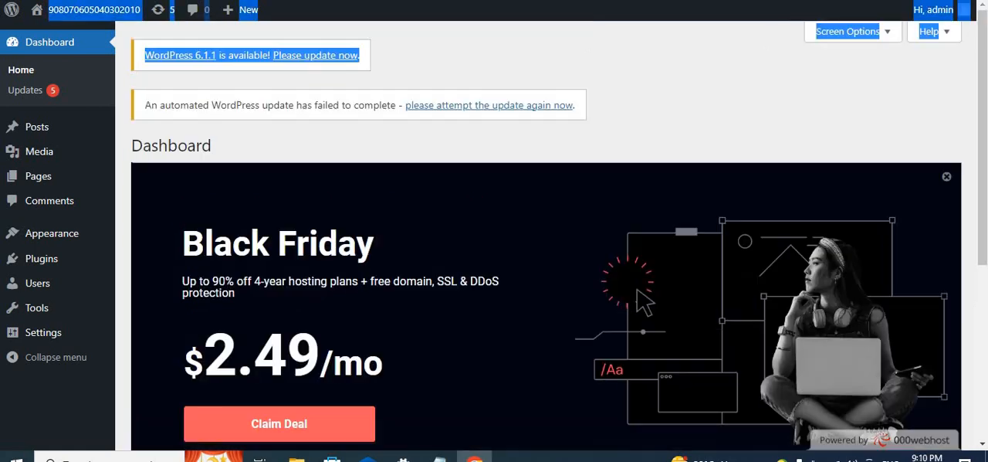
click(740, 93)
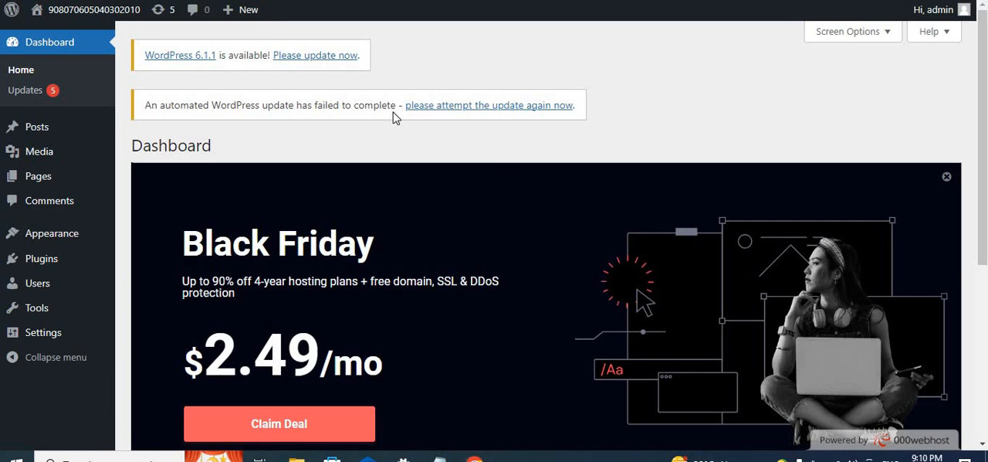
- Return to the Google Meet call and present the entire screen to the participants
click(471, 394)
click(393, 0)
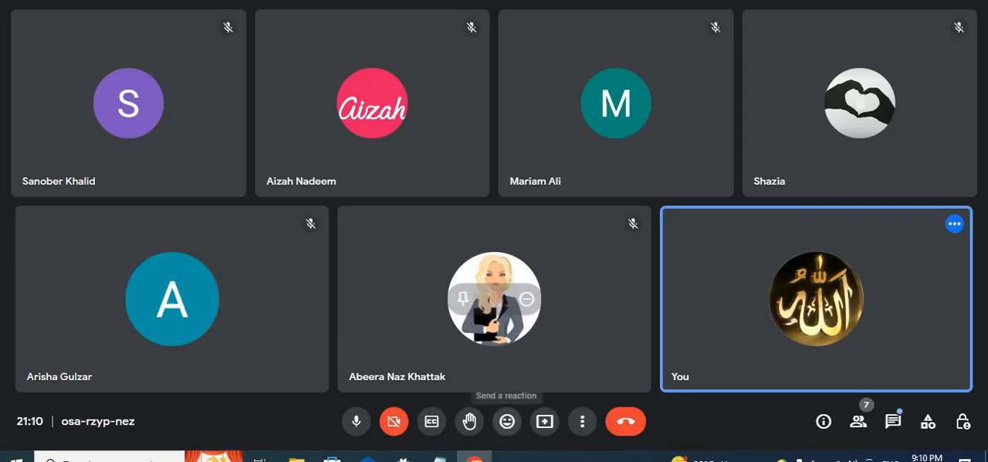
click(545, 421)
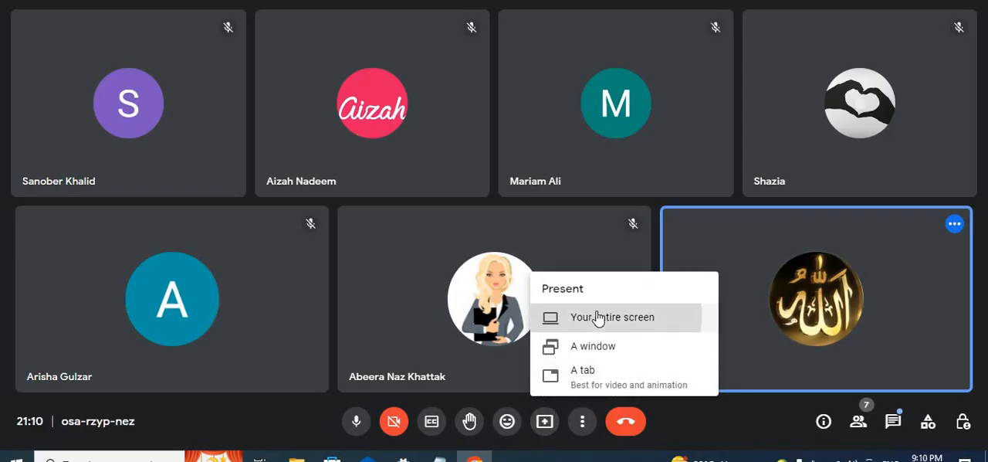
click(597, 317)
click(532, 201)
click(607, 264)
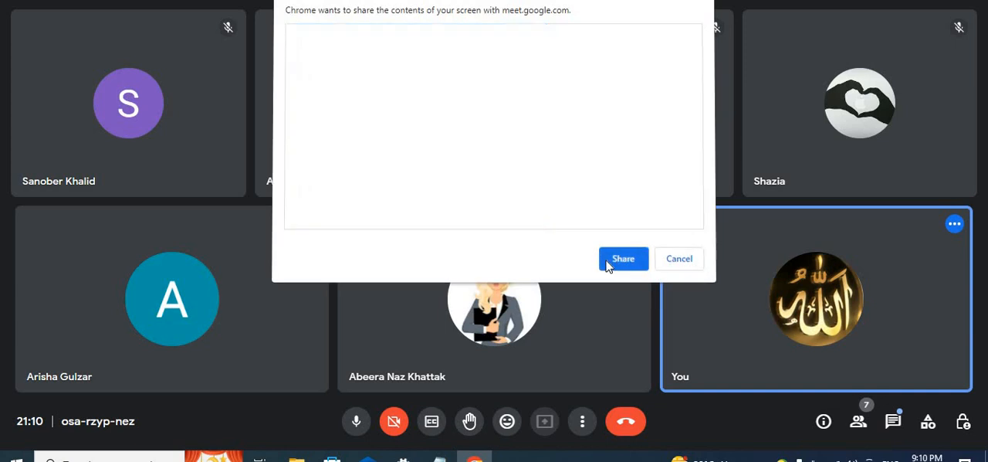
click(621, 433)
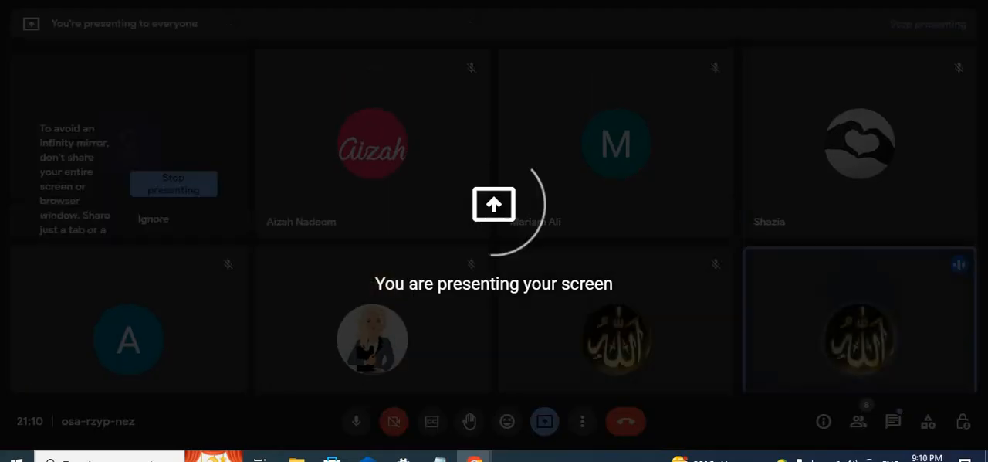
- Switch to the WordPress dashboard and duplicate its browser tab
click(363, 1)
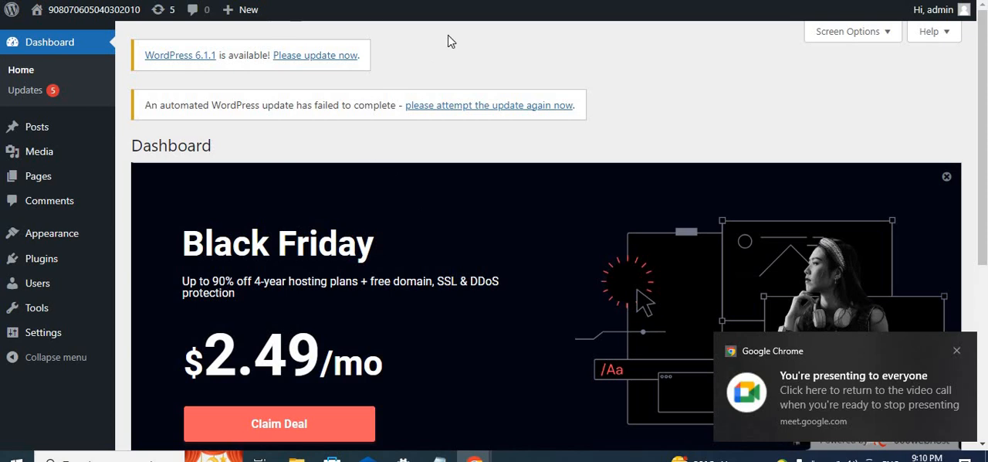
key(ctrl+a)
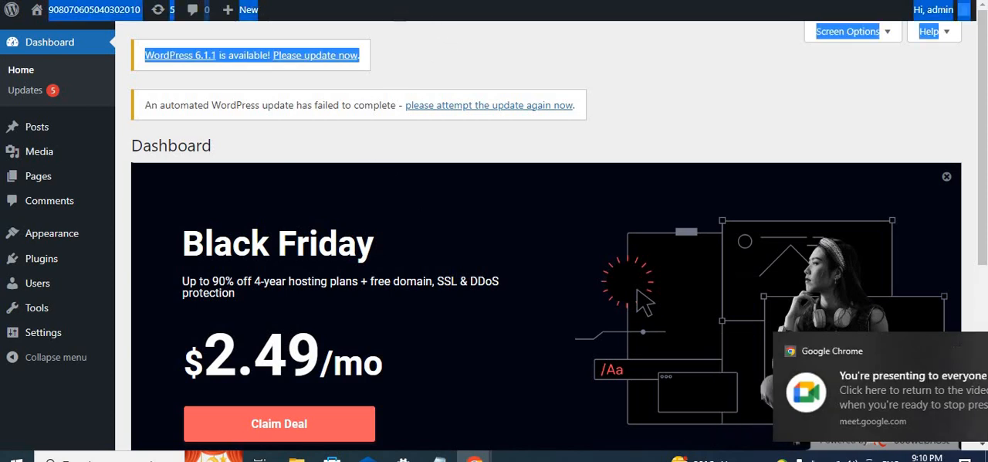
click(455, 68)
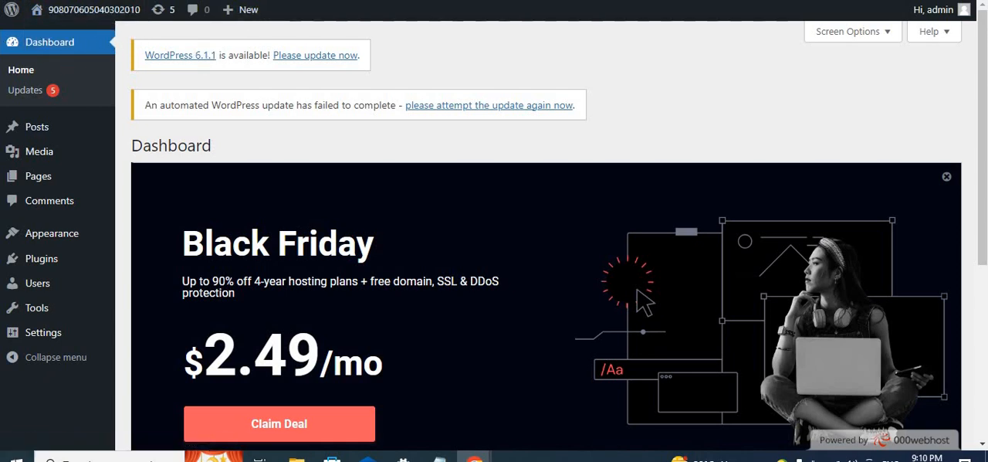
right_click(272, 1)
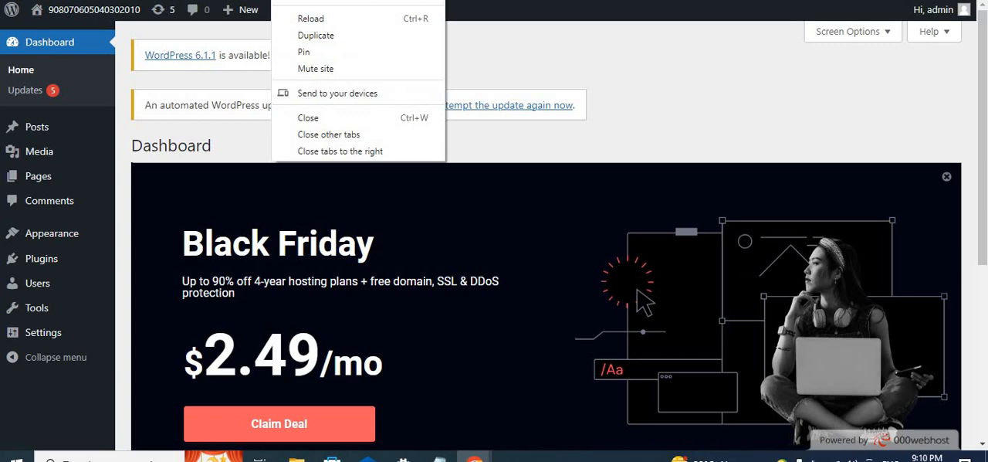
click(372, 38)
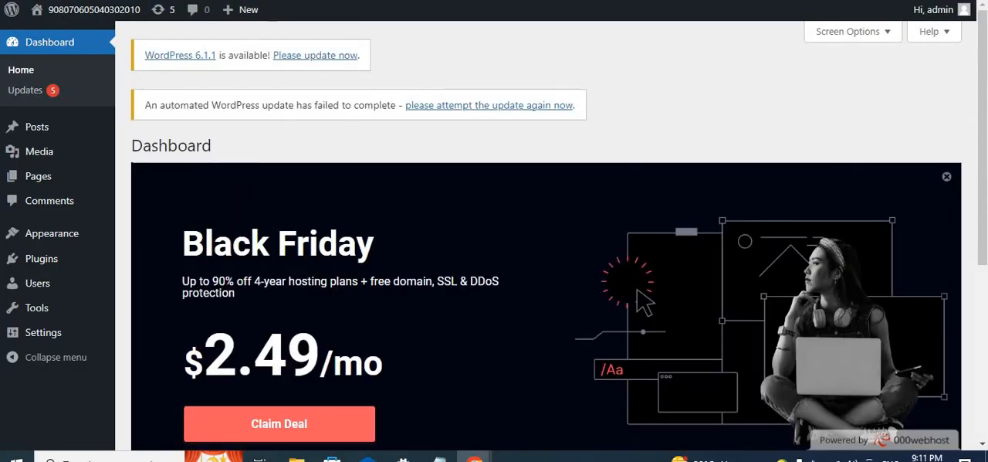
- Open the live site from the duplicated dashboard and look through its home page from header to footer
scroll(373, 231, down, 4)
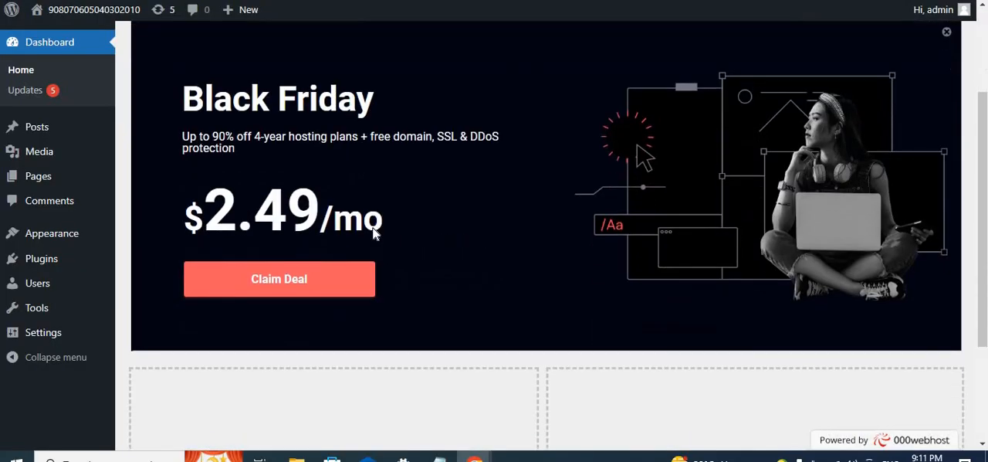
scroll(374, 230, up, 3)
scroll(559, 232, up, 1)
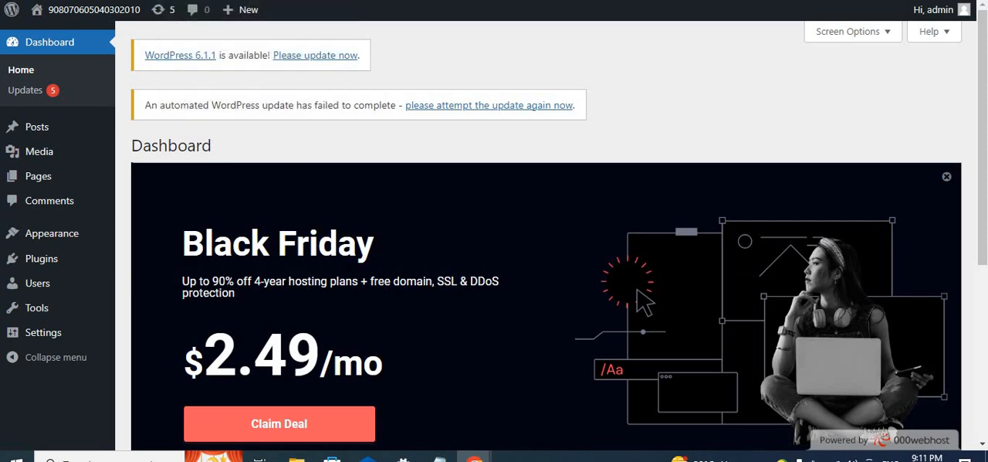
mouse_move(46, 10)
mouse_move(76, 21)
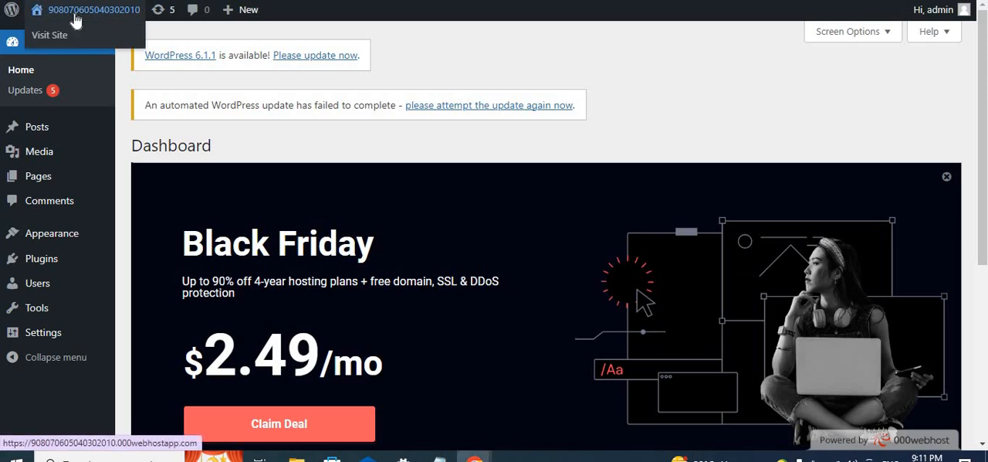
click(101, 15)
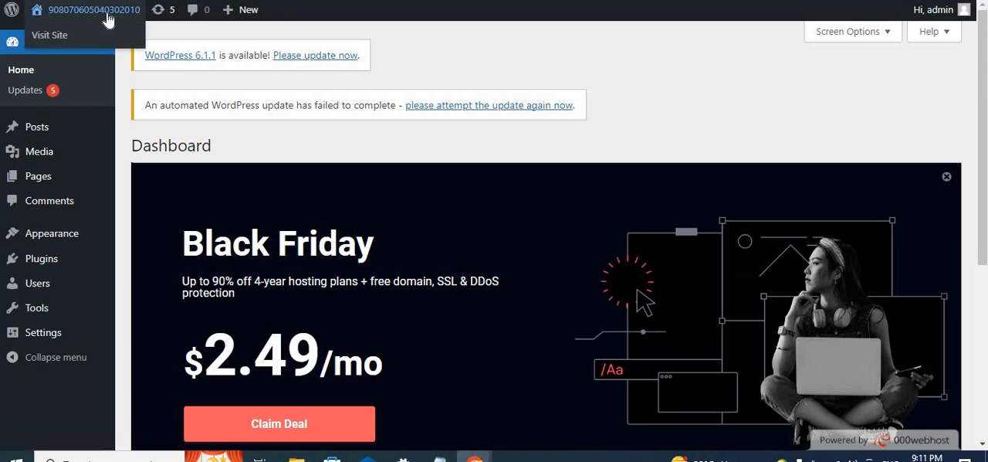
scroll(384, 163, down, 5)
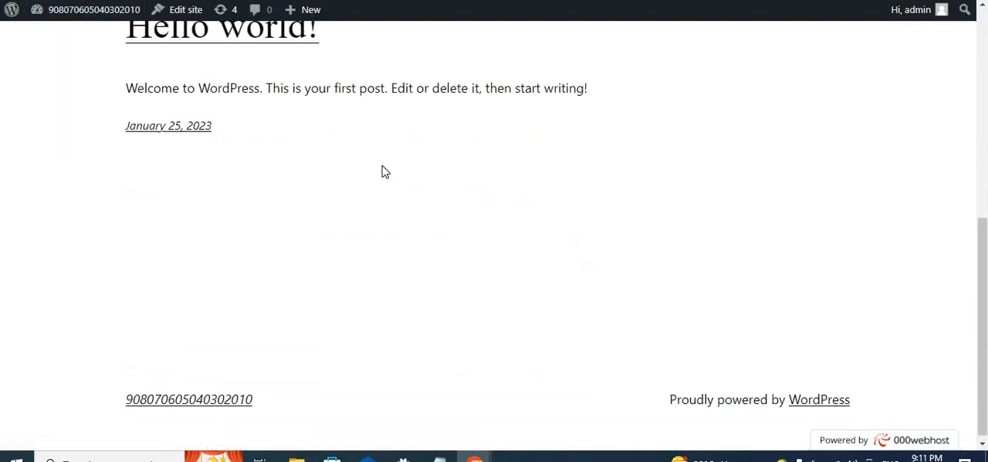
scroll(380, 243, up, 5)
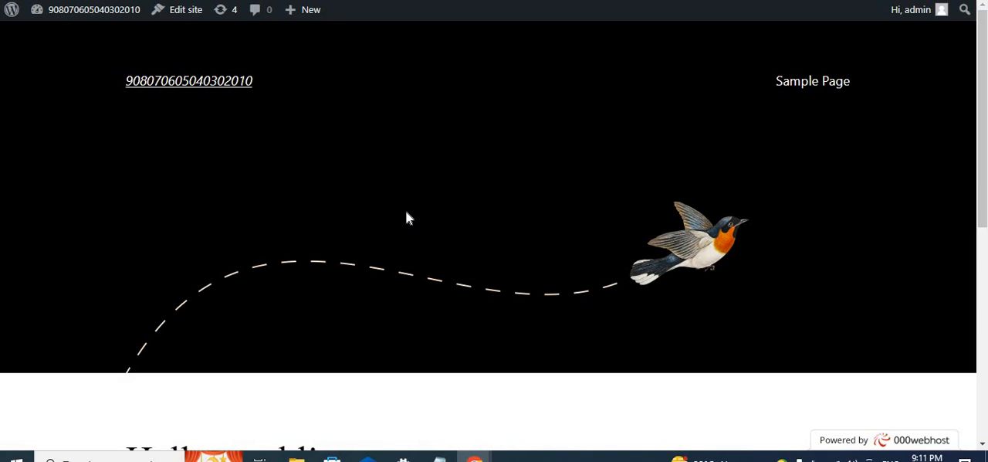
scroll(406, 215, down, 5)
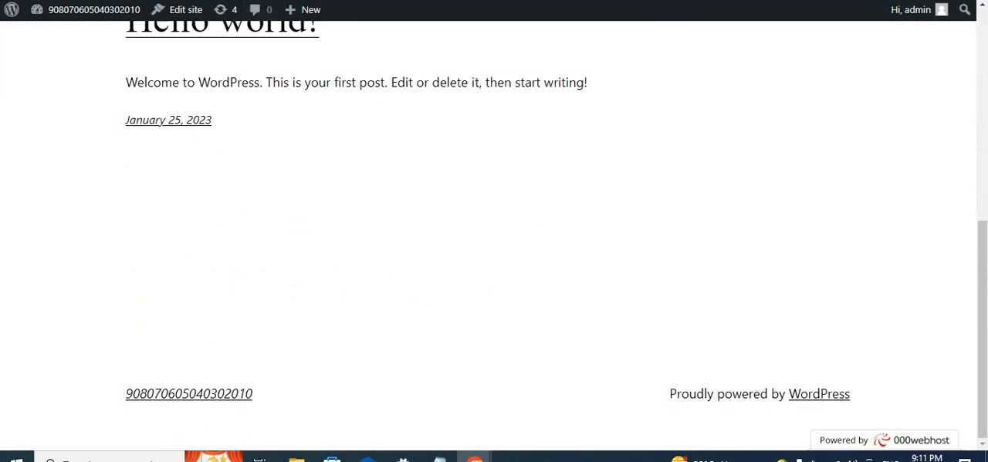
- Open the About WordPress page from the live site and look over its What's New section
mouse_move(60, 14)
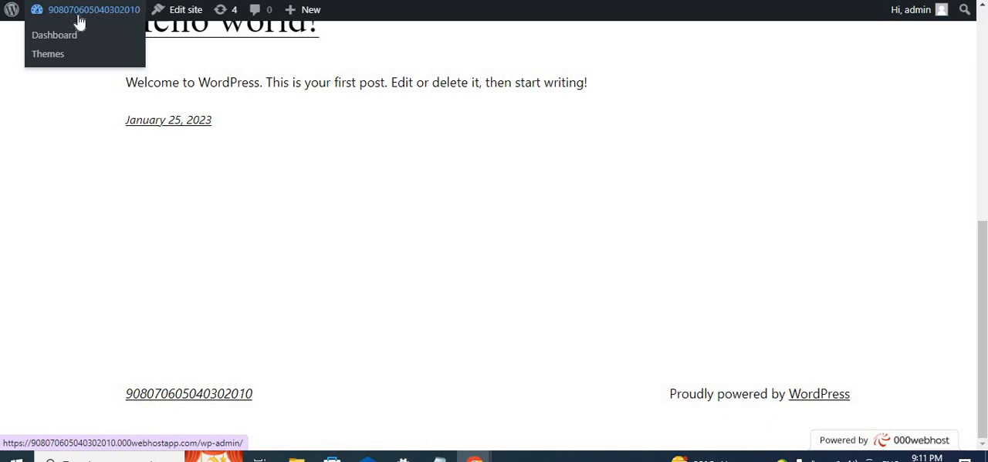
mouse_move(12, 15)
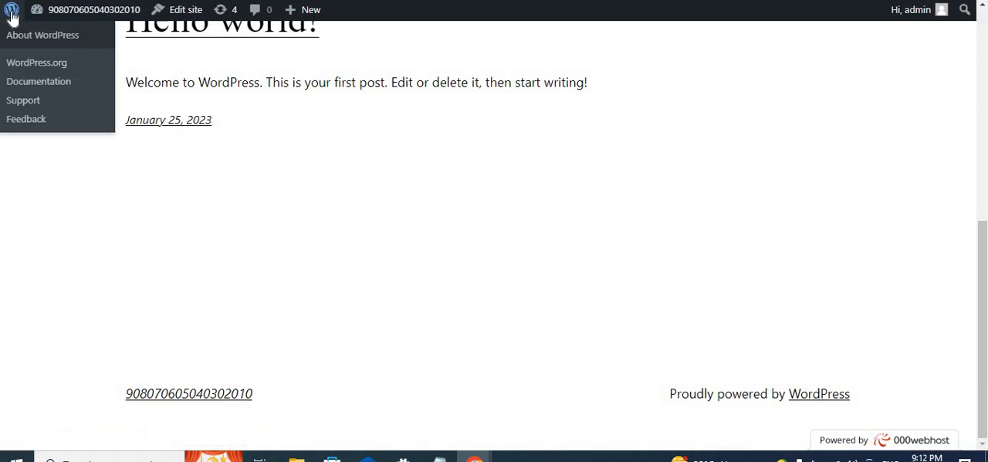
click(12, 16)
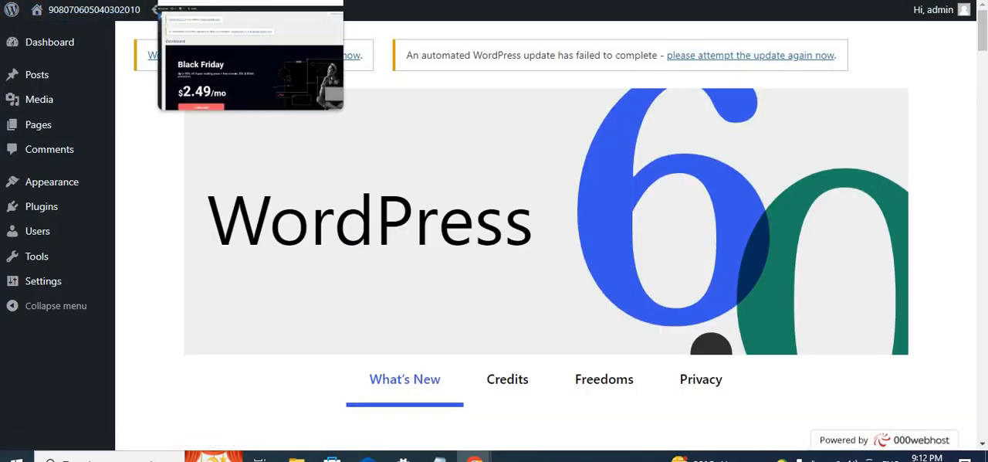
click(232, 1)
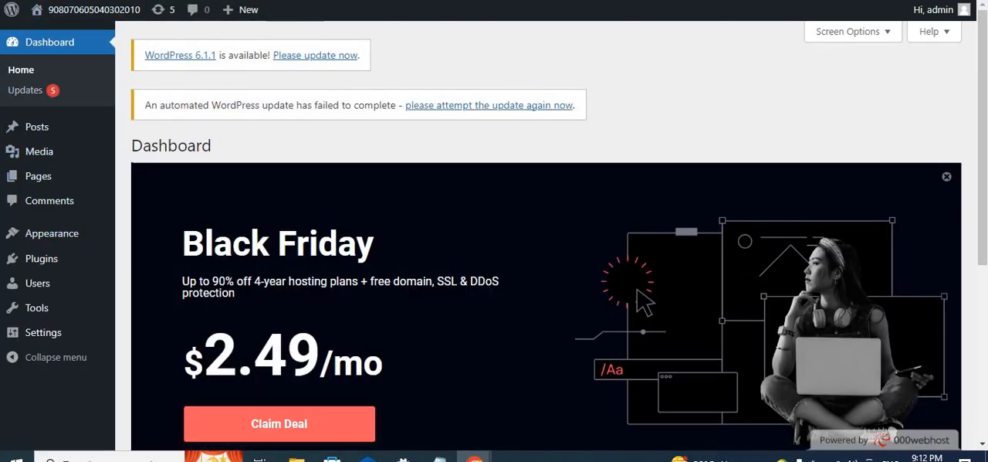
click(390, 1)
scroll(380, 126, down, 2)
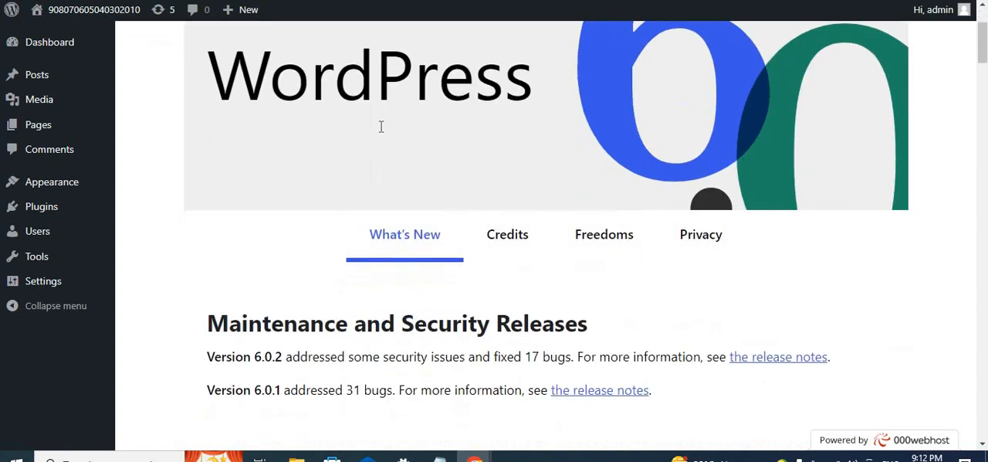
scroll(380, 133, up, 2)
- Visit the live site from the About WordPress page and review its home page again
mouse_move(96, 17)
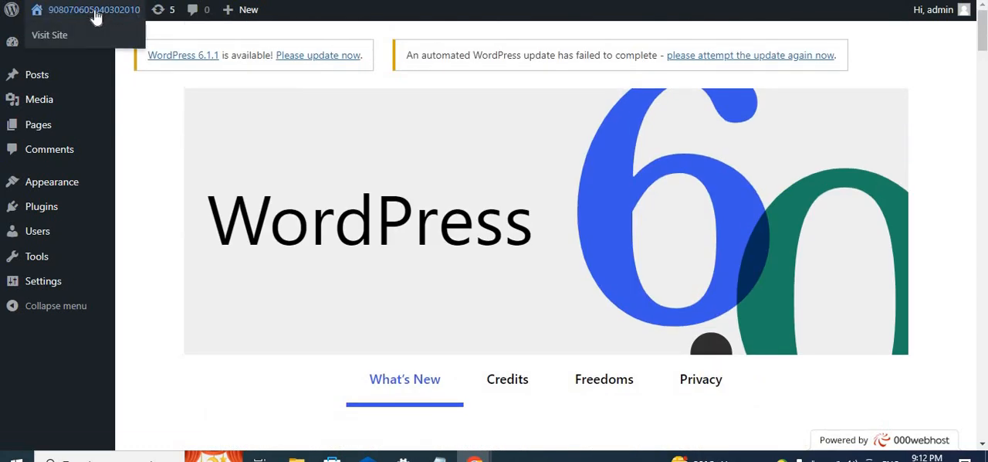
click(96, 17)
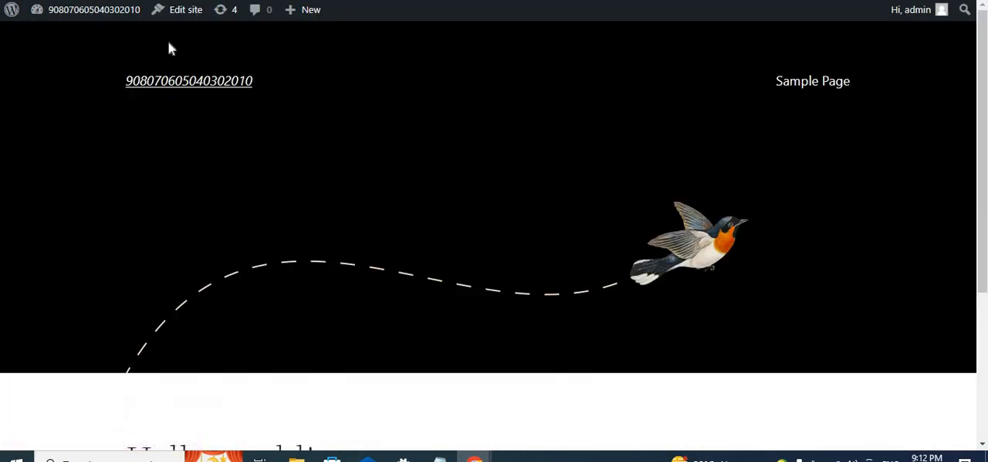
scroll(353, 203, down, 5)
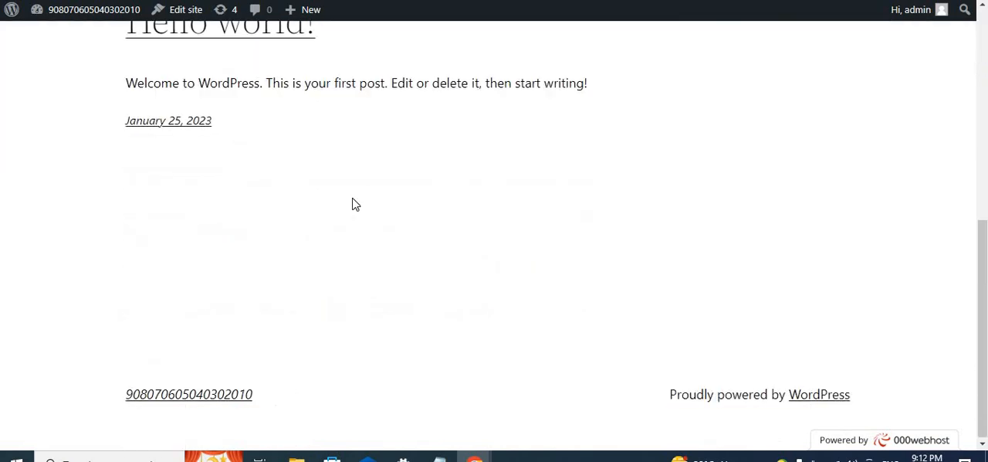
scroll(353, 204, up, 5)
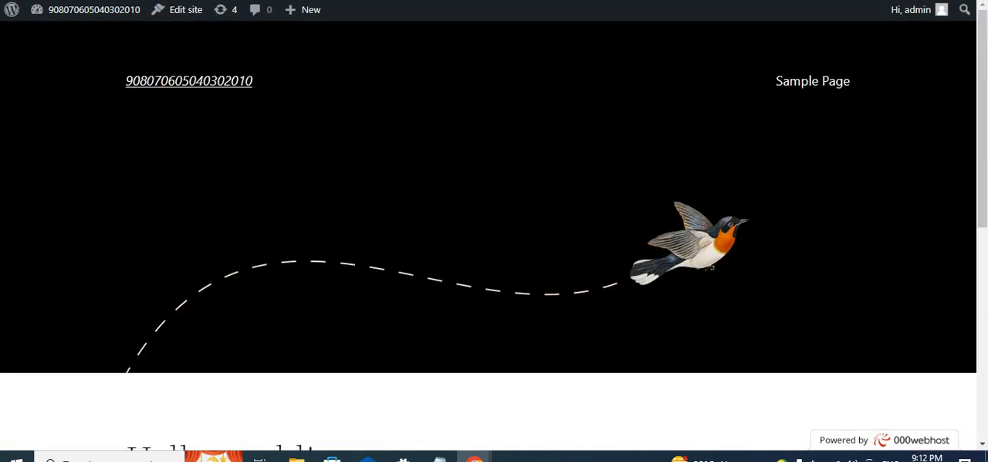
- Compare the admin dashboard with the public home page by alternating between their two browser tabs
click(219, 2)
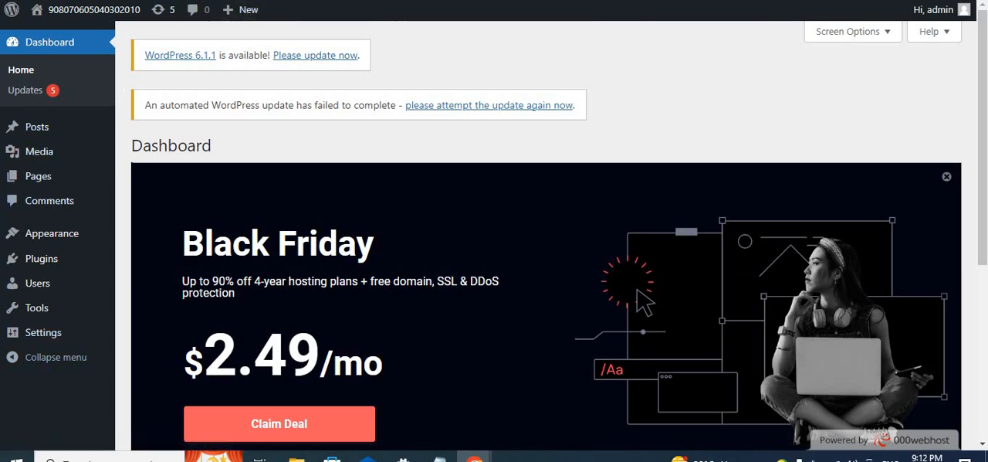
click(340, 2)
scroll(441, 174, down, 5)
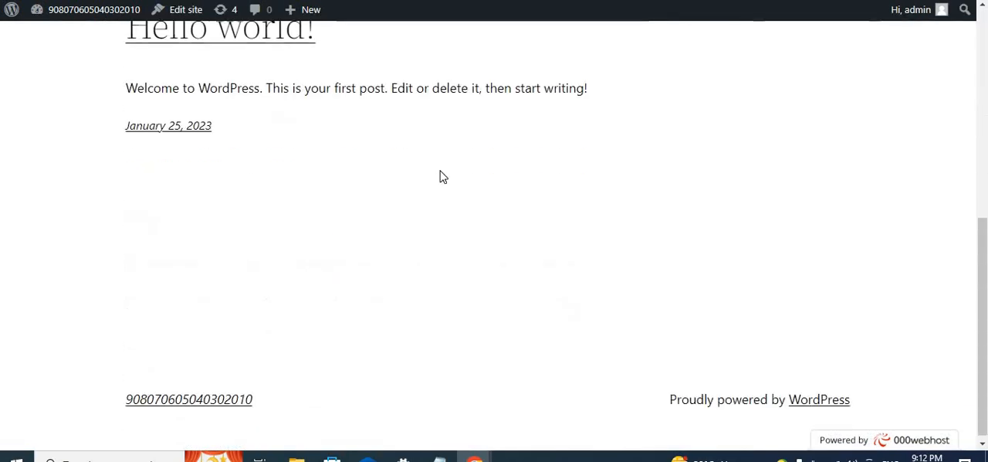
scroll(441, 175, up, 4)
scroll(489, 232, up, 1)
click(201, 1)
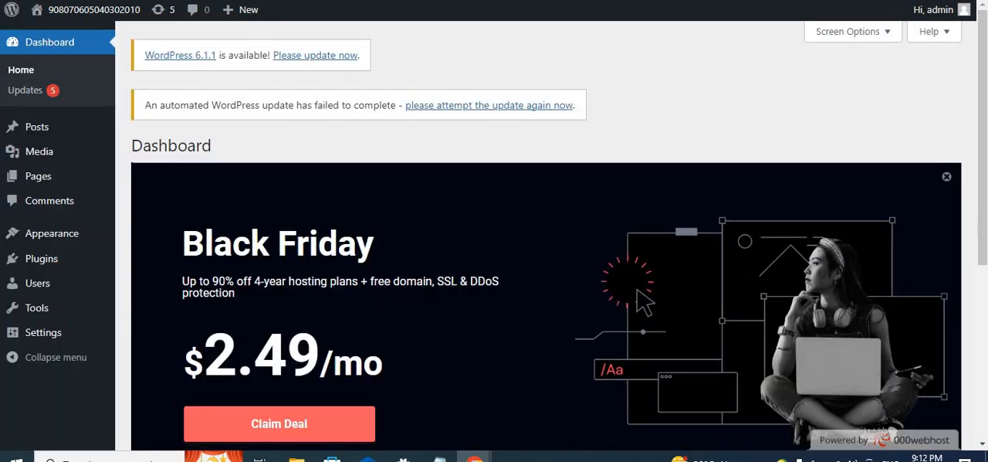
click(324, 1)
key(ctrl+Tab)
right_click(272, 1)
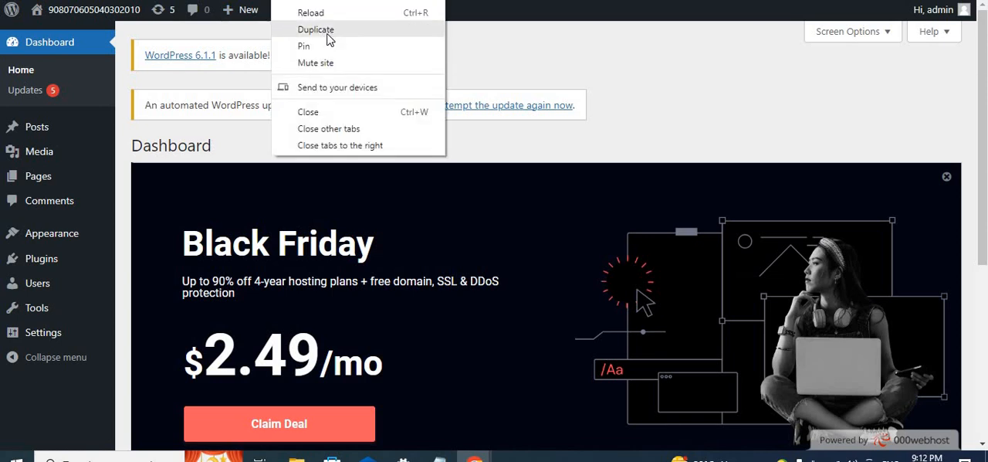
key(Escape)
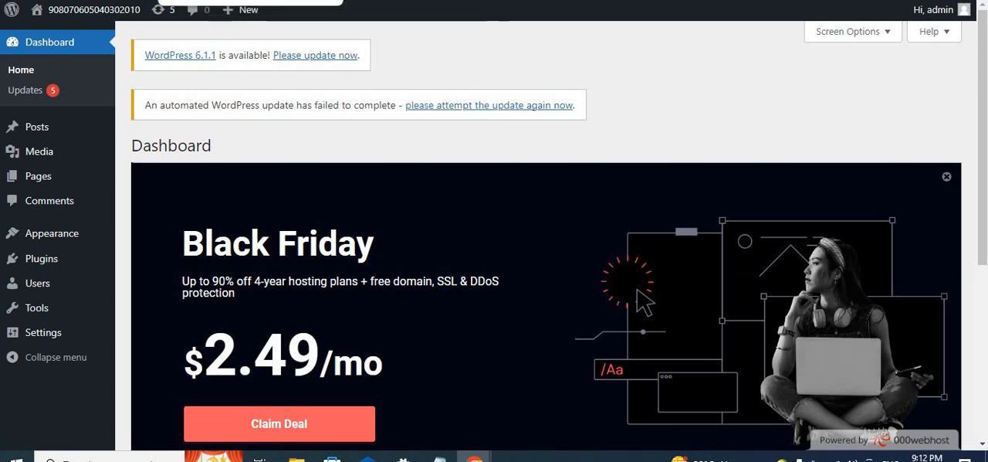
right_click(236, 0)
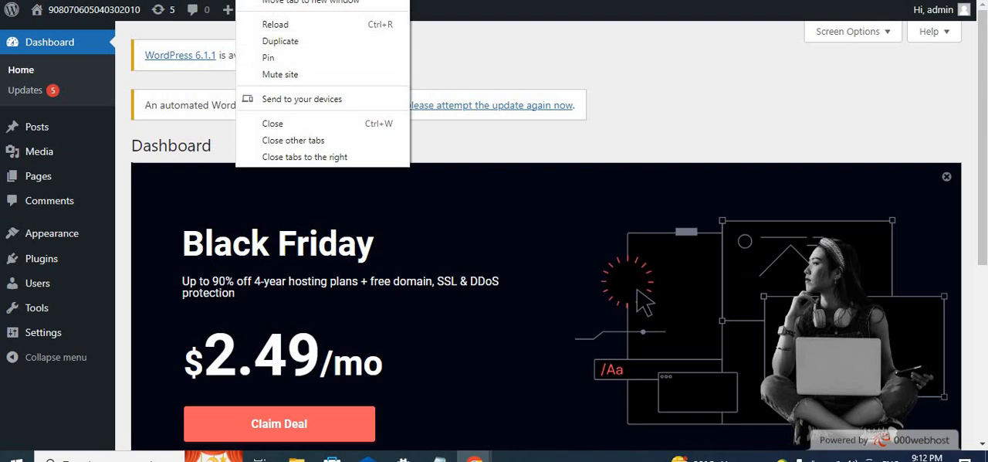
key(Escape)
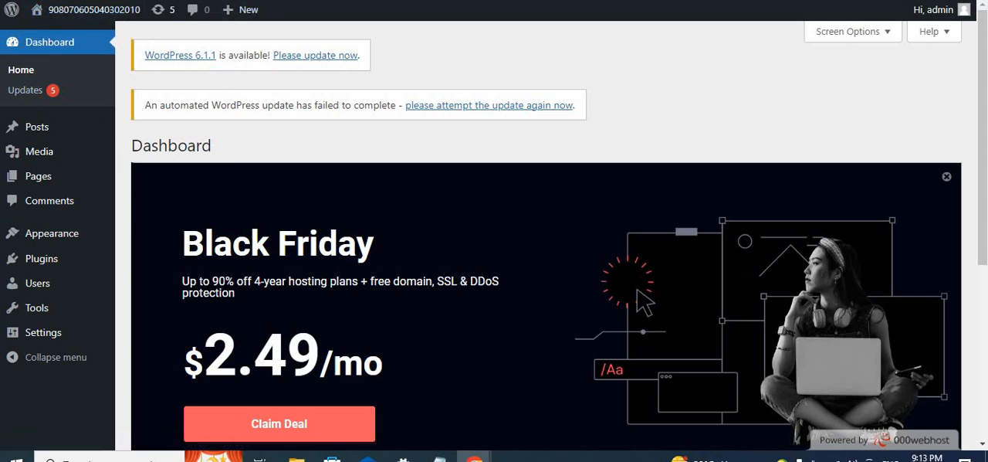
- Go back and forth between the admin dashboard and the public home page, ending on the dashboard through the site-name link
key(ctrl+Tab)
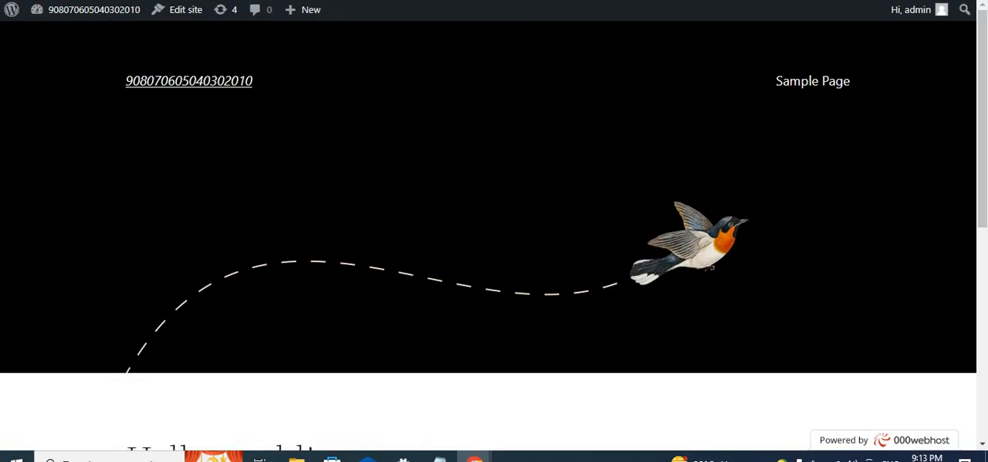
key(ctrl+Tab)
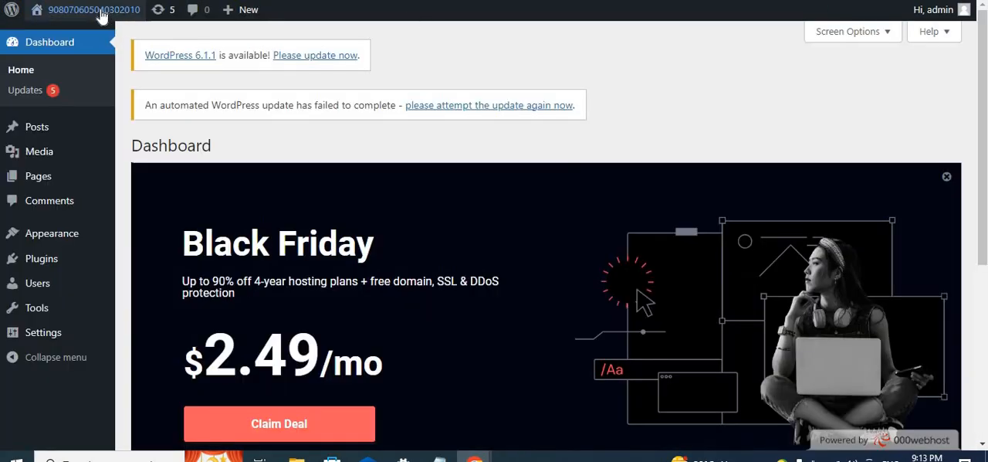
mouse_move(75, 15)
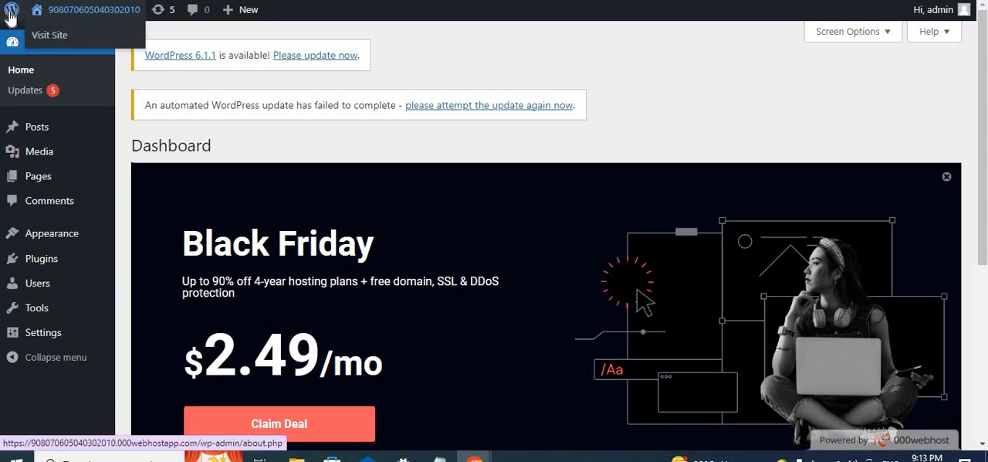
click(102, 17)
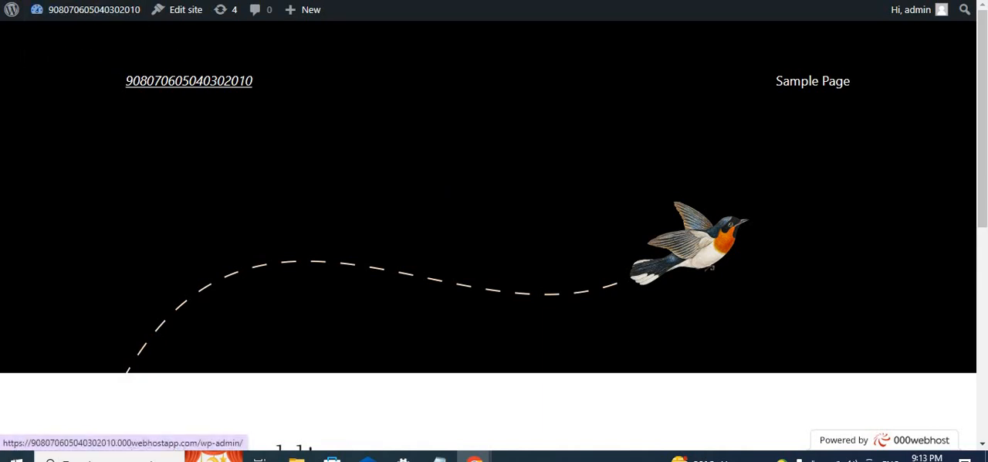
mouse_move(111, 19)
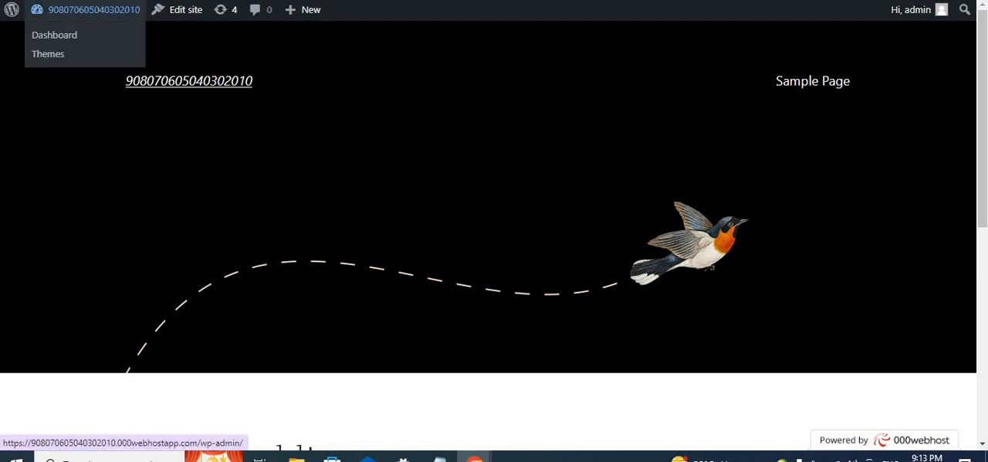
click(99, 15)
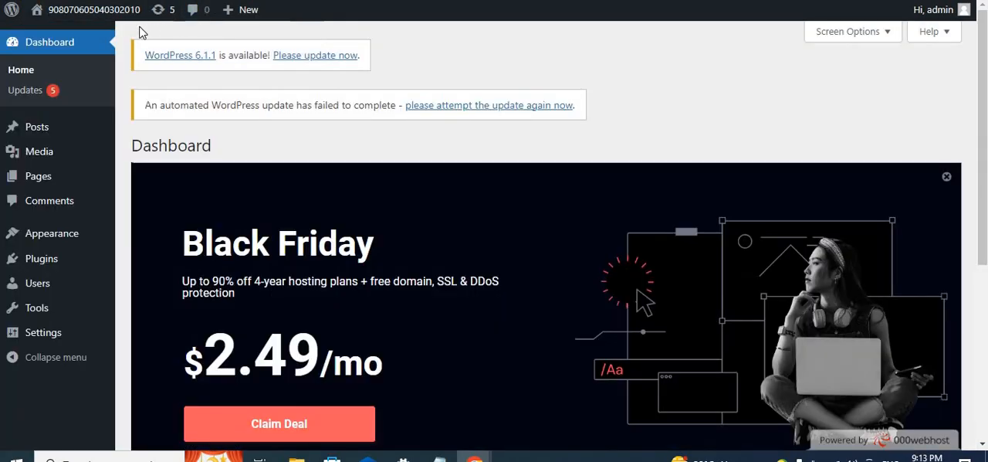
- Look over the Dashboard home screen and dismiss its Black Friday hosting banner
mouse_move(40, 9)
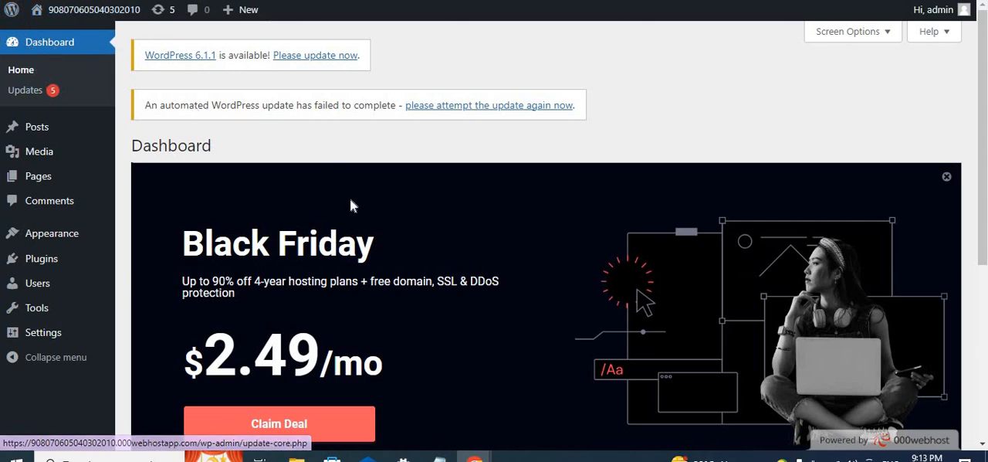
scroll(352, 209, down, 4)
scroll(352, 213, up, 4)
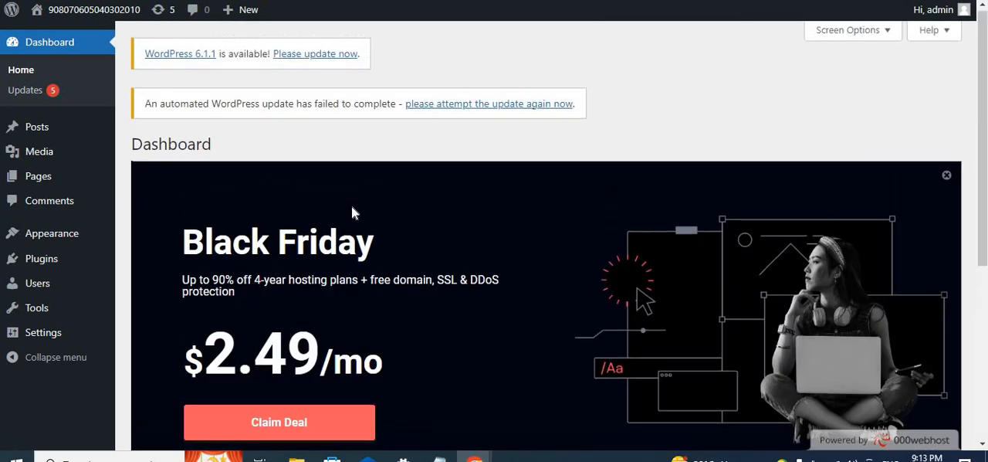
click(946, 177)
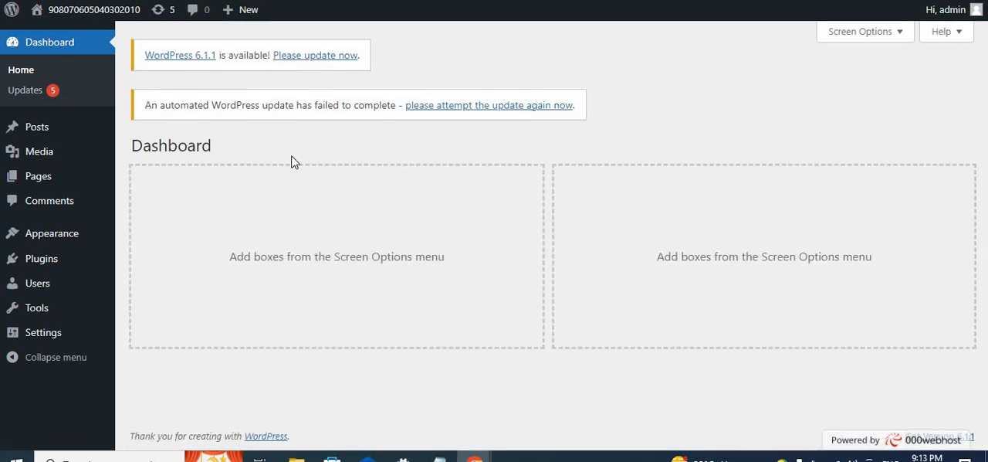
- Review the submenu options for Posts and look at the Hello world! post on the live home page
mouse_move(44, 133)
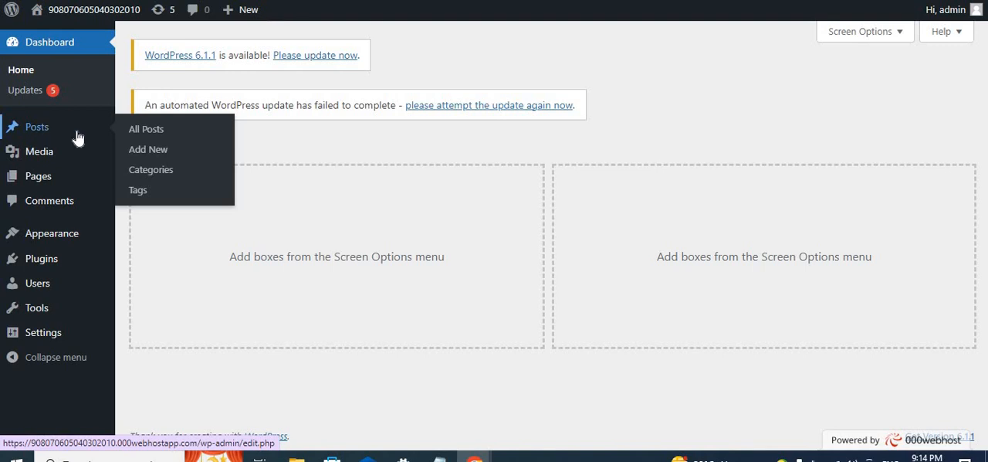
click(161, 184)
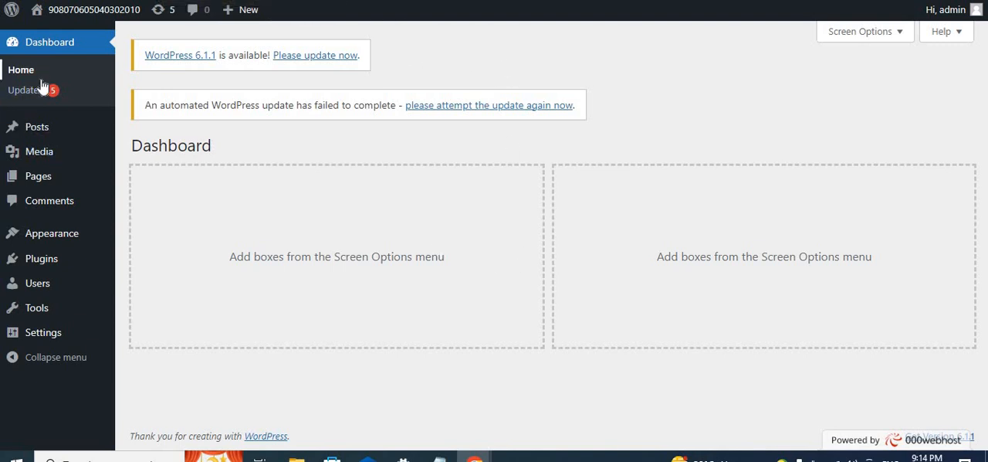
mouse_move(39, 133)
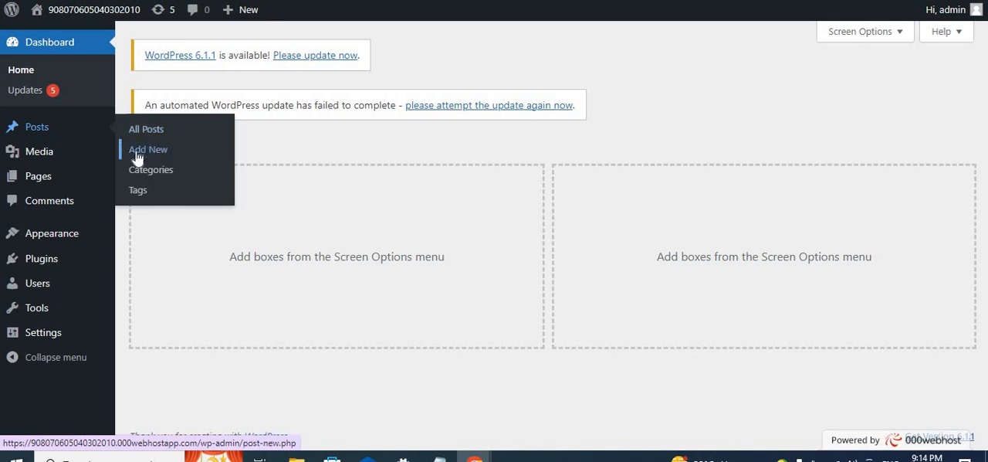
mouse_move(40, 154)
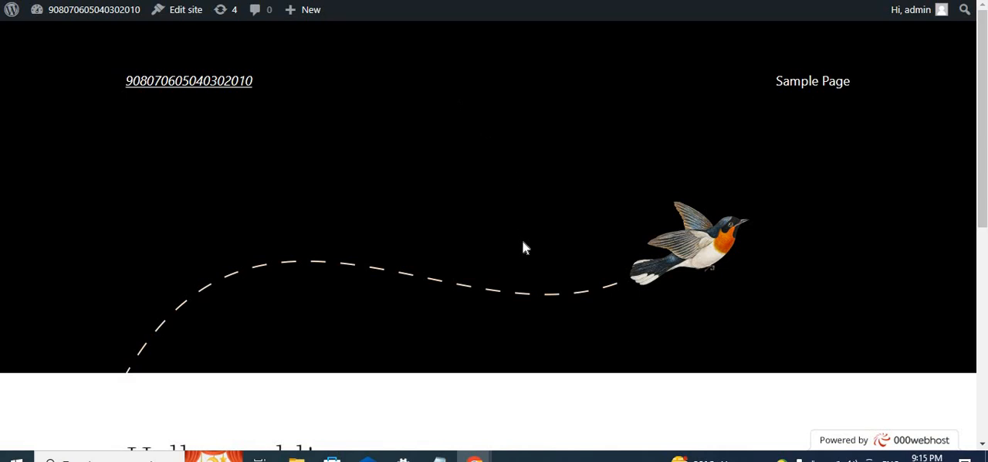
scroll(523, 247, down, 7)
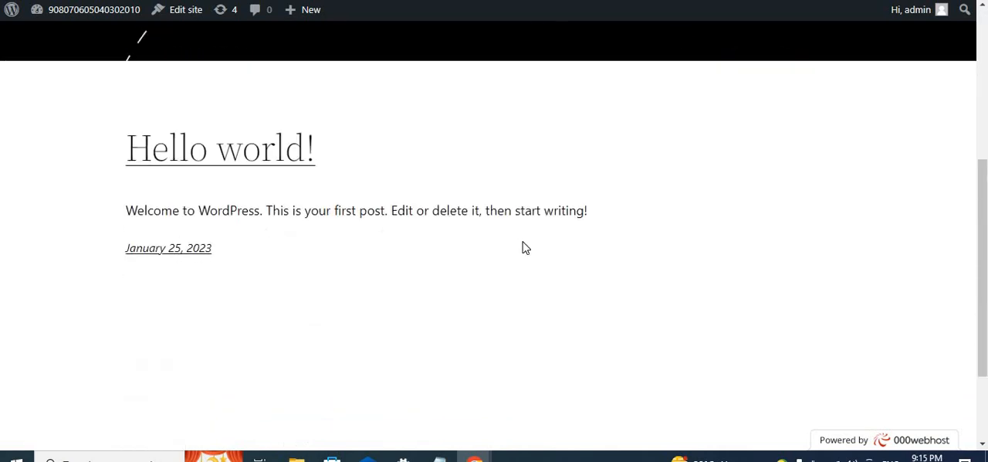
scroll(522, 243, up, 7)
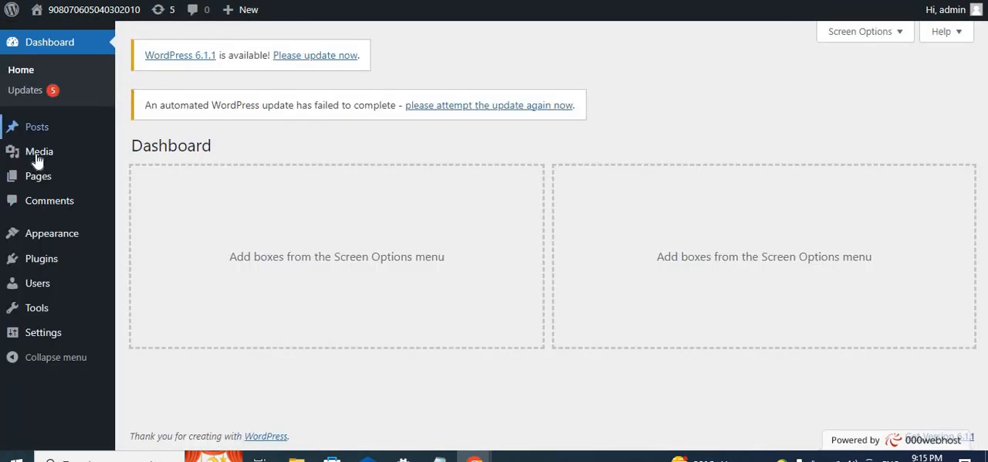
- Check the Media submenu options, and open the list of all pages to examine its entries
mouse_move(59, 156)
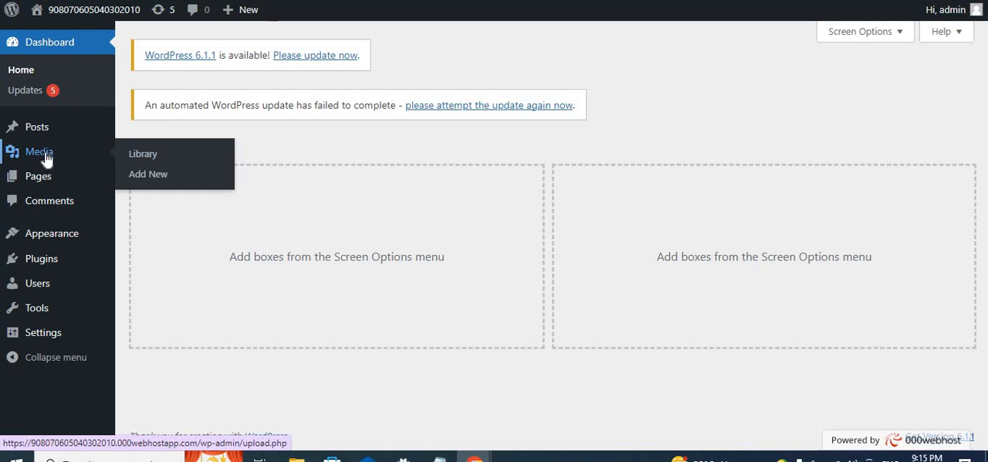
mouse_move(49, 181)
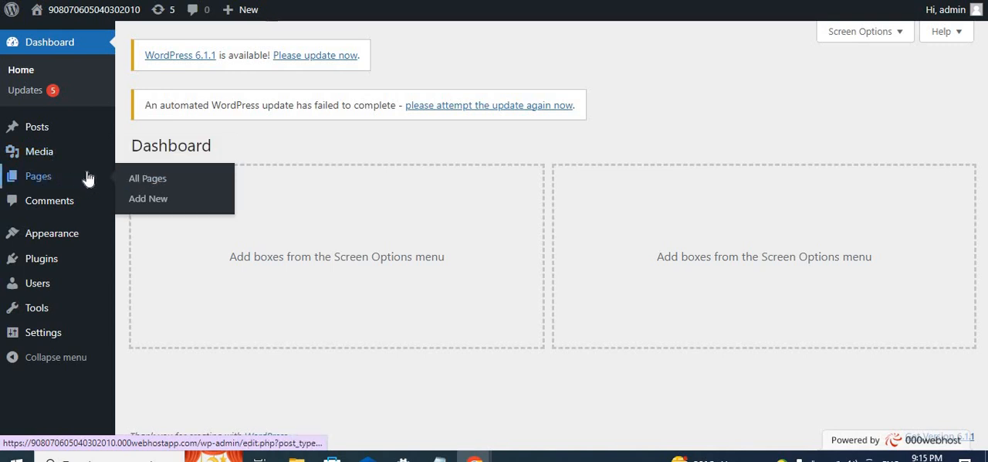
click(162, 186)
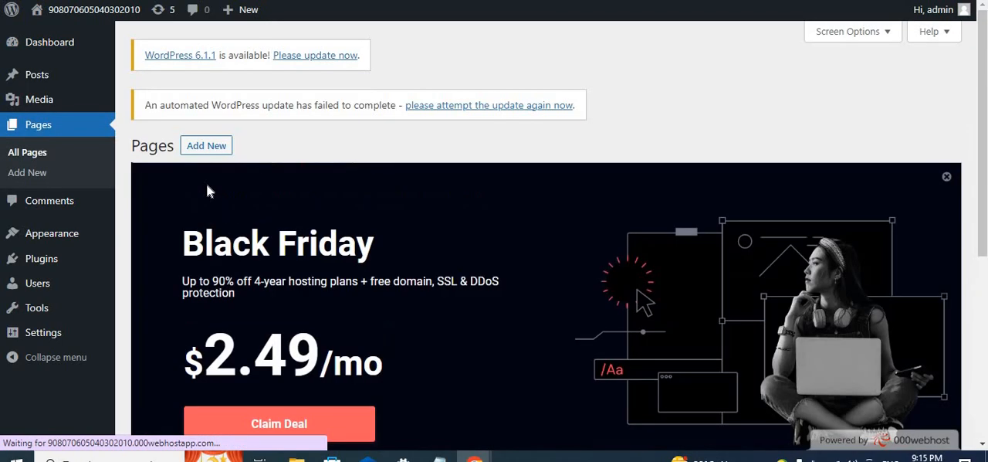
scroll(207, 184, down, 5)
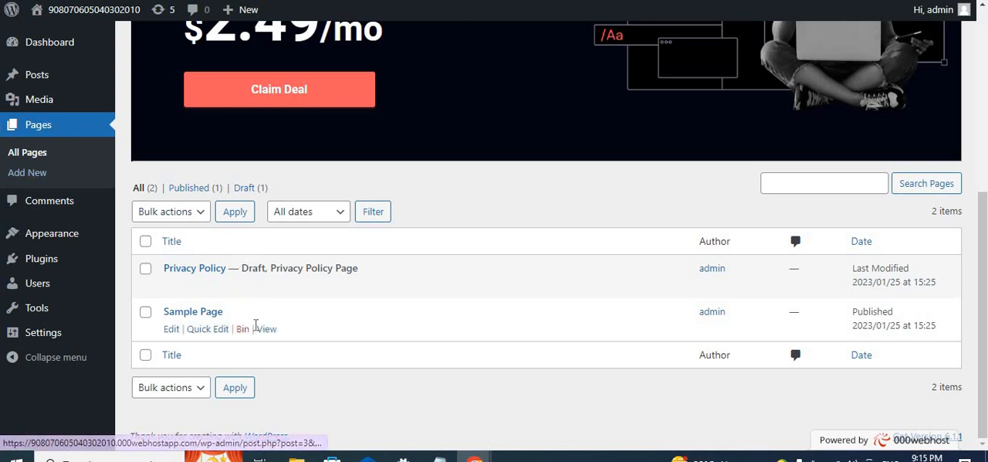
- Review the live home page from header to post, including its Sample Page navigation link
click(262, 328)
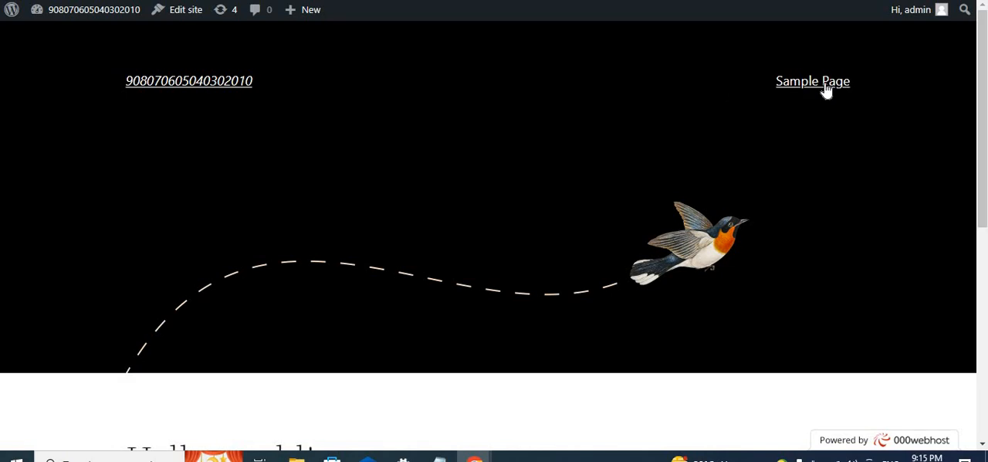
scroll(695, 198, down, 5)
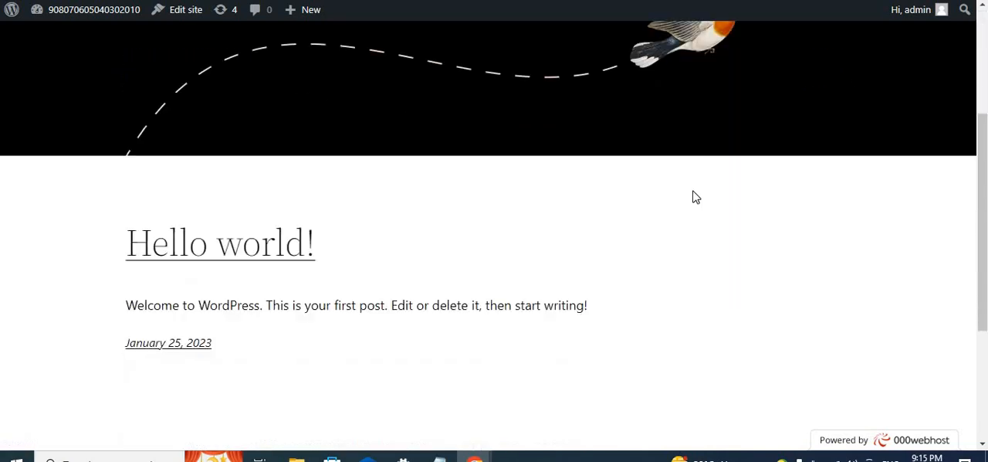
scroll(695, 197, up, 5)
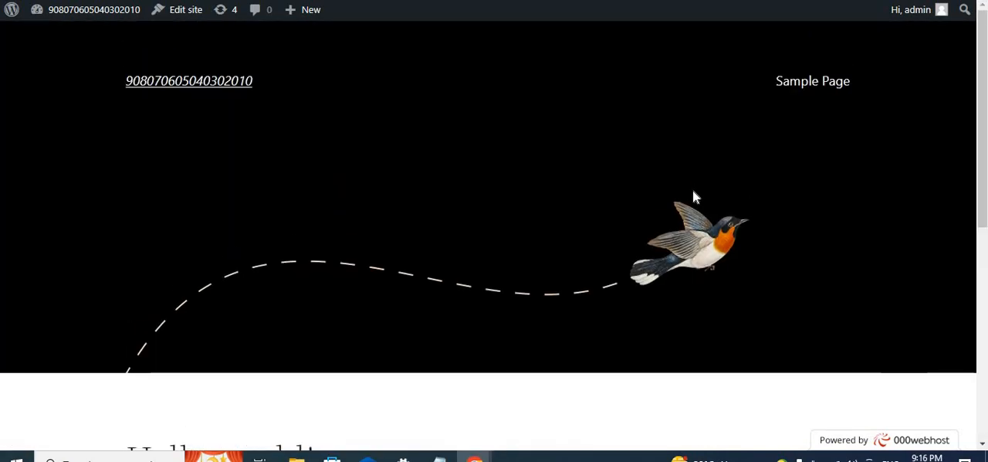
scroll(695, 198, down, 1)
scroll(695, 185, up, 1)
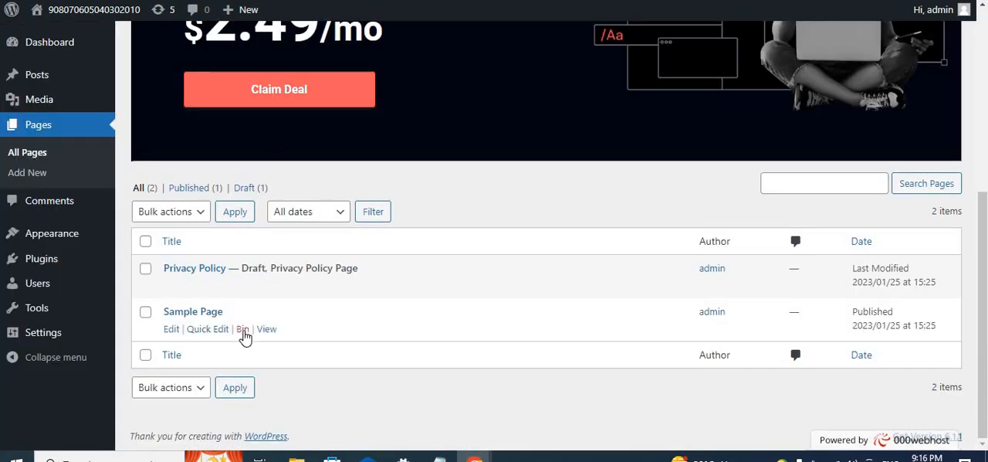
- View the published Sample Page from the page list and read through its content
click(267, 330)
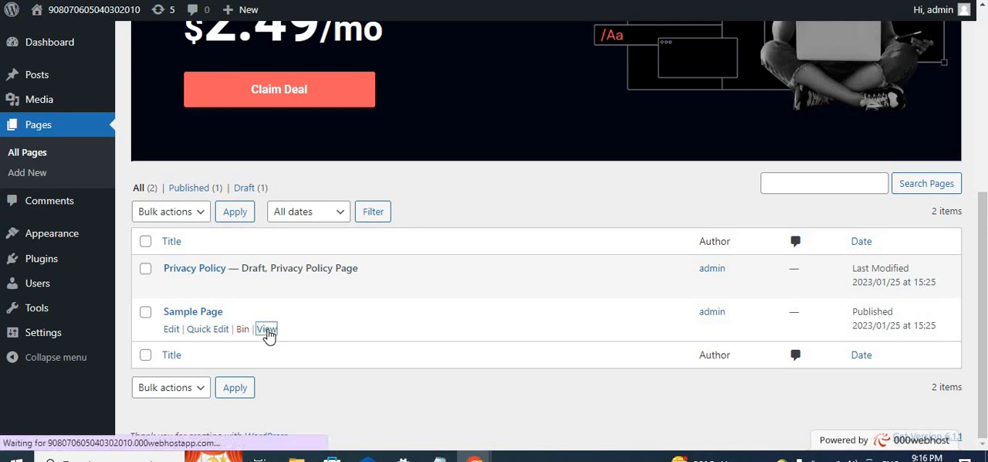
scroll(311, 304, down, 6)
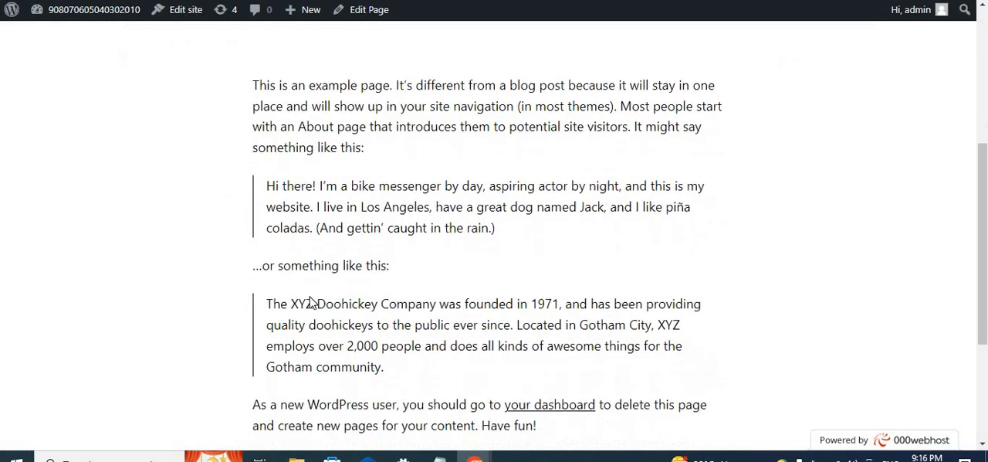
scroll(312, 303, up, 7)
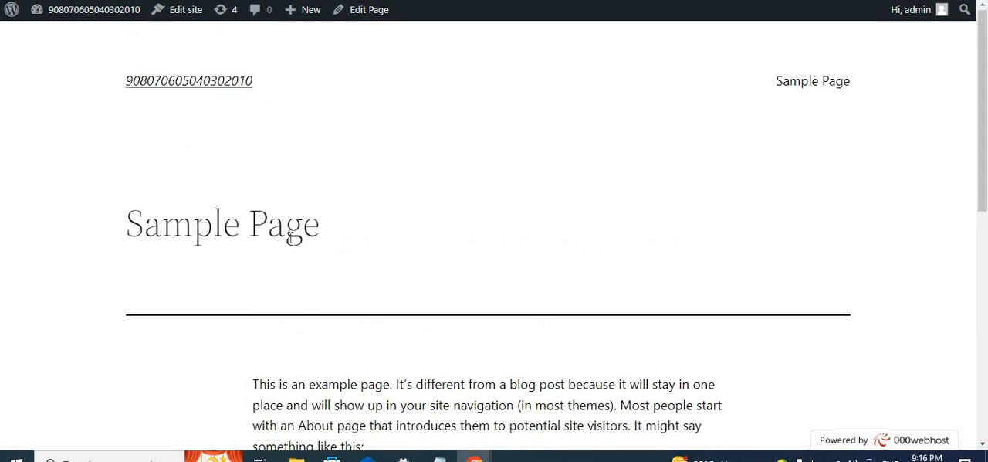
scroll(289, 236, down, 3)
scroll(337, 186, up, 3)
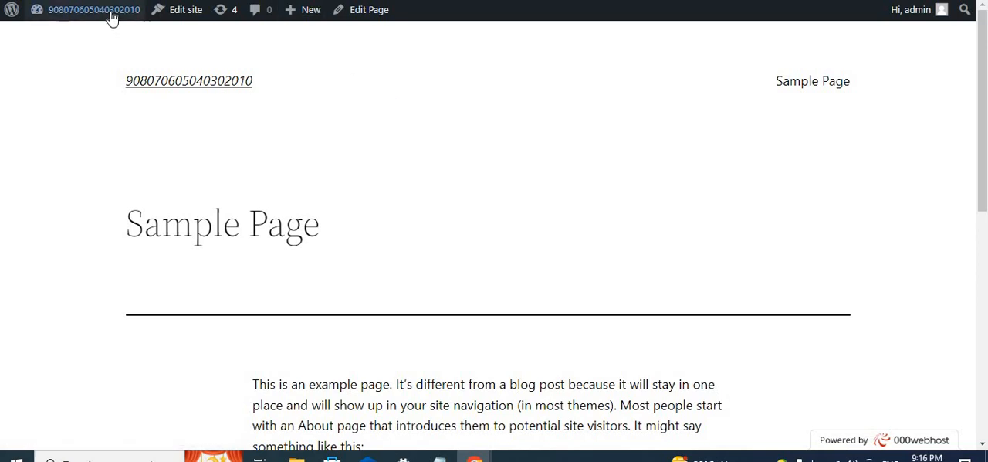
- Look at the site-name submenu, and open the About WordPress page from the Sample Page to skim its top section
mouse_move(112, 17)
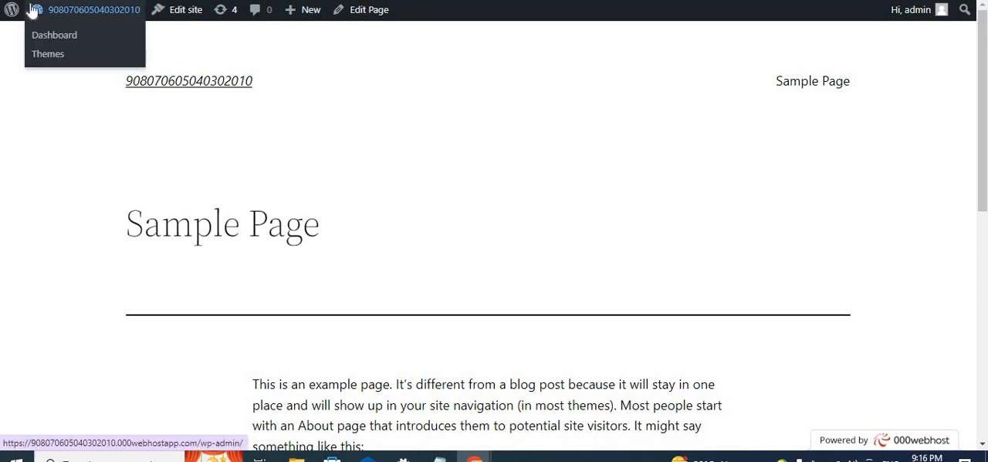
mouse_move(13, 16)
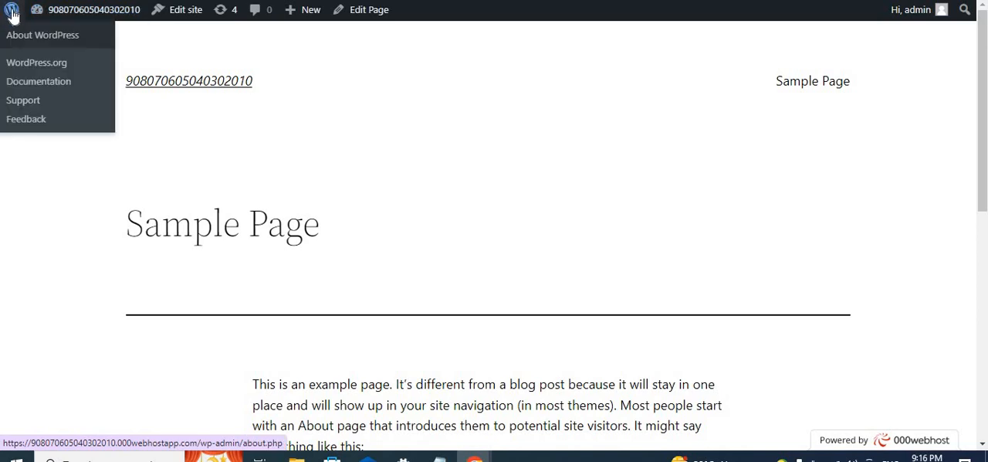
scroll(612, 231, down, 1)
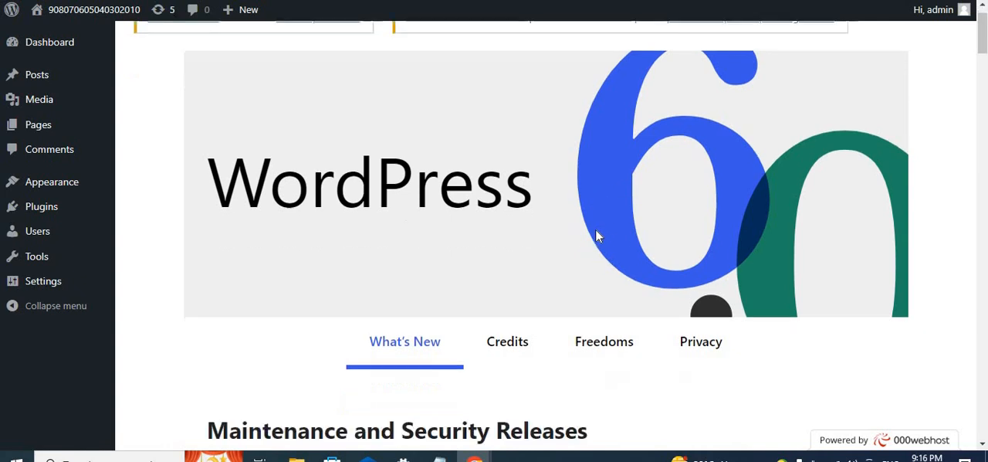
scroll(596, 228, up, 1)
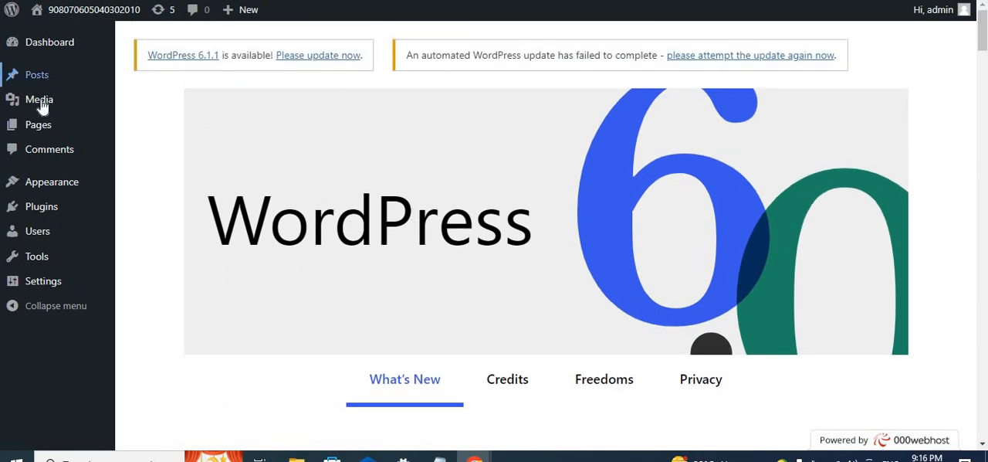
- Return to the list of all pages and preview the Privacy Policy draft
mouse_move(38, 125)
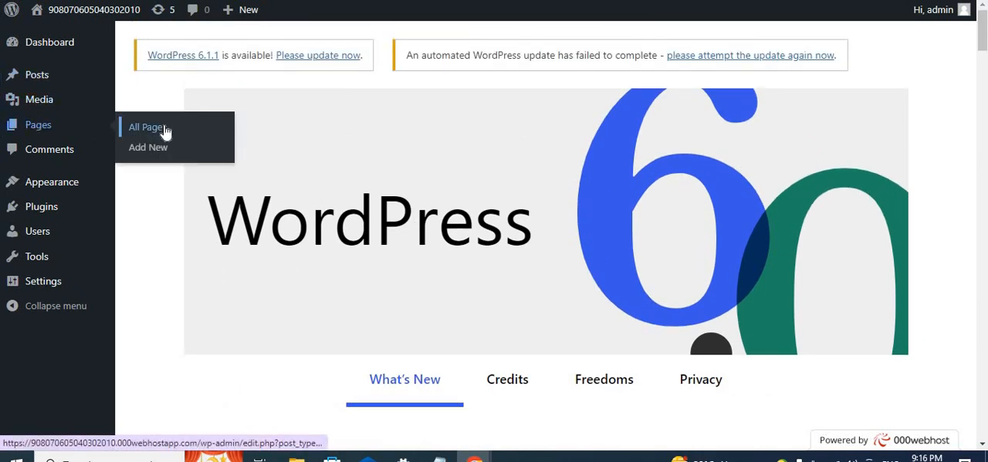
click(165, 130)
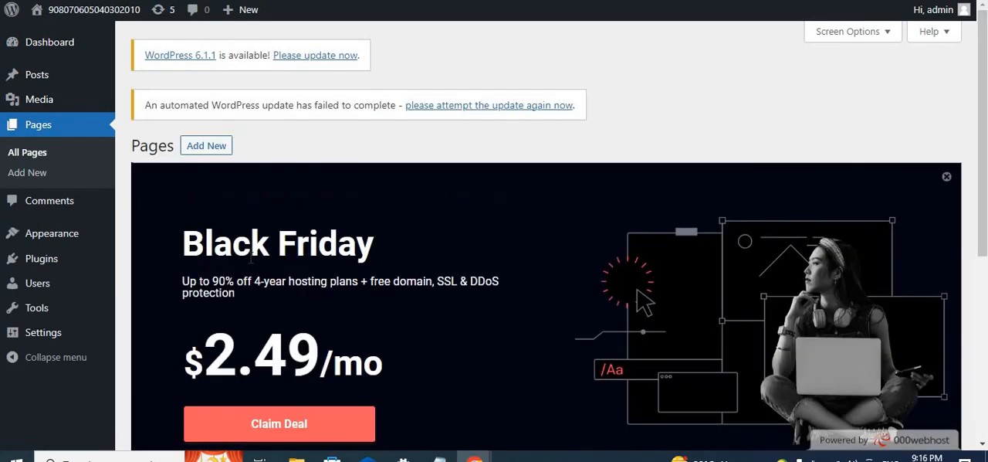
scroll(251, 260, down, 5)
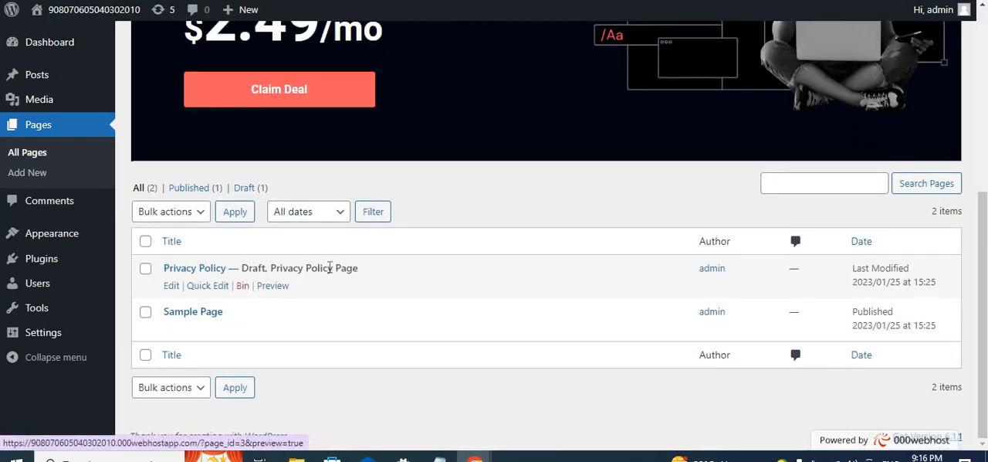
click(282, 288)
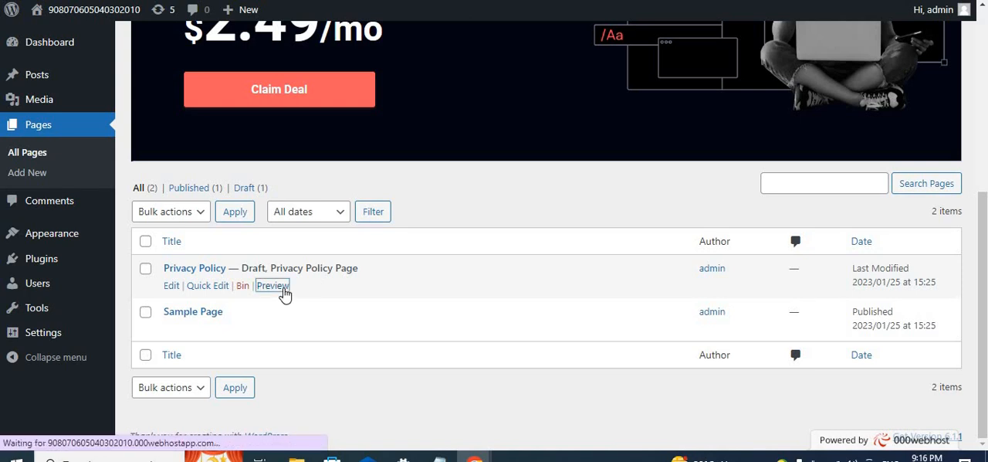
- Read through the Privacy Policy draft preview, including the Who we are and Comments sections, and return to its top
scroll(283, 292, down, 8)
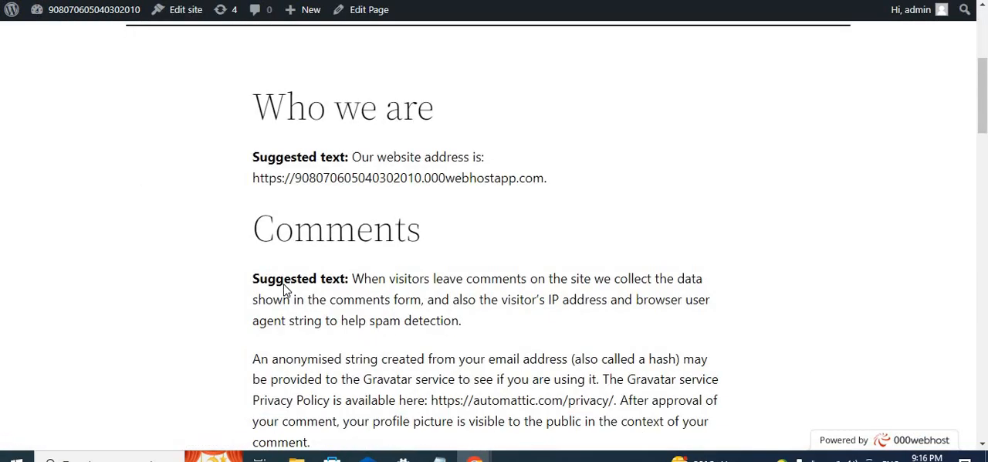
scroll(284, 283, down, 5)
scroll(284, 282, up, 13)
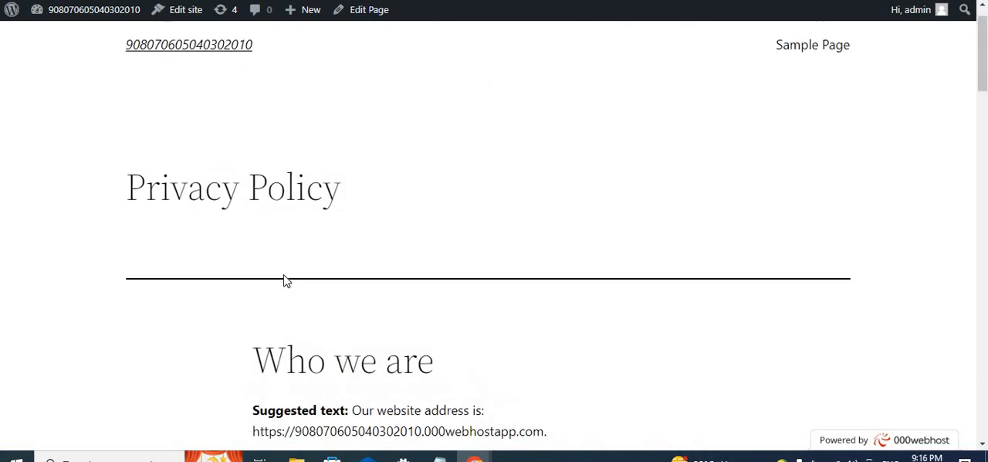
- Open the About WordPress page from the preview, skim its What's New section and look at the Pages submenu
click(11, 14)
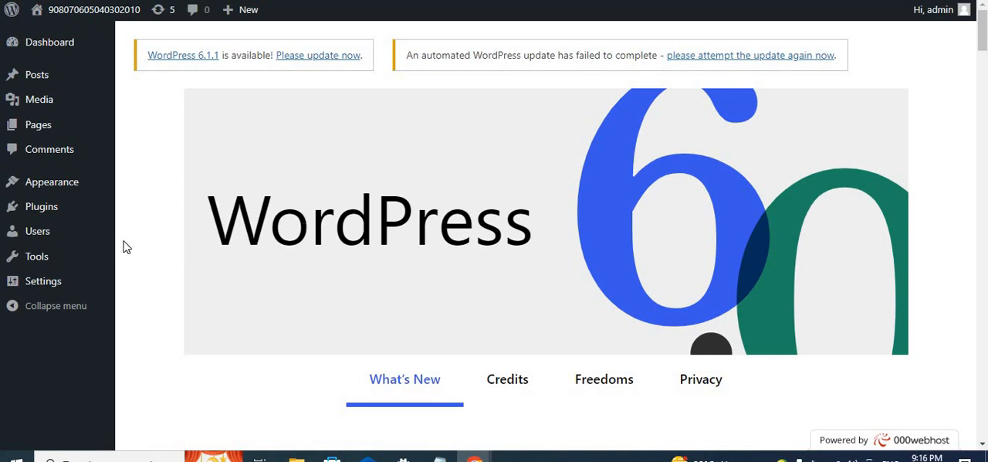
mouse_move(83, 135)
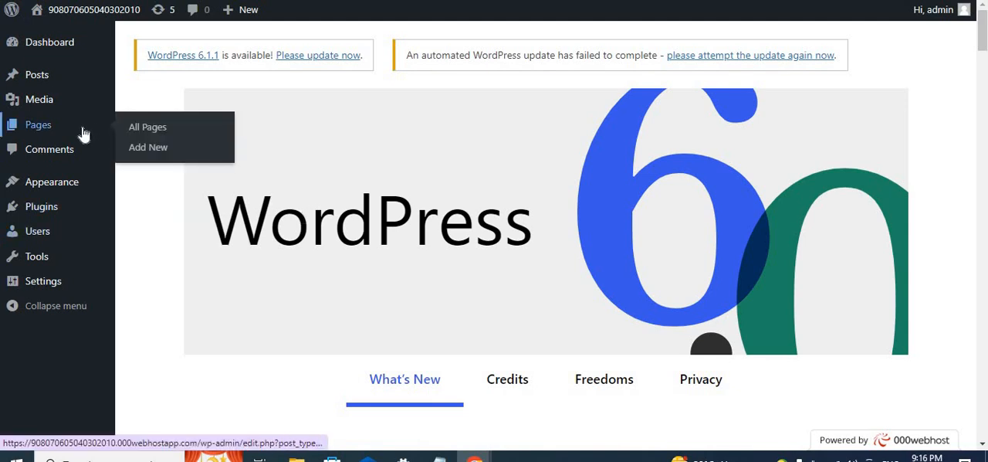
scroll(83, 135, down, 1)
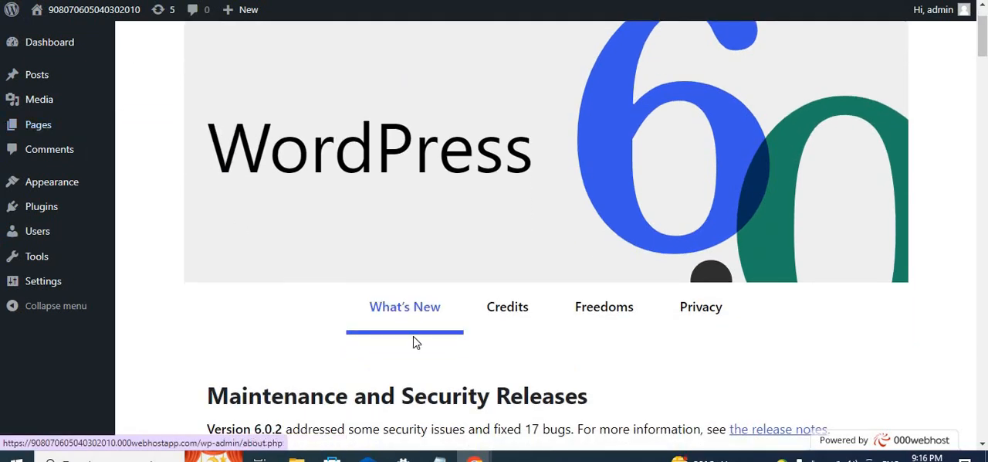
scroll(631, 292, down, 2)
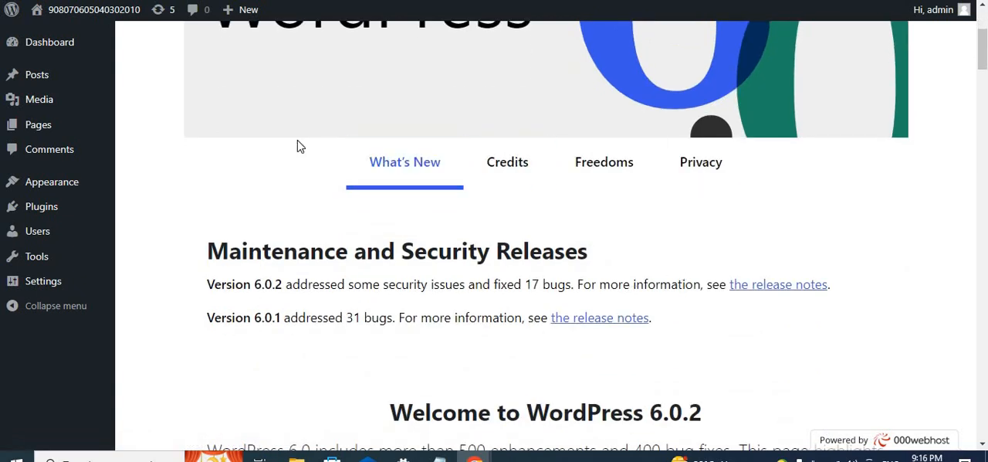
mouse_move(38, 127)
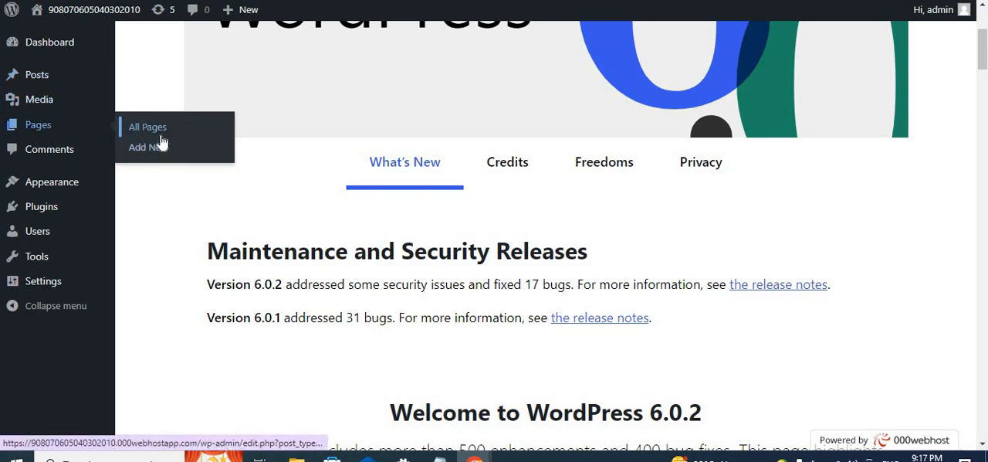
scroll(68, 162, down, 1)
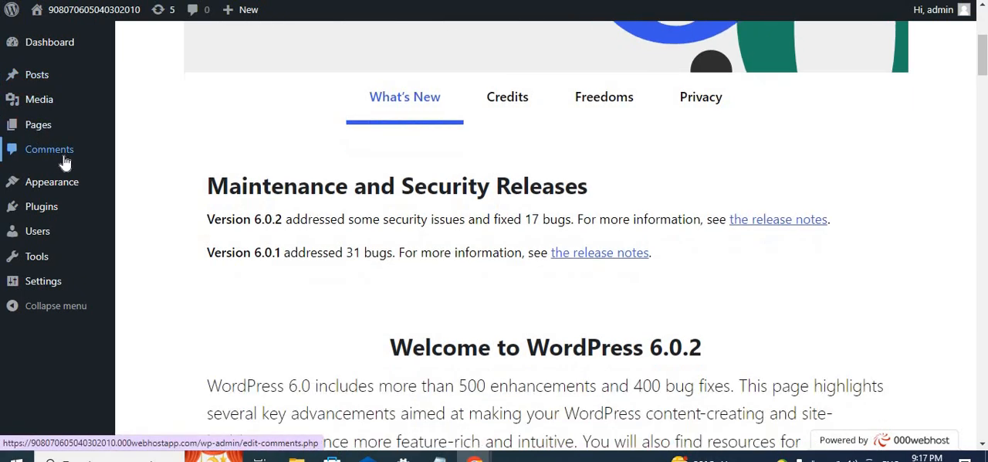
- Review the live home page from header to footer and look at the Themes and Editor entries under Appearance
mouse_move(68, 188)
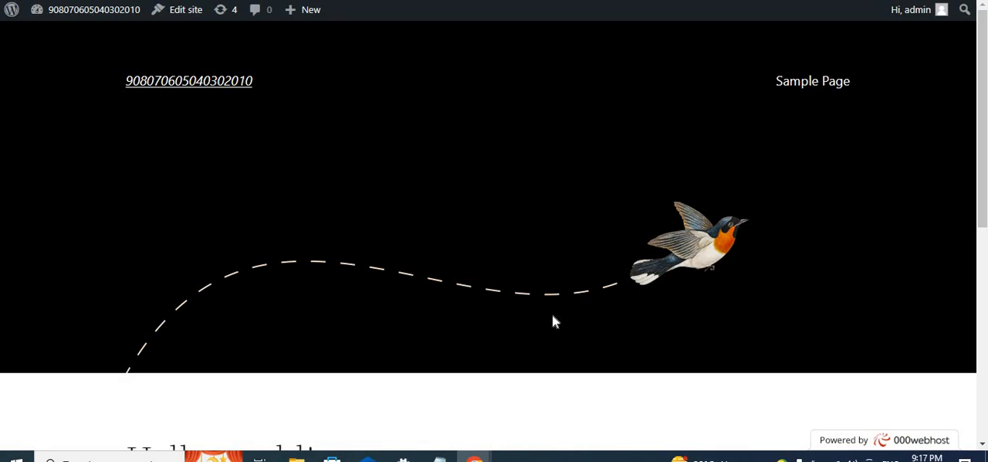
scroll(533, 345, down, 6)
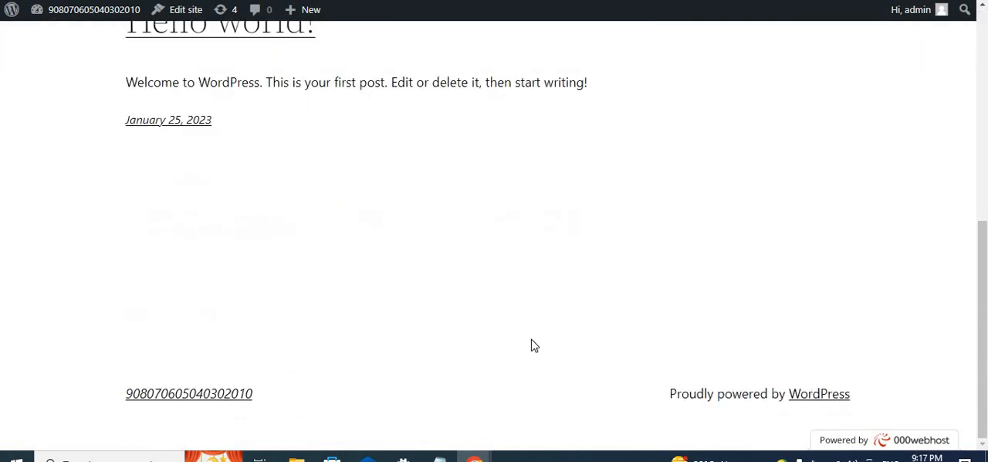
scroll(533, 345, up, 6)
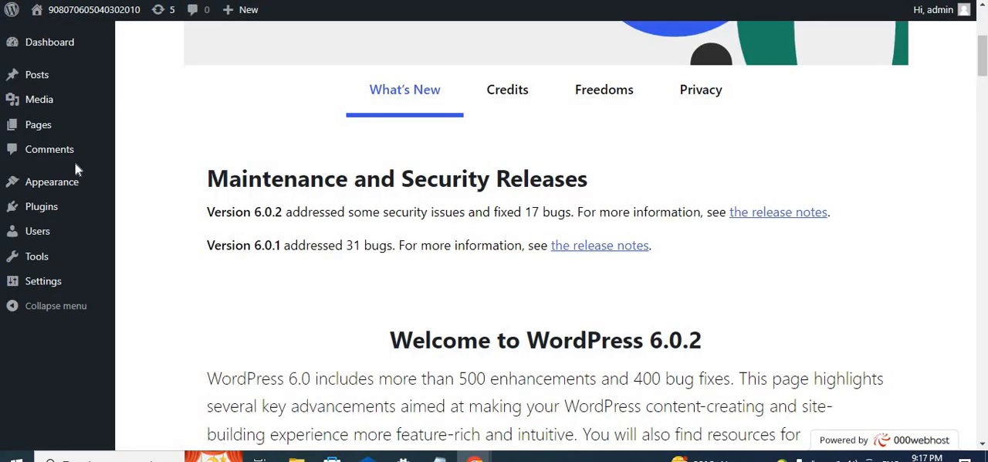
mouse_move(64, 185)
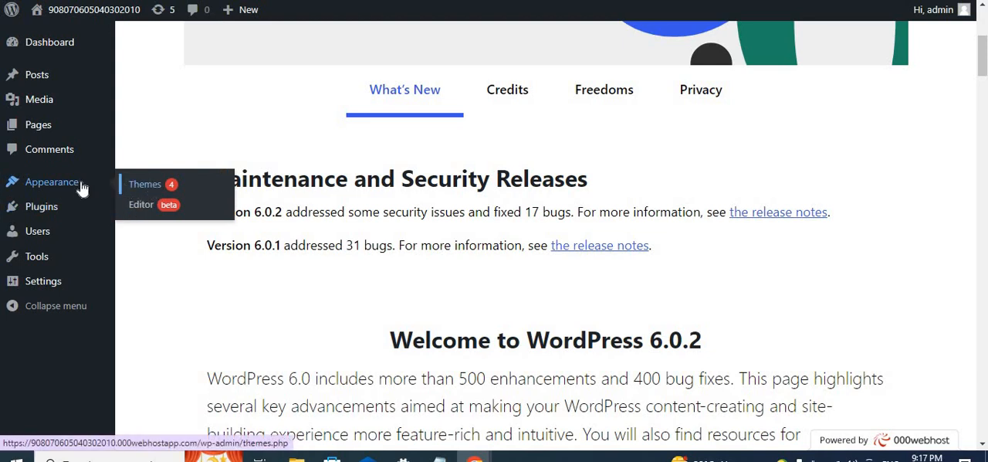
click(136, 190)
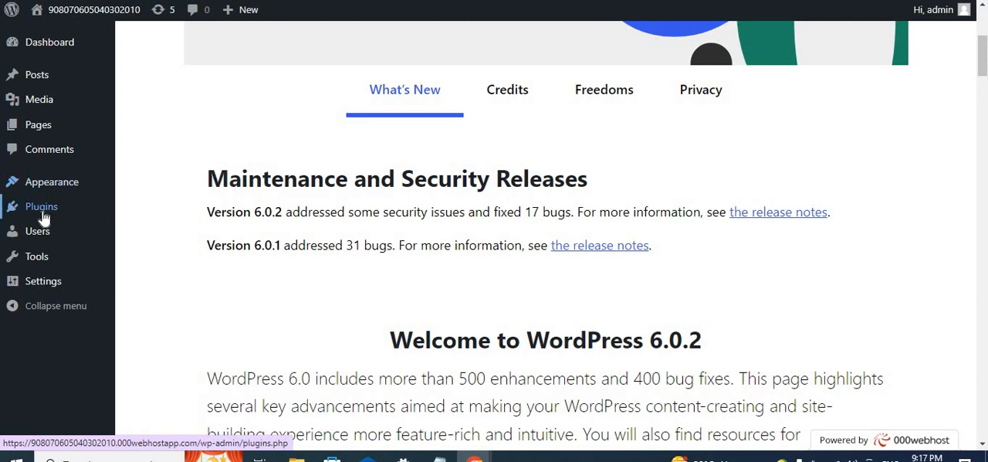
- Open the list of installed plugins and look through it down to the last entry
mouse_move(44, 220)
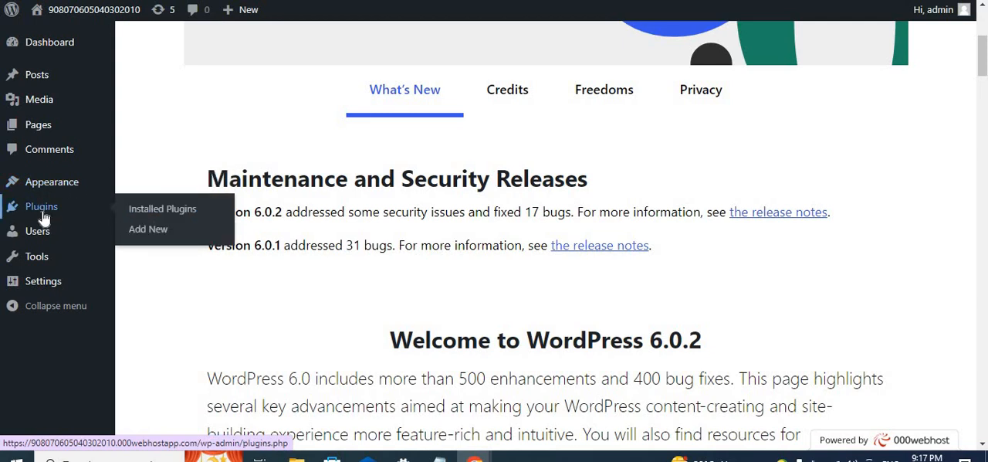
click(172, 219)
scroll(358, 272, down, 5)
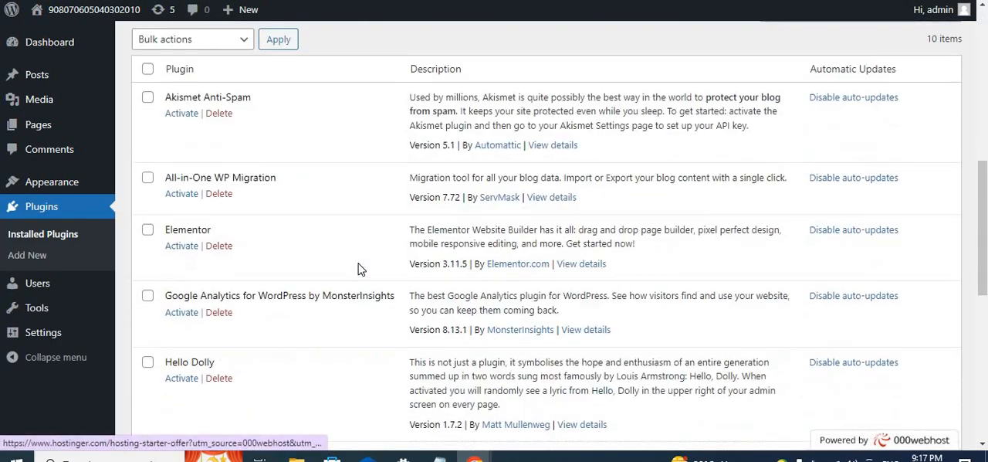
scroll(358, 269, down, 3)
scroll(357, 268, down, 3)
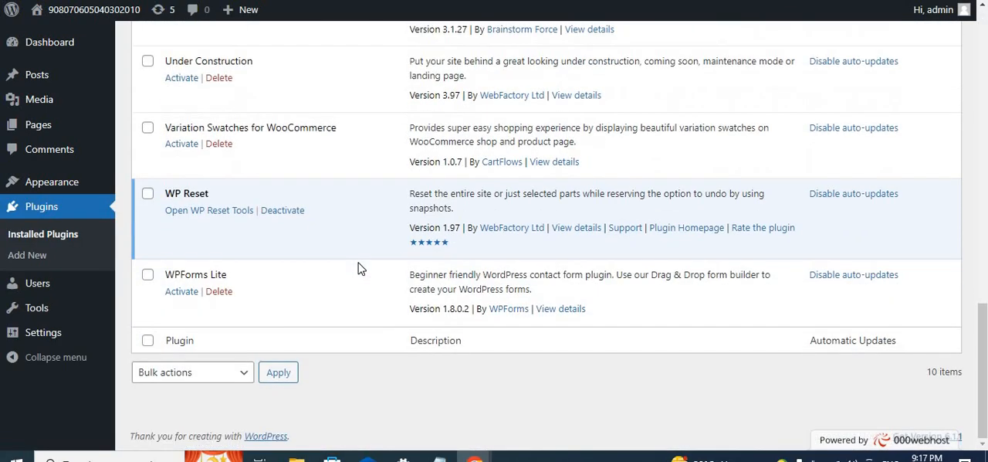
- Delete the Akismet Anti-Spam plugin from the site
scroll(359, 267, up, 5)
scroll(358, 266, up, 3)
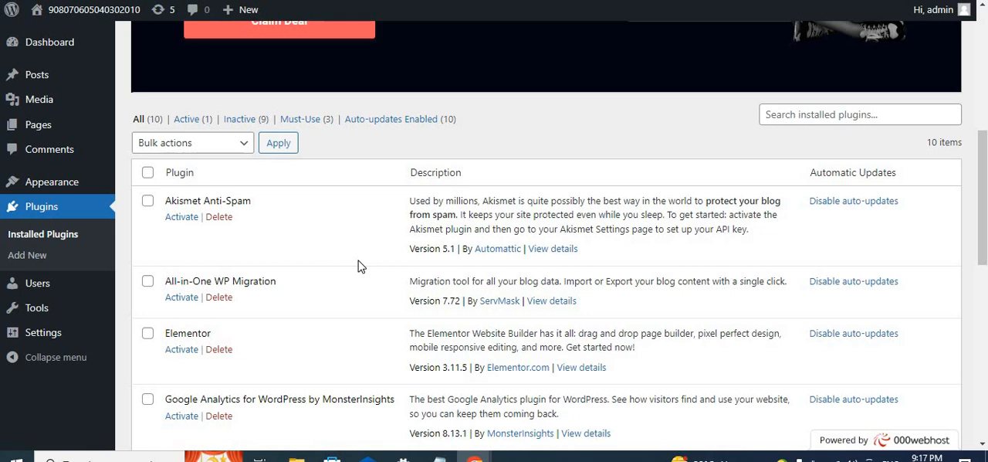
click(220, 217)
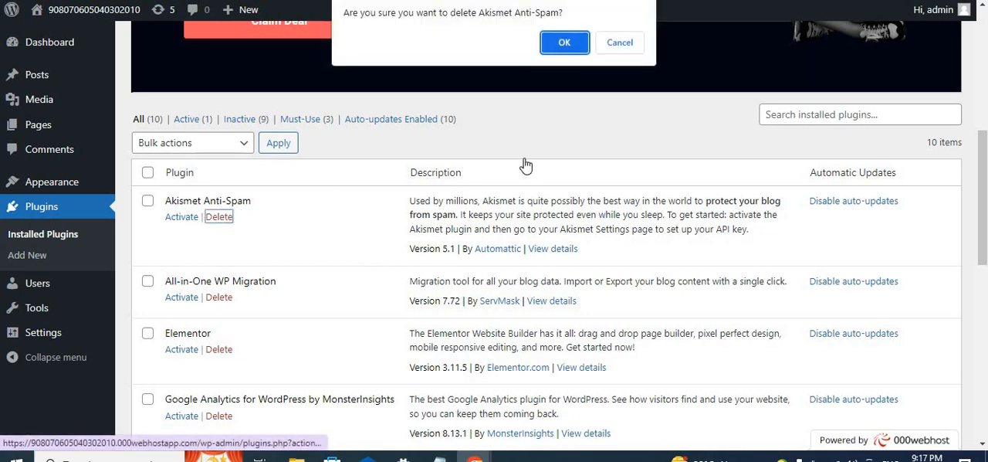
click(565, 44)
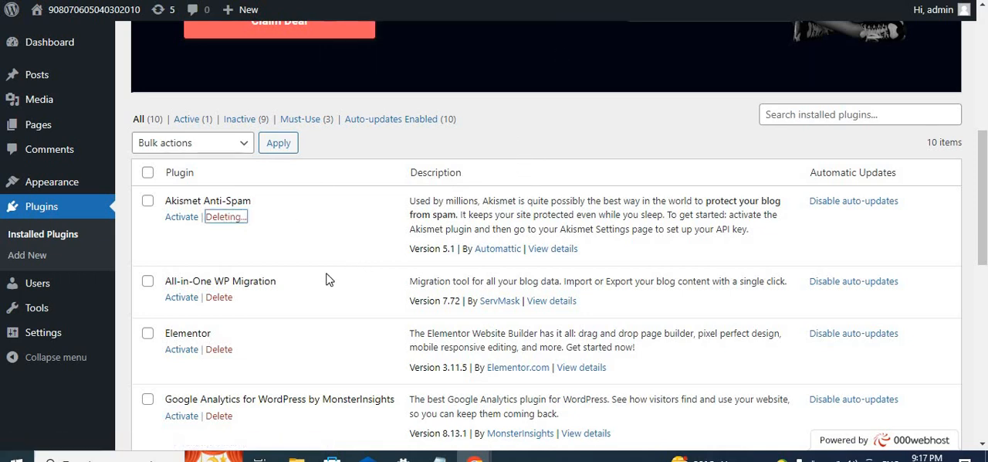
- Delete the Google Analytics for WordPress by MonsterInsights plugin and the Hello Dolly plugin
scroll(309, 269, down, 1)
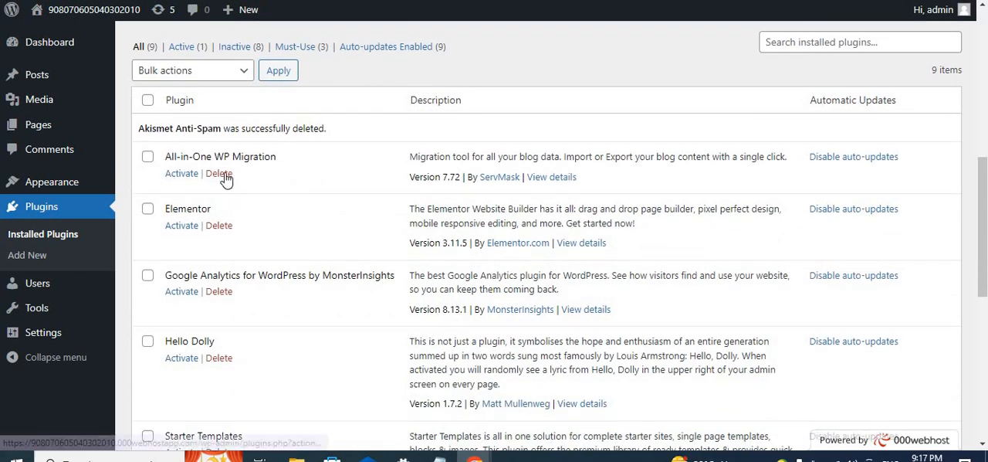
scroll(232, 193, down, 1)
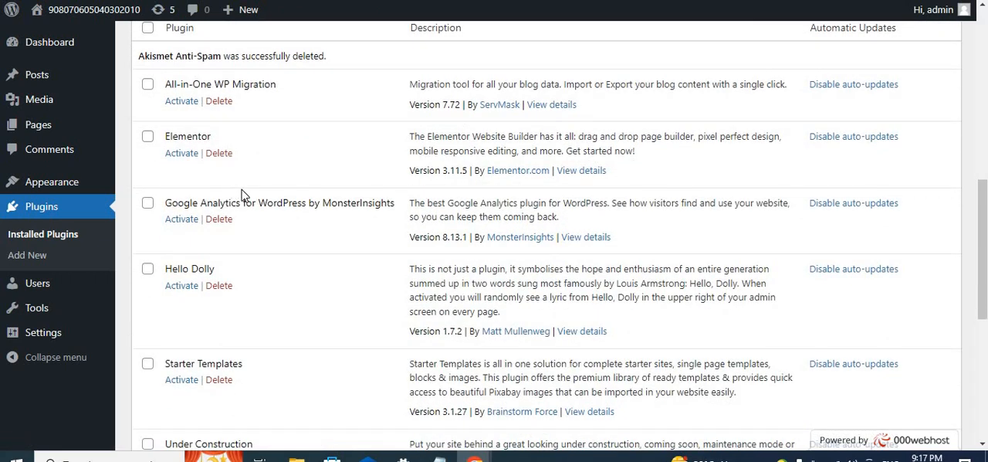
scroll(242, 201, down, 1)
click(219, 146)
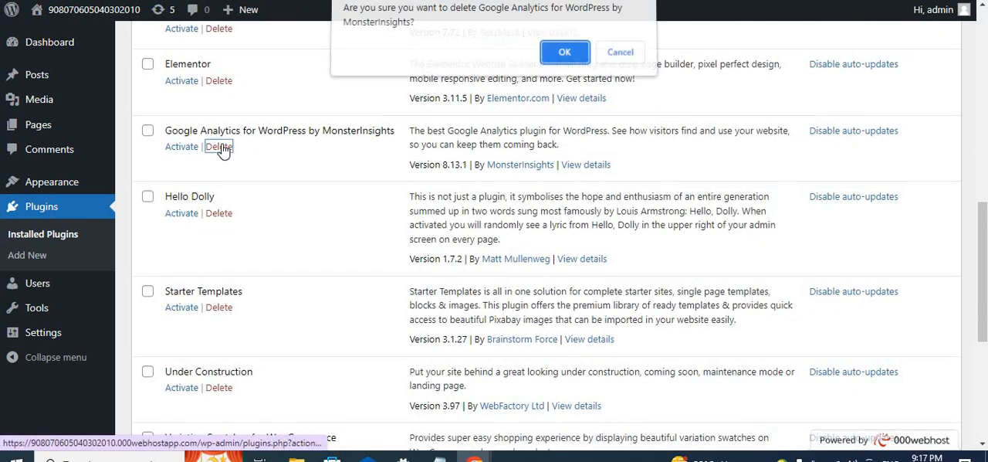
click(566, 59)
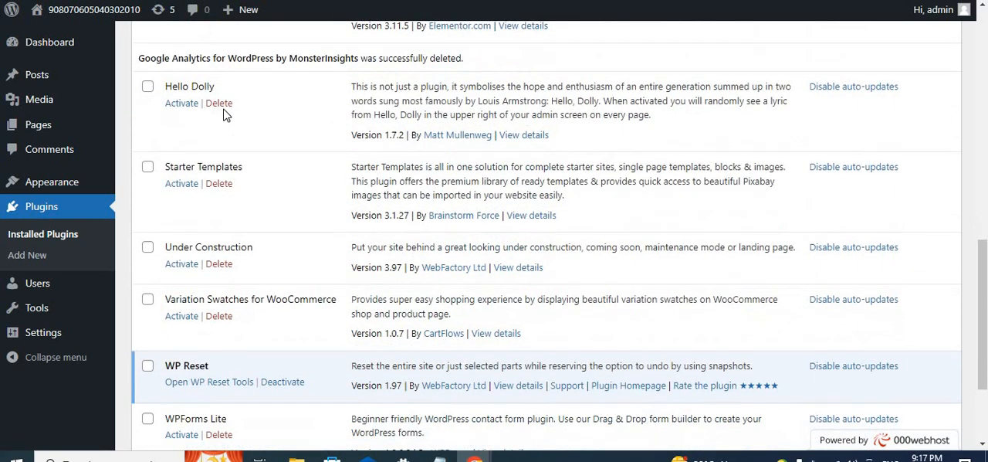
click(221, 103)
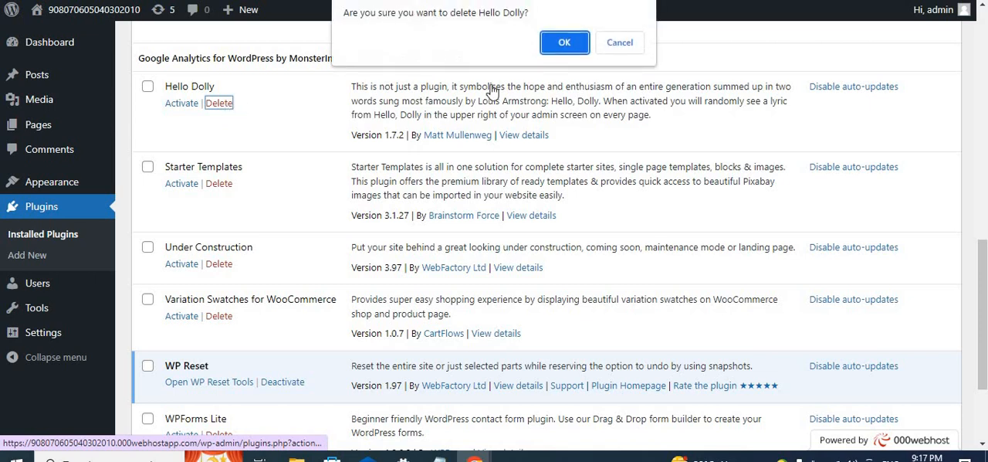
click(564, 47)
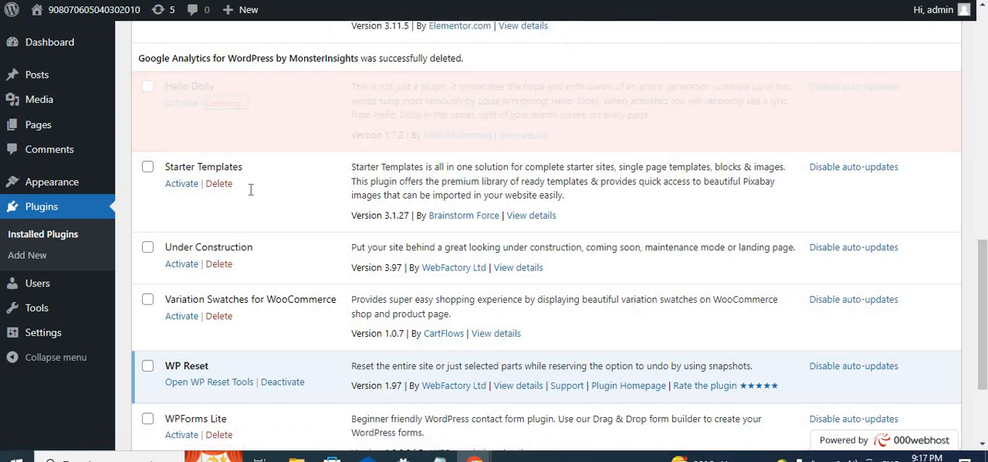
- Review the remaining installed plugins, including WP Reset, and compare them with the live home page
scroll(250, 189, down, 2)
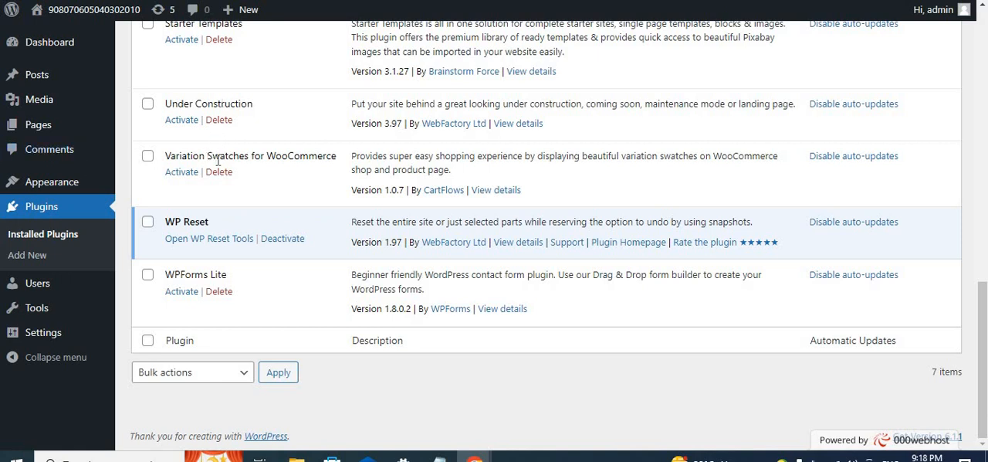
scroll(218, 160, up, 3)
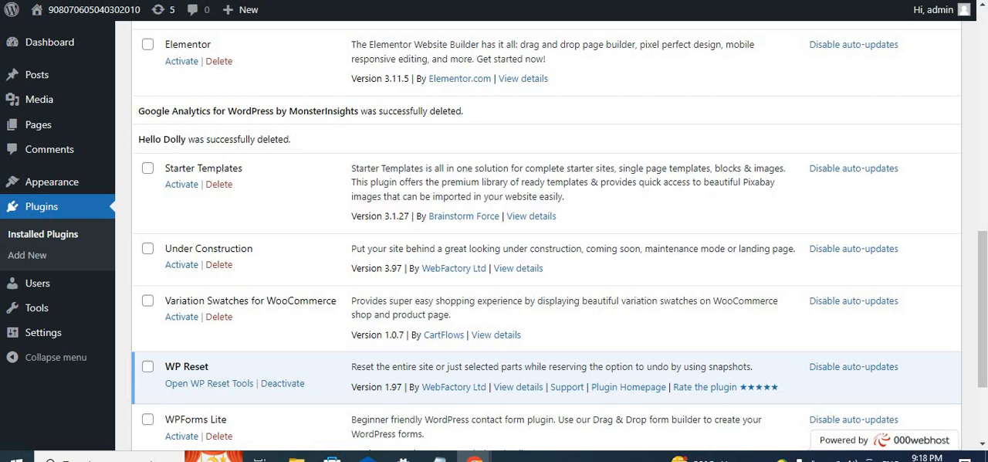
scroll(466, 338, down, 5)
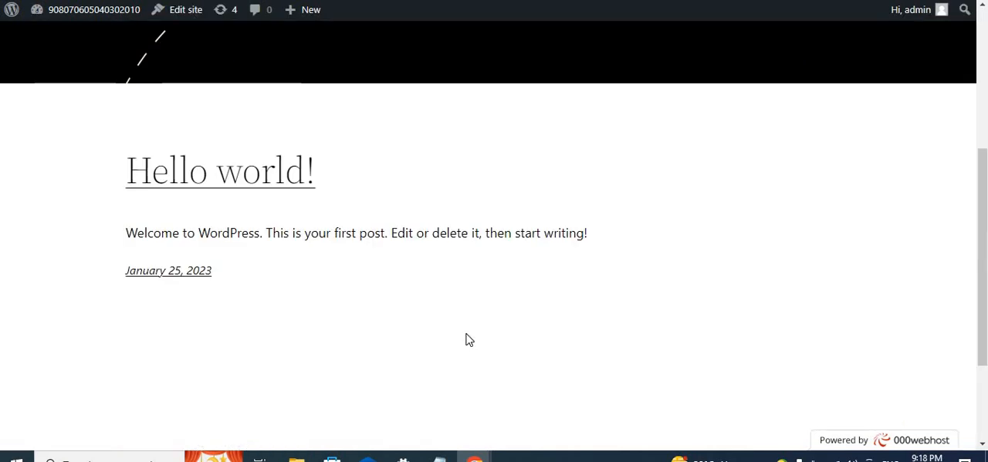
scroll(469, 340, up, 6)
key(ctrl+Tab)
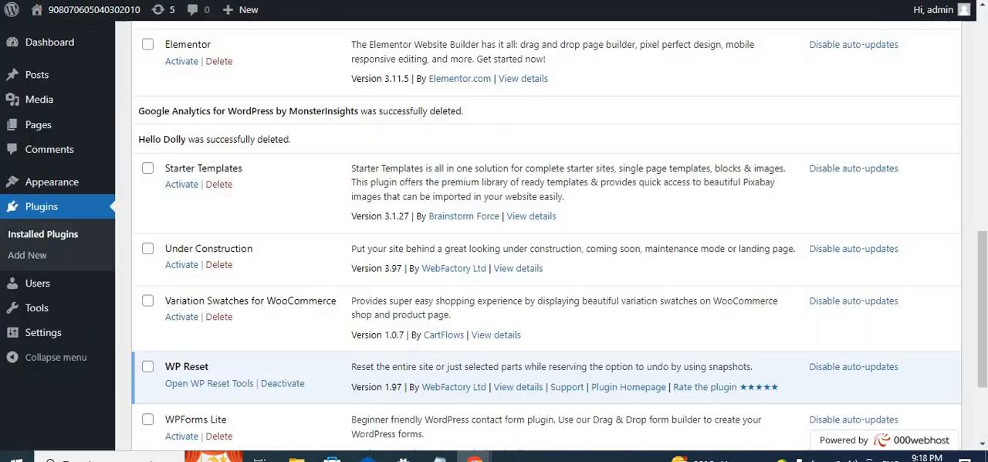
scroll(195, 322, down, 1)
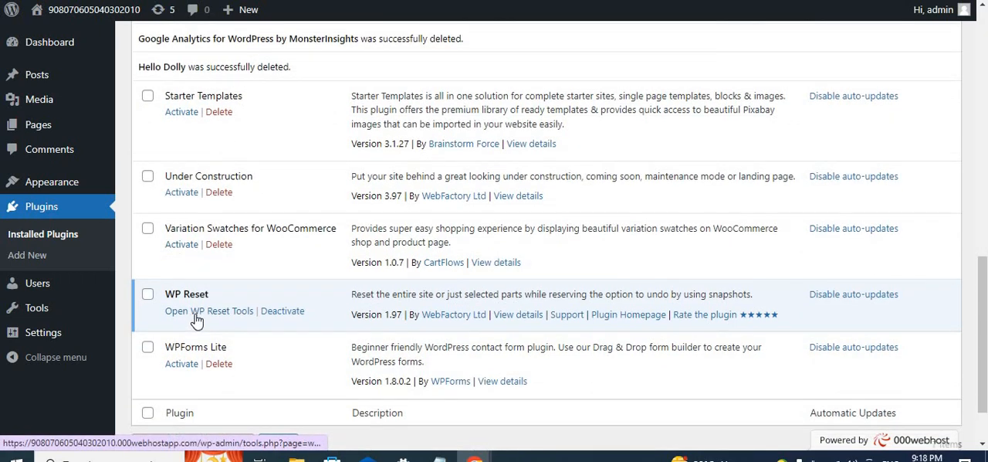
scroll(205, 279, up, 1)
scroll(204, 268, up, 1)
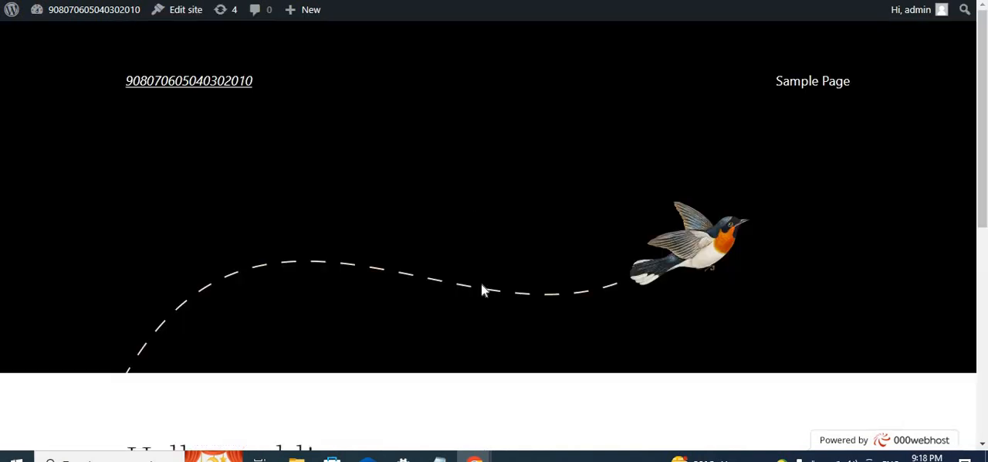
scroll(481, 283, down, 5)
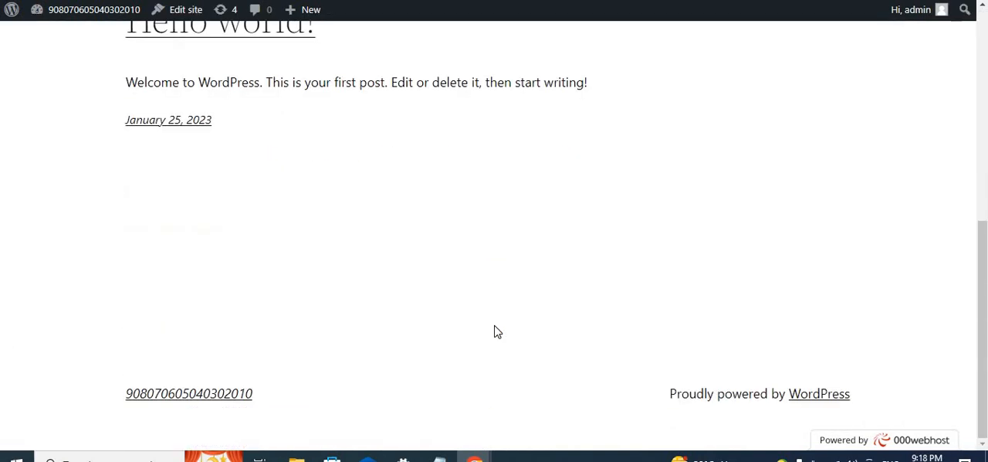
scroll(494, 331, up, 5)
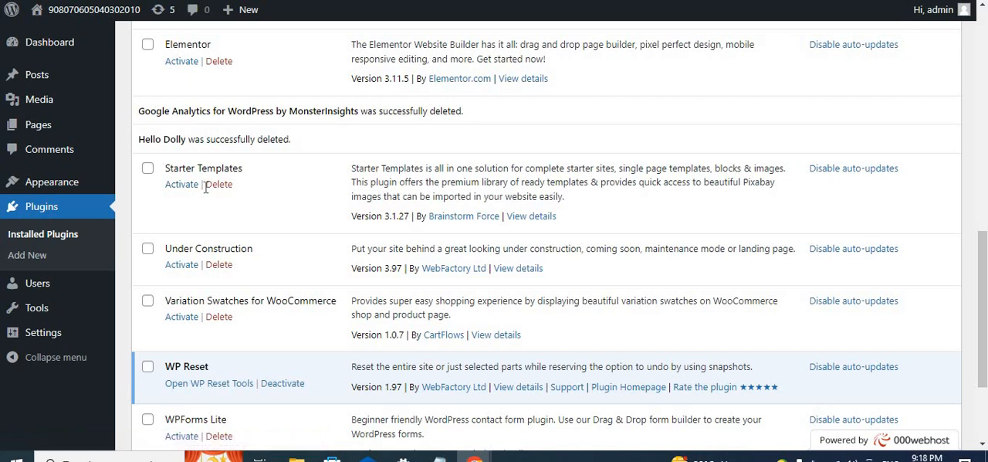
scroll(188, 209, up, 2)
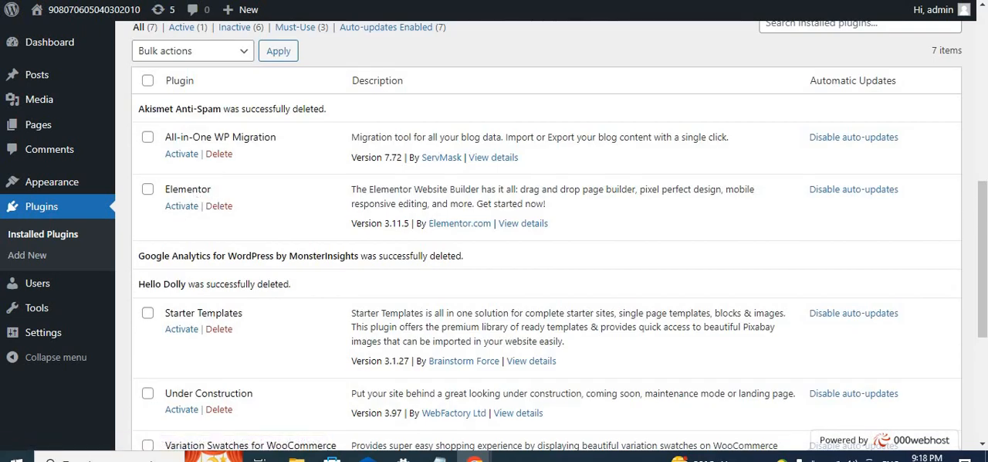
click(473, 1)
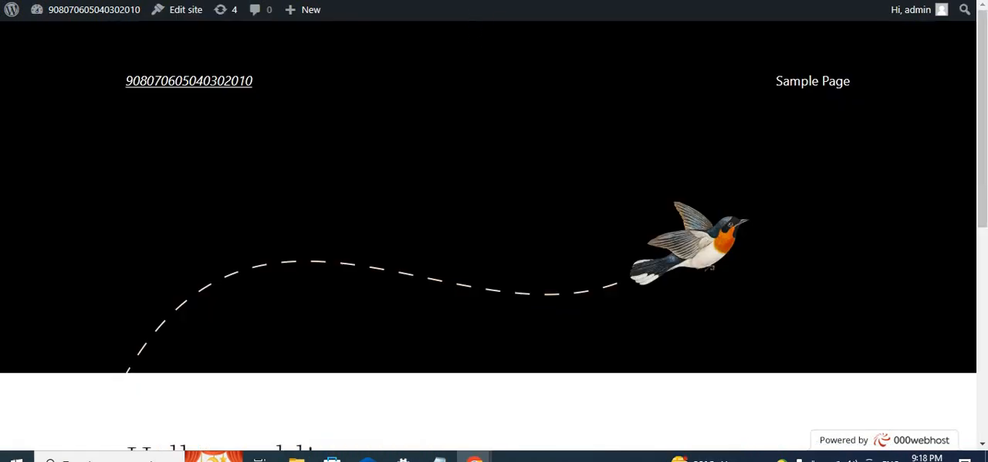
- Compare the installed plugins list with the live home page, viewing the page down to the Hello world! post
click(302, 1)
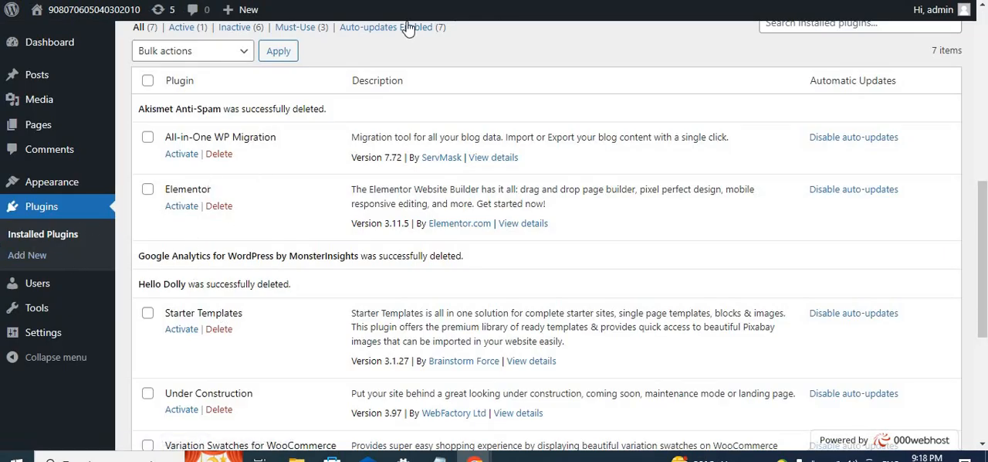
click(473, 0)
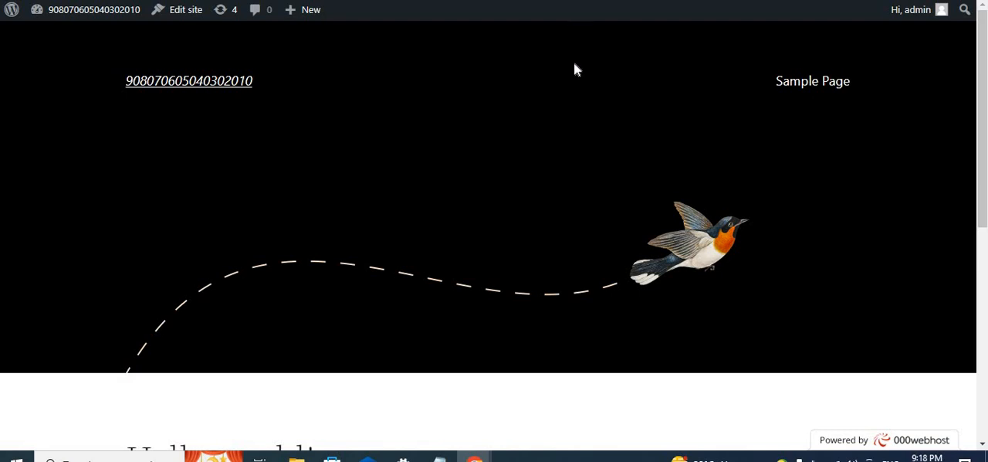
scroll(423, 261, down, 5)
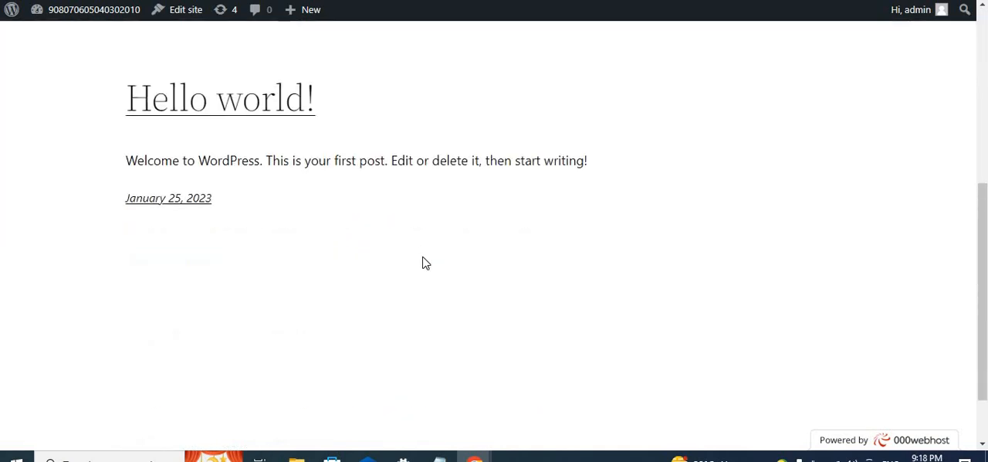
scroll(423, 261, up, 5)
click(238, 1)
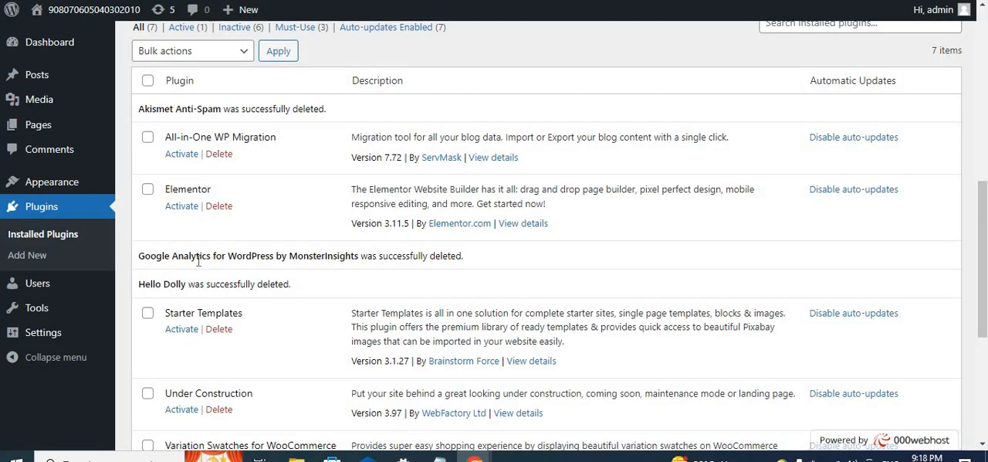
- Examine the remaining installed plugins, from All-in-One WP Migration down to WPForms Lite
scroll(236, 296, down, 2)
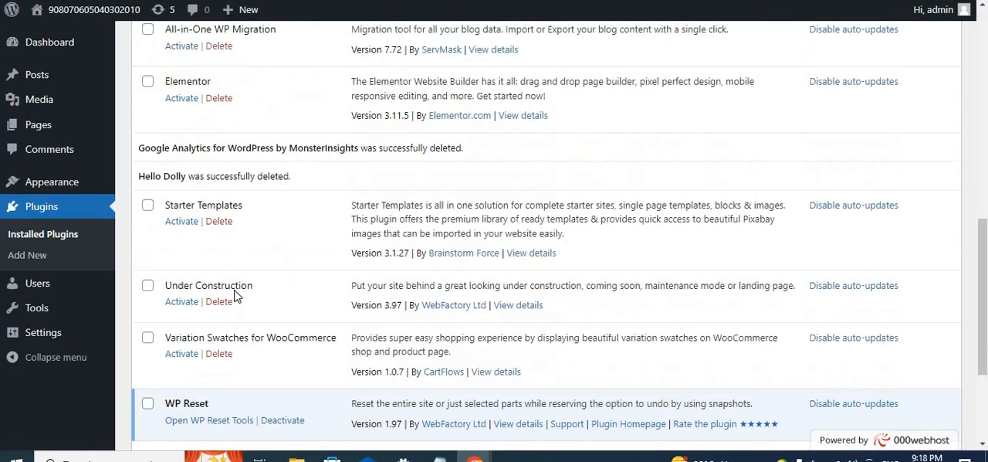
scroll(236, 296, down, 3)
scroll(236, 296, up, 7)
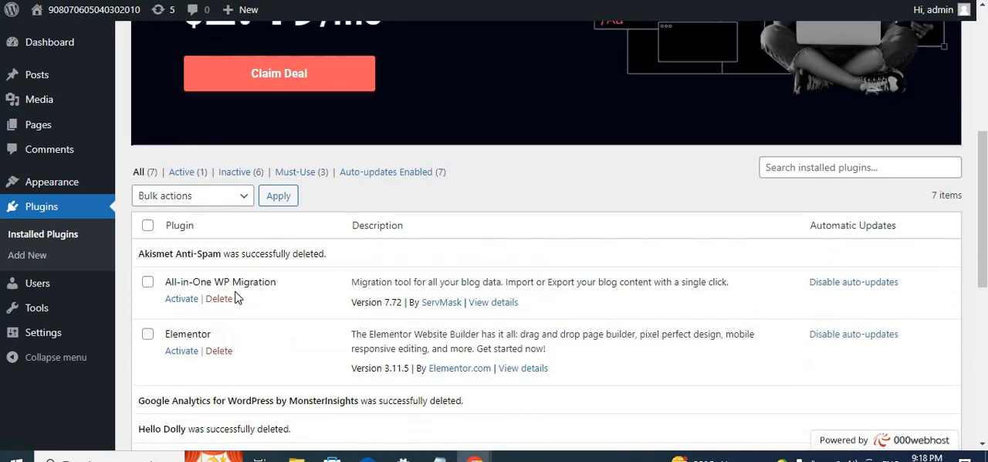
scroll(238, 298, down, 1)
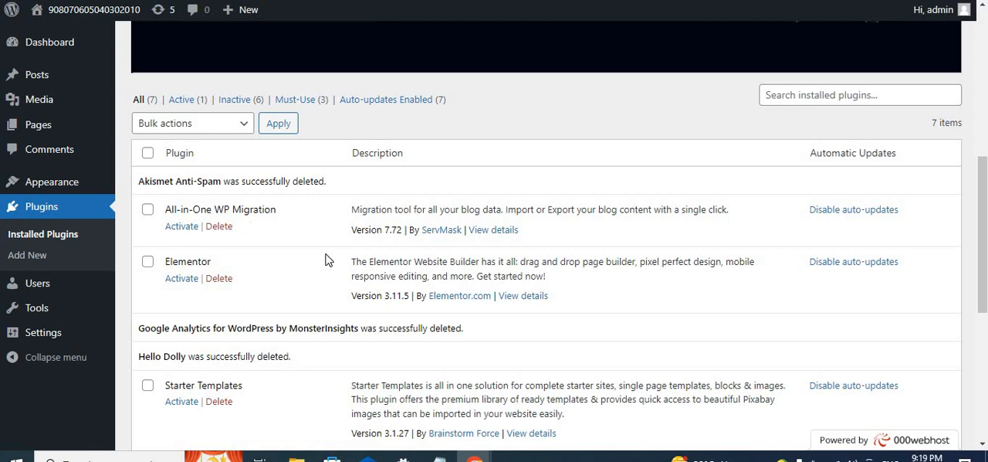
scroll(325, 259, down, 2)
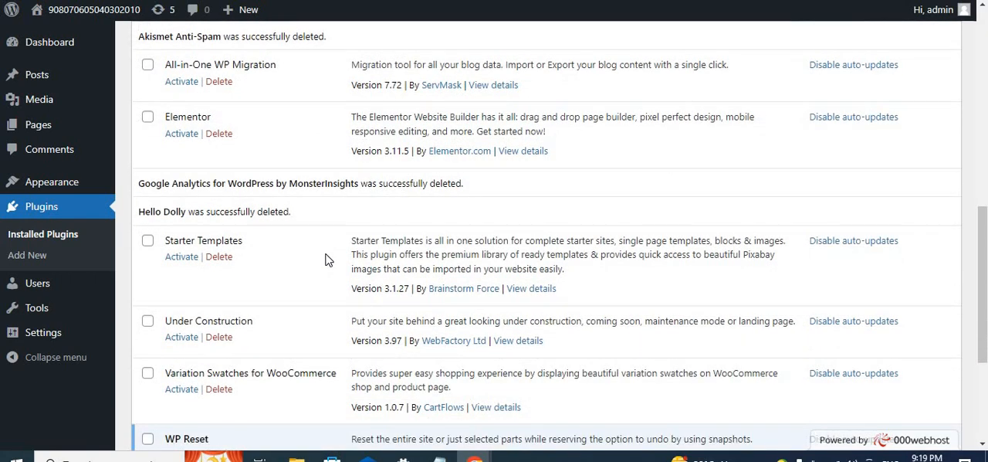
scroll(325, 259, down, 2)
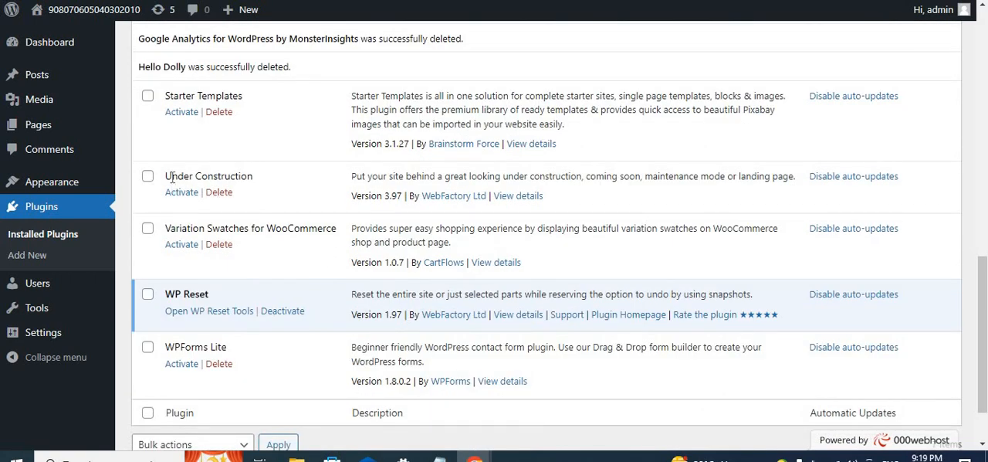
scroll(205, 208, down, 1)
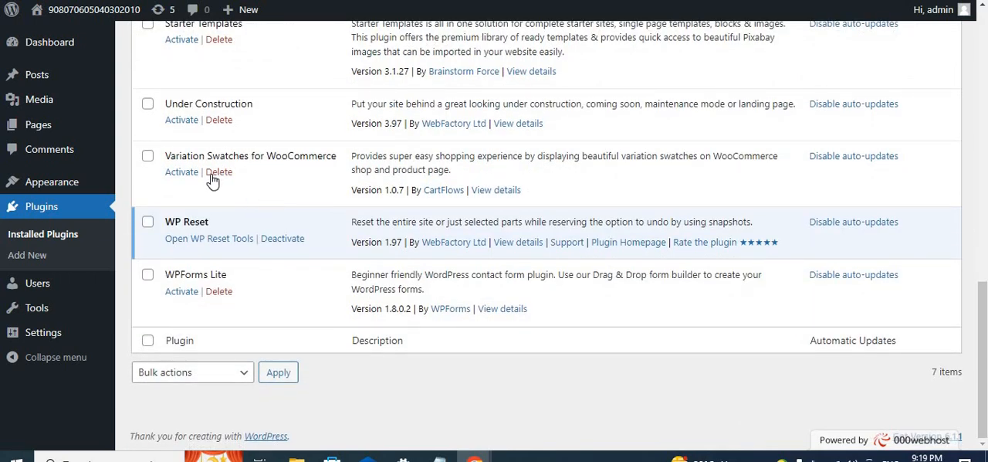
scroll(231, 251, up, 6)
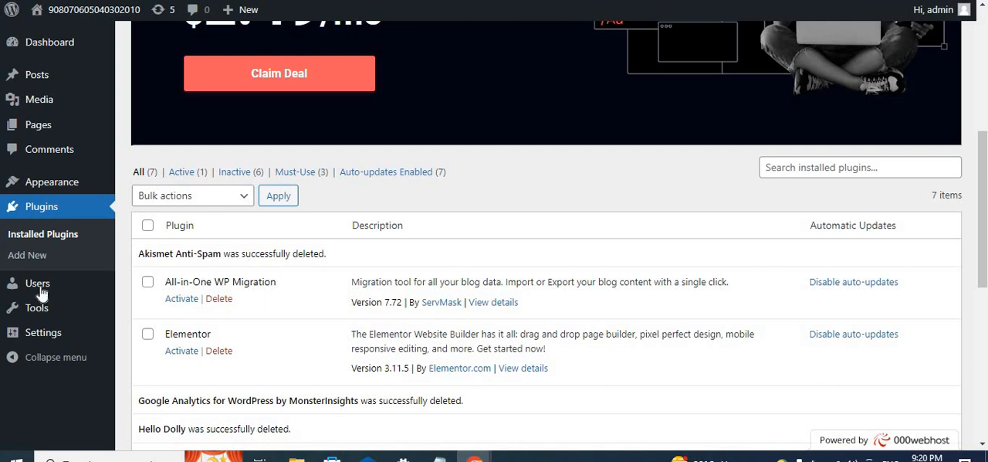
scroll(338, 332, down, 3)
scroll(338, 334, down, 3)
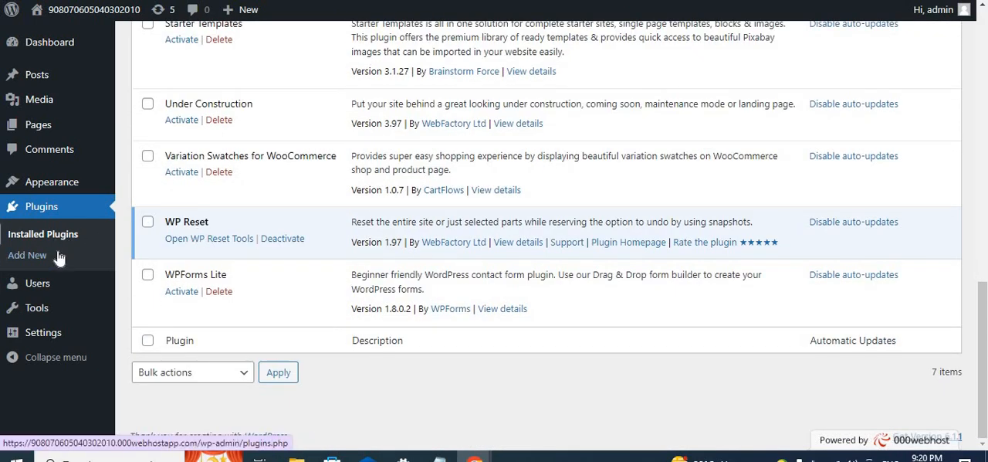
- Show the options under Users and Tools, and look through the installed plugins list once more
mouse_move(42, 290)
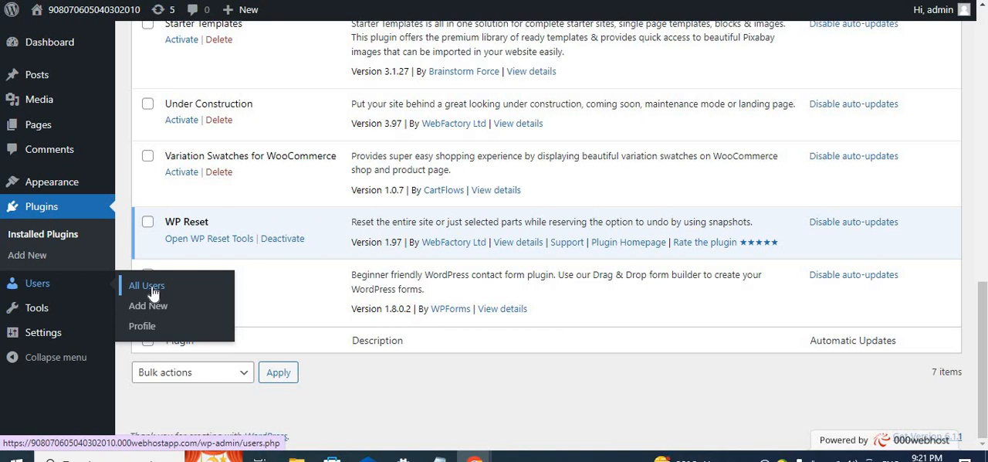
mouse_move(26, 309)
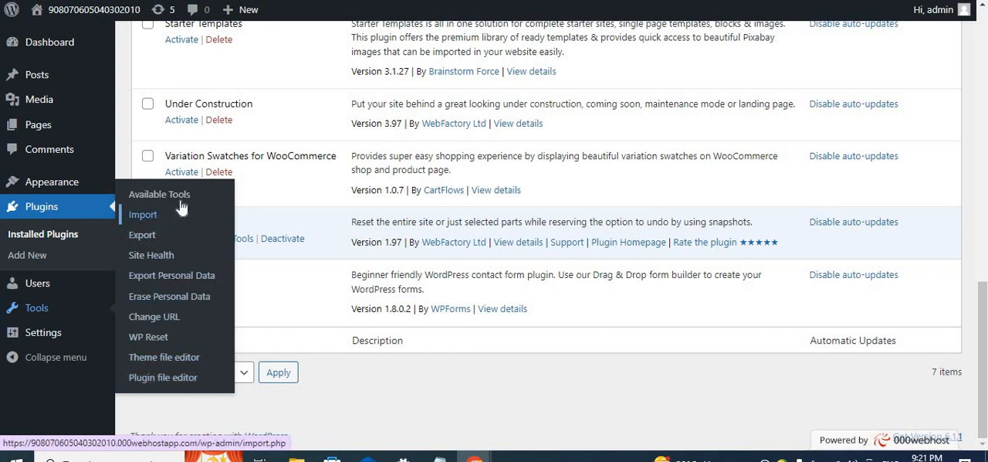
scroll(276, 139, up, 3)
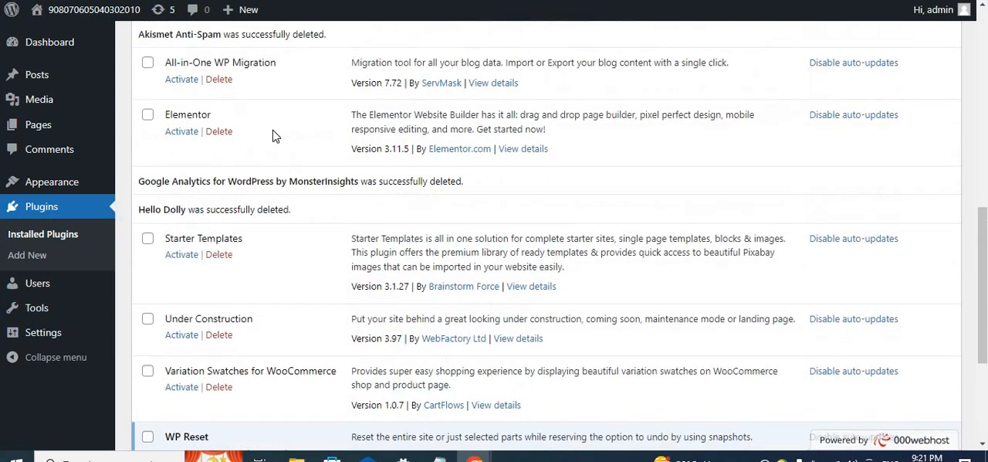
scroll(275, 136, up, 3)
scroll(276, 137, down, 2)
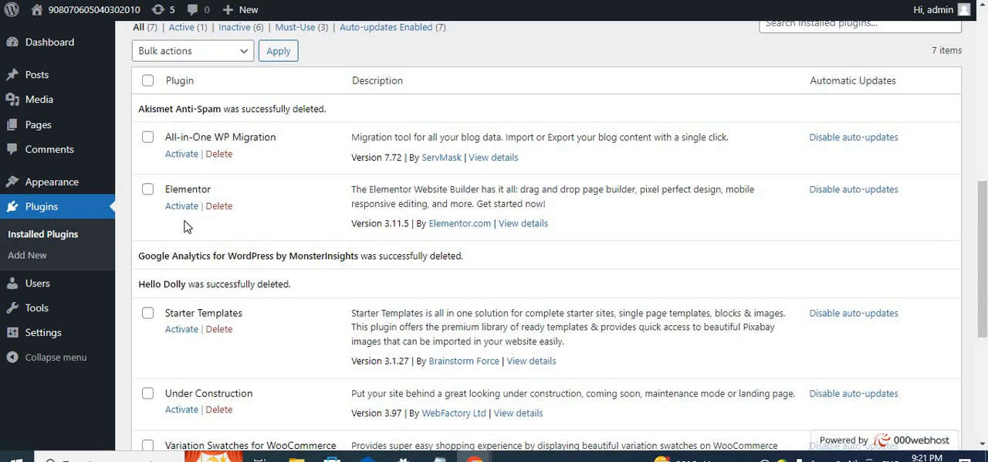
scroll(185, 228, down, 1)
scroll(245, 249, down, 1)
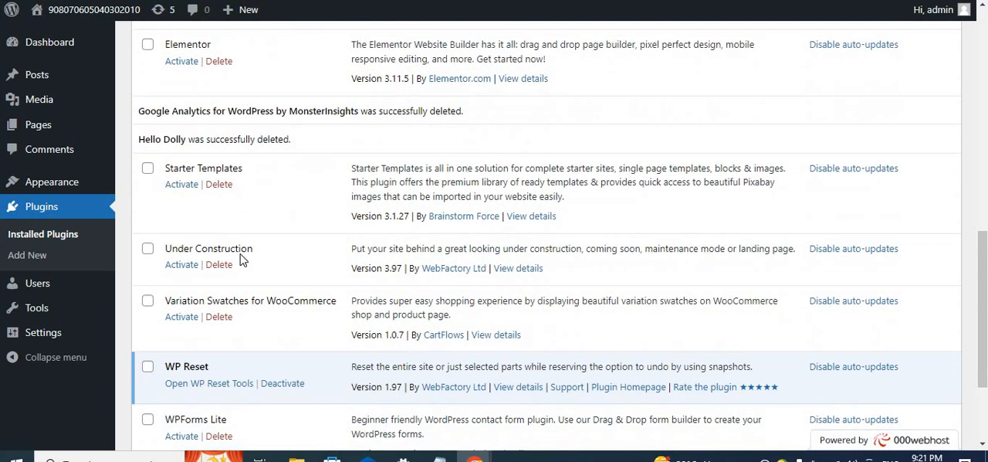
scroll(241, 306, down, 2)
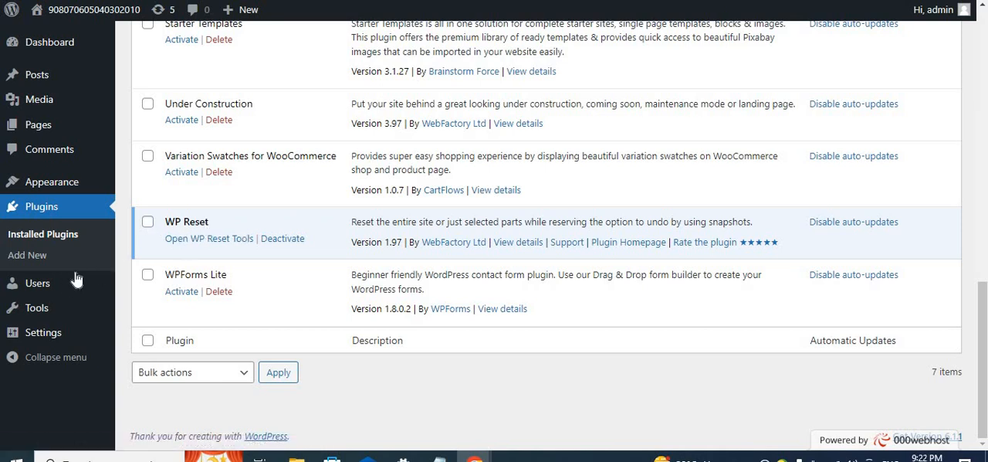
- Show the available Settings categories, including General, Reading, Media and Permalinks
mouse_move(64, 319)
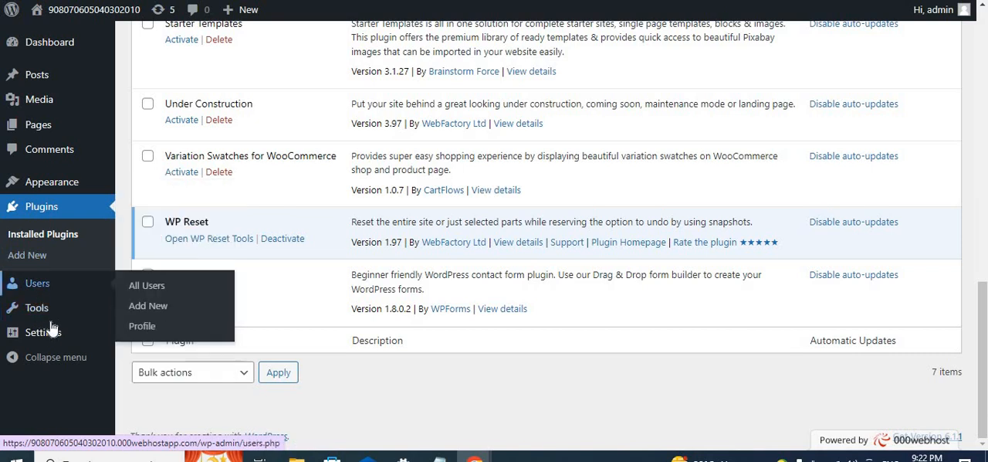
mouse_move(50, 333)
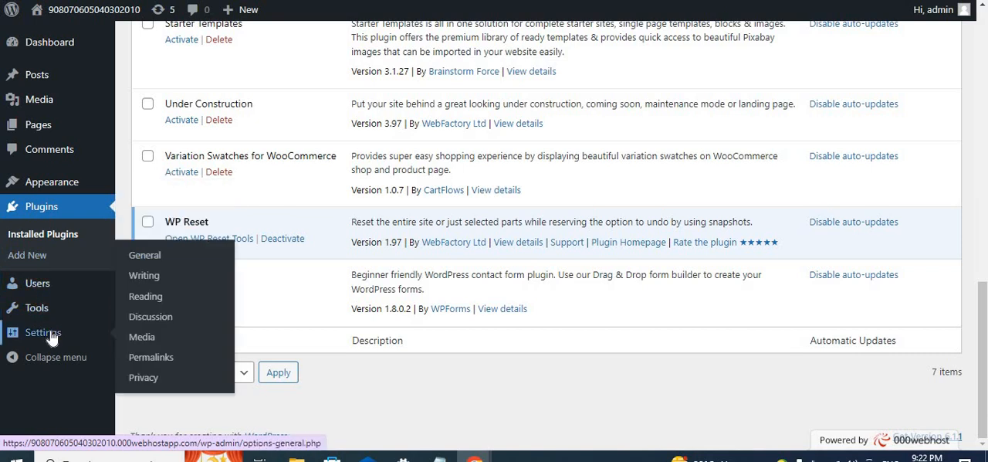
click(151, 357)
click(153, 257)
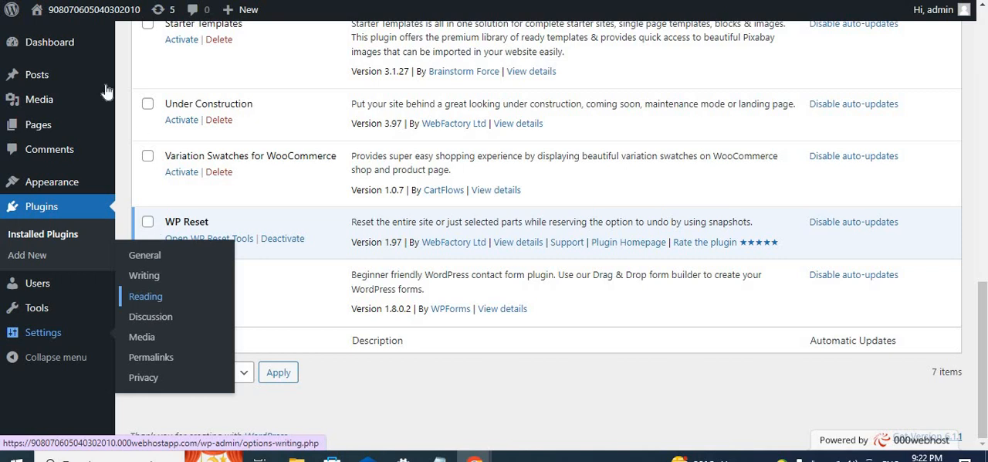
- Review the admin sections again, showing the options under Dashboard, Posts and Pages
mouse_move(42, 135)
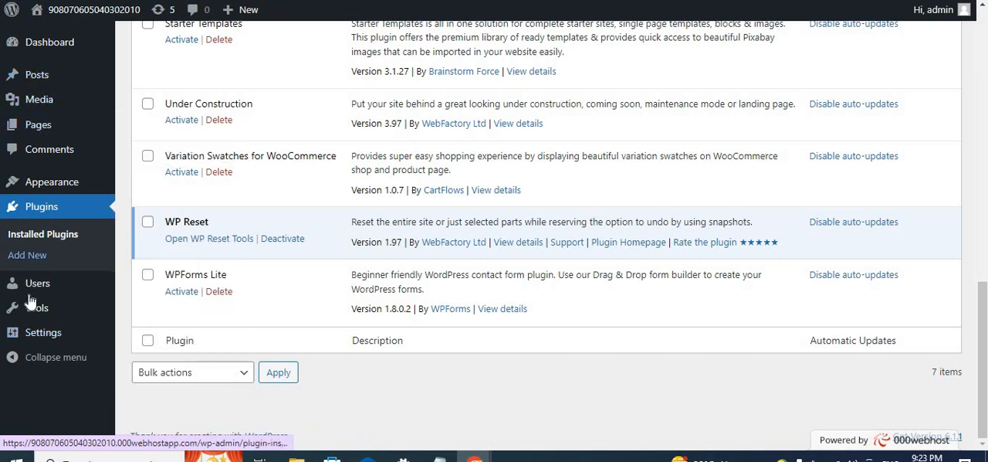
mouse_move(122, 328)
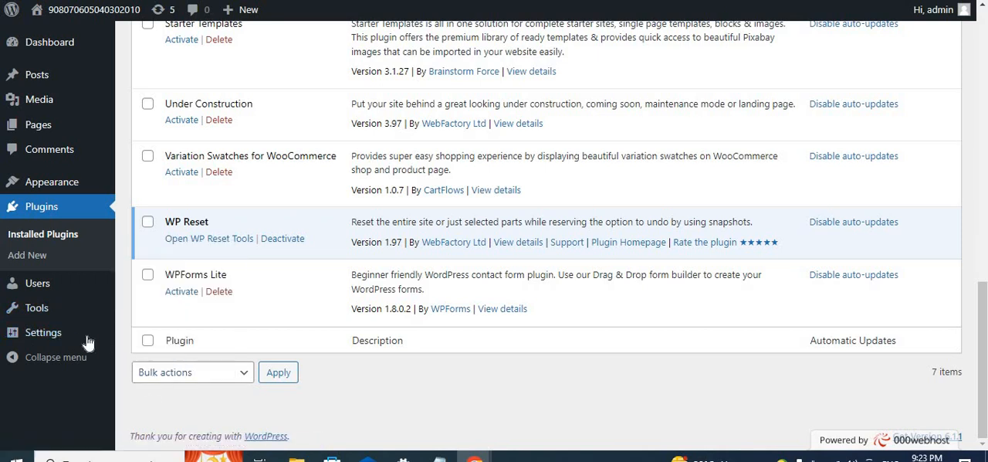
mouse_move(9, 337)
mouse_move(70, 60)
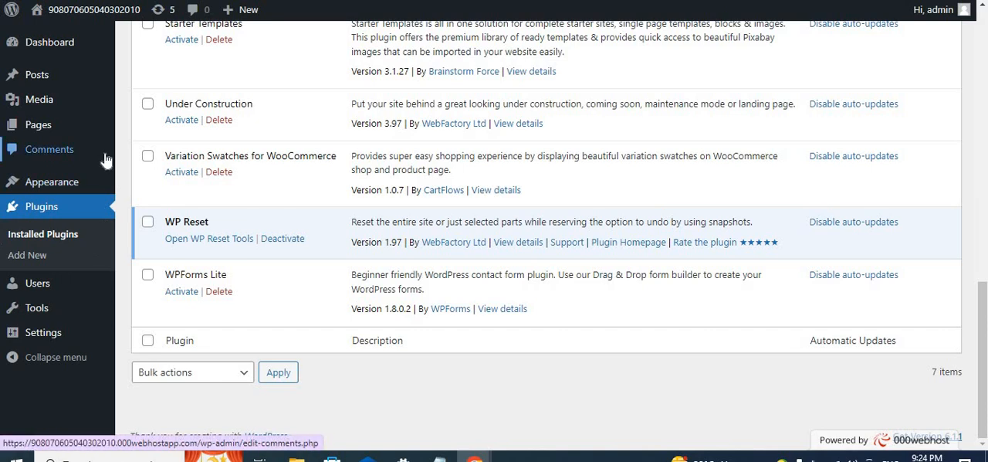
scroll(269, 195, up, 4)
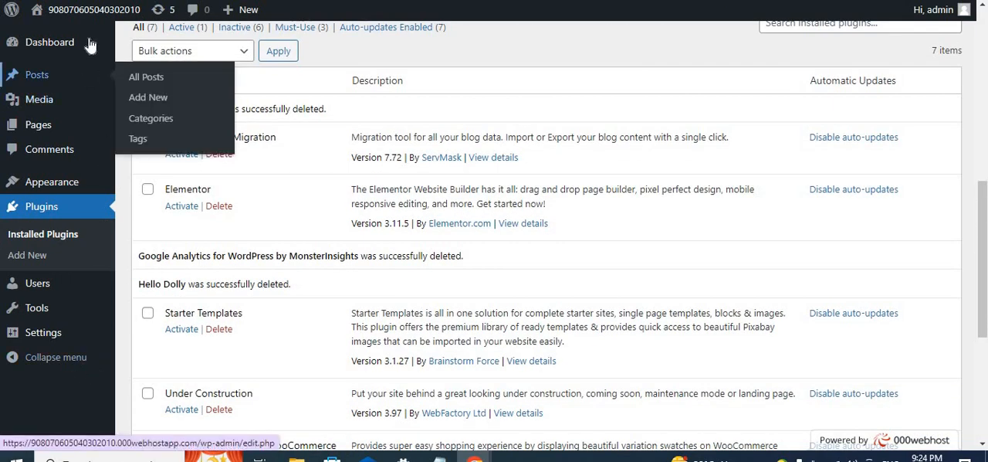
mouse_move(69, 45)
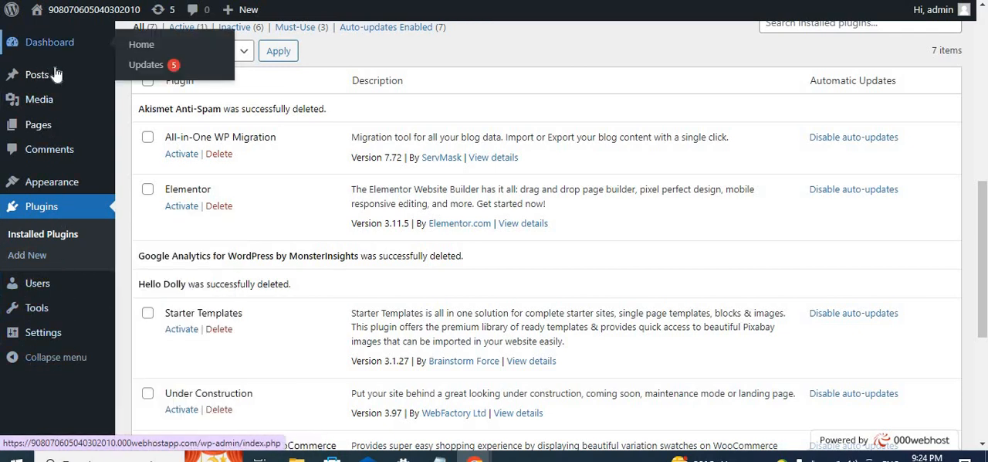
mouse_move(43, 130)
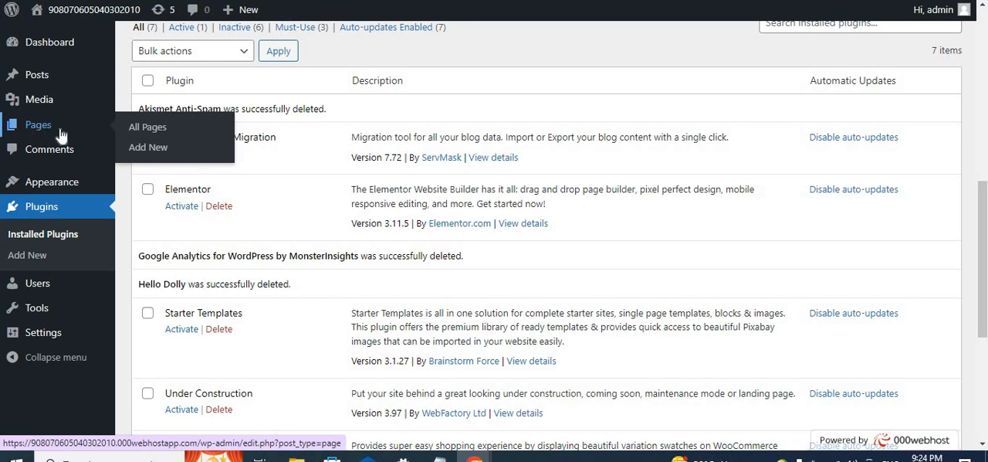
mouse_move(62, 189)
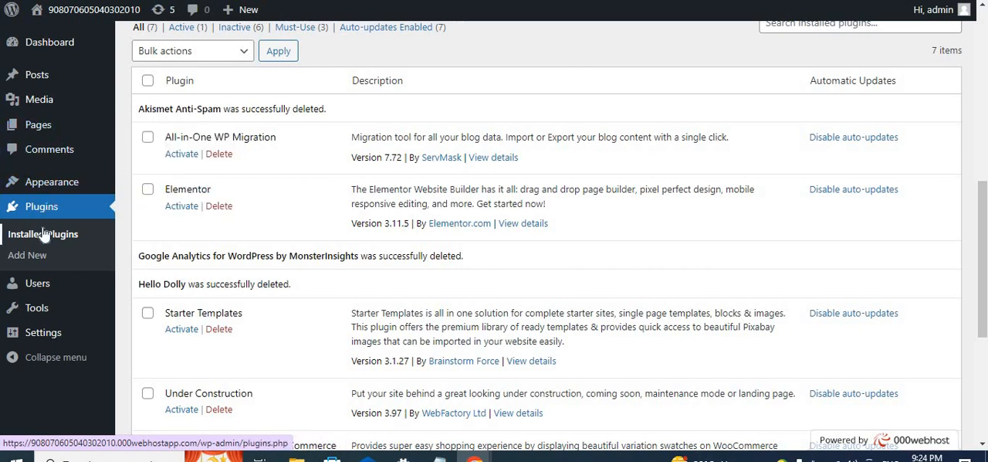
- View the General Settings page and the list of all pages on the site
mouse_move(33, 341)
click(43, 338)
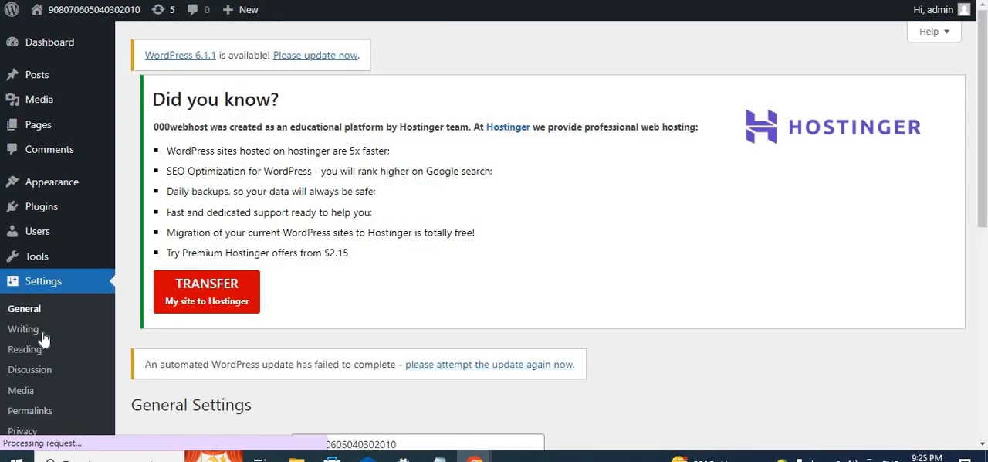
scroll(52, 250, down, 1)
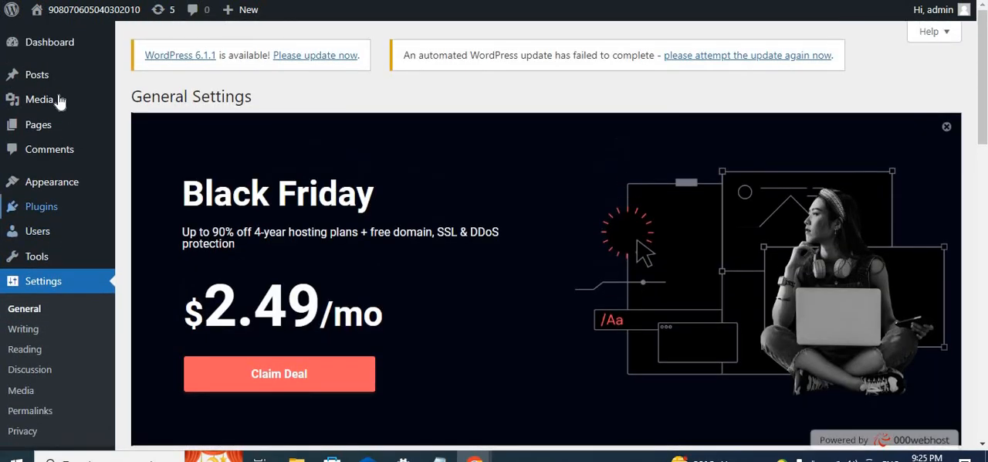
scroll(62, 222, up, 1)
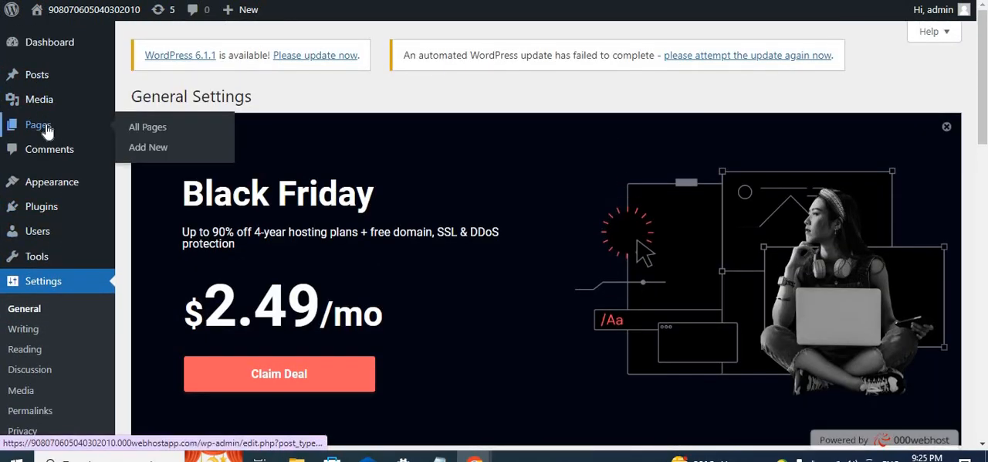
click(46, 130)
scroll(299, 203, down, 4)
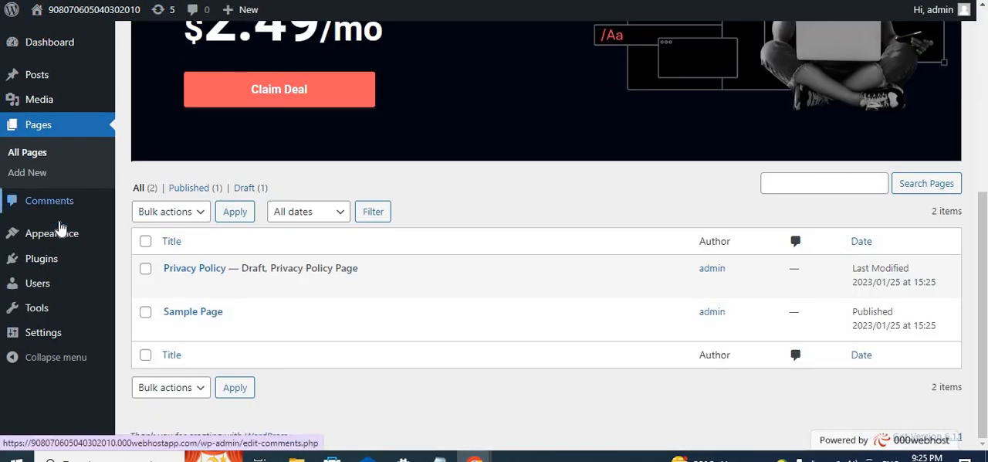
- Open the site's themes and look through them down to Twenty Twenty and Twenty Twenty-One
click(61, 241)
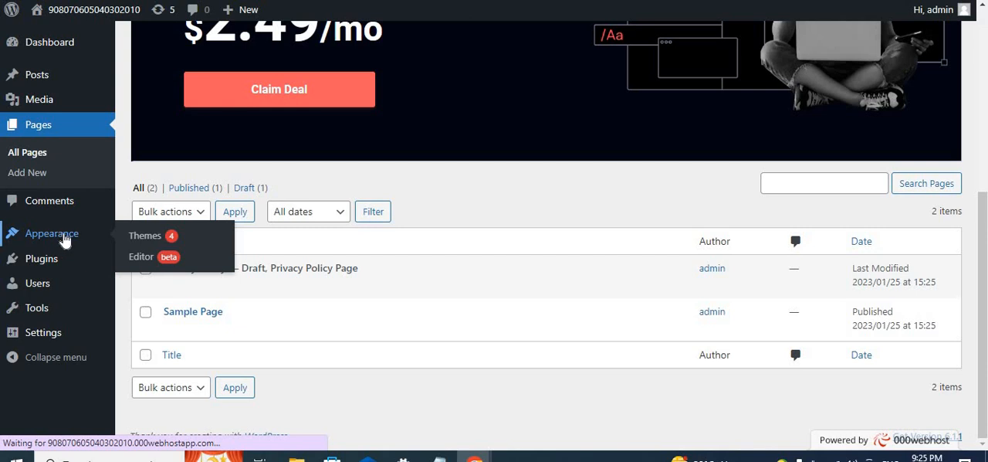
scroll(278, 234, down, 7)
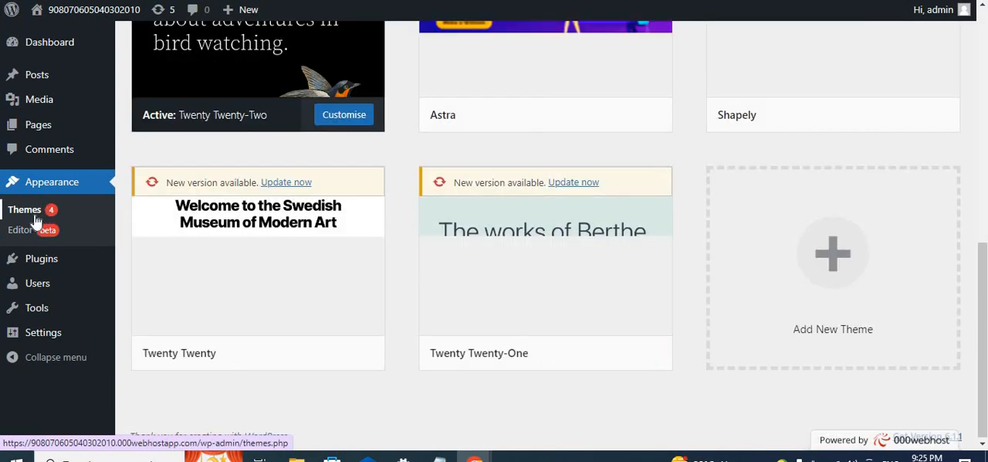
mouse_move(49, 262)
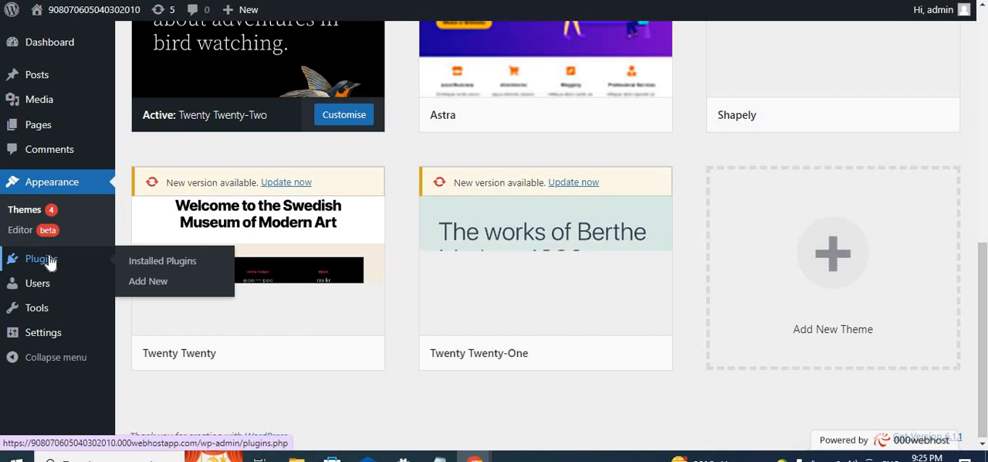
- Open the list of installed plugins and the page for adding new ones
click(45, 260)
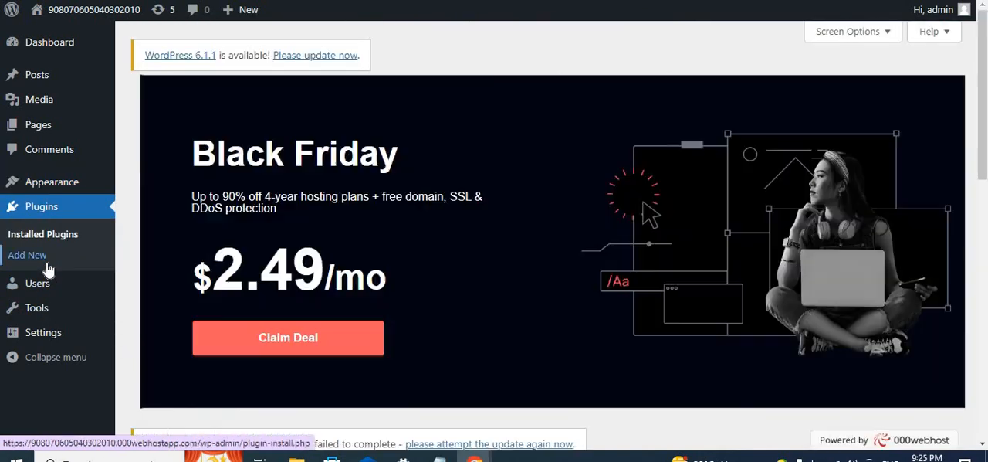
click(27, 255)
scroll(271, 296, down, 10)
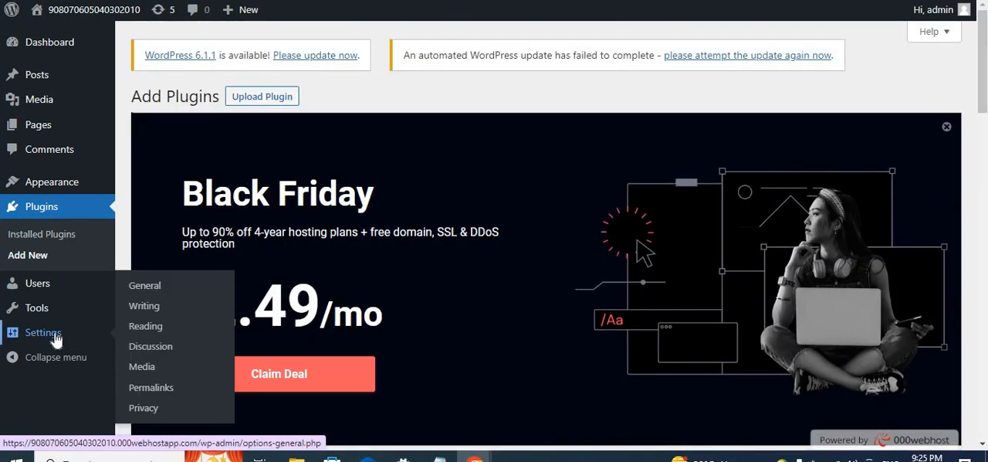
- Open the General Settings page and look through its fields down to the date format
click(56, 340)
scroll(227, 320, down, 5)
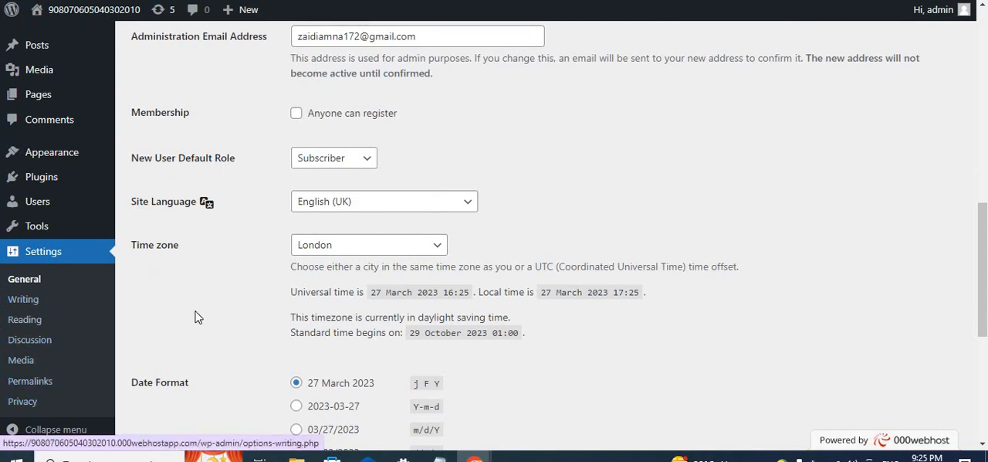
scroll(195, 317, up, 5)
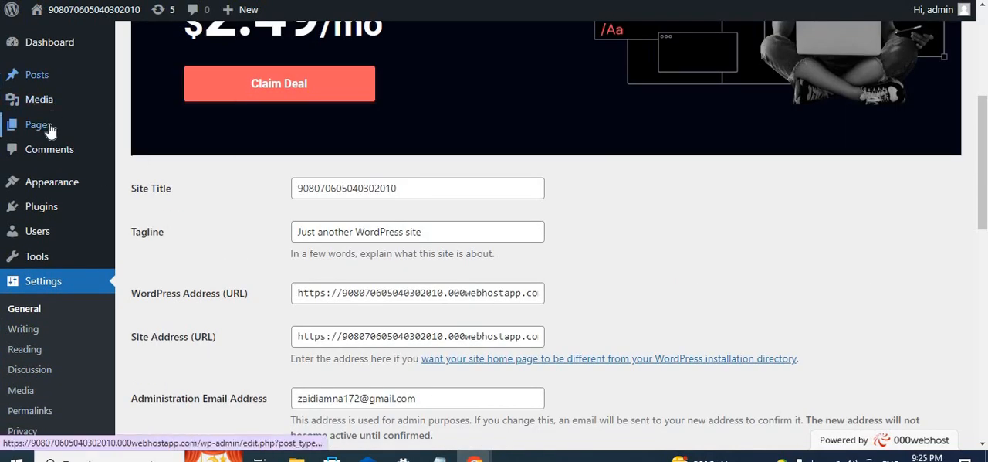
- Review the options under Pages and Appearance, along with the Settings categories
mouse_move(50, 131)
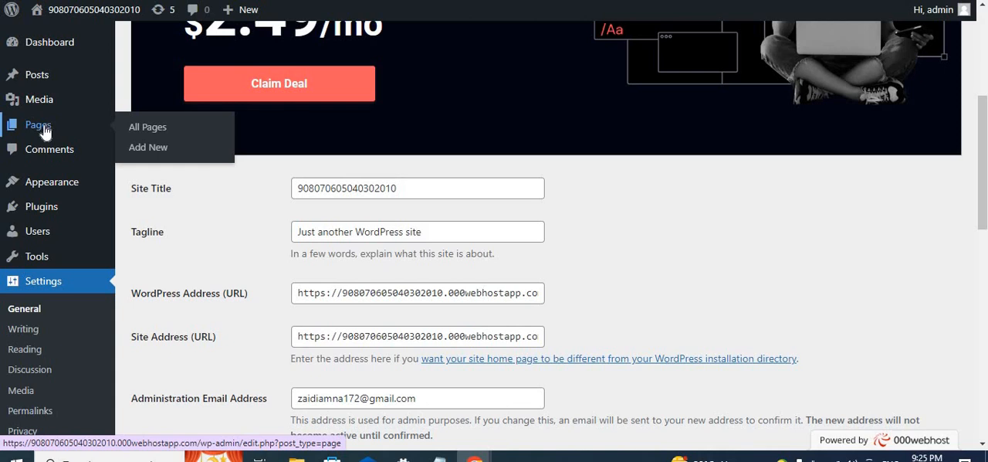
mouse_move(46, 189)
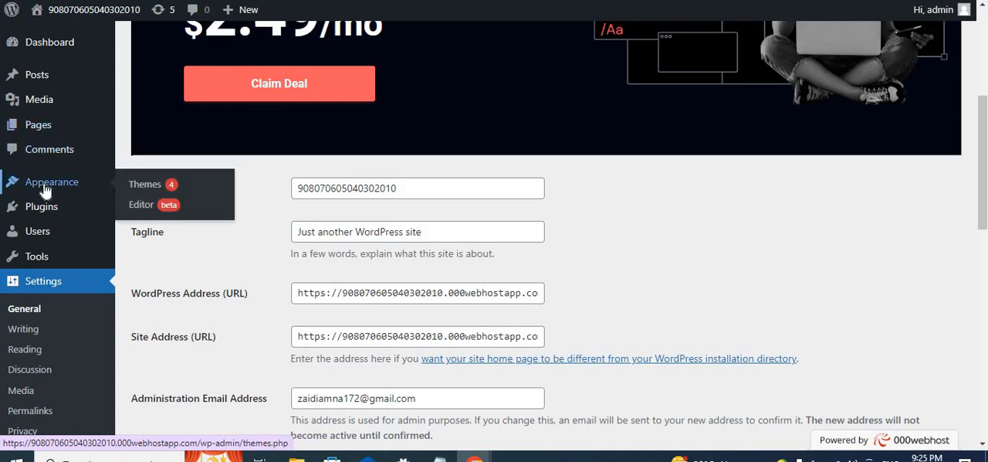
mouse_move(47, 205)
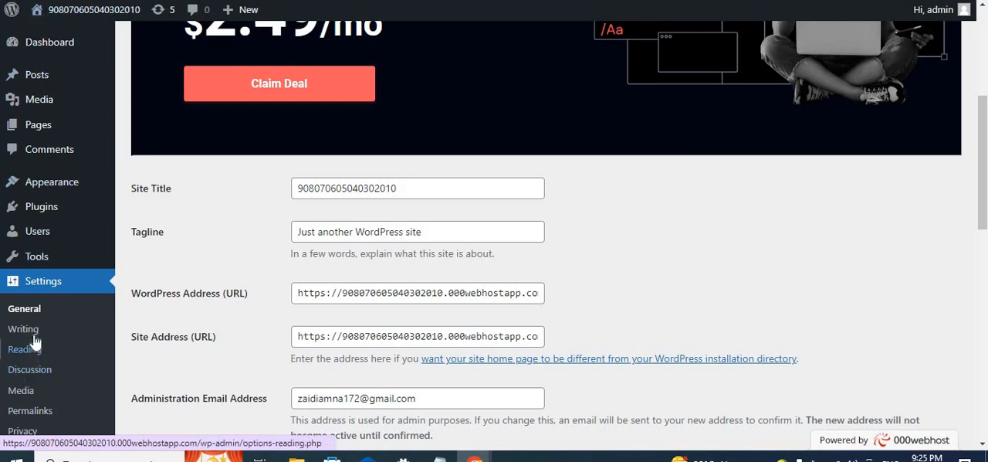
scroll(27, 340, down, 2)
scroll(35, 321, up, 1)
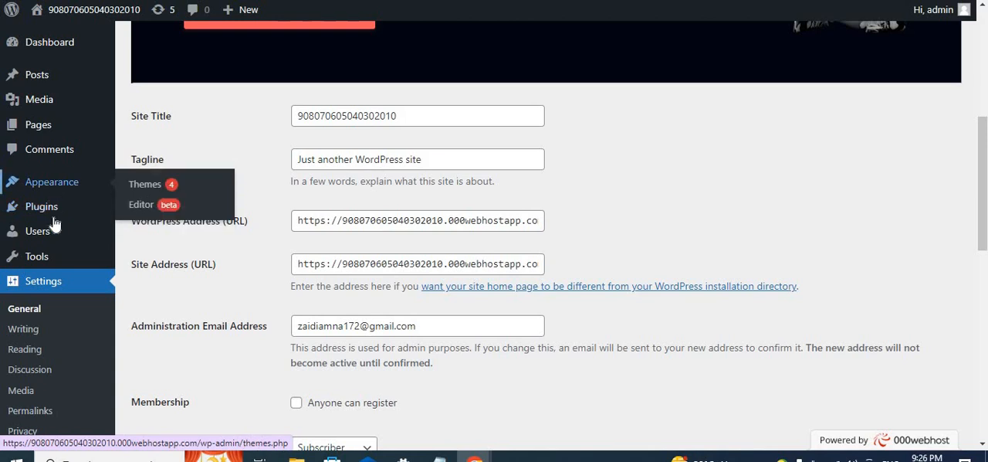
mouse_move(54, 224)
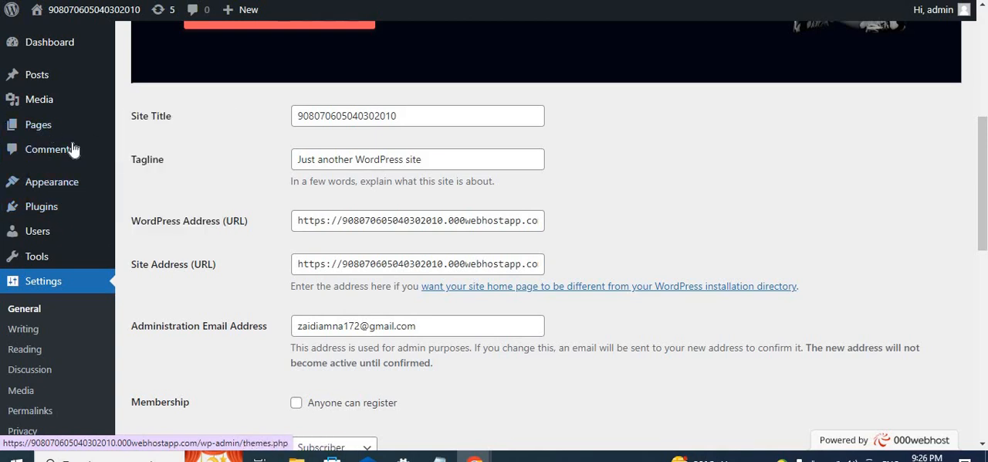
- Open the installed themes and show the options offered on the Astra theme
mouse_move(61, 189)
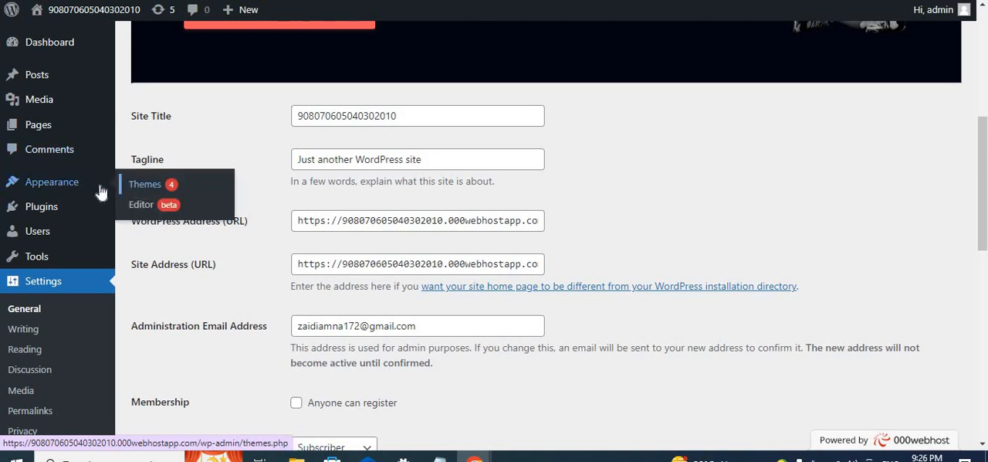
click(141, 192)
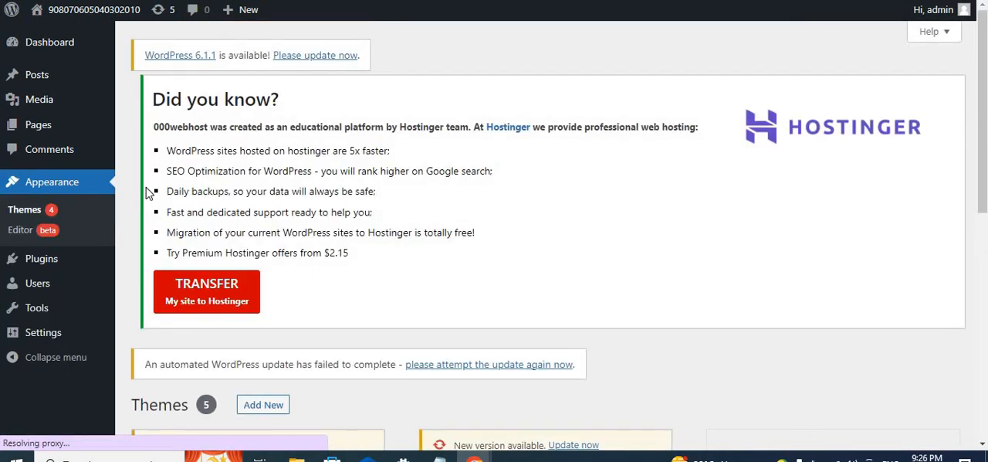
scroll(471, 320, down, 6)
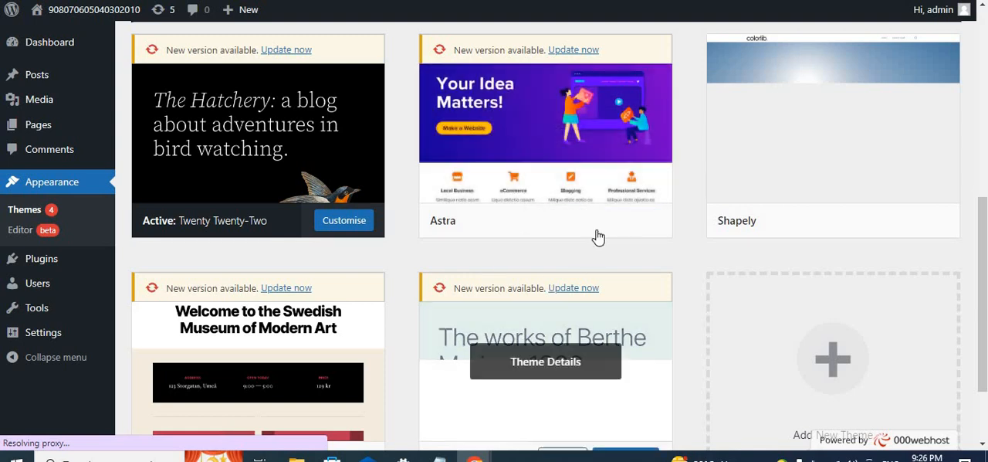
mouse_move(575, 223)
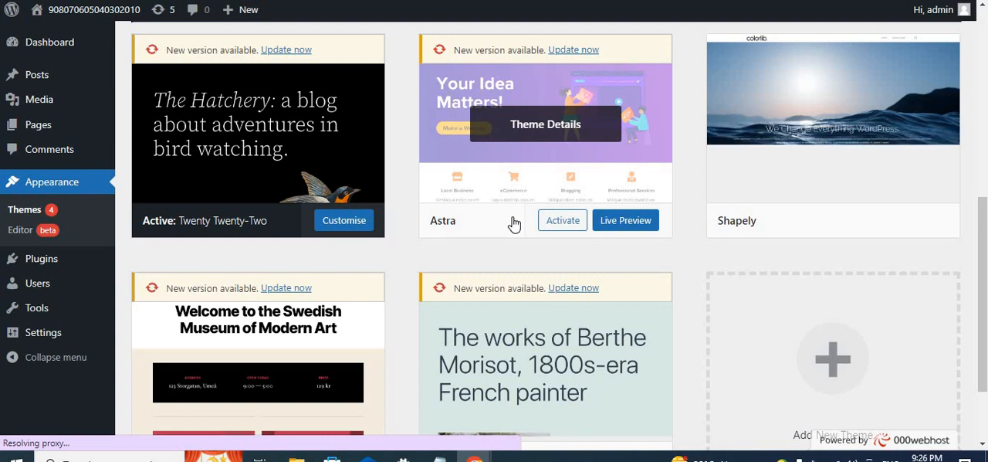
scroll(514, 223, down, 1)
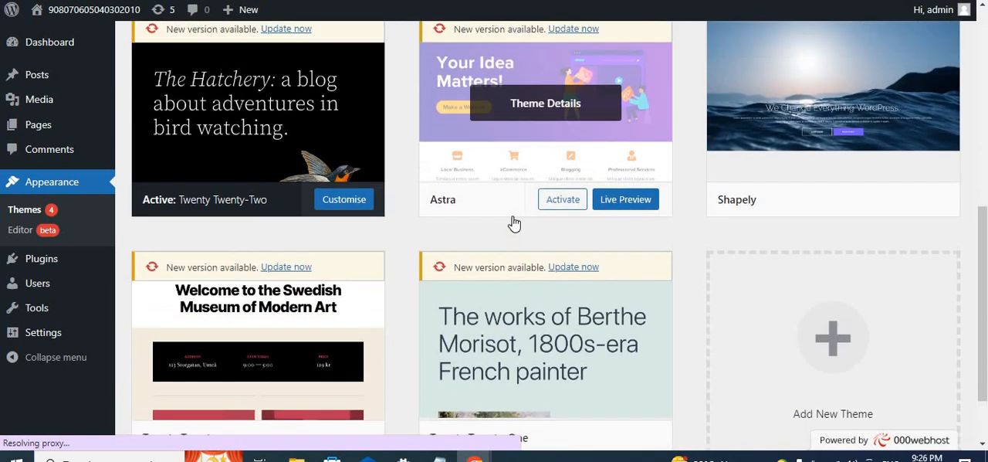
- Look through the installed themes again, including Twenty Twenty-Two, Astra, Shapely and Twenty Twenty-One
scroll(514, 224, up, 1)
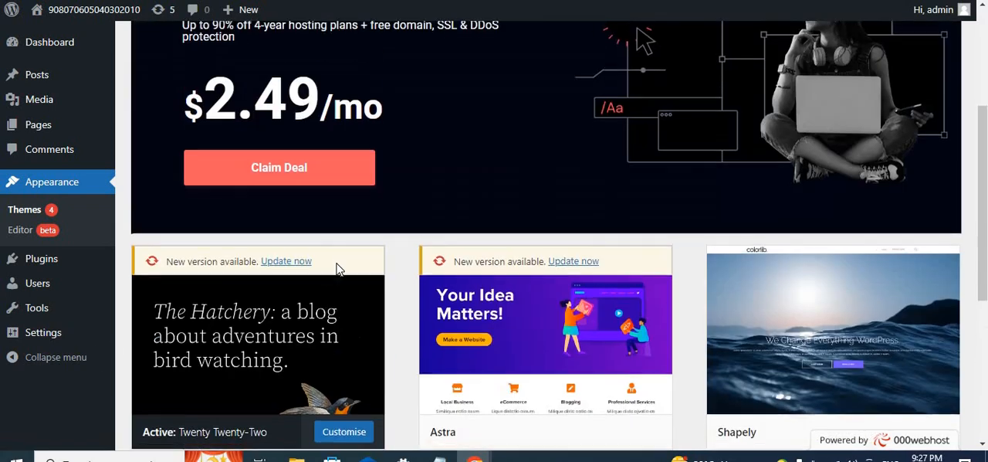
scroll(337, 269, down, 2)
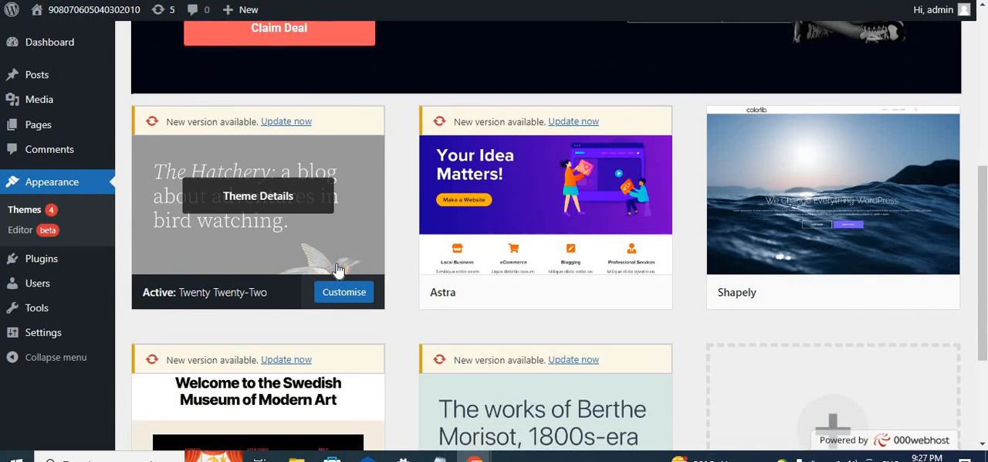
scroll(337, 268, up, 4)
scroll(336, 268, up, 1)
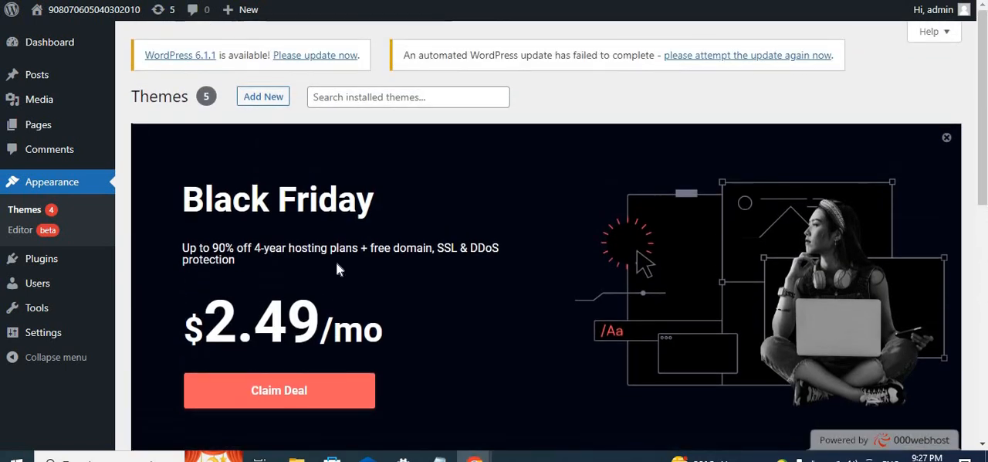
scroll(337, 269, down, 4)
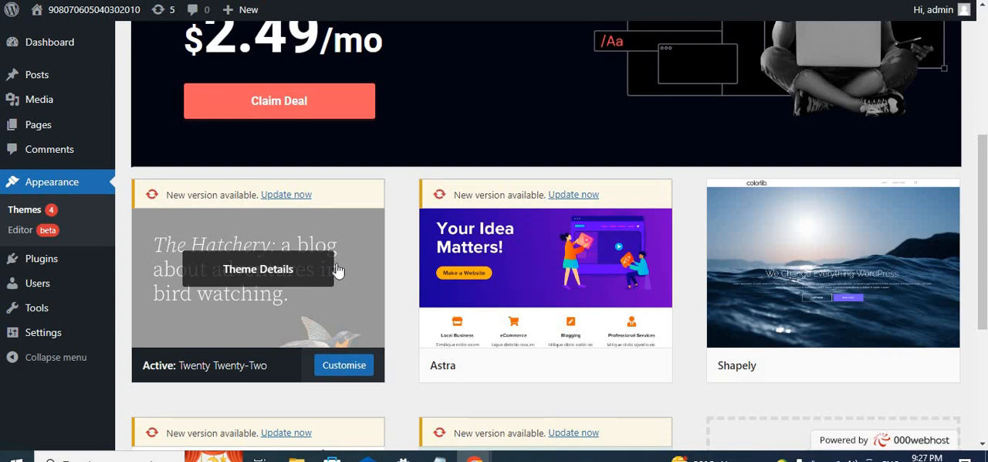
scroll(337, 269, down, 1)
scroll(336, 268, up, 1)
scroll(337, 269, down, 1)
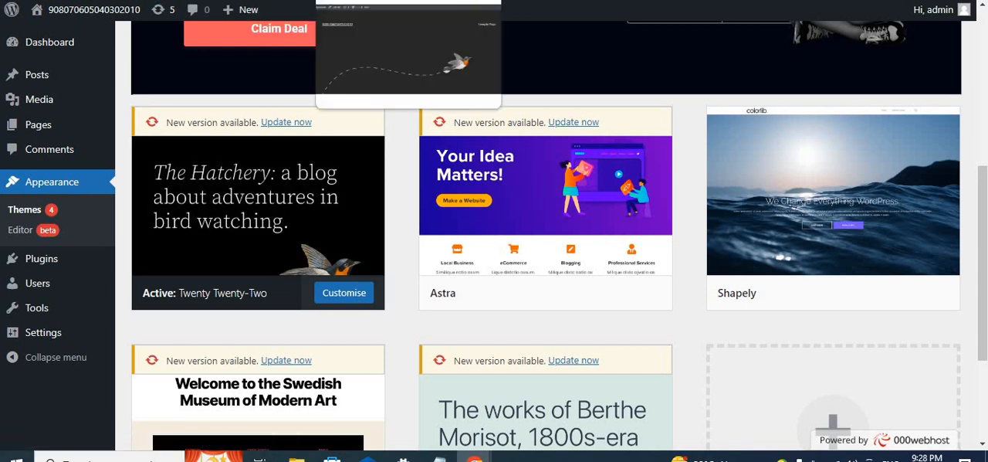
- Check the Google Meet call, then return to the WordPress admin and open the installed themes
click(549, 1)
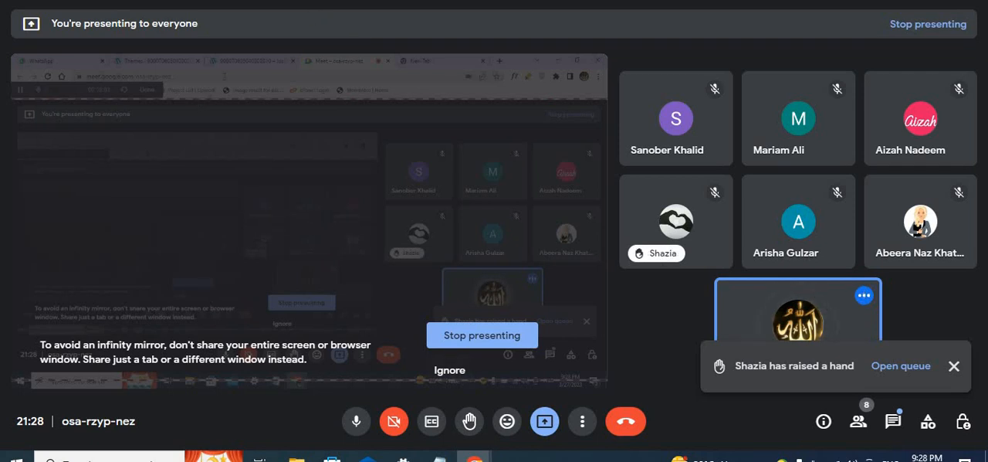
click(395, 0)
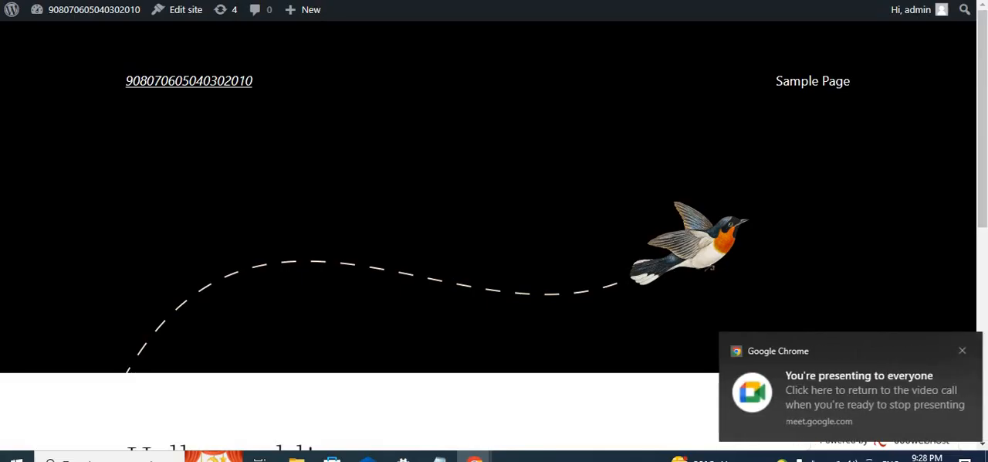
click(238, 1)
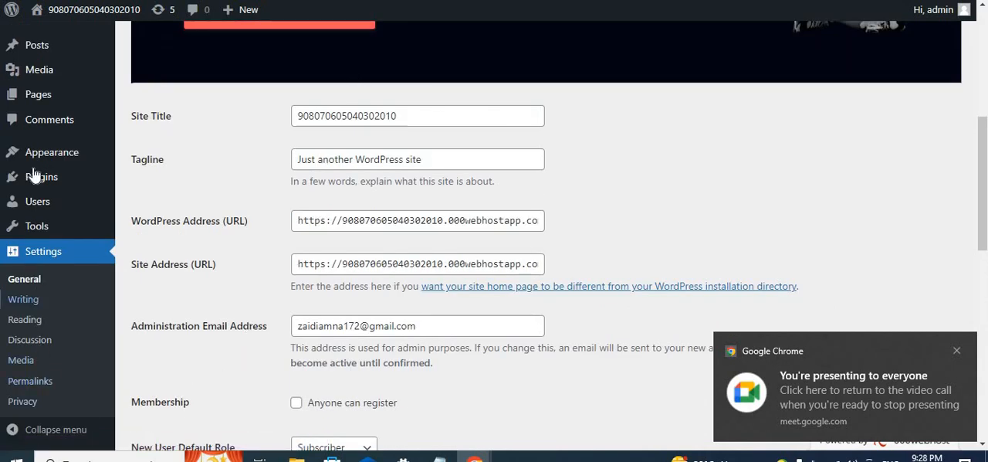
mouse_move(111, 159)
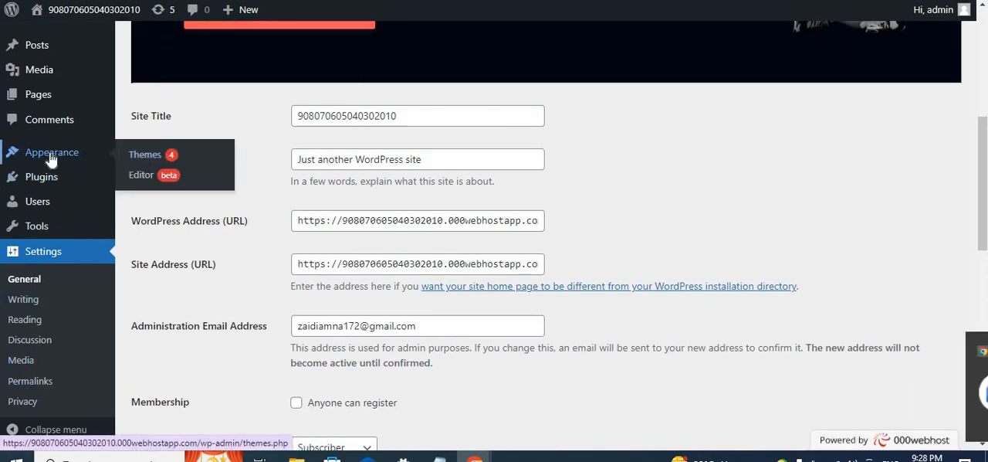
scroll(11, 154, up, 1)
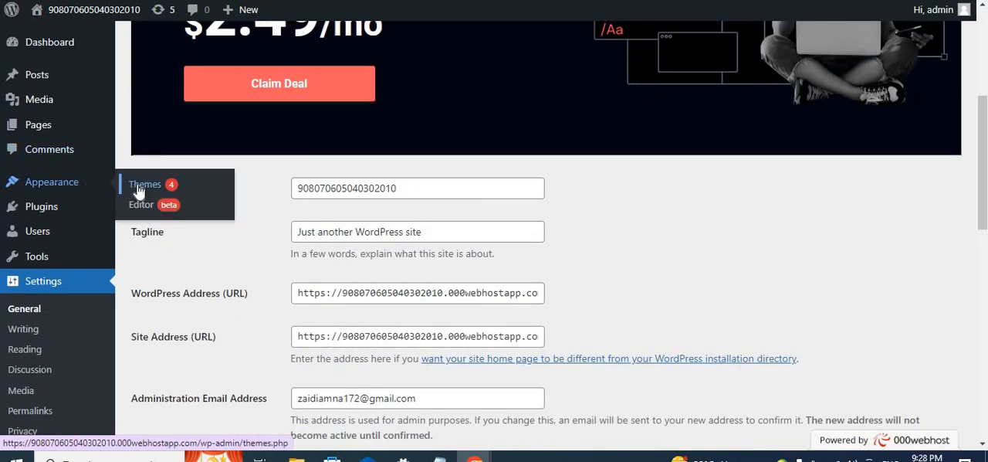
click(139, 188)
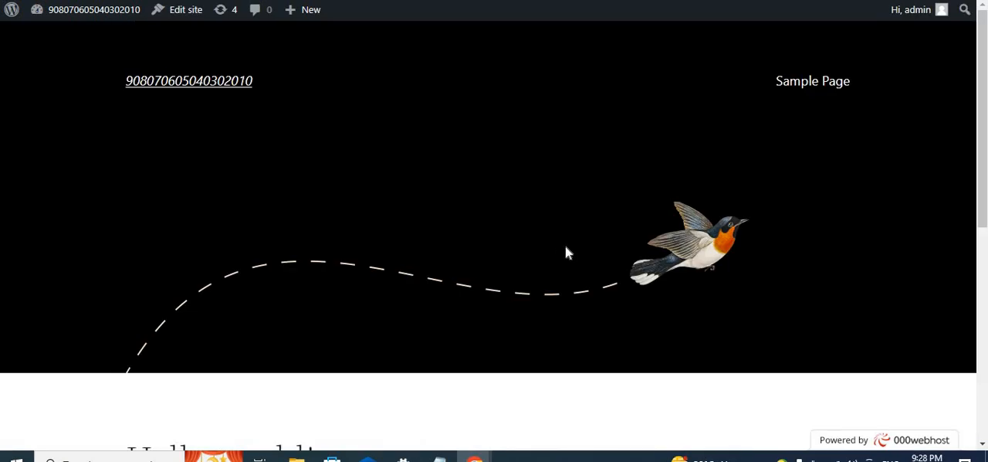
- Examine the live site's front page, from the bird header through the "Hello world!" post to the footer
scroll(566, 252, down, 5)
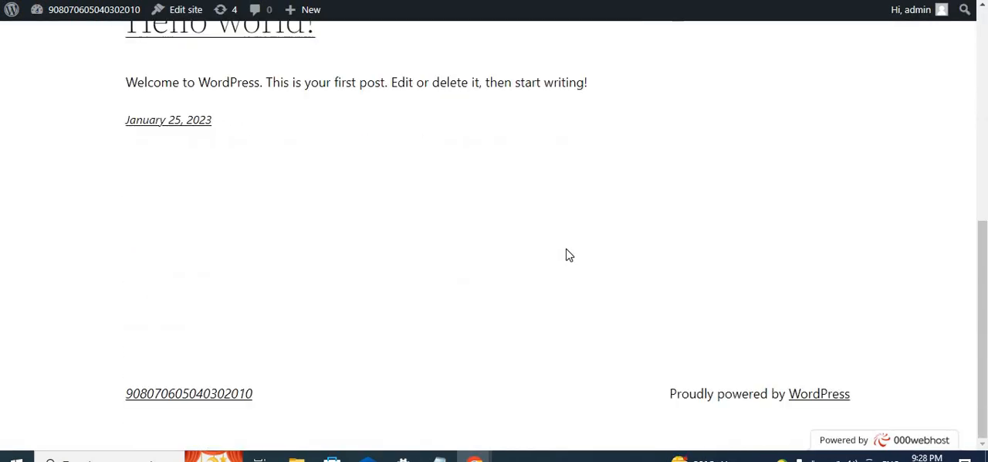
scroll(567, 255, up, 5)
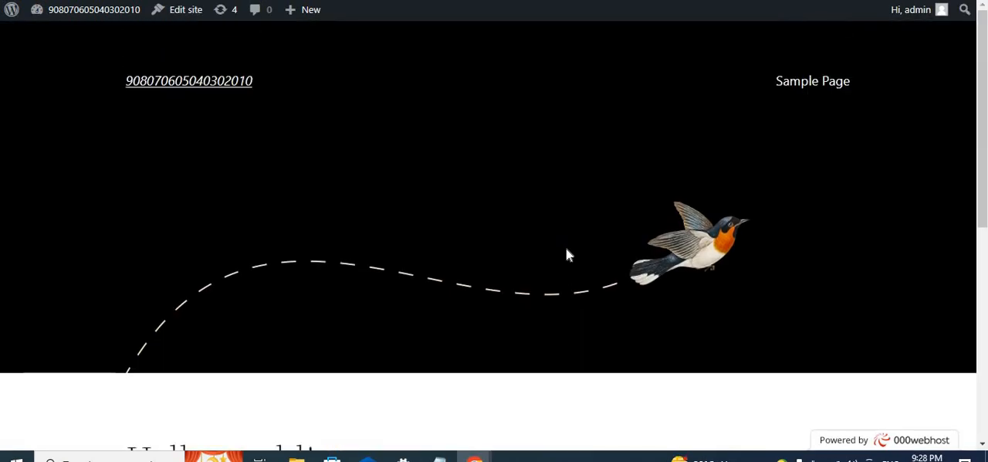
scroll(568, 255, down, 1)
scroll(567, 255, down, 4)
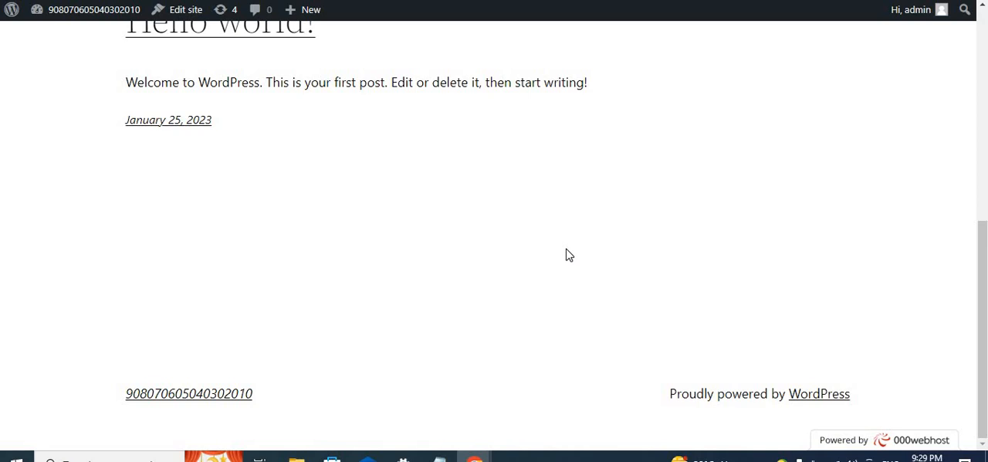
scroll(568, 255, up, 4)
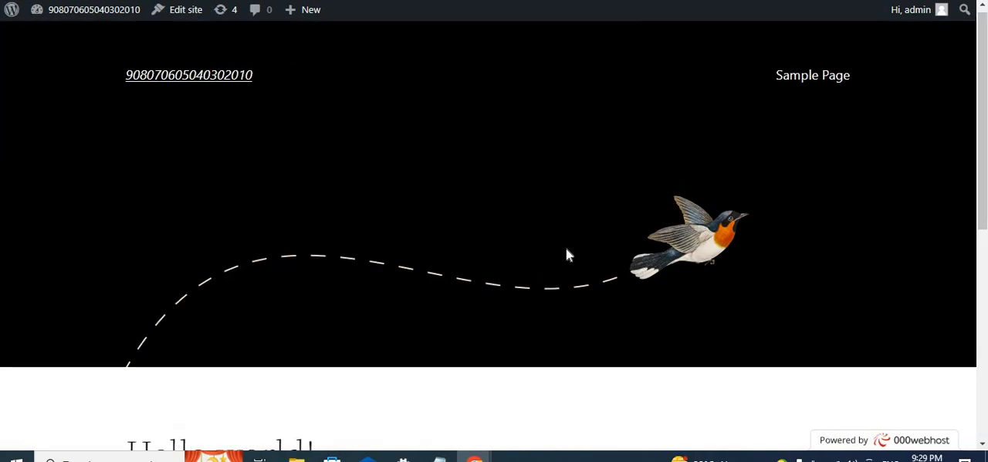
scroll(566, 250, down, 1)
scroll(567, 249, up, 1)
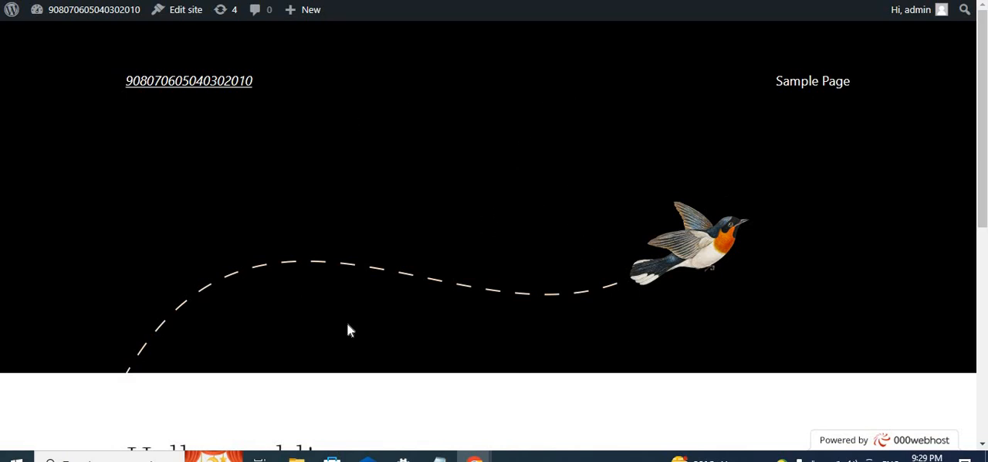
scroll(347, 330, down, 3)
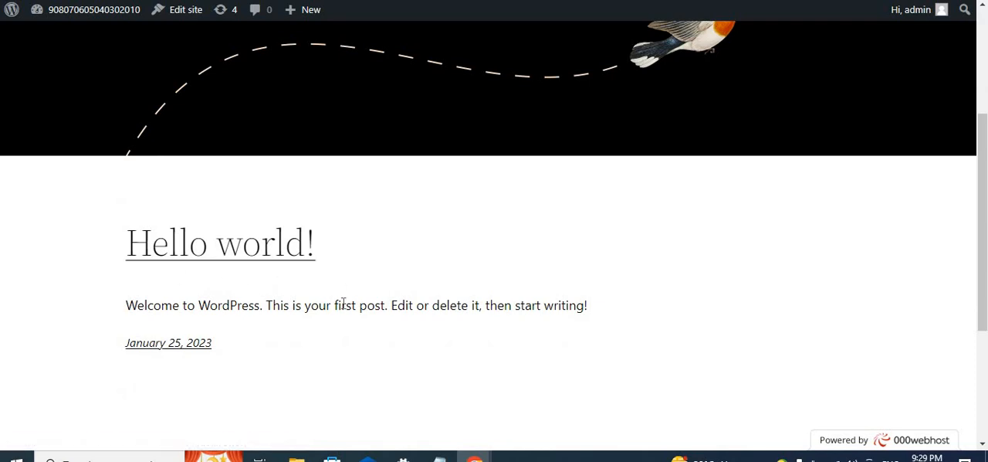
scroll(347, 302, down, 1)
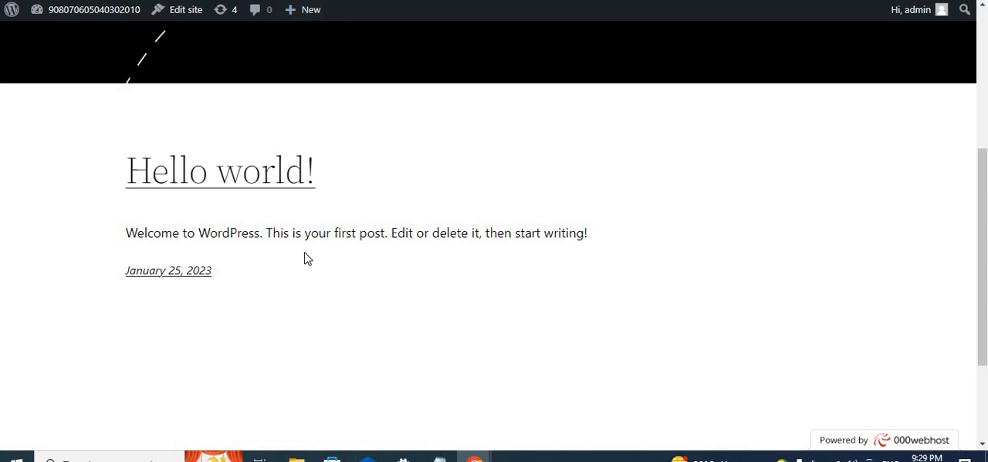
- Return to the About WordPress page and visit the site's front page from there
scroll(306, 257, up, 4)
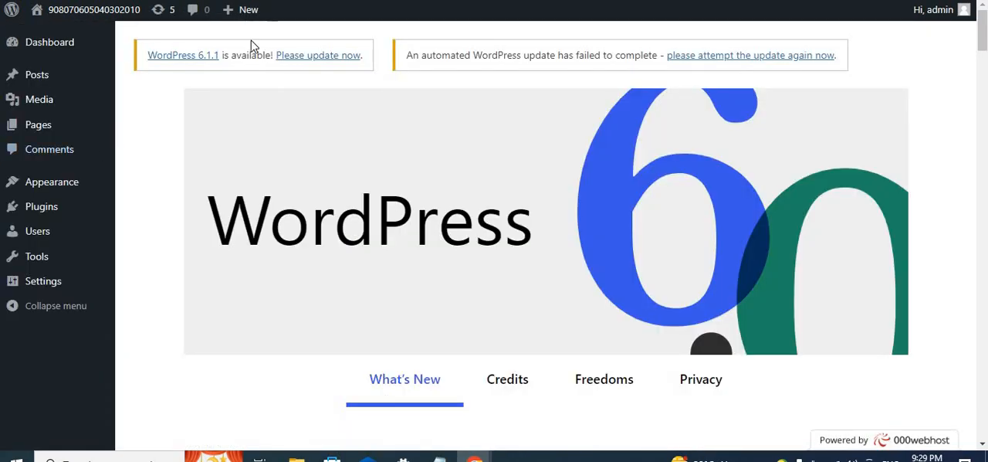
mouse_move(71, 17)
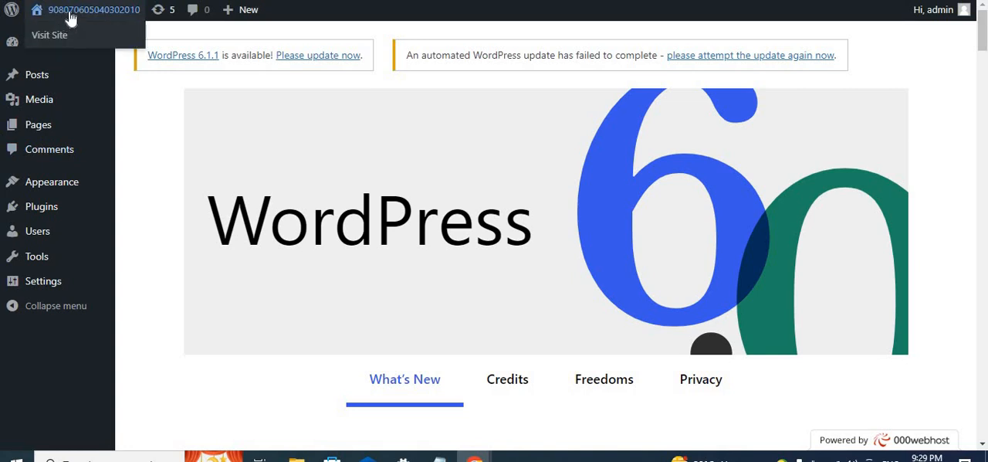
click(70, 17)
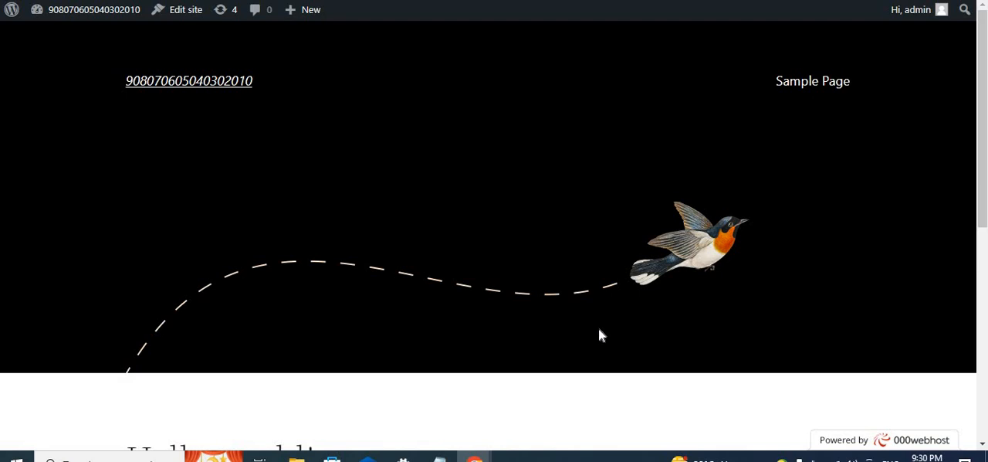
- Examine the front page's bird header, "Hello world!" post and footer again, checking them against the admin's themes page
scroll(612, 321, down, 2)
scroll(612, 322, up, 2)
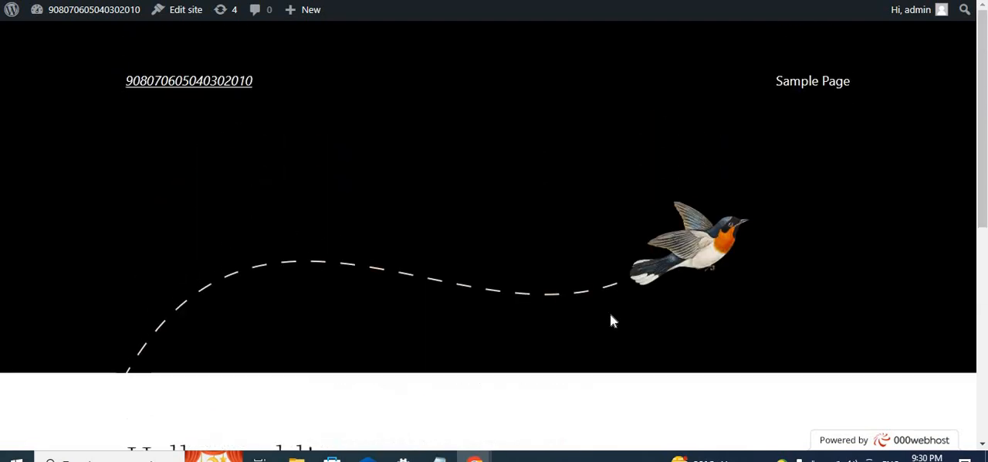
scroll(430, 280, down, 5)
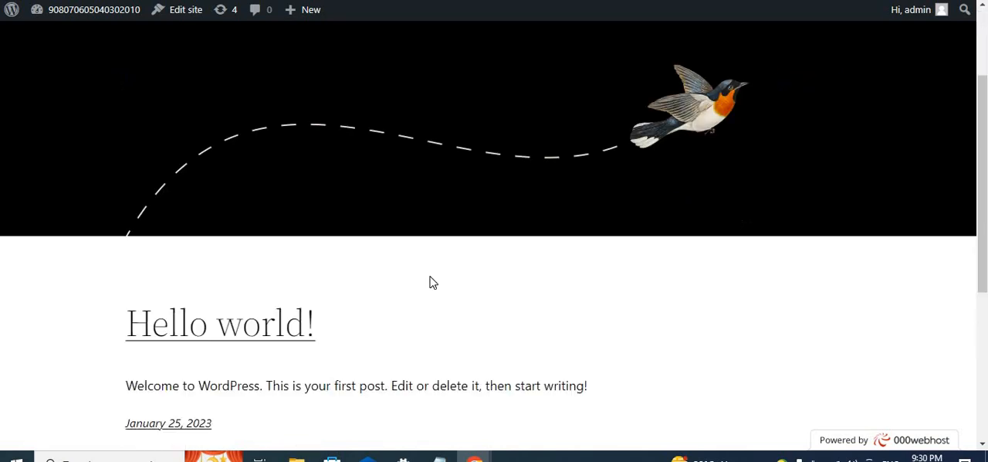
scroll(433, 283, up, 5)
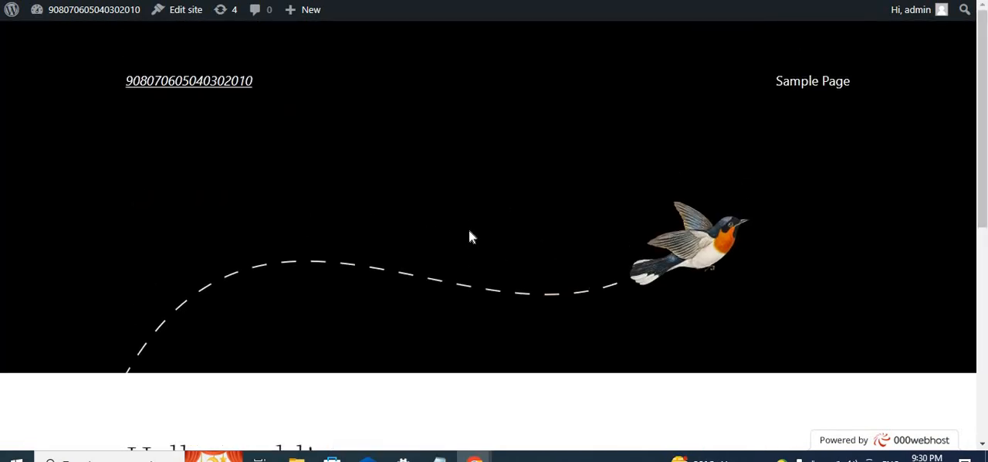
scroll(469, 230, down, 2)
scroll(471, 236, down, 2)
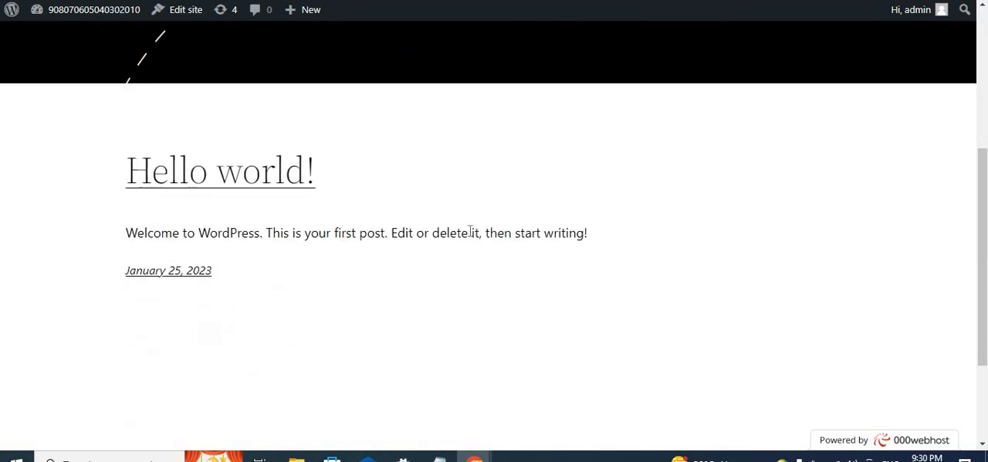
scroll(469, 231, up, 4)
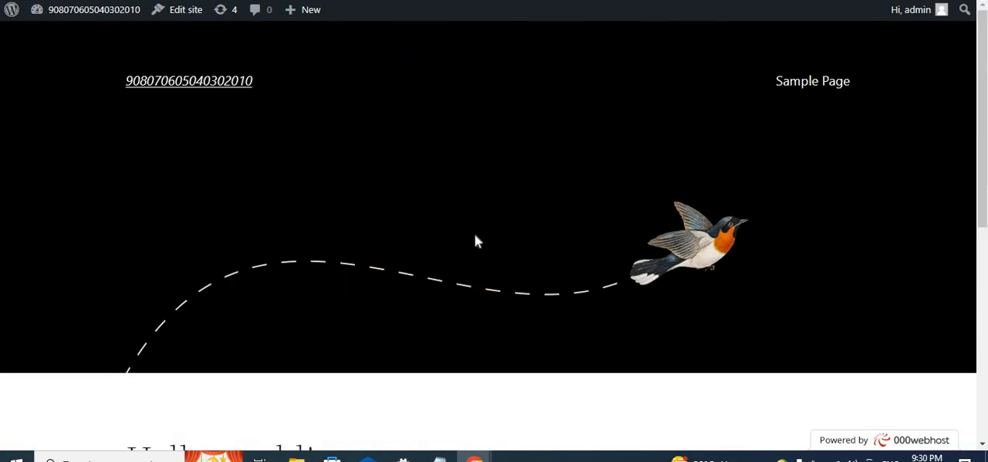
scroll(474, 234, down, 2)
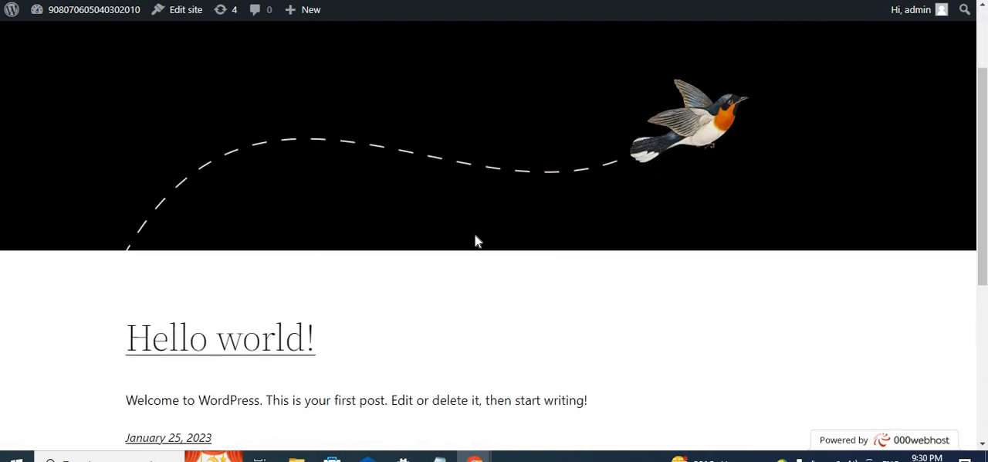
scroll(474, 234, up, 2)
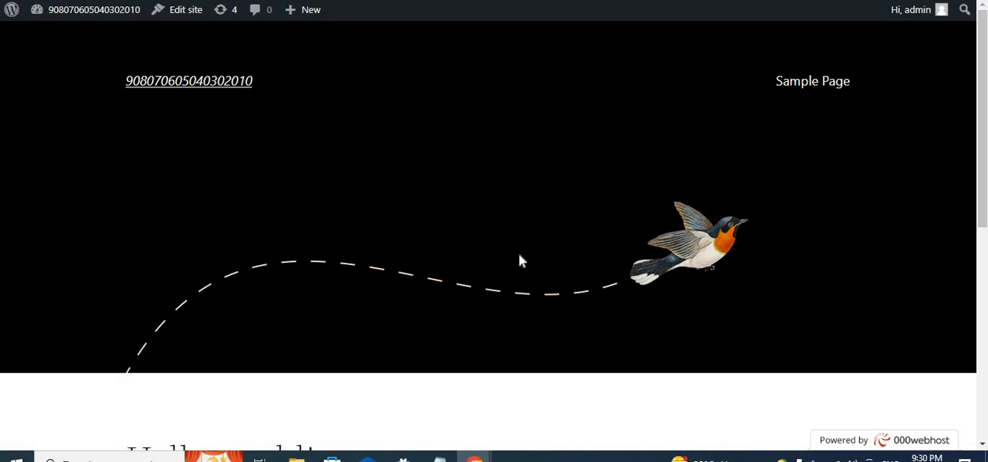
scroll(519, 261, down, 5)
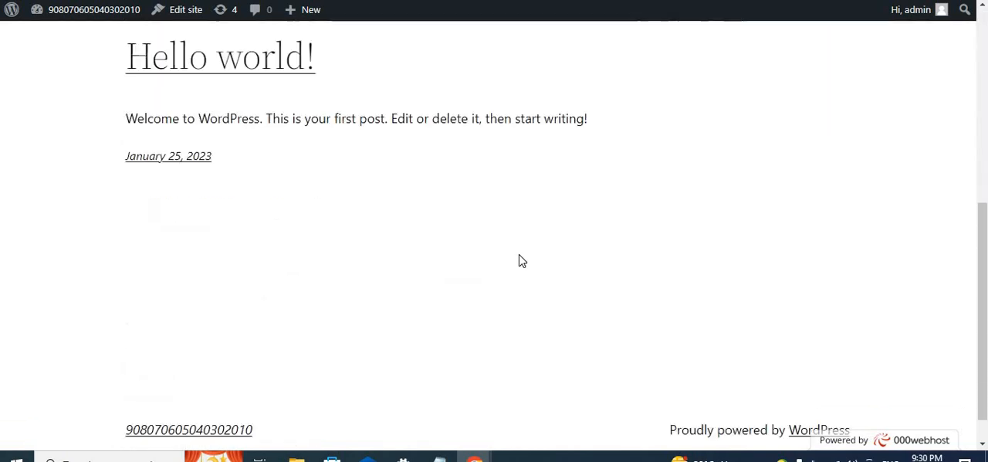
scroll(521, 261, up, 5)
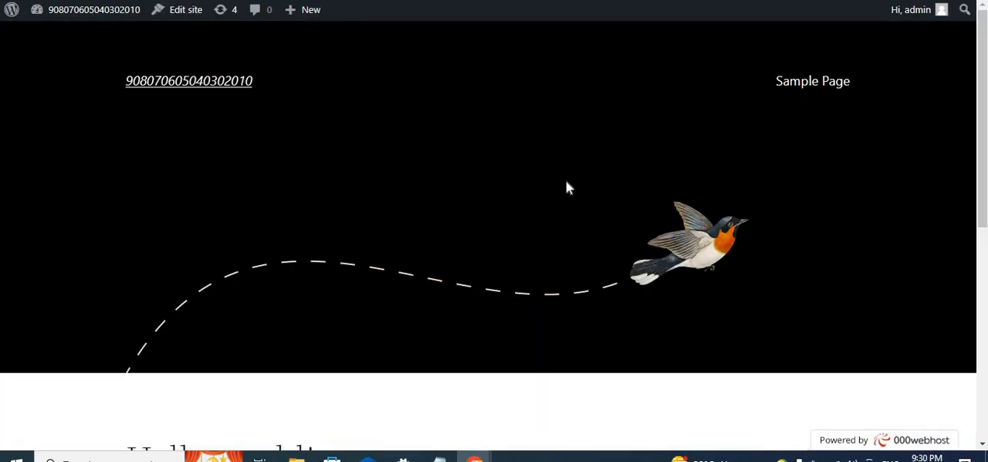
scroll(566, 187, down, 5)
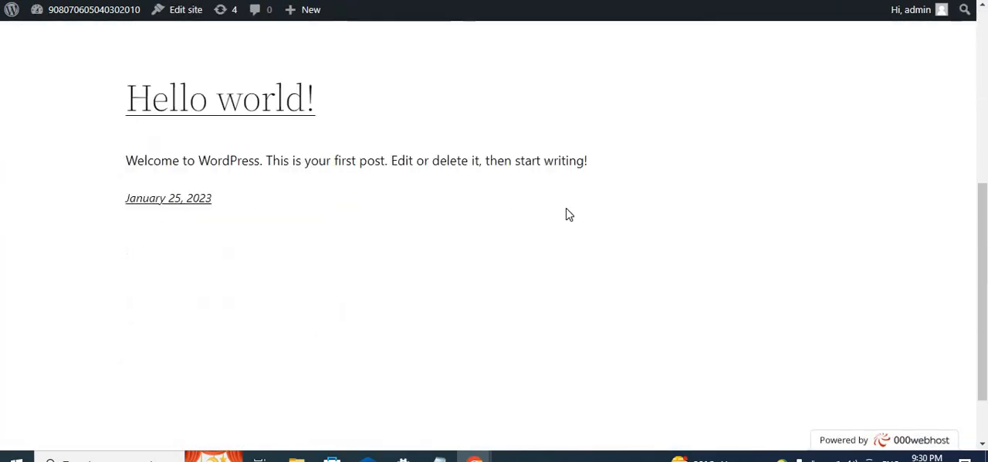
scroll(567, 213, up, 5)
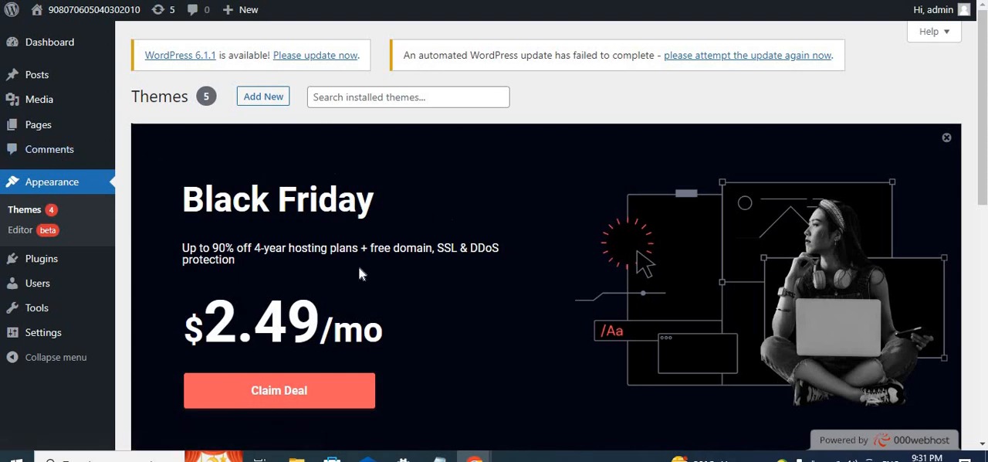
- Go to the General Settings page and open the installed themes from there
click(35, 214)
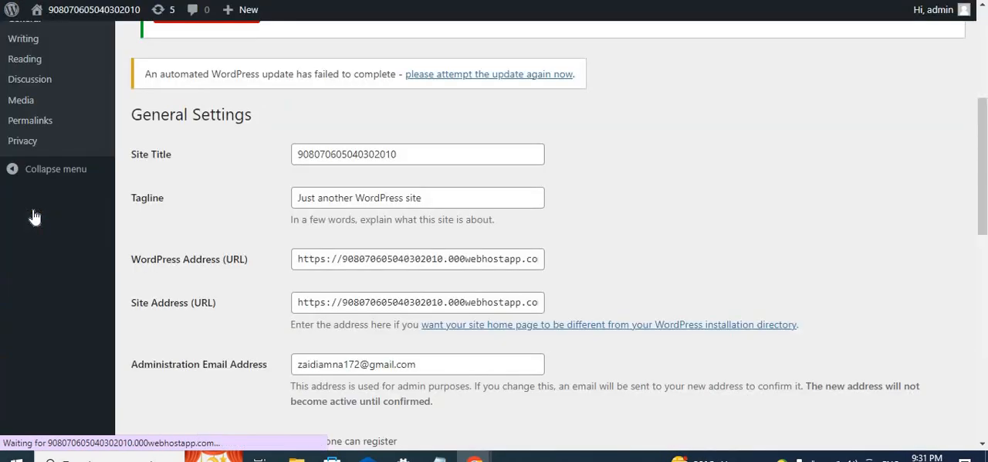
scroll(77, 231, down, 2)
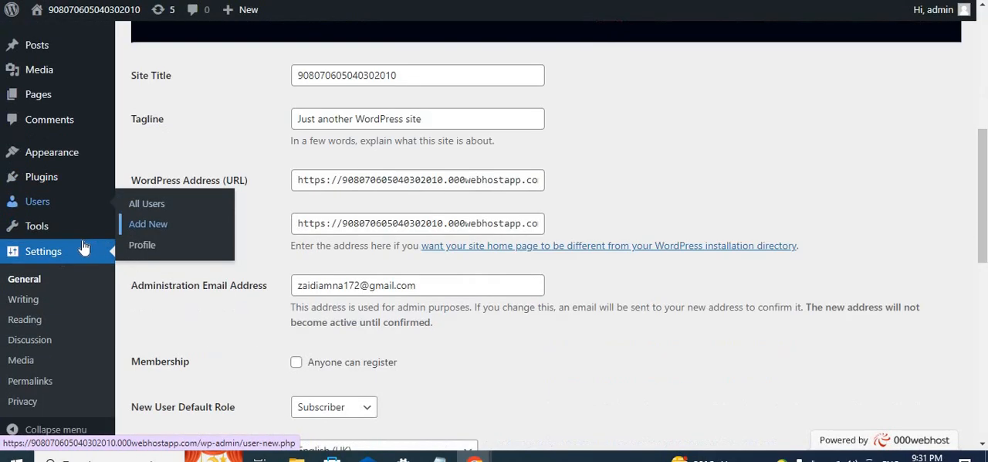
mouse_move(58, 155)
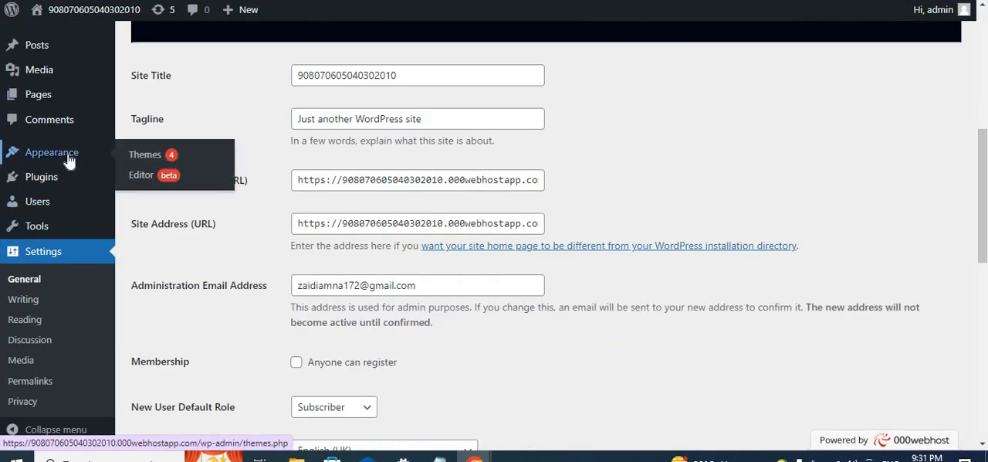
click(146, 155)
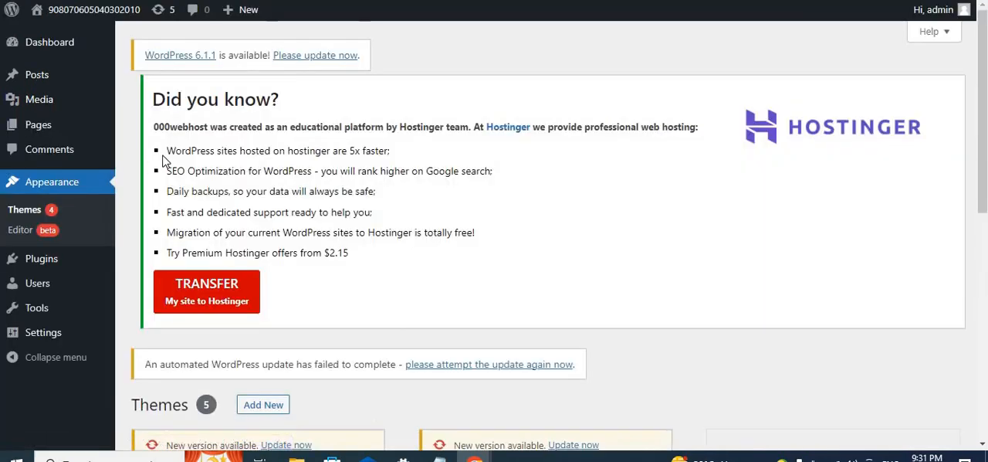
- Look through the installed themes, from Twenty Twenty-Two, Astra and Shapely down to Twenty Twenty, Twenty Twenty-One and the new-theme tile
scroll(378, 254, down, 5)
scroll(390, 248, up, 2)
scroll(390, 249, down, 3)
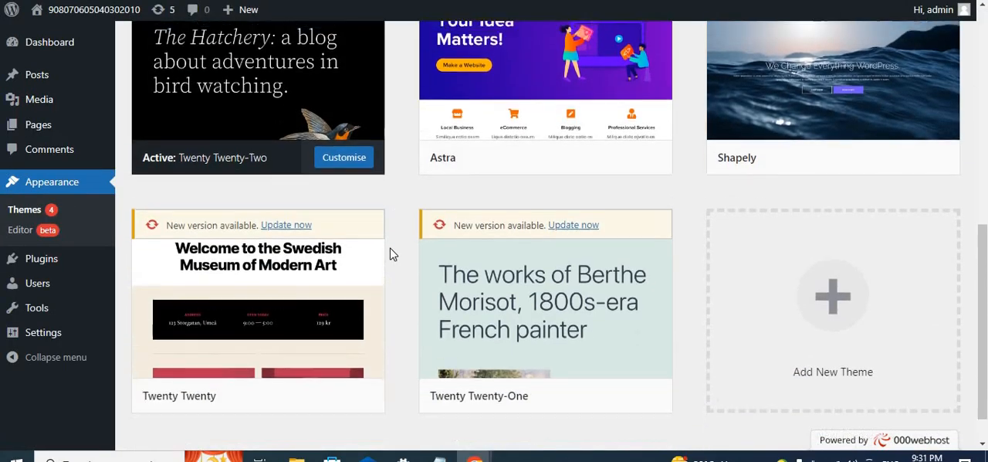
scroll(390, 249, up, 5)
scroll(390, 249, down, 2)
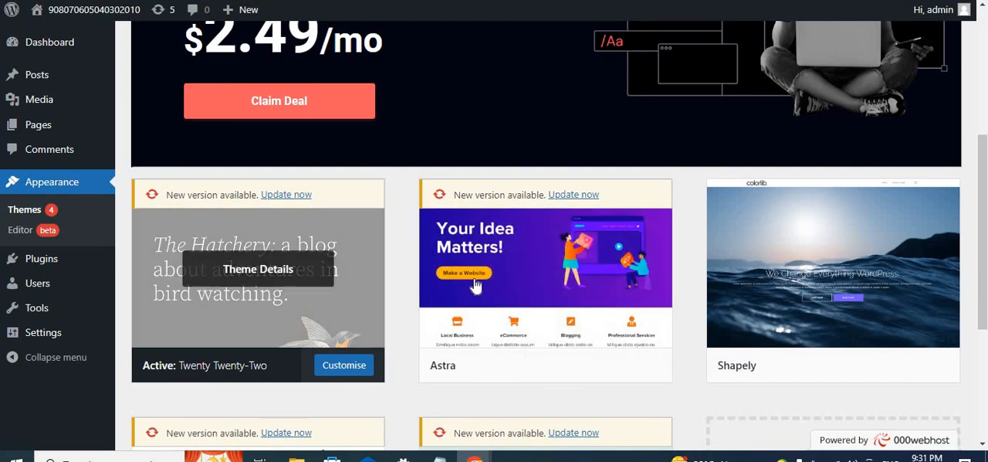
scroll(598, 285, down, 3)
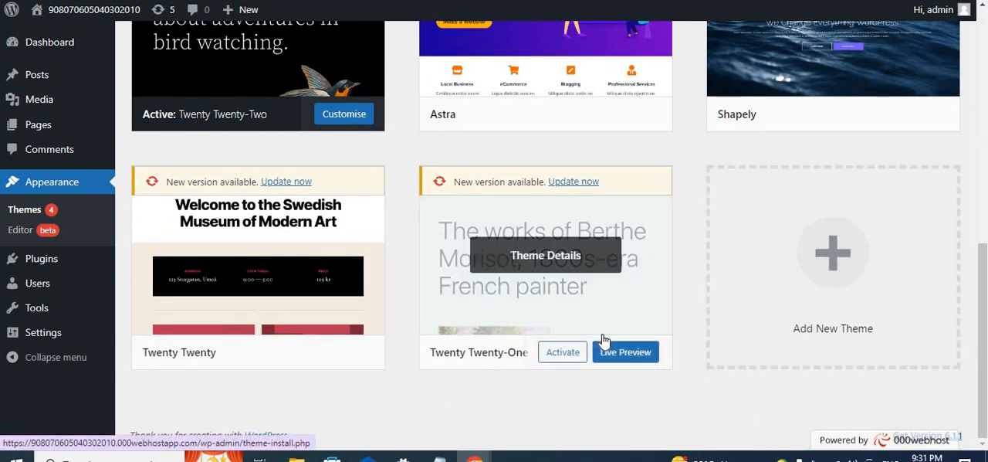
scroll(636, 342, up, 3)
scroll(637, 343, down, 3)
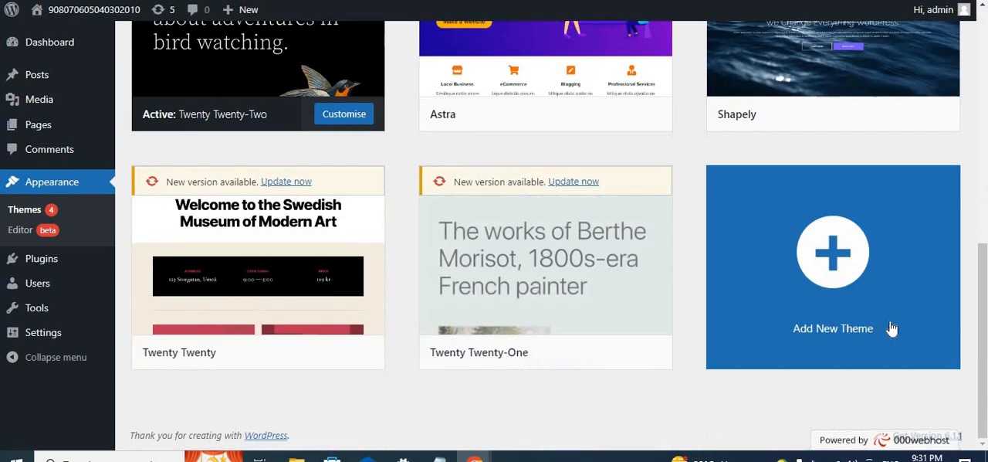
- Start adding a new theme and browse the popular themes, including Hello Elementor, Astra and OceanWP
click(849, 274)
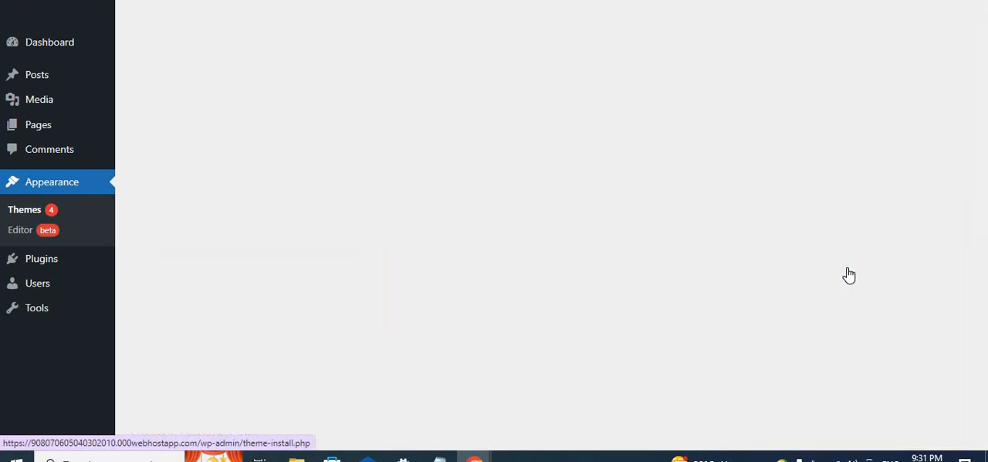
scroll(430, 316, down, 3)
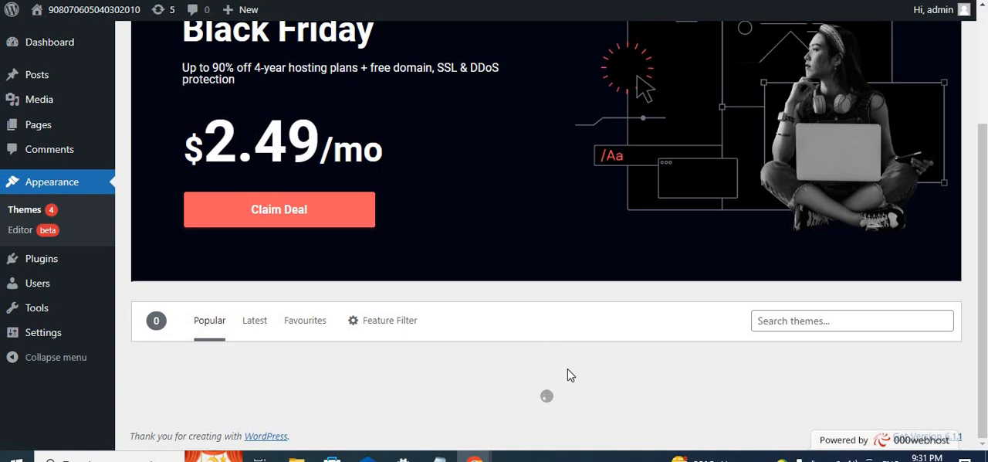
scroll(571, 375, down, 3)
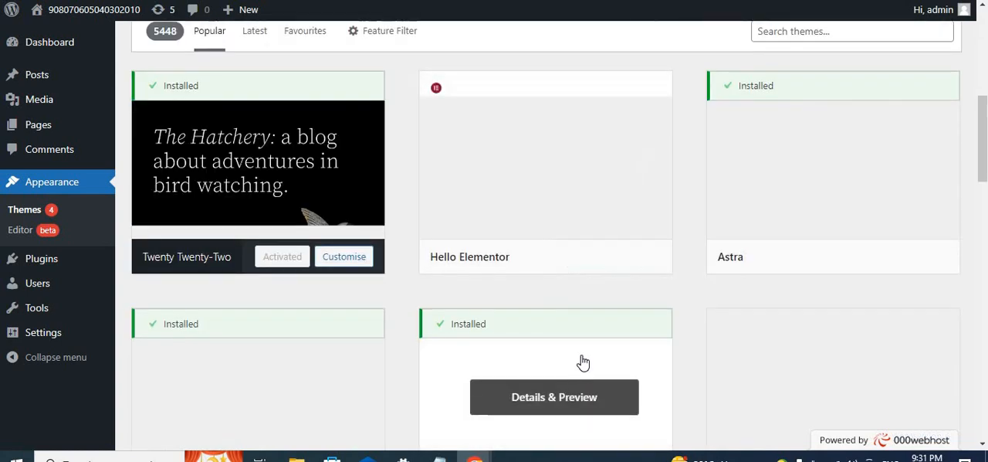
scroll(834, 278, down, 2)
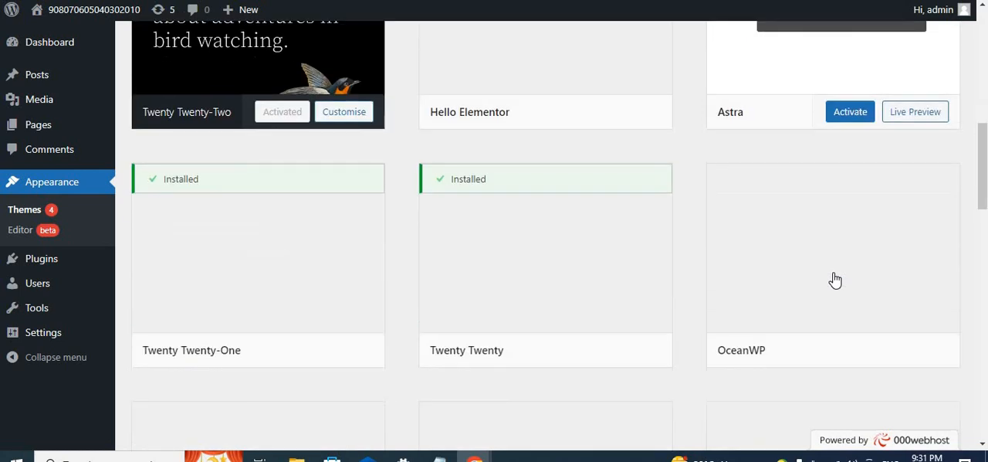
scroll(836, 280, up, 3)
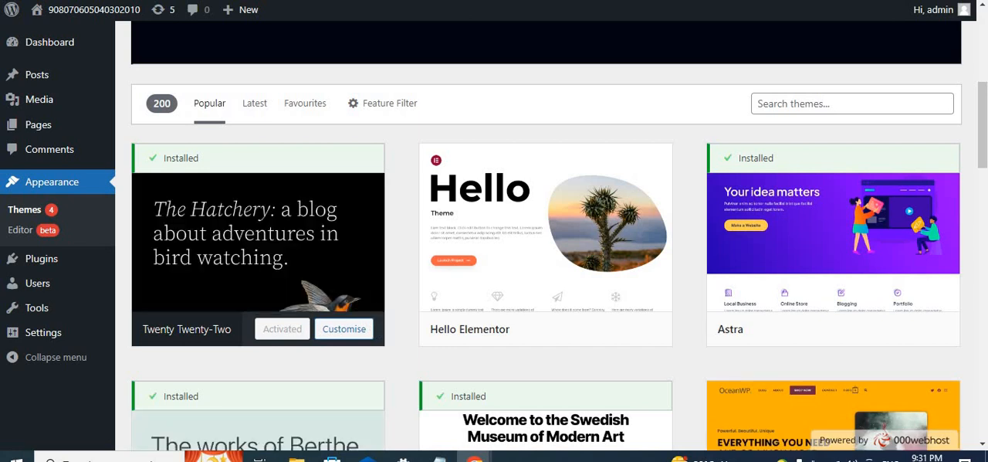
- Go back through the installed themes to General Settings and visit the site's front page
key(alt+Left)
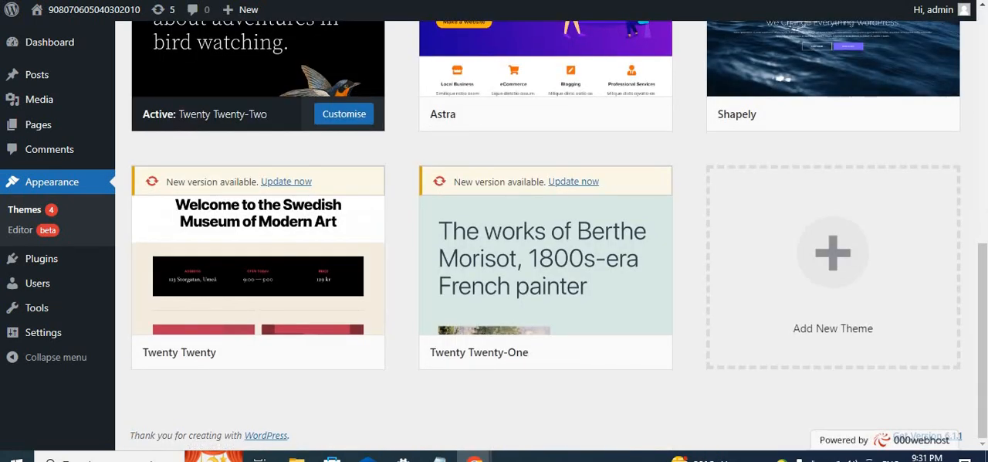
key(alt+Left)
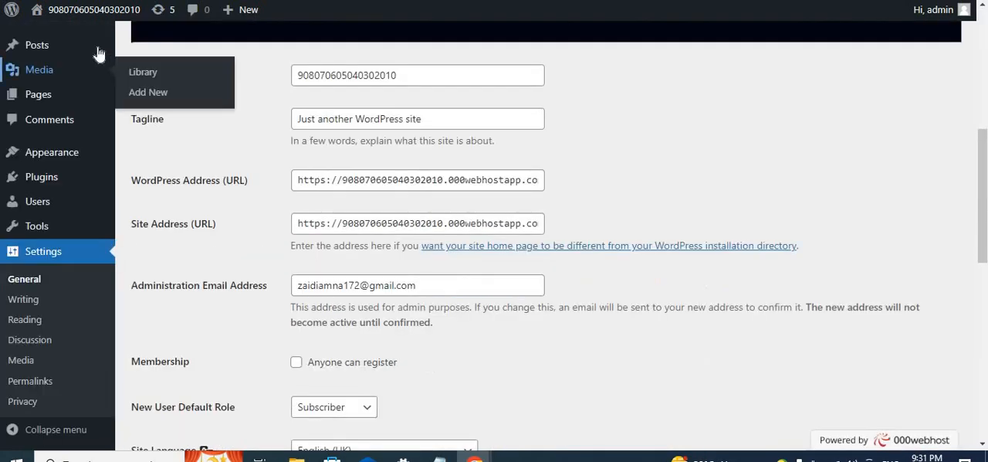
click(80, 16)
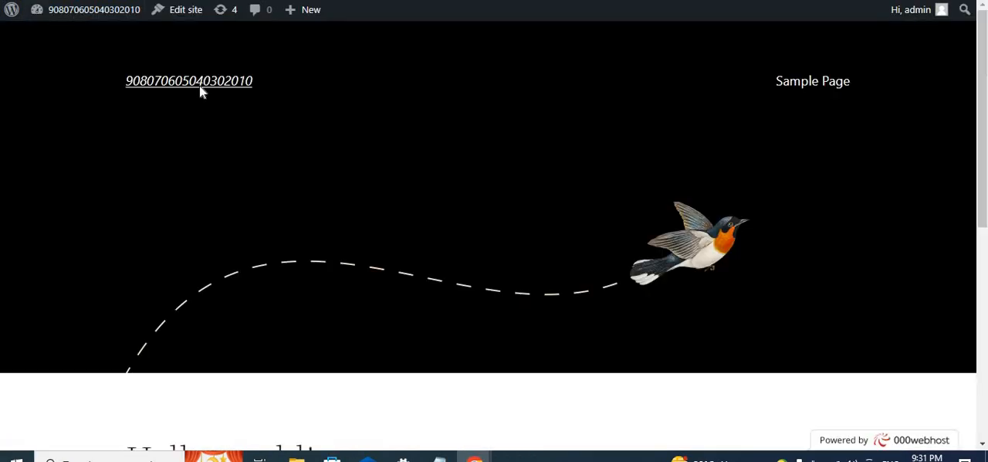
- Open the admin dashboard from the front page, switching briefly between the site and the dashboard
click(91, 15)
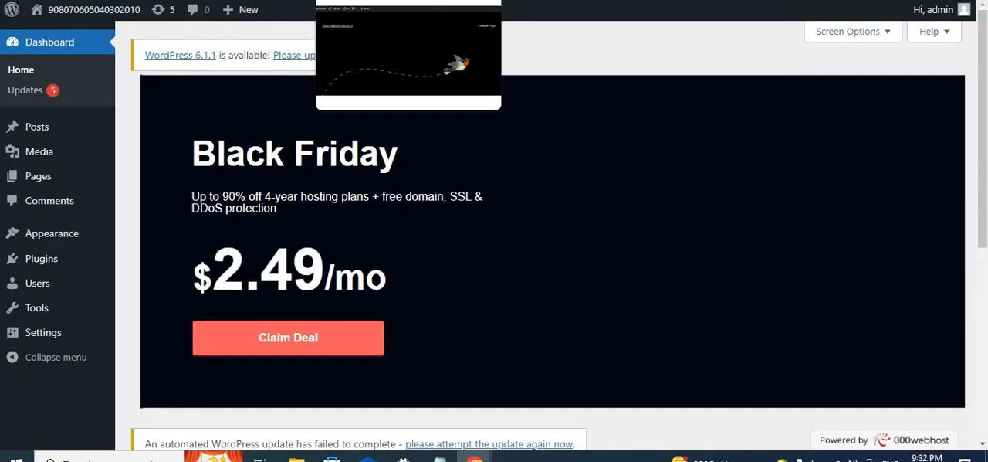
click(386, 1)
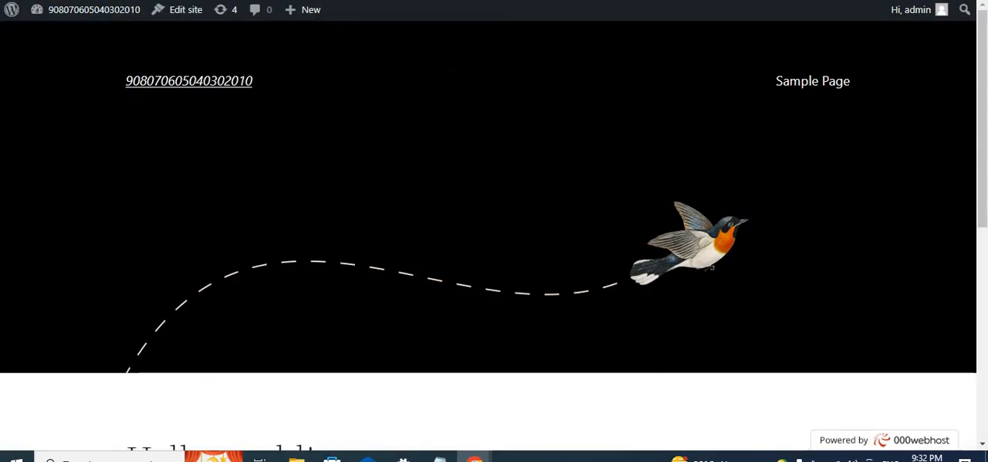
click(172, 0)
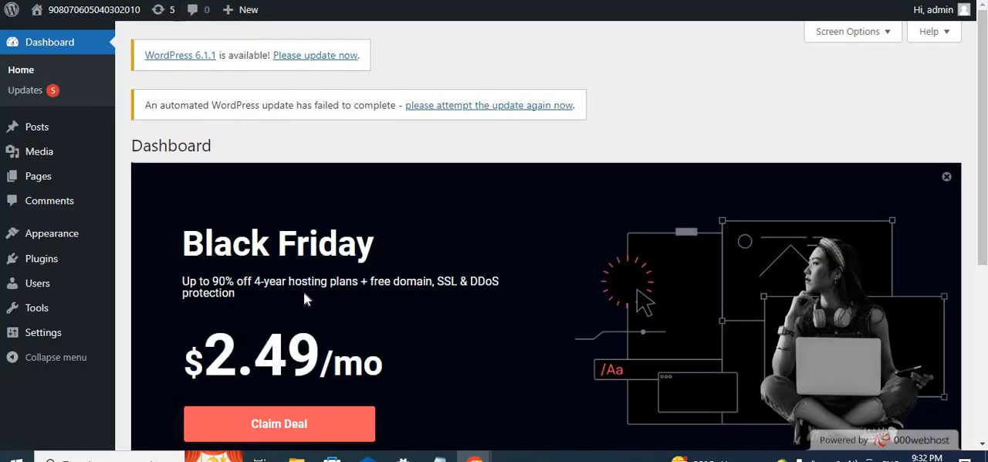
- Open the installed themes from the dashboard and review the active Twenty Twenty-Two theme alongside Astra
mouse_move(73, 234)
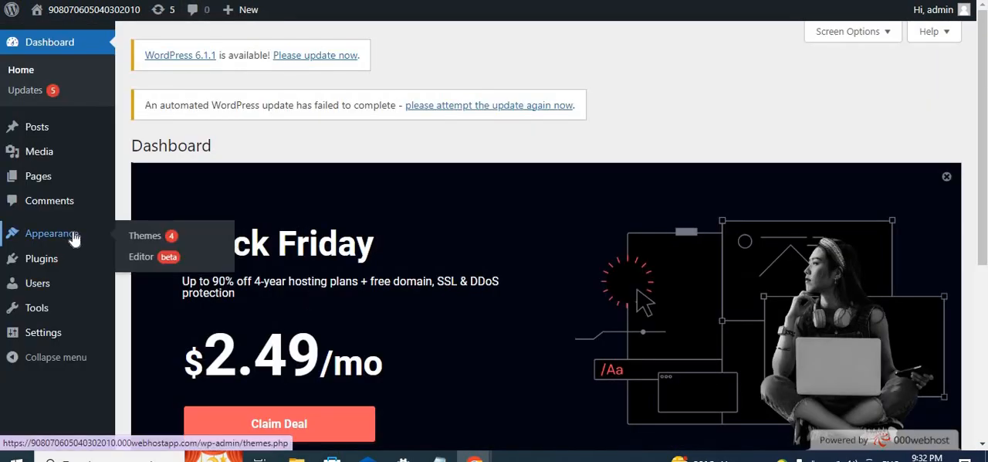
click(135, 242)
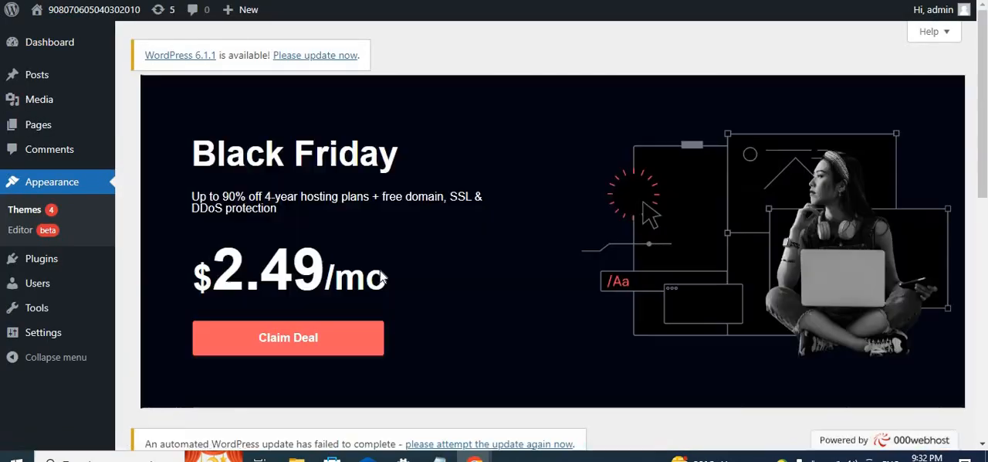
scroll(371, 255, down, 5)
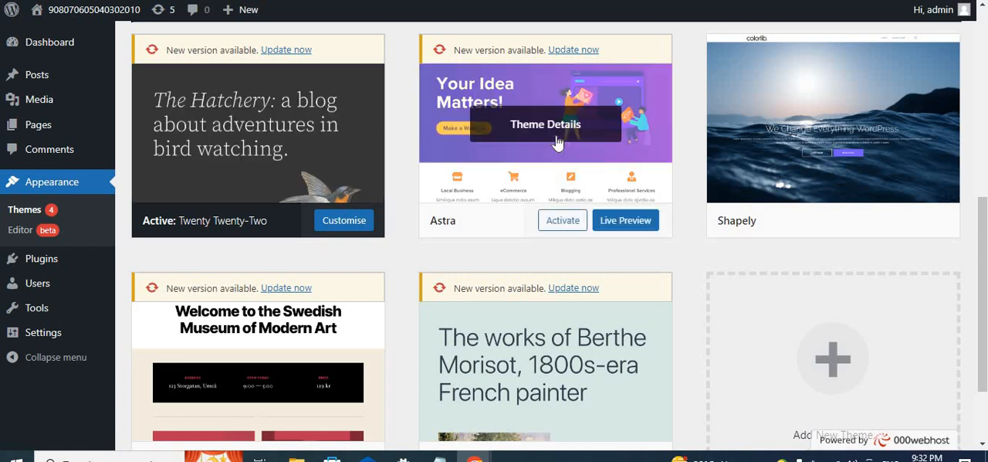
scroll(559, 165, down, 1)
scroll(561, 166, up, 1)
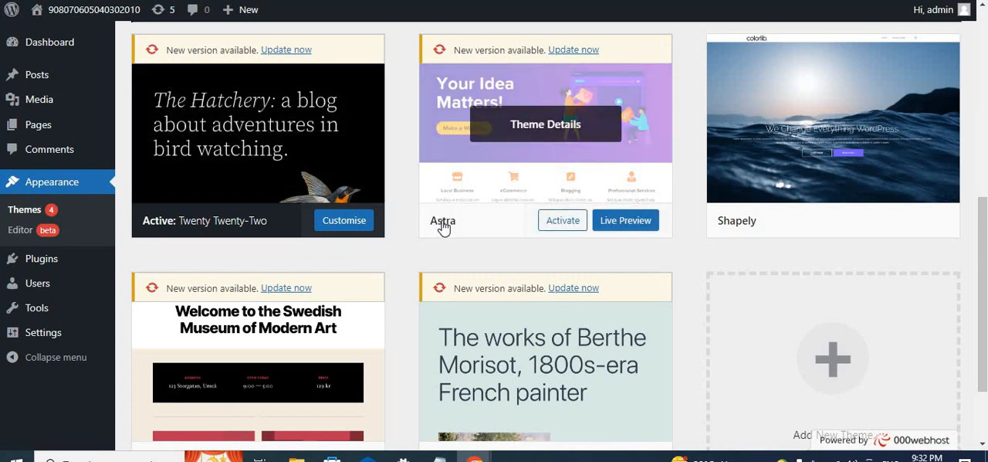
scroll(526, 268, up, 2)
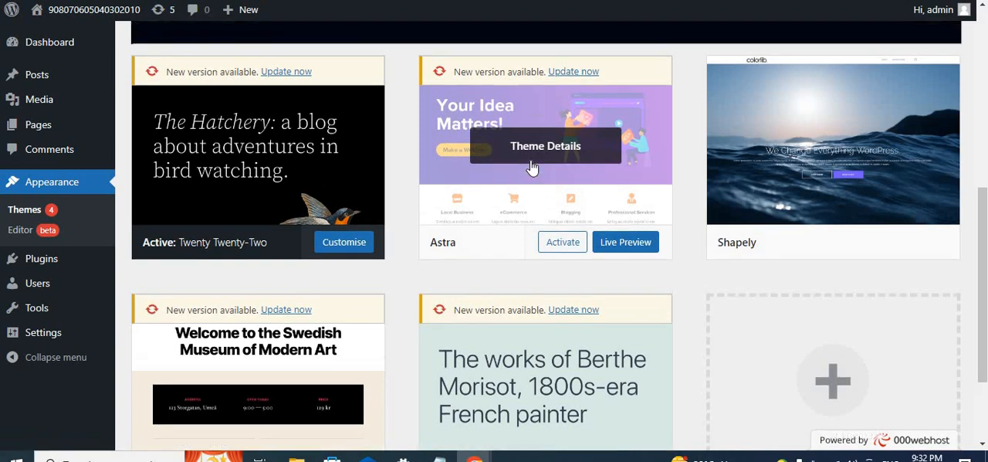
- Start adding a new theme and search the theme directory for "astra"
scroll(526, 268, down, 3)
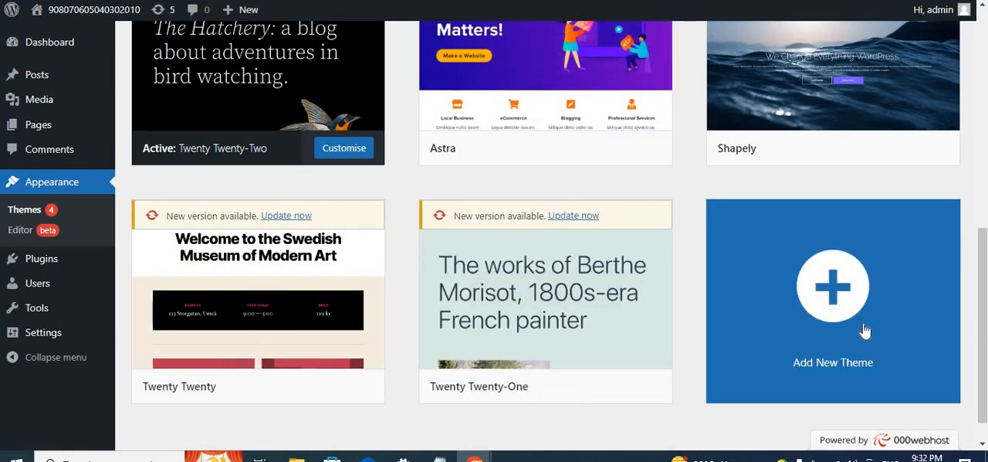
click(853, 321)
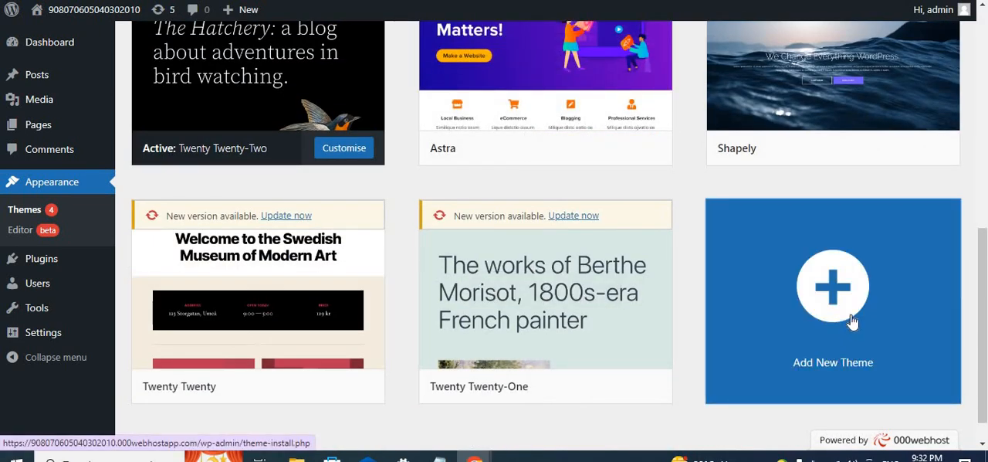
scroll(569, 308, down, 6)
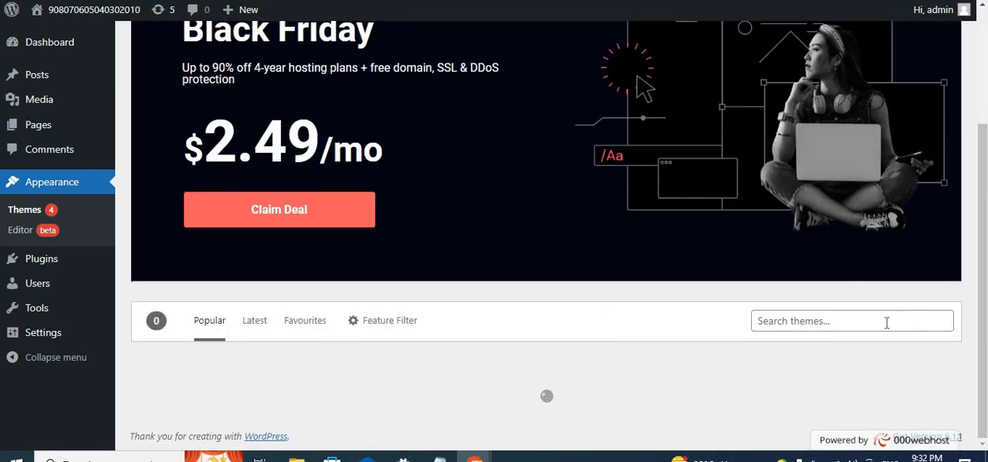
click(886, 323)
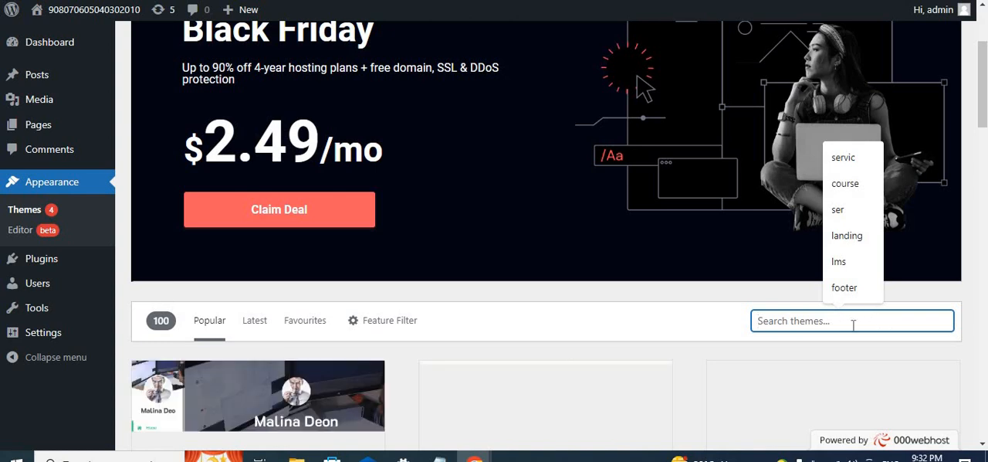
text(astra)
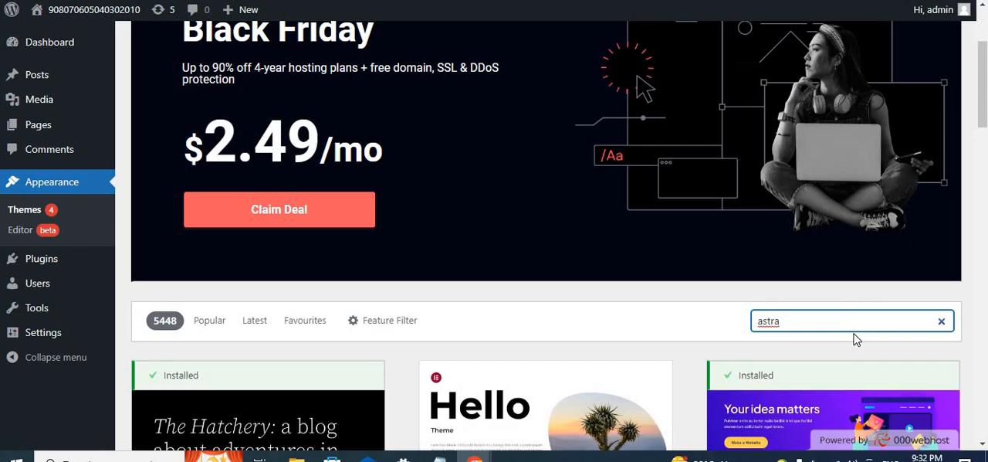
- Activate the Astra theme from the search results and check it among the installed themes
scroll(856, 340, down, 2)
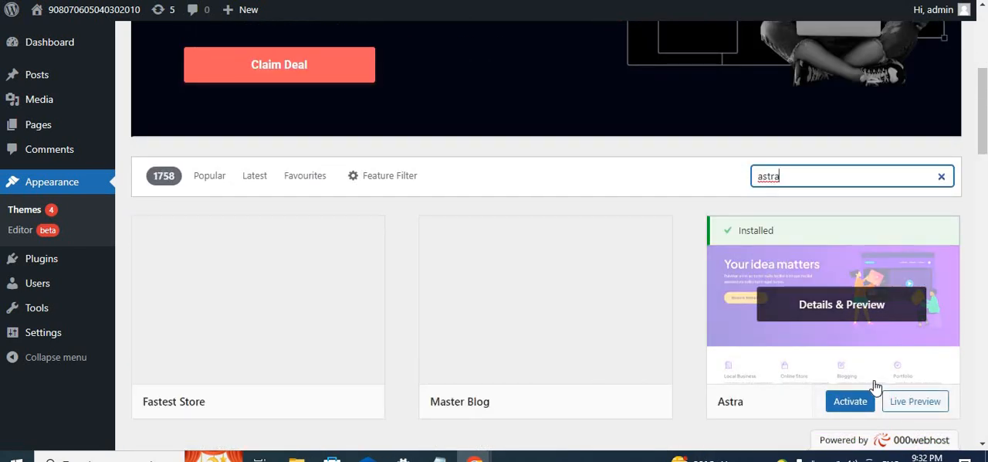
scroll(346, 346, down, 1)
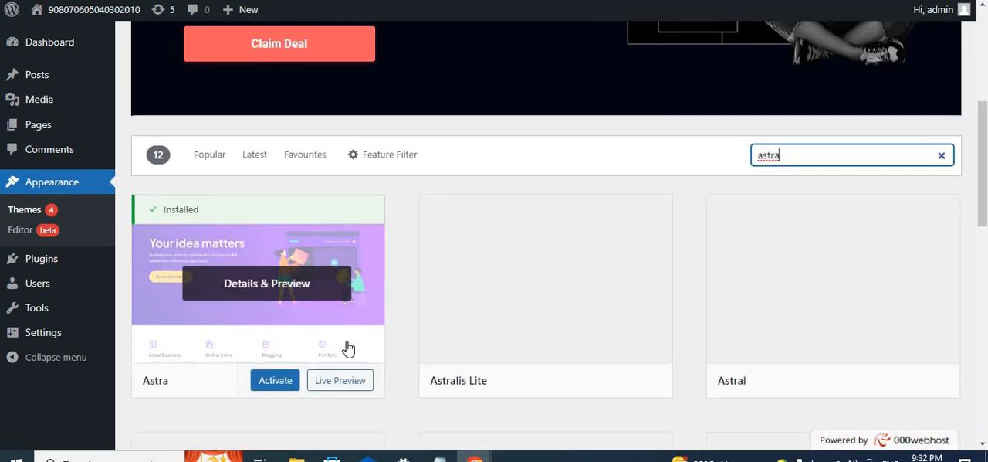
mouse_move(289, 320)
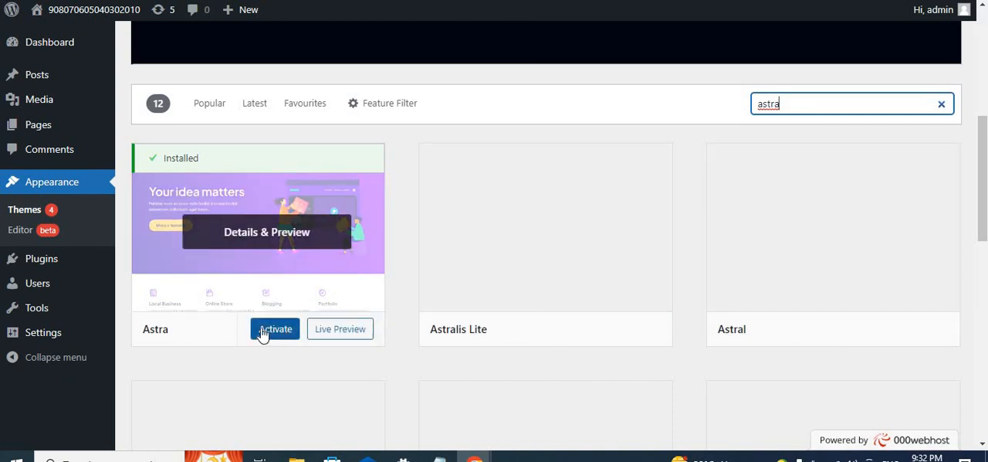
click(275, 330)
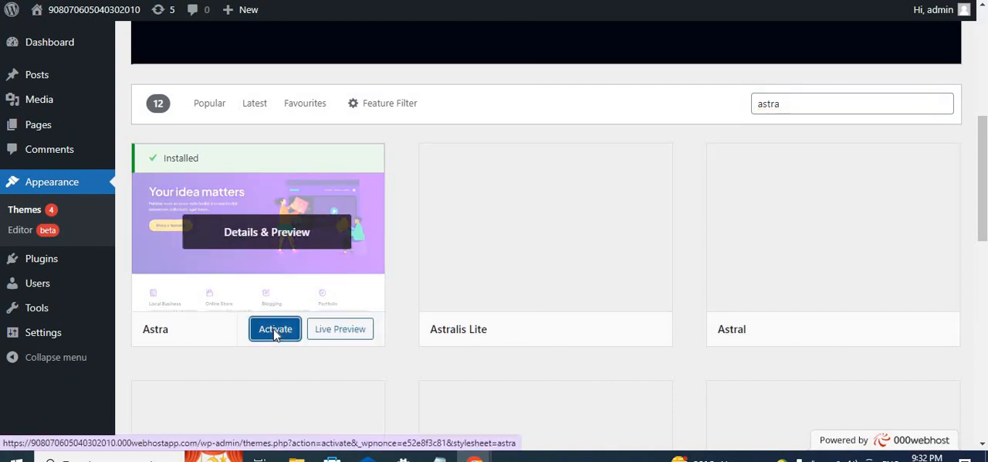
scroll(273, 335, down, 3)
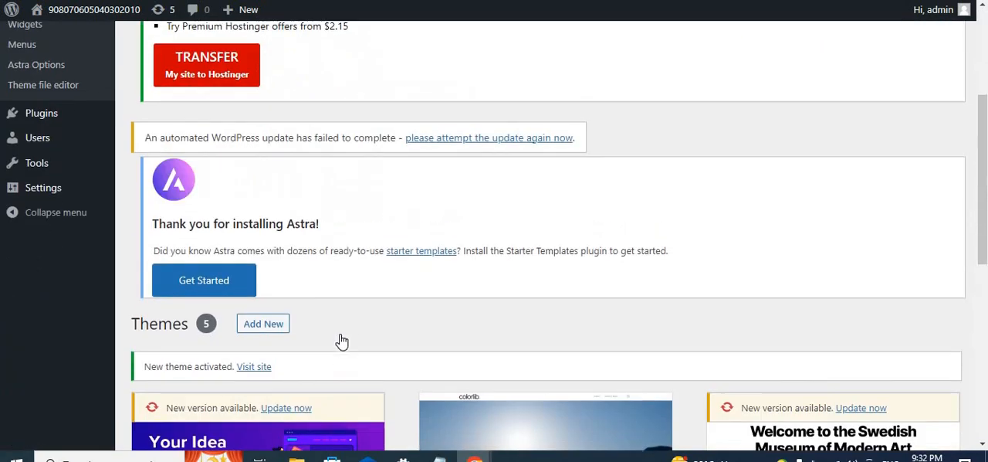
scroll(342, 341, down, 4)
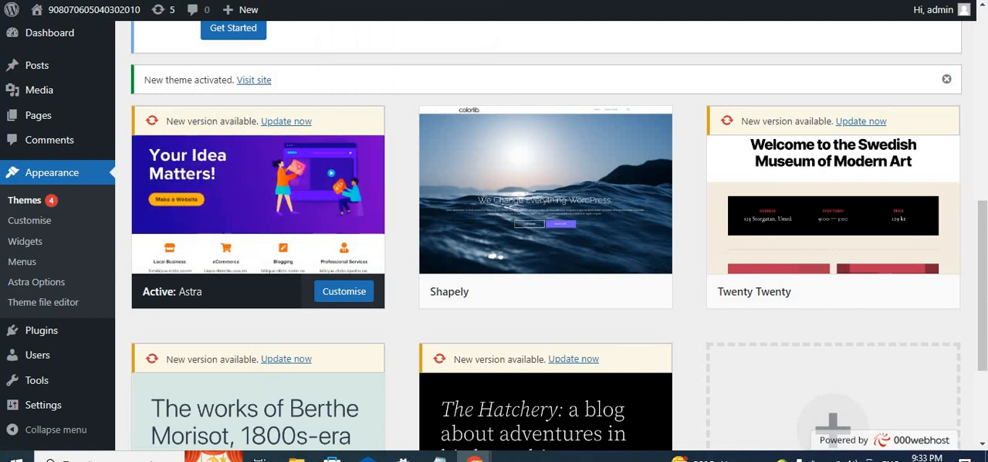
- Go to the site's front page, reload it and look over its layout under the Astra theme
key(ctrl+Tab)
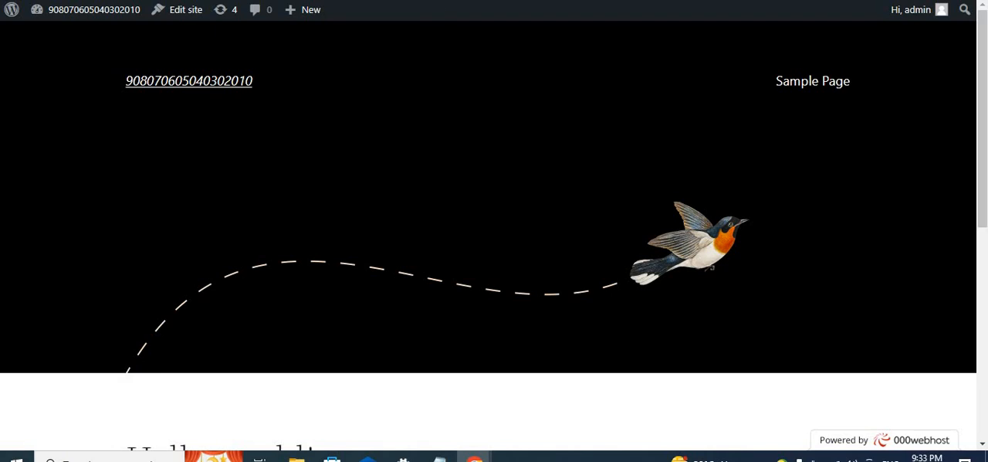
key(ctrl+a)
click(445, 68)
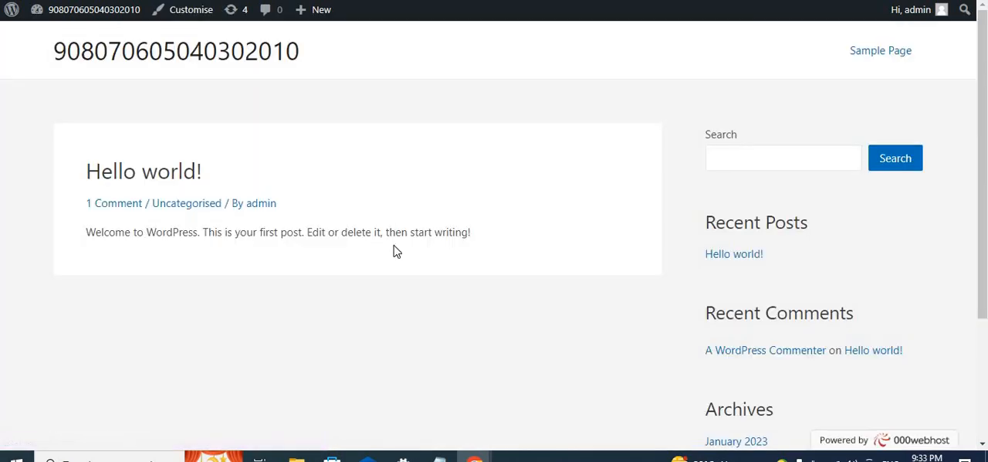
scroll(394, 250, down, 2)
scroll(395, 249, up, 2)
scroll(502, 265, down, 2)
scroll(503, 265, up, 2)
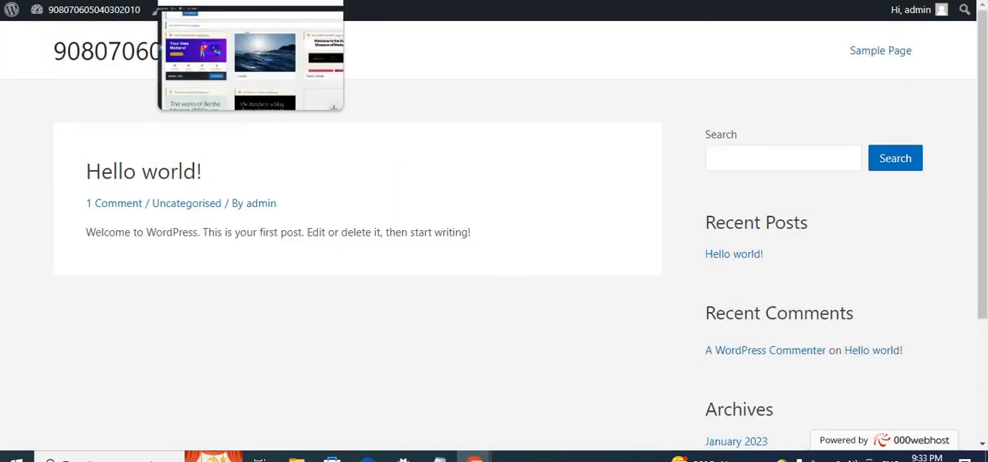
- Compare the installed themes page with the front page, and review the active Astra theme and its welcome notice
click(232, 1)
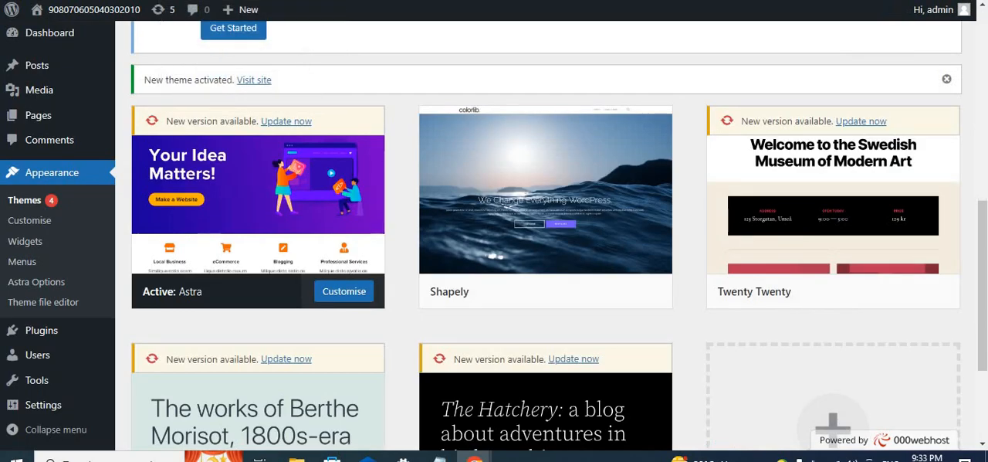
click(386, 1)
scroll(413, 286, down, 2)
scroll(414, 286, up, 2)
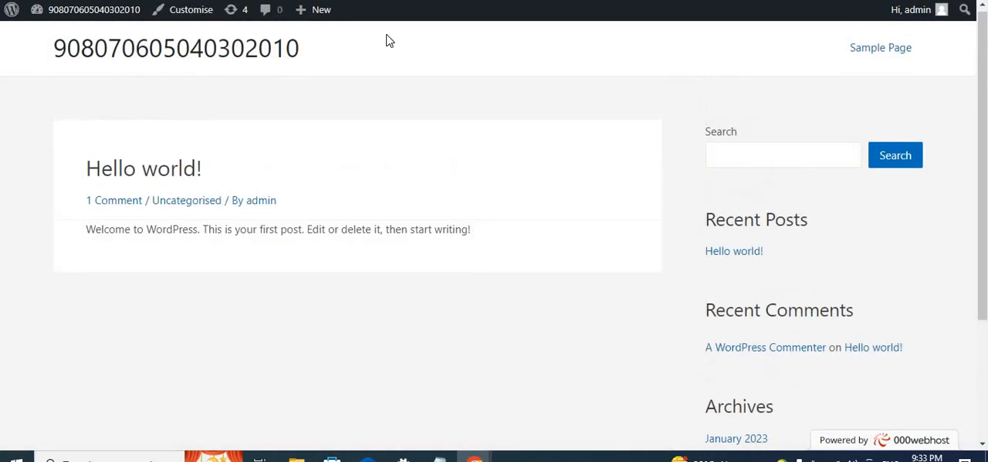
click(231, 1)
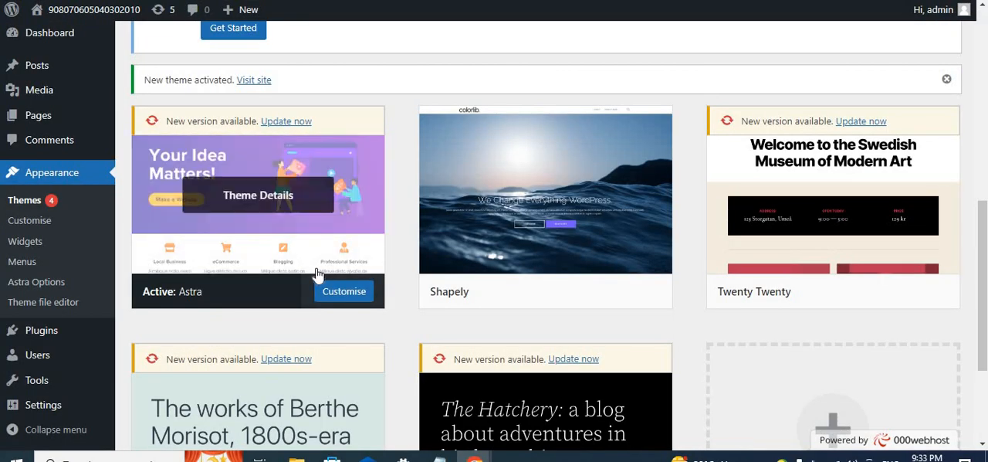
scroll(306, 268, down, 1)
scroll(306, 273, down, 2)
scroll(305, 273, up, 6)
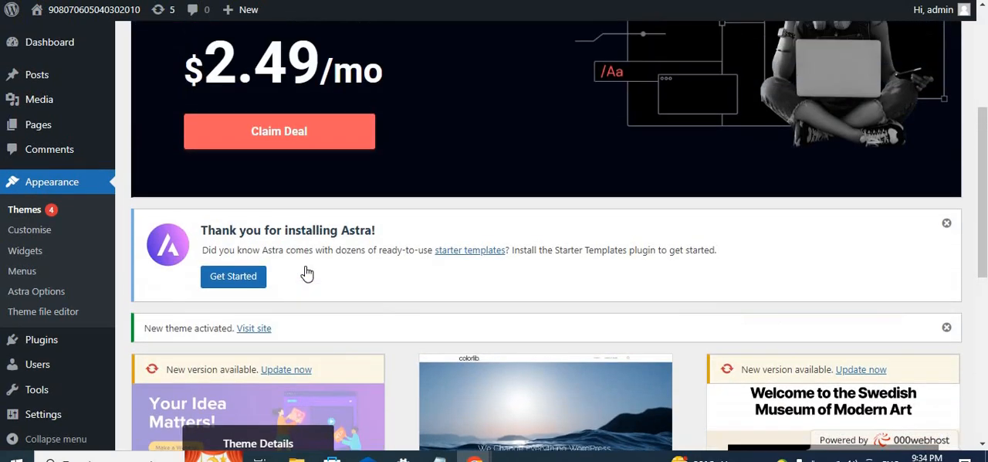
scroll(305, 273, down, 3)
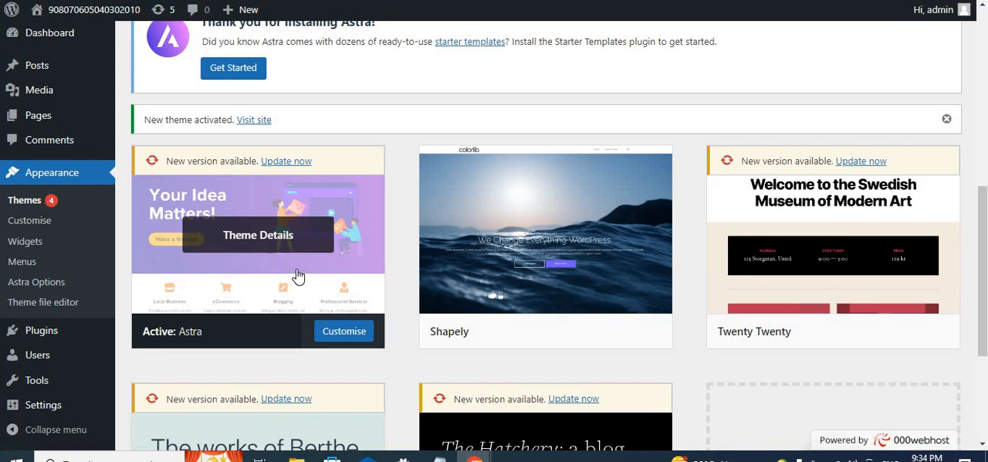
- Return to the front page and examine the Hello world! post, the sidebar widgets and the footer
click(424, 1)
scroll(479, 234, down, 2)
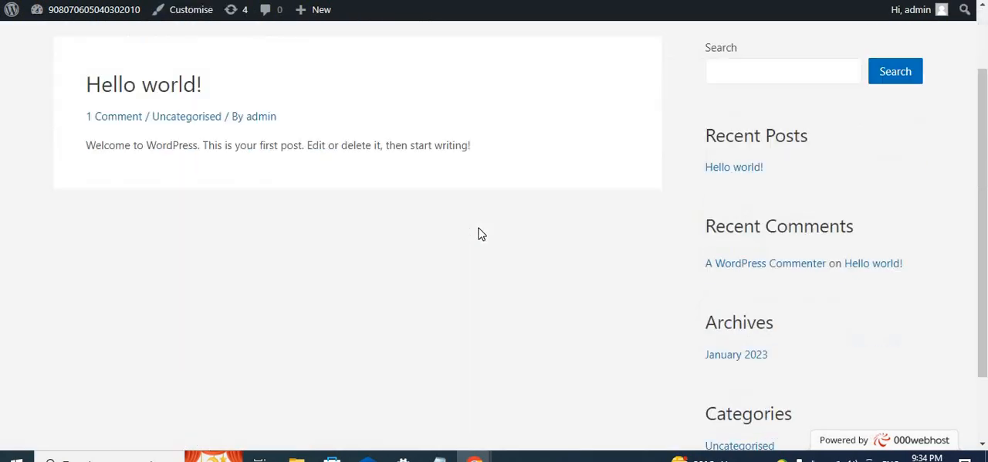
scroll(479, 234, up, 1)
scroll(478, 234, up, 2)
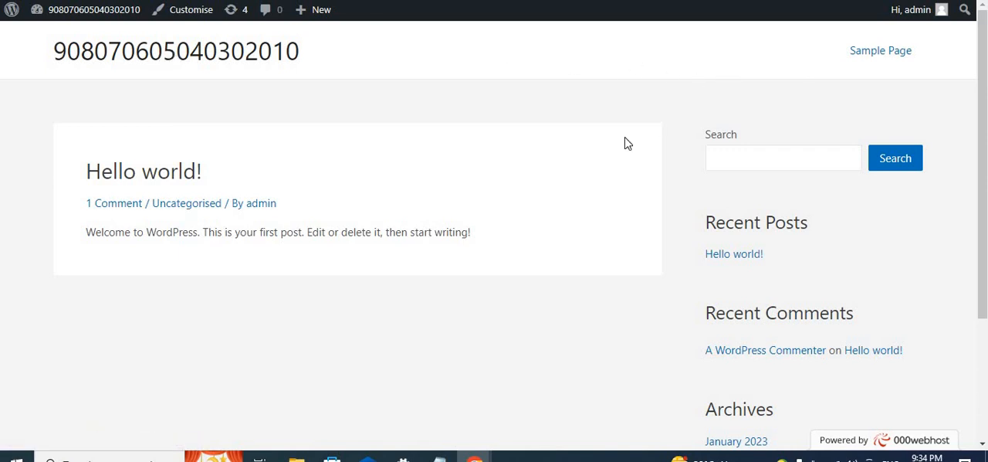
scroll(567, 306, down, 2)
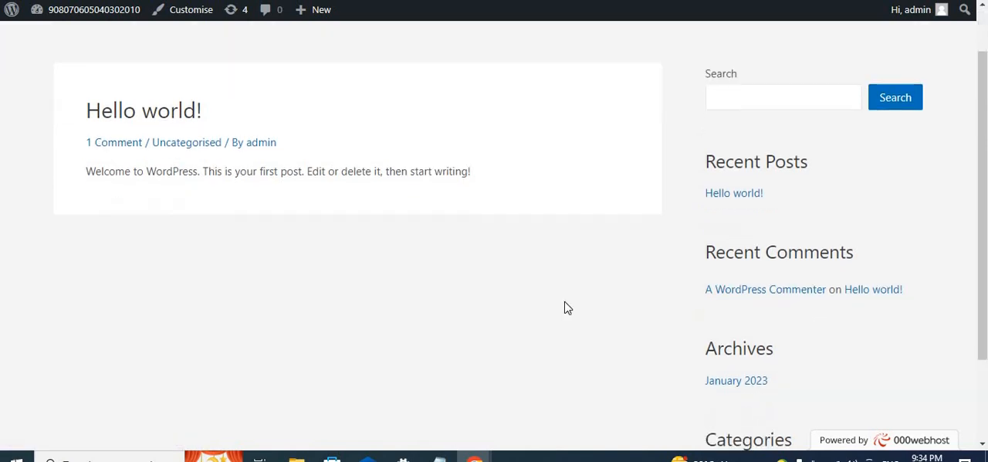
scroll(790, 108, down, 1)
scroll(324, 93, up, 2)
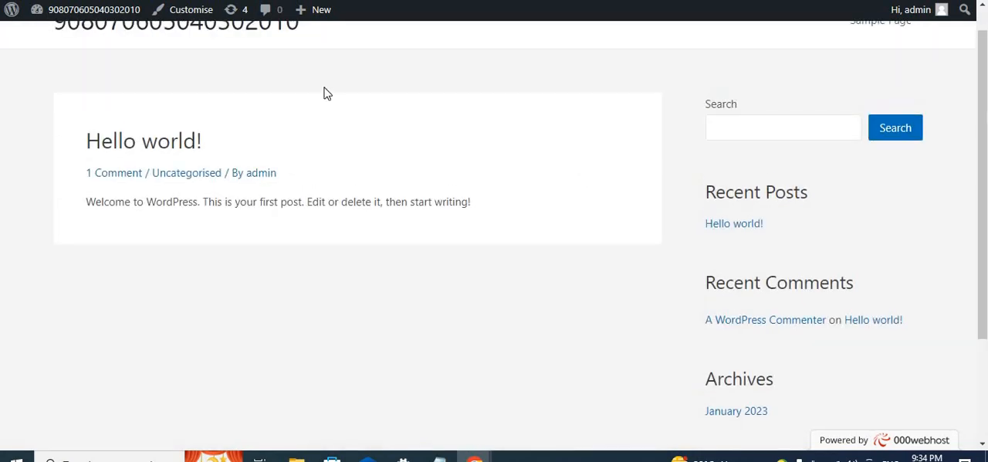
scroll(363, 332, down, 2)
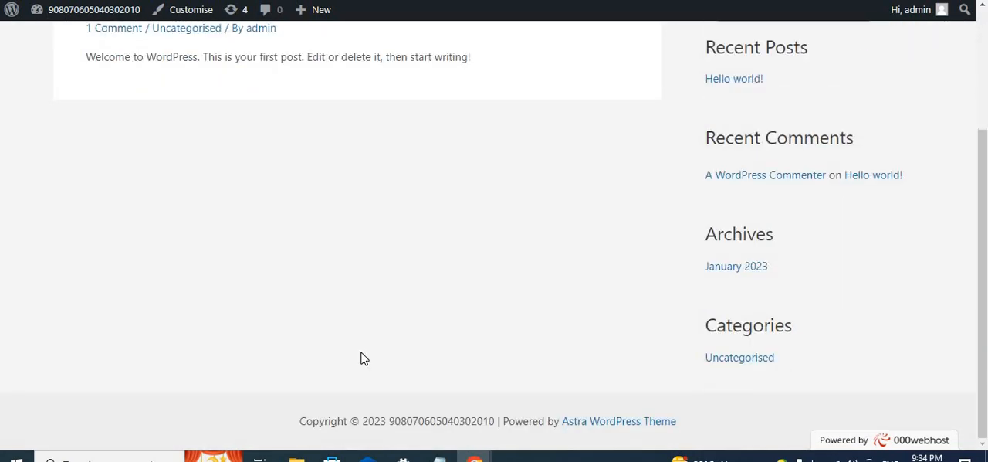
scroll(361, 351, up, 3)
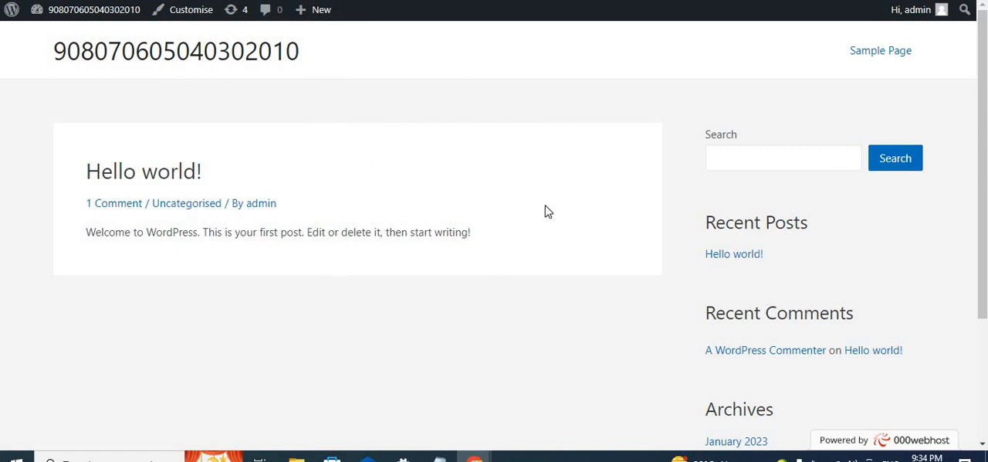
- Go back to the installed themes and start installing the Starter Templates plugin from Astra's welcome notice
click(324, 0)
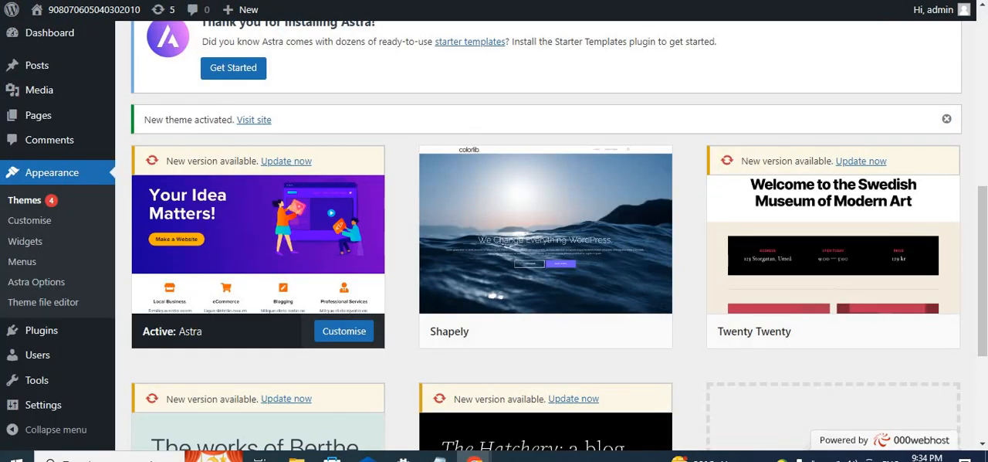
scroll(436, 249, down, 1)
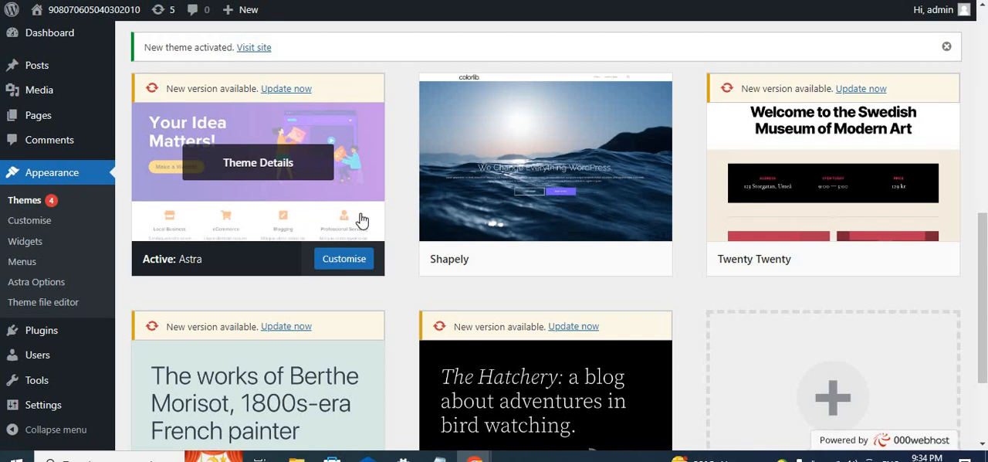
scroll(417, 336, down, 1)
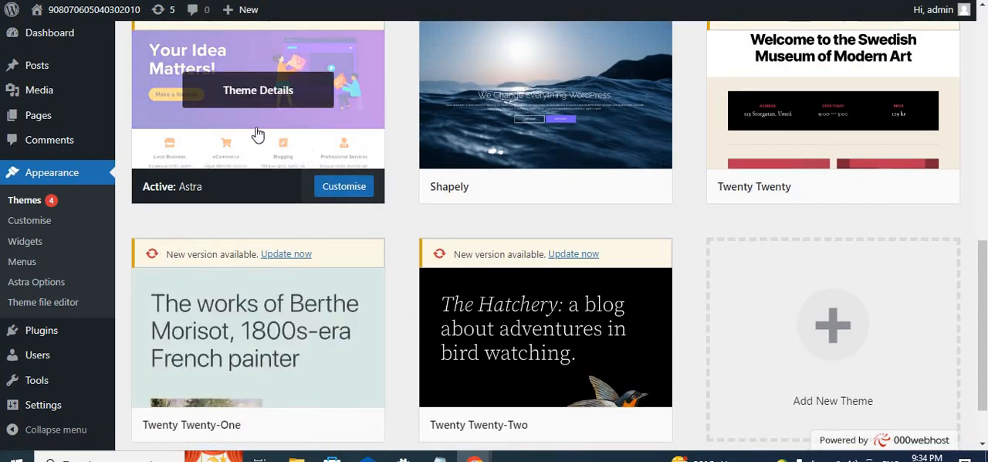
scroll(315, 180, up, 1)
scroll(314, 178, up, 3)
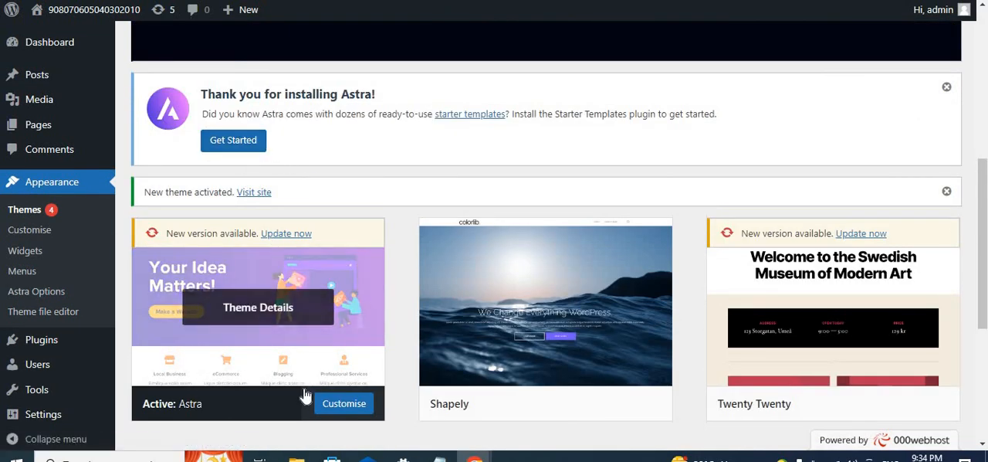
click(244, 145)
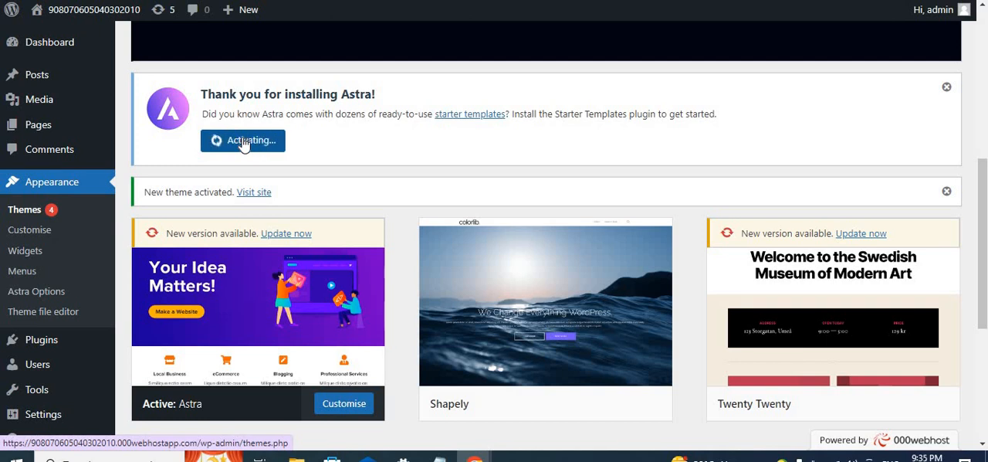
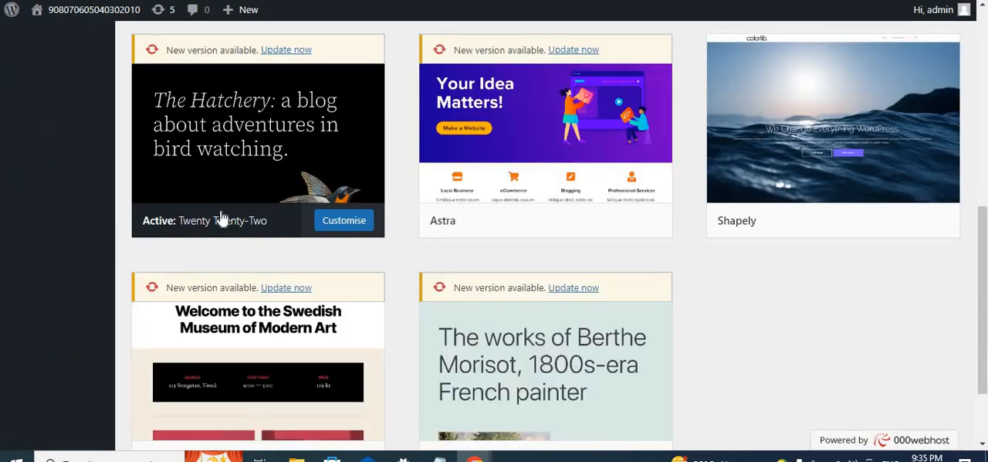
- Go to the site's installed plugins and deactivate the Starter Templates plugin
scroll(273, 248, down, 2)
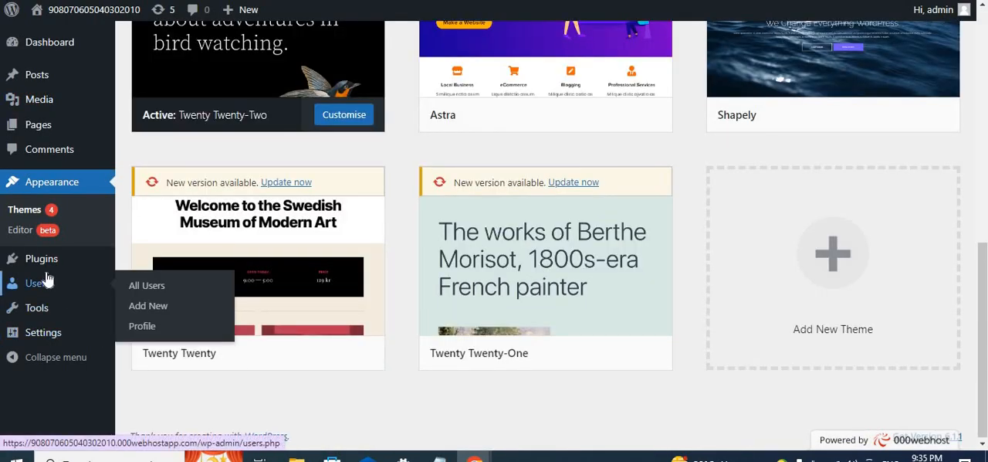
mouse_move(46, 258)
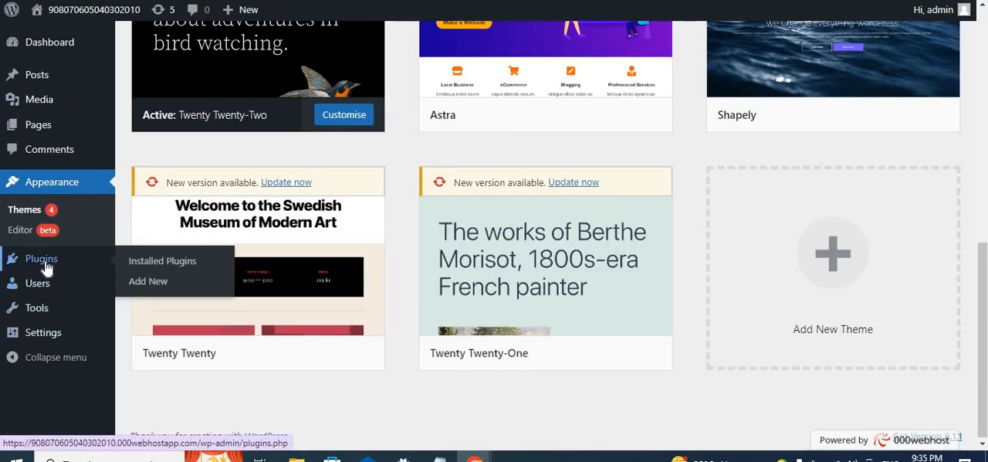
click(192, 261)
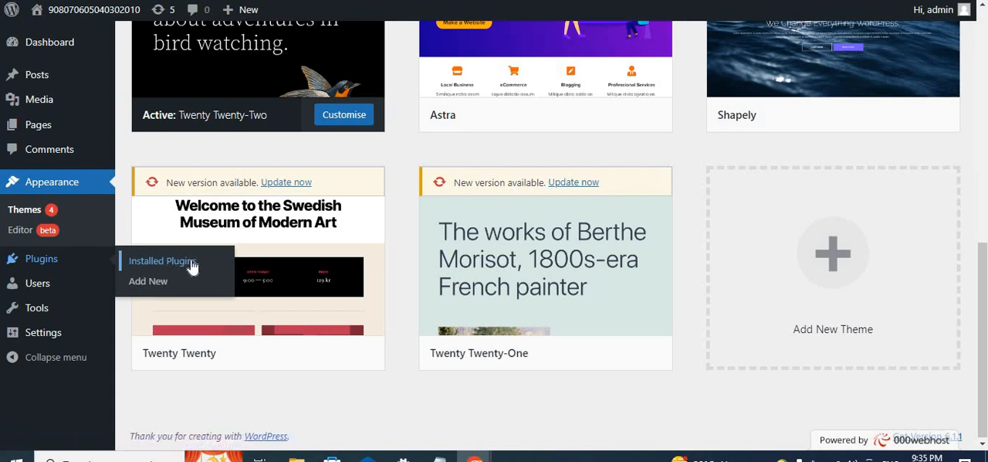
scroll(371, 301, down, 8)
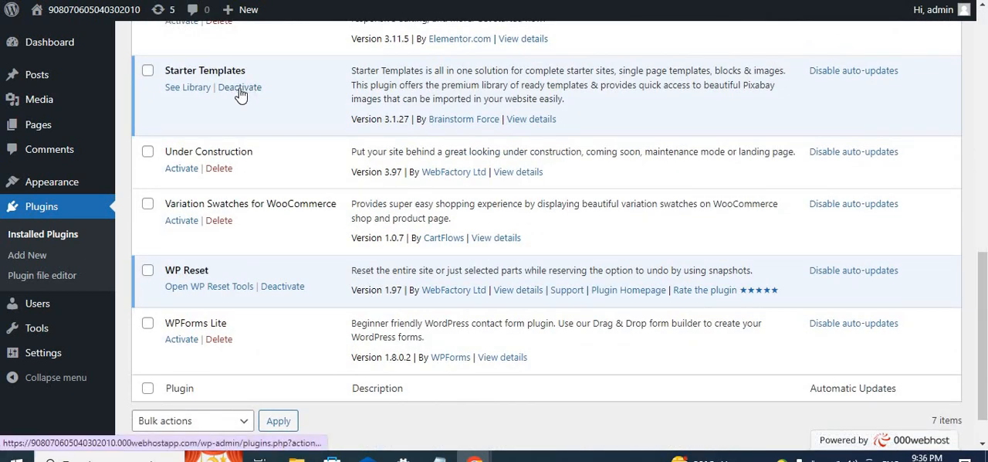
click(241, 88)
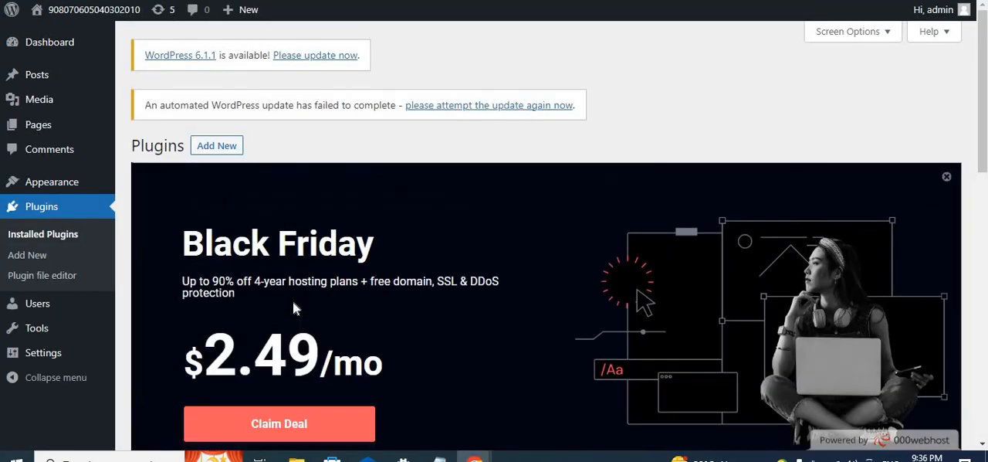
- Delete the deactivated Starter Templates plugin and confirm its removal
scroll(293, 301, down, 8)
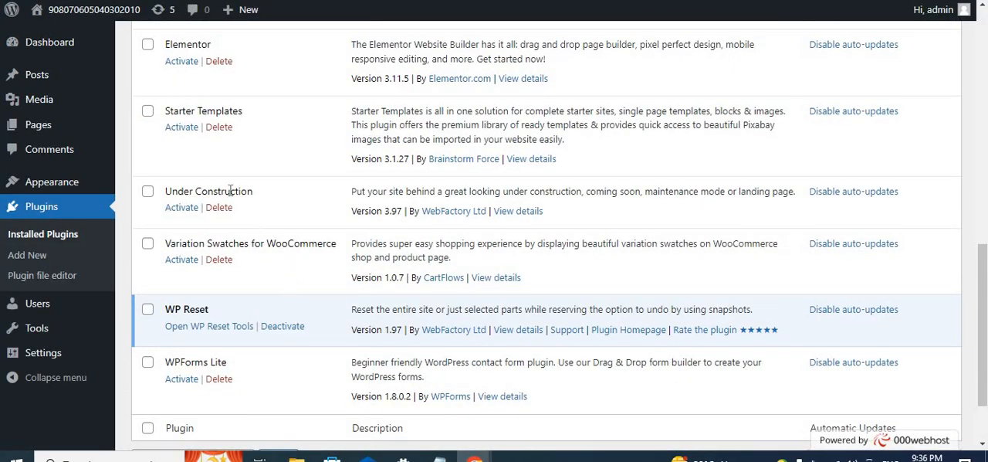
click(222, 126)
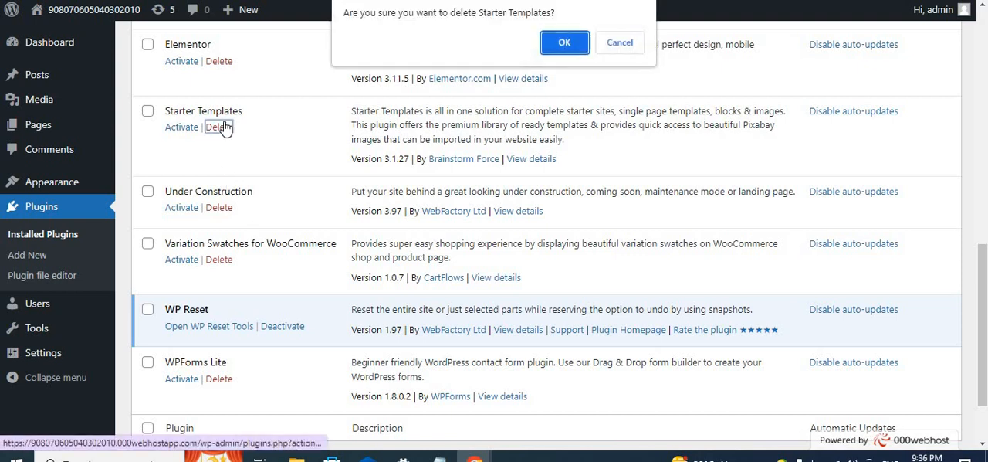
click(564, 44)
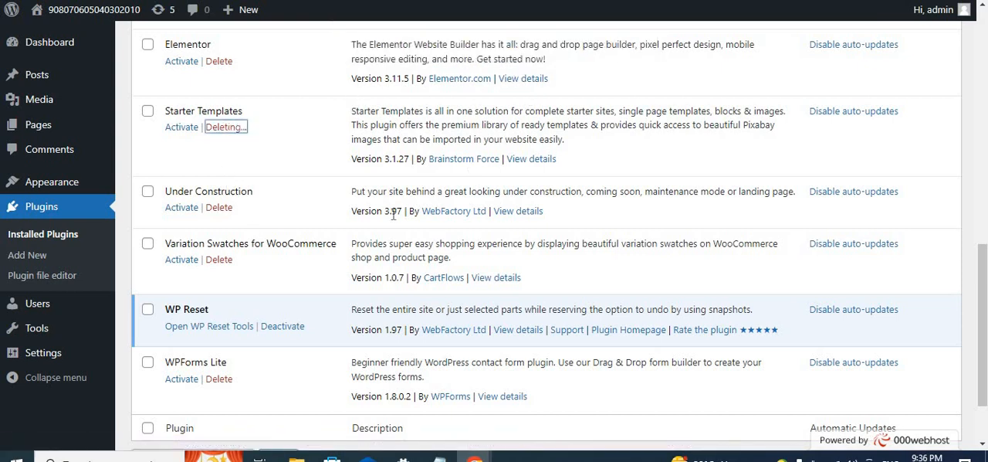
scroll(541, 256, up, 4)
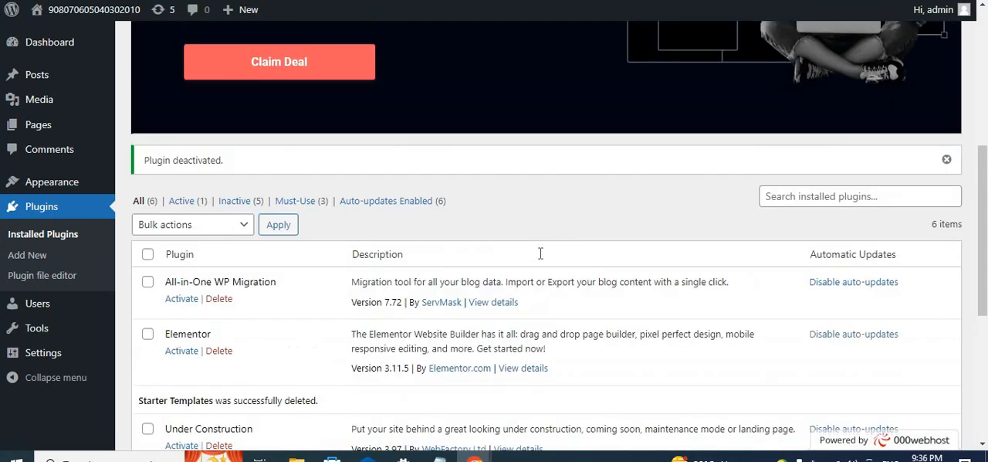
- Search the installed plugins for "starter" and clear the search again
click(843, 196)
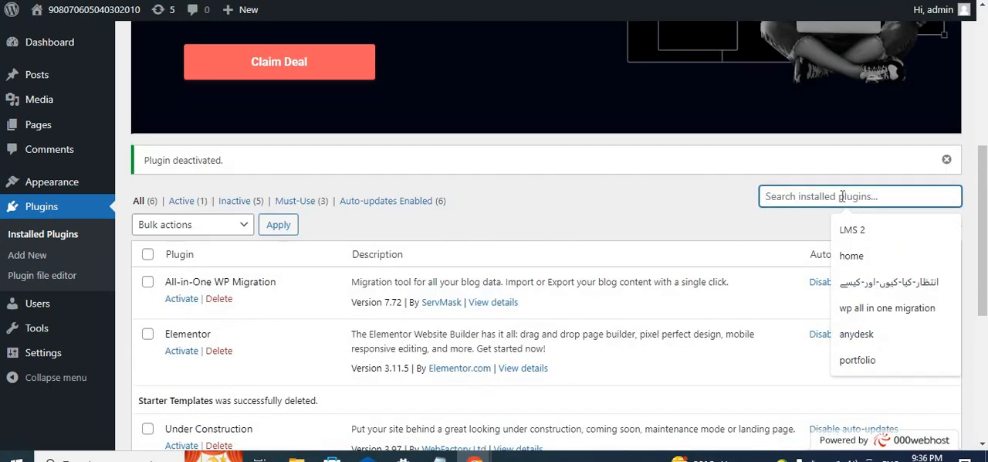
text(st)
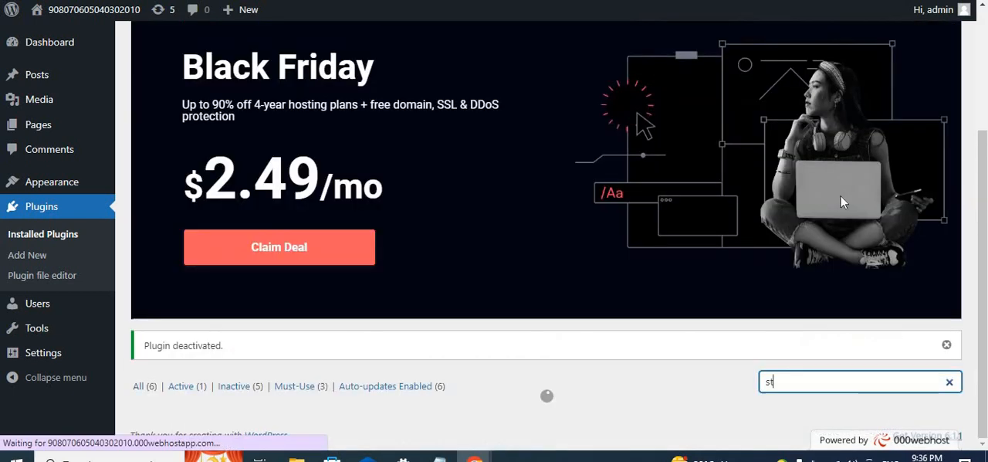
text(arter)
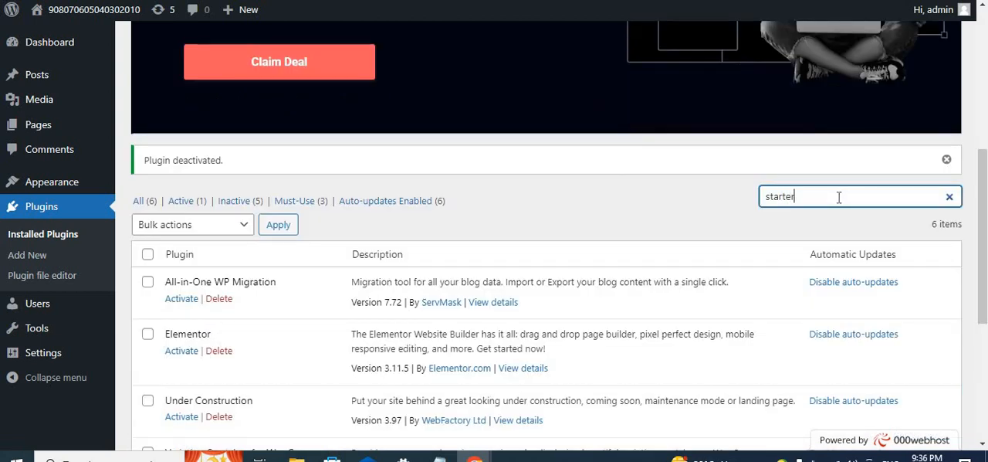
scroll(782, 289, down, 2)
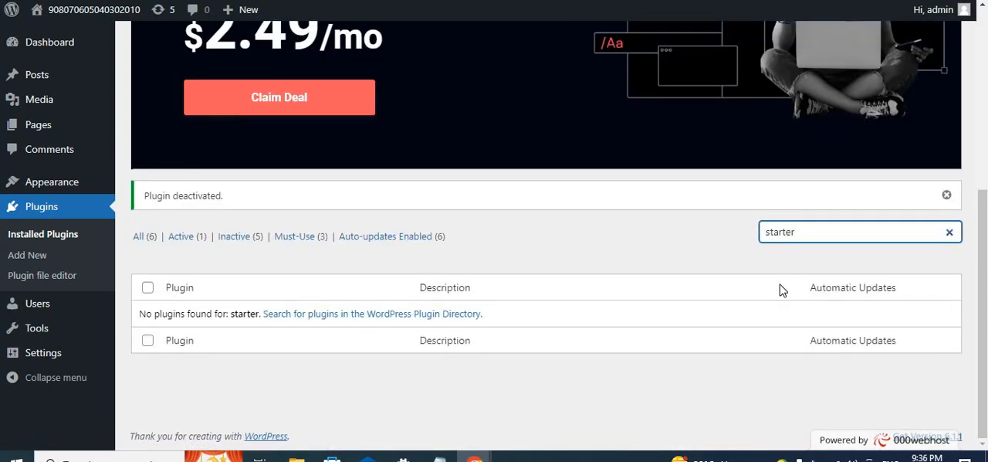
click(950, 232)
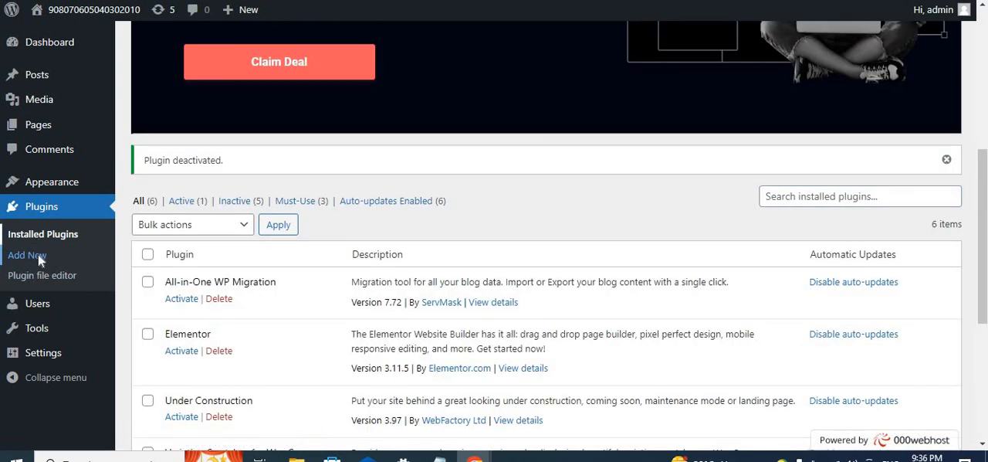
- Go to adding a new plugin and search the plugin directory for "starter"
click(30, 254)
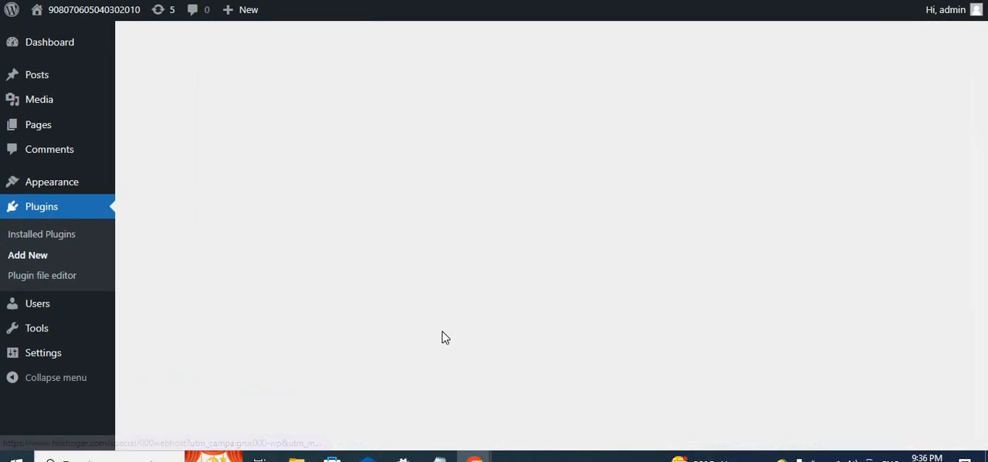
scroll(468, 335, down, 5)
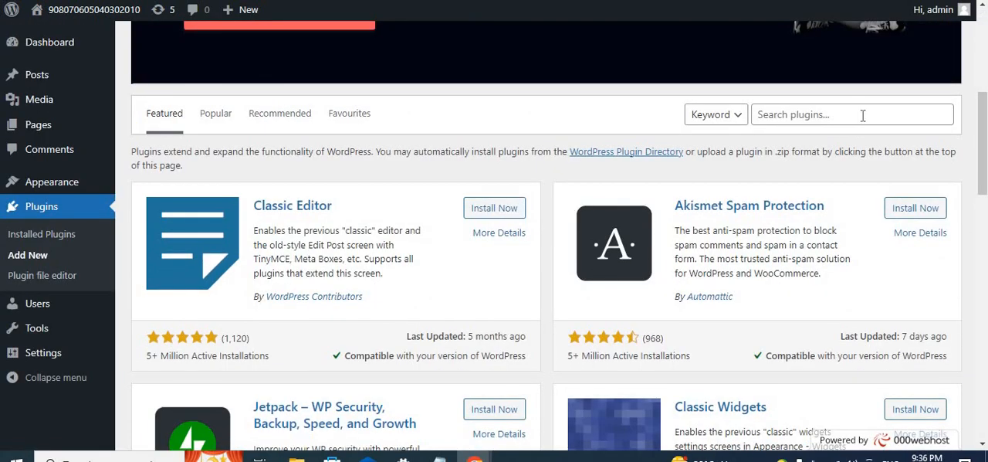
click(863, 116)
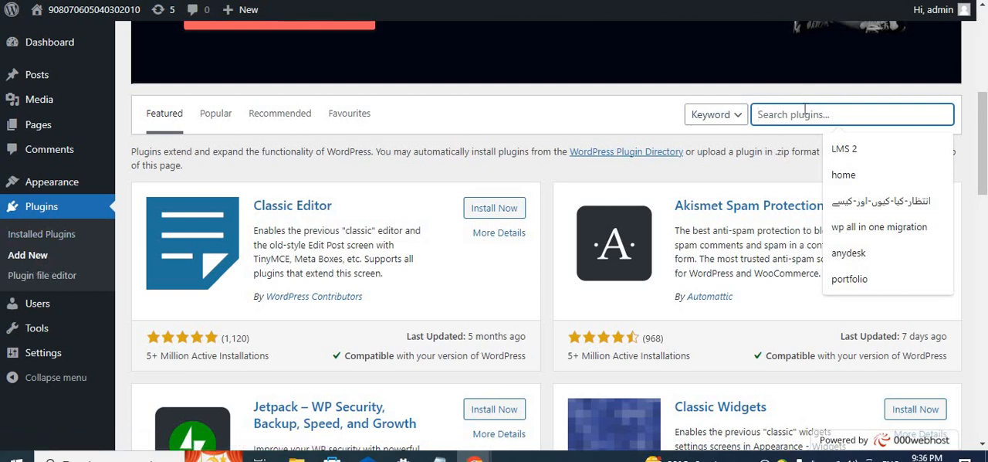
text(star)
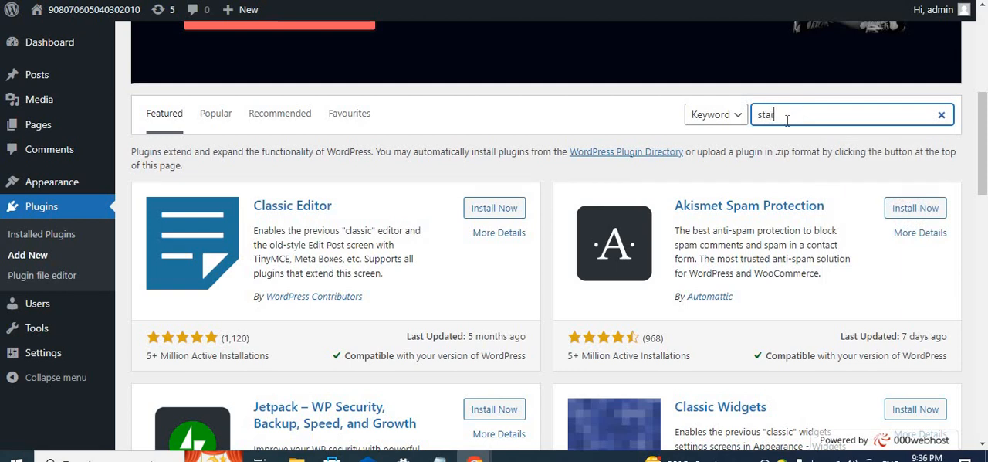
text(ter)
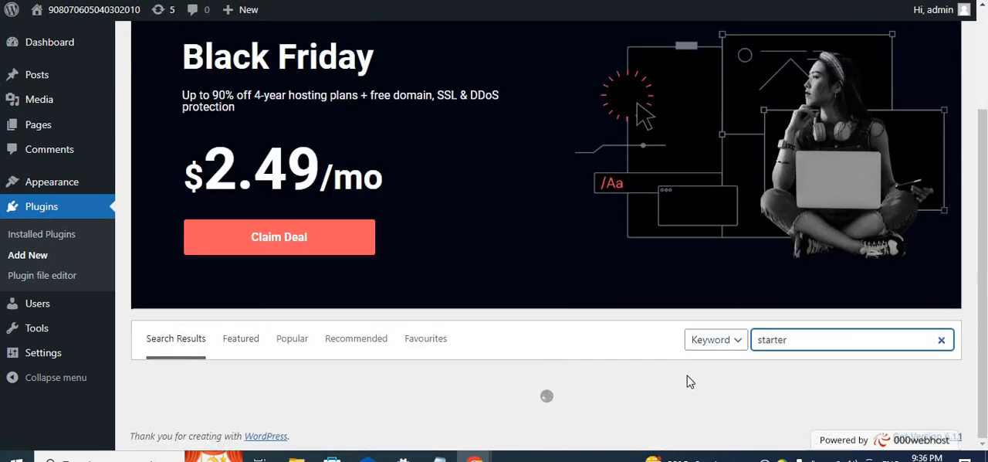
scroll(857, 374, down, 5)
scroll(804, 333, up, 4)
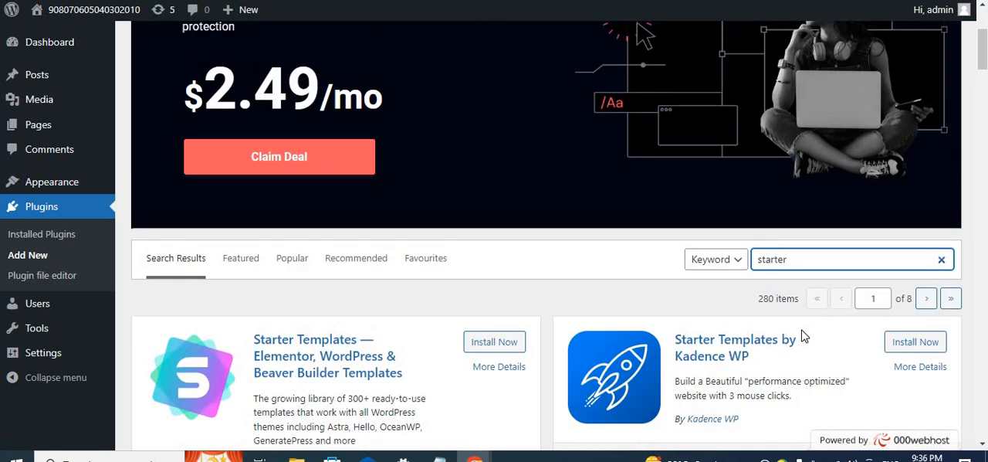
scroll(804, 333, down, 2)
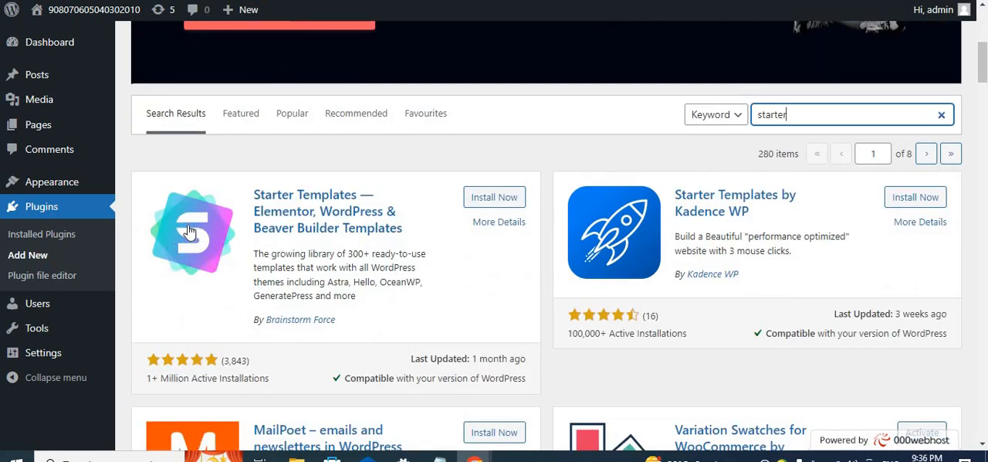
- Install and activate the Starter Templates plugin by Brainstorm Force, and find it among the installed plugins
click(501, 199)
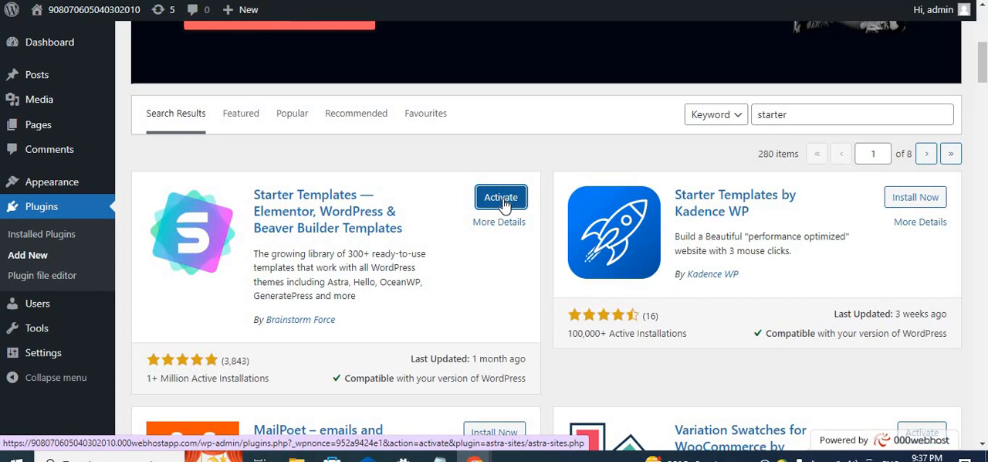
click(501, 197)
scroll(257, 357, down, 5)
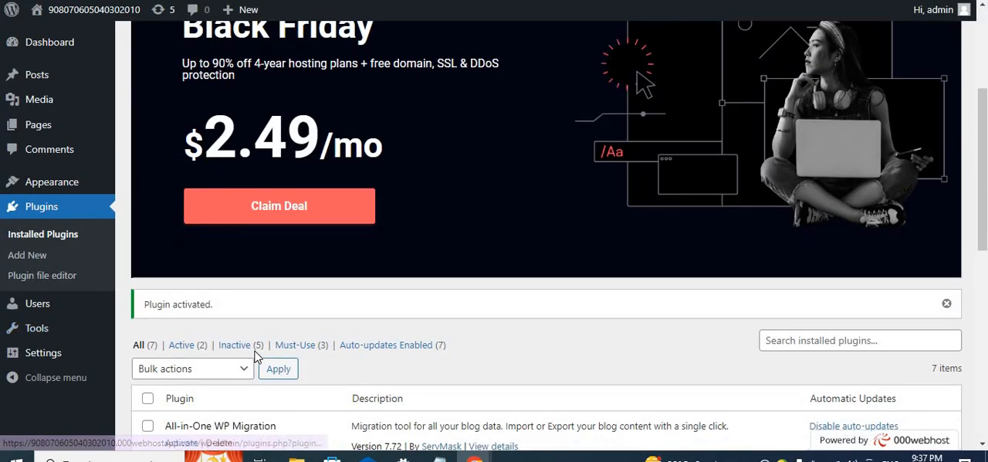
scroll(257, 356, down, 2)
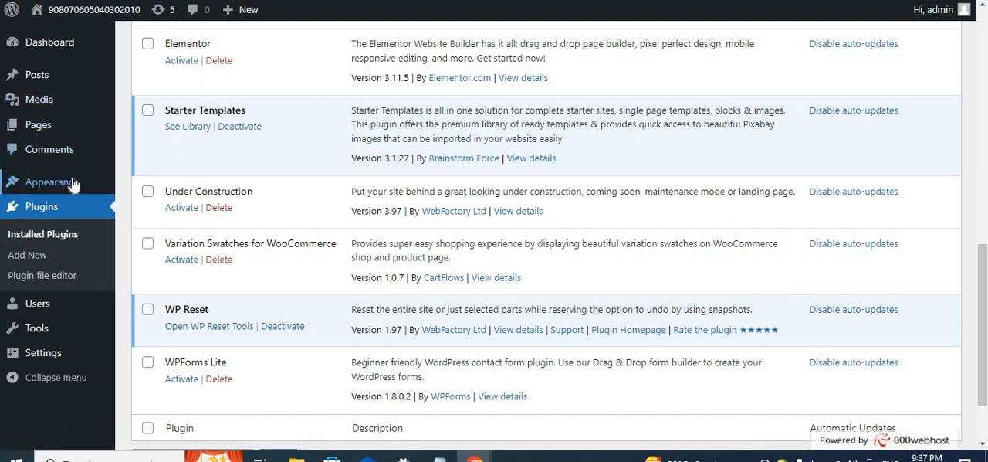
- Open the Starter Templates library from the plugin's entry and dismiss the Google Meet presenting notification
mouse_move(70, 186)
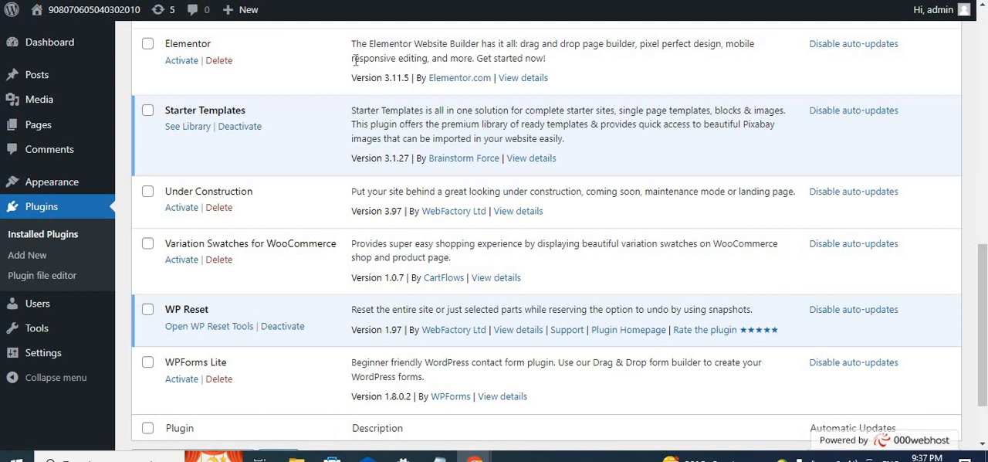
click(179, 132)
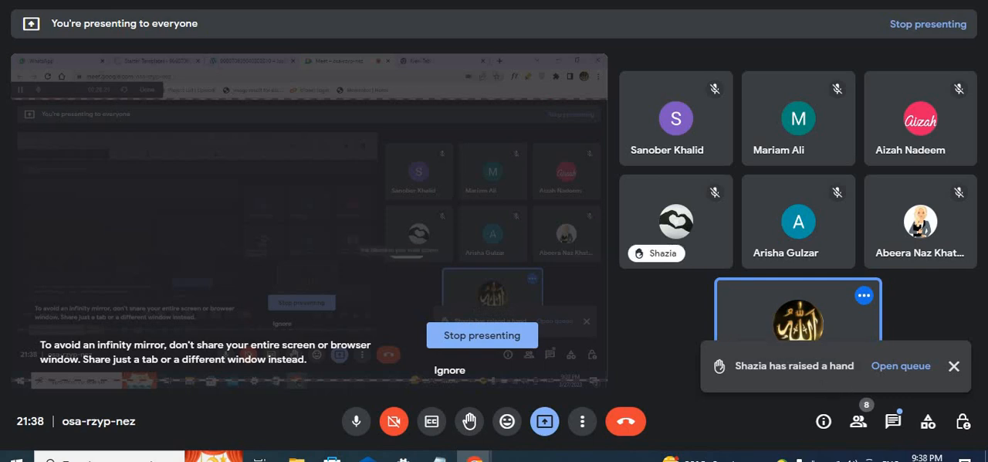
click(339, 0)
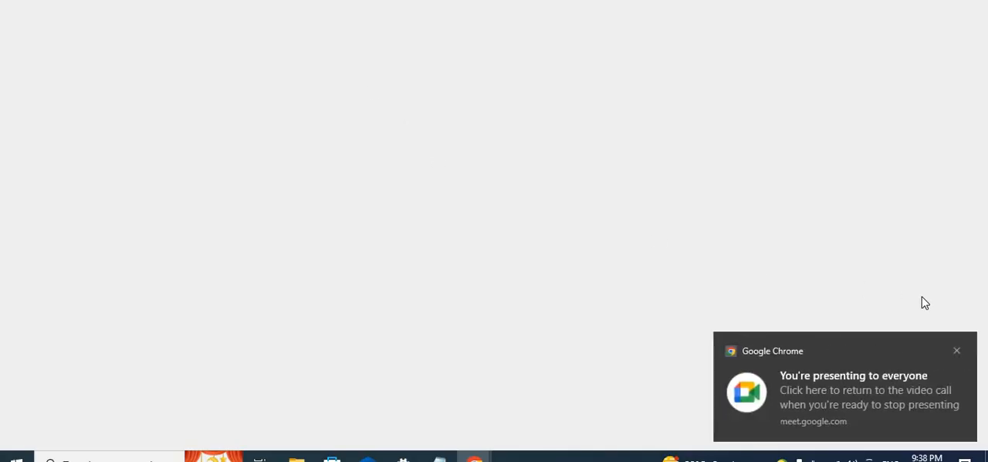
click(958, 352)
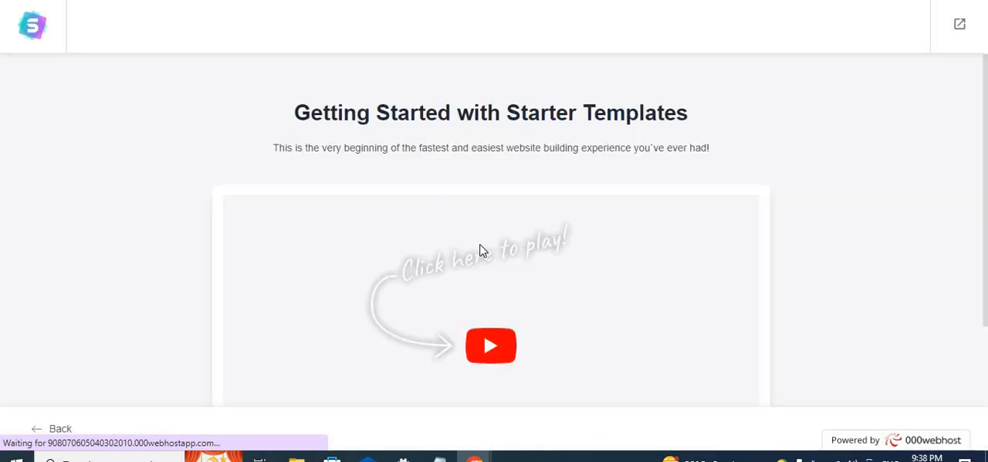
- Start building the website in the Starter Templates wizard and select Elementor as the page builder
scroll(480, 249, down, 2)
scroll(479, 250, down, 1)
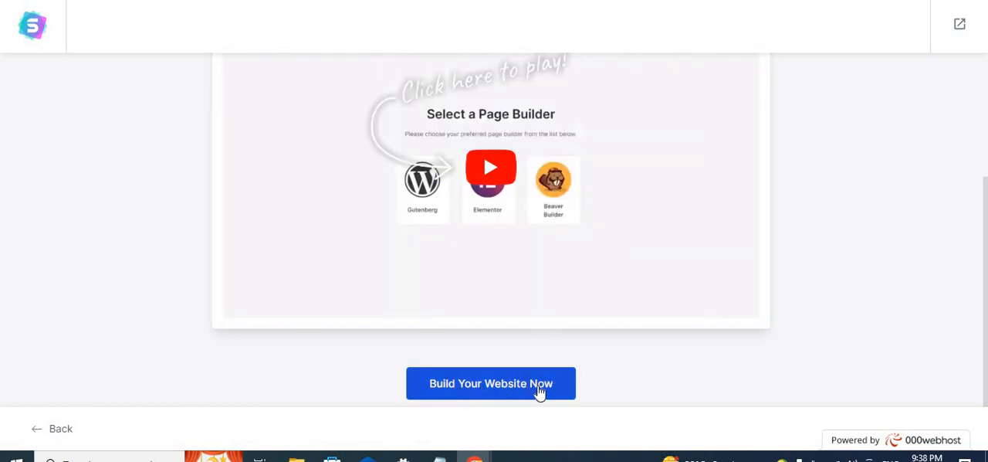
click(539, 391)
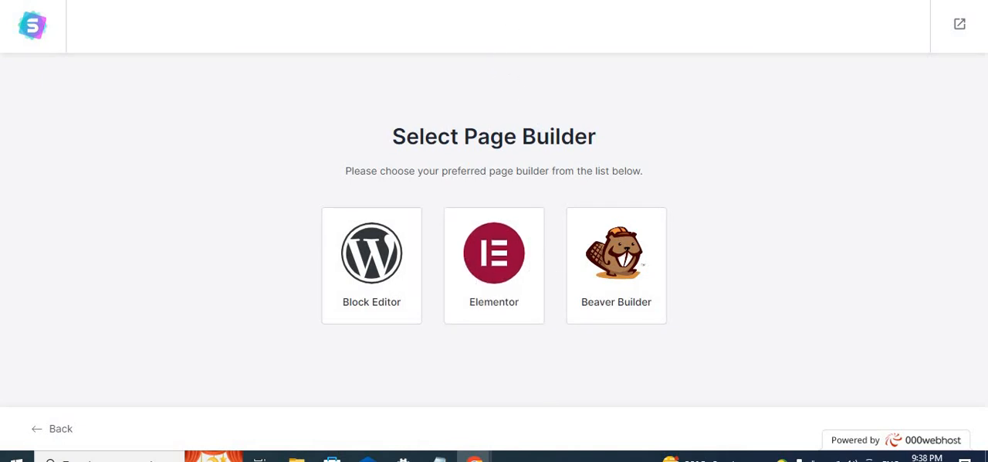
click(496, 286)
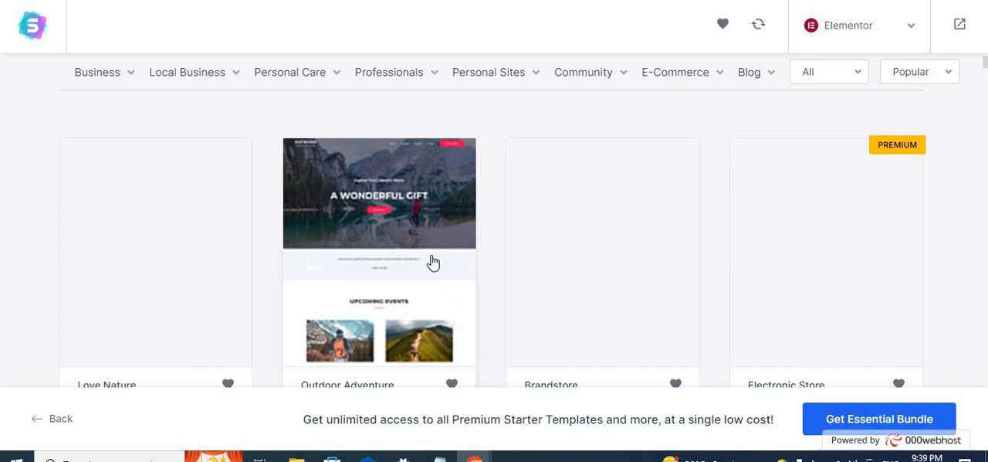
- Look through the Elementor starter templates and the subcategories under Blog and E-Commerce
scroll(432, 263, down, 4)
scroll(433, 264, down, 5)
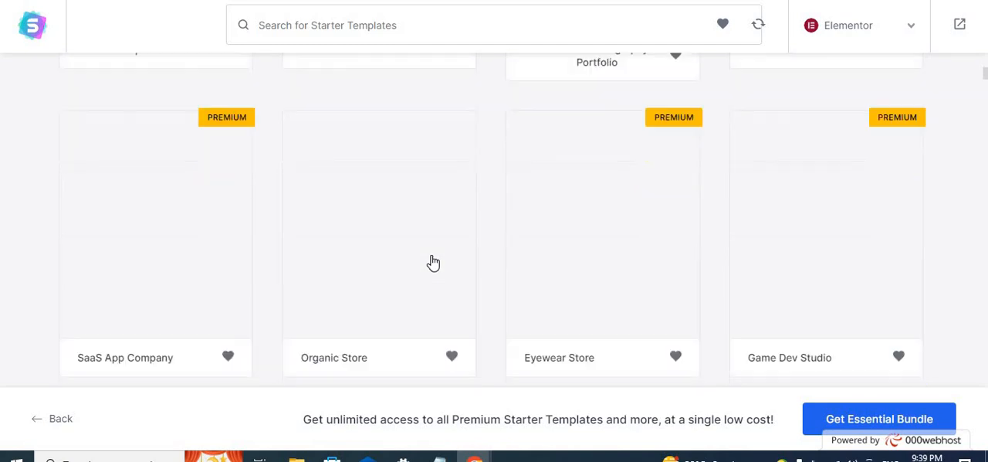
scroll(433, 263, up, 10)
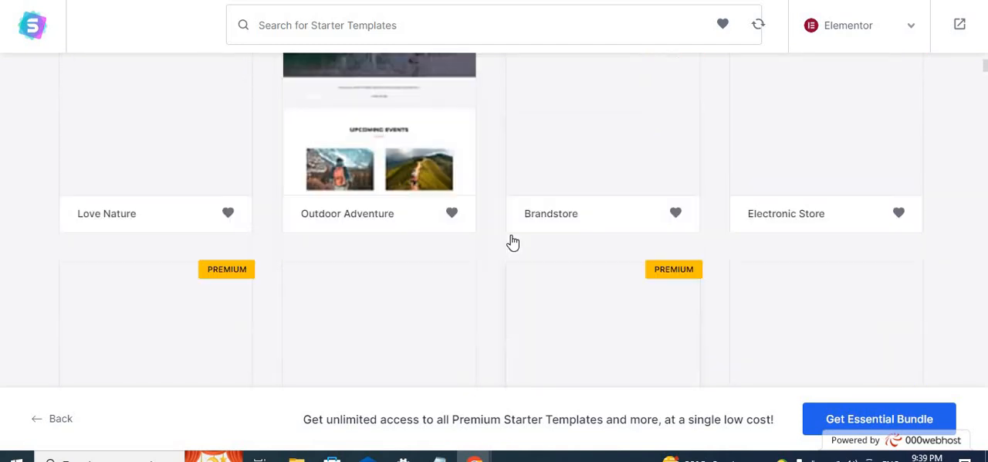
scroll(510, 241, down, 2)
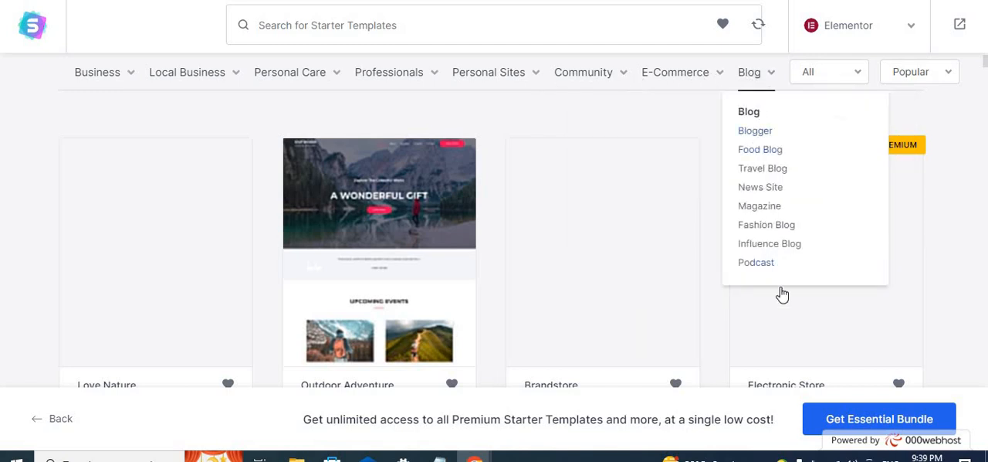
mouse_move(767, 80)
mouse_move(697, 75)
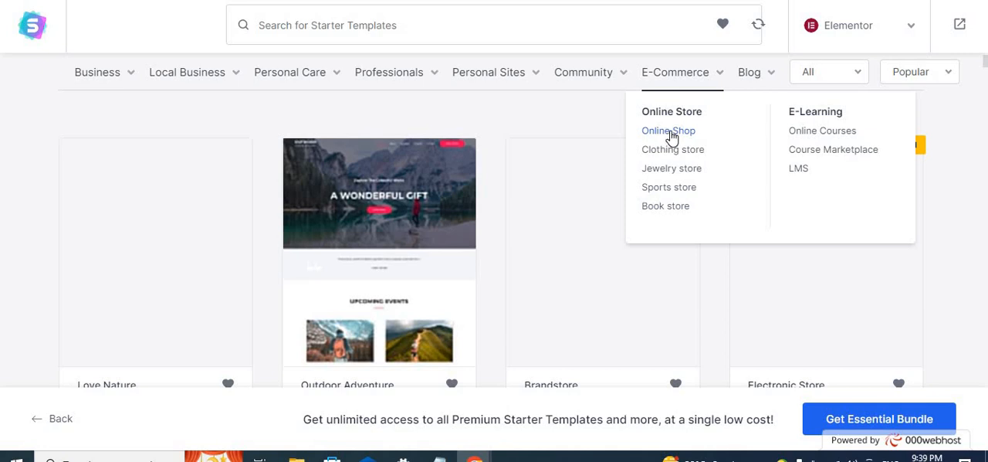
- Browse the free and premium Elementor starter templates to find a design for the site
scroll(574, 327, down, 3)
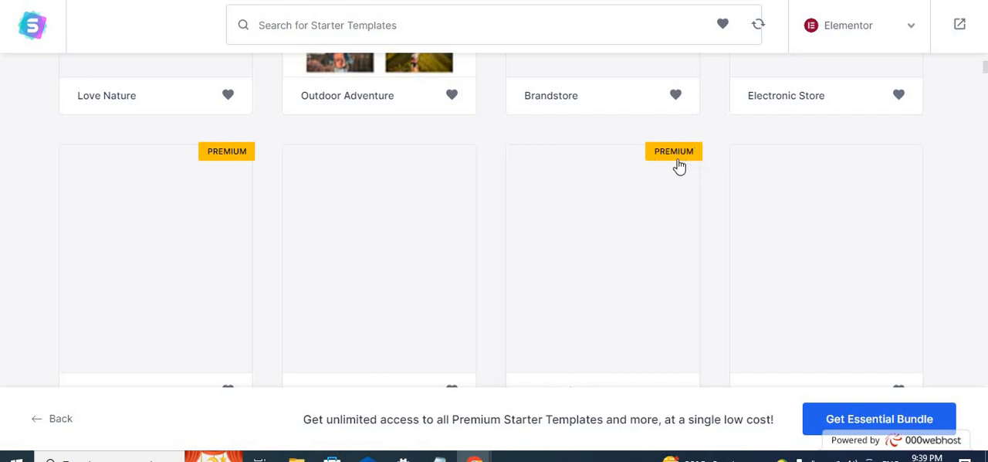
scroll(686, 161, up, 1)
scroll(534, 203, up, 3)
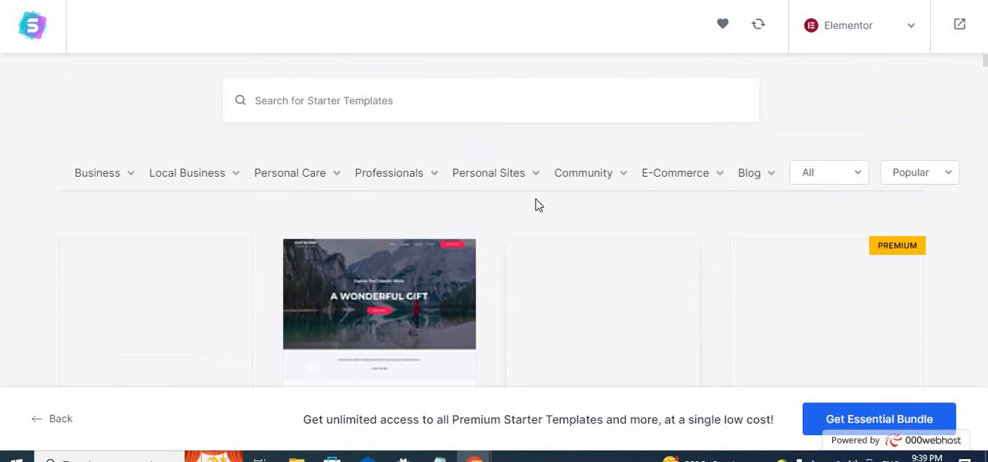
scroll(417, 275, down, 2)
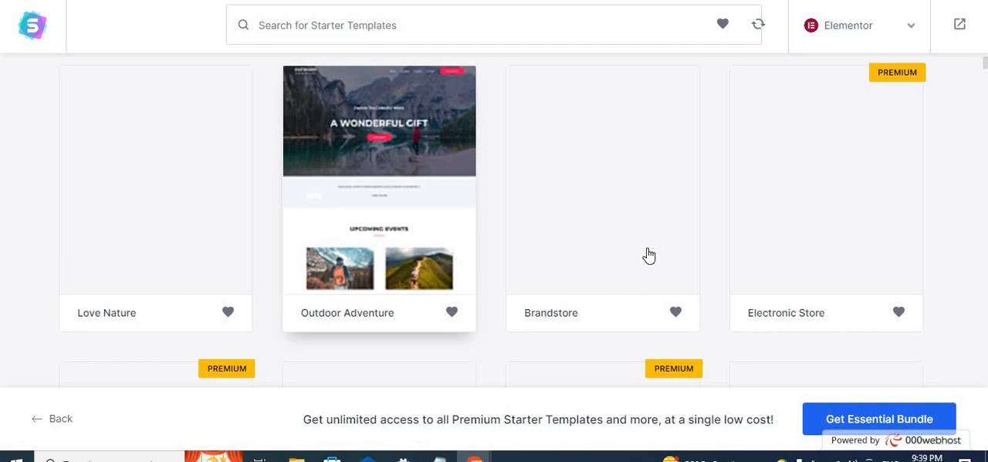
scroll(649, 255, down, 9)
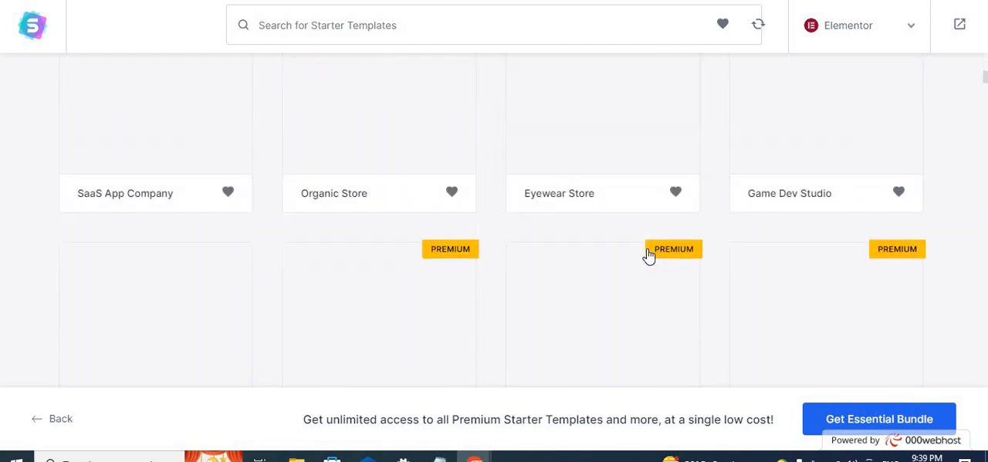
scroll(649, 256, down, 6)
scroll(649, 256, down, 3)
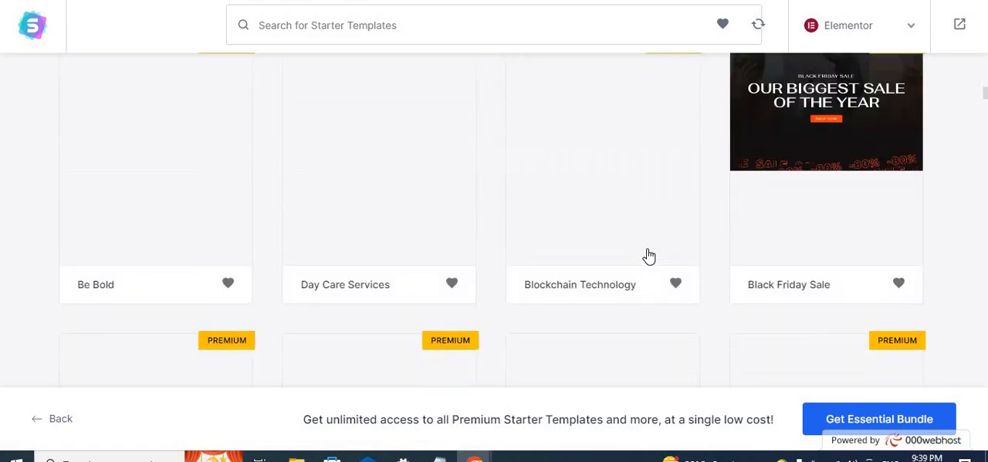
scroll(650, 256, down, 3)
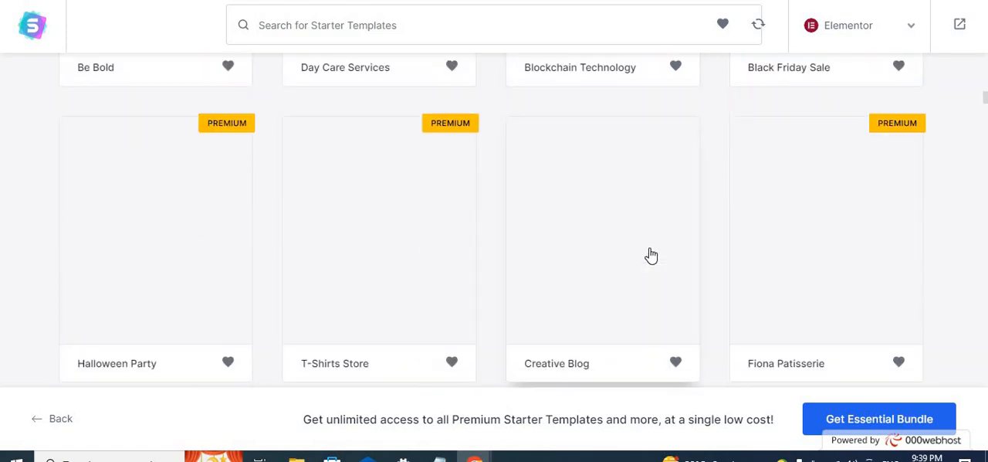
scroll(651, 256, up, 5)
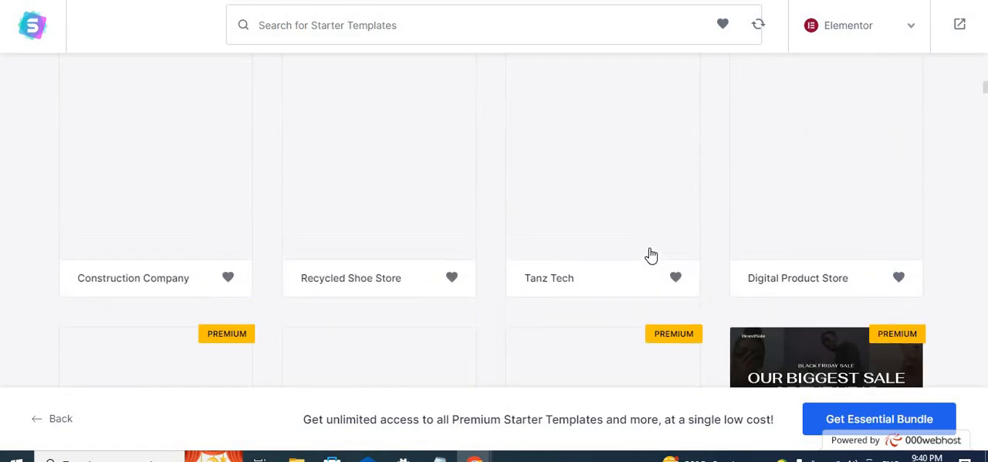
scroll(651, 255, down, 10)
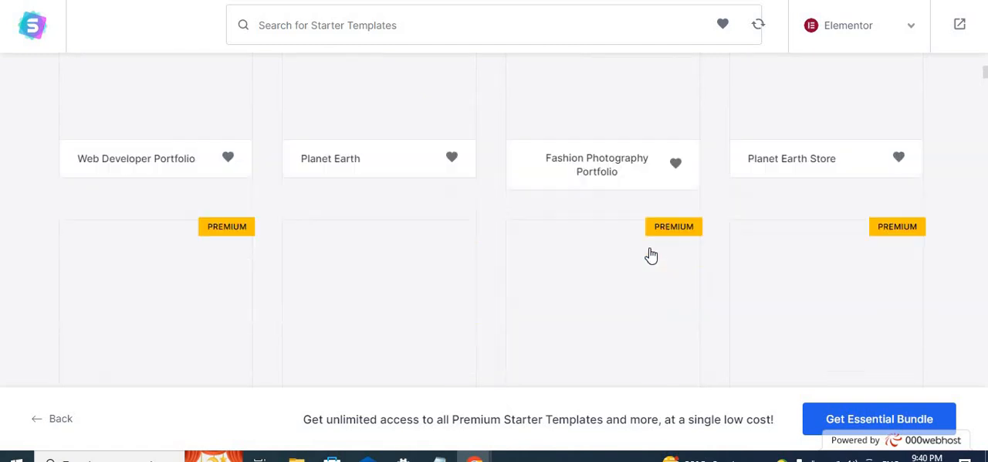
- Choose the Outdoor Adventure template from the start of the template list
scroll(651, 256, up, 4)
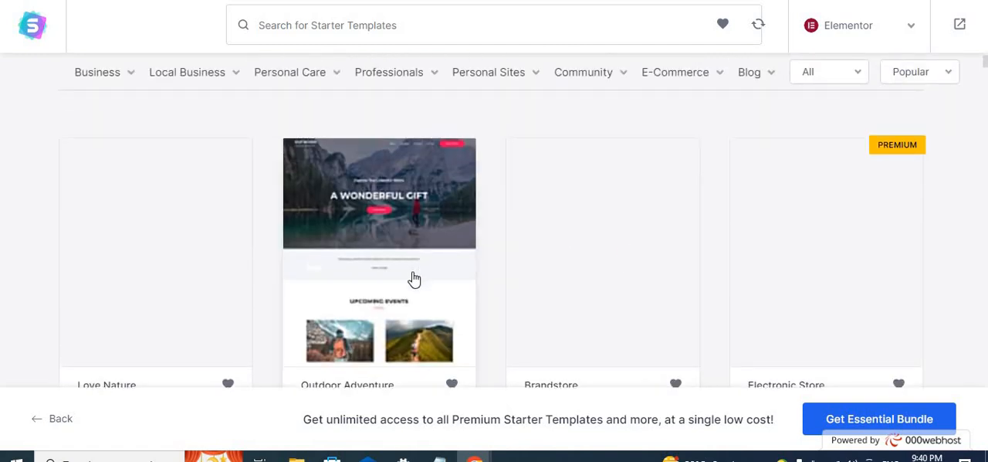
scroll(414, 279, down, 2)
click(422, 127)
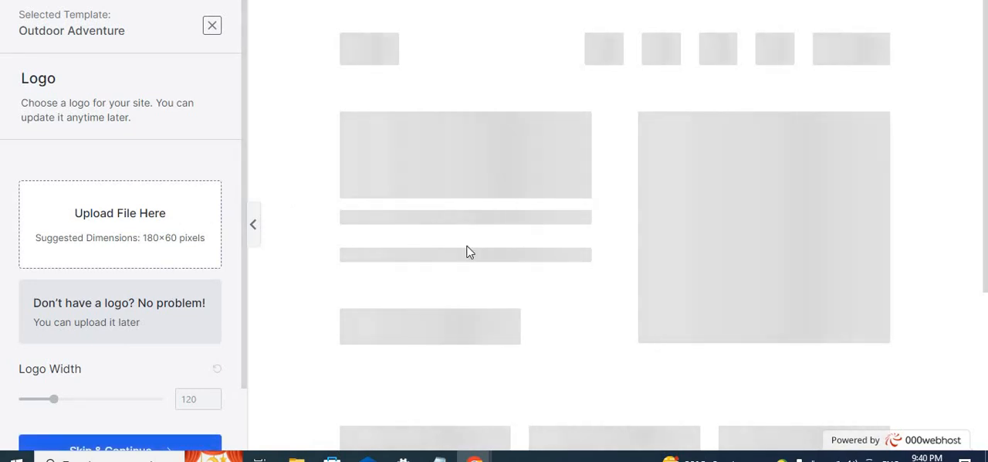
- Look over the Outdoor Adventure preview area and skip the logo upload to continue to the colors and fonts
scroll(644, 224, down, 1)
scroll(644, 225, down, 2)
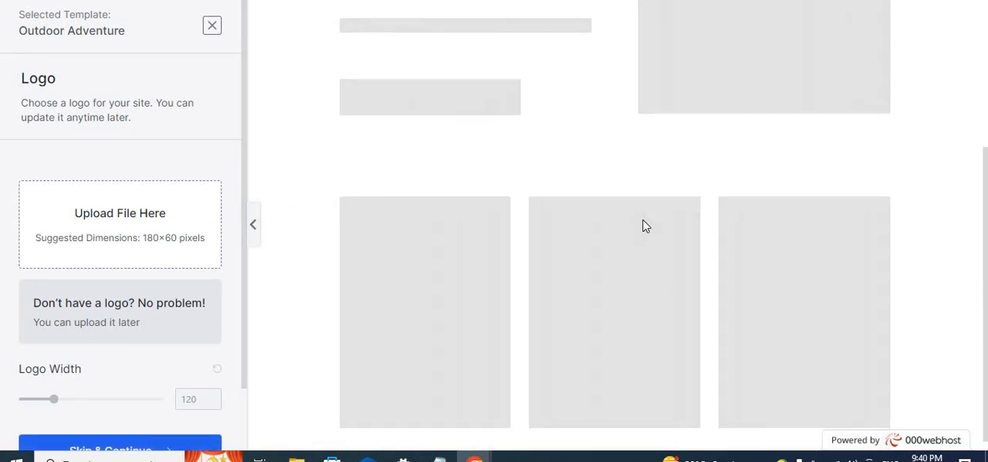
scroll(637, 221, up, 3)
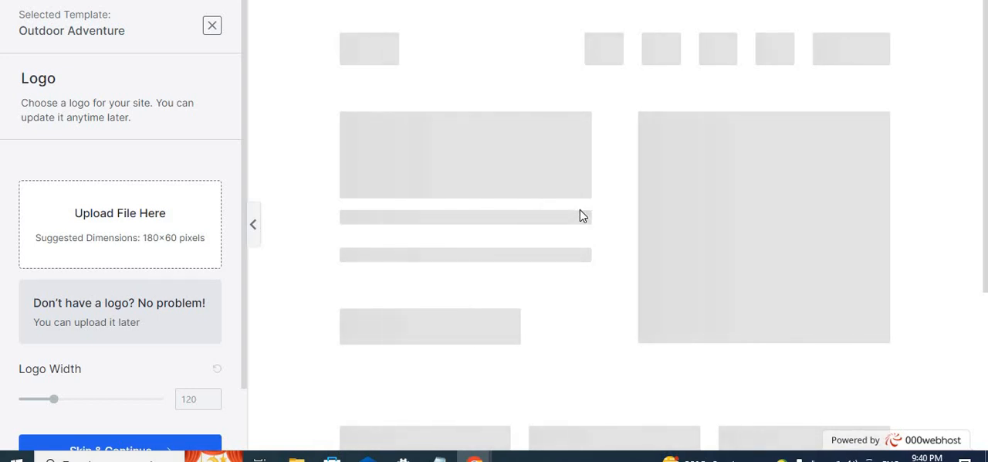
scroll(580, 209, down, 3)
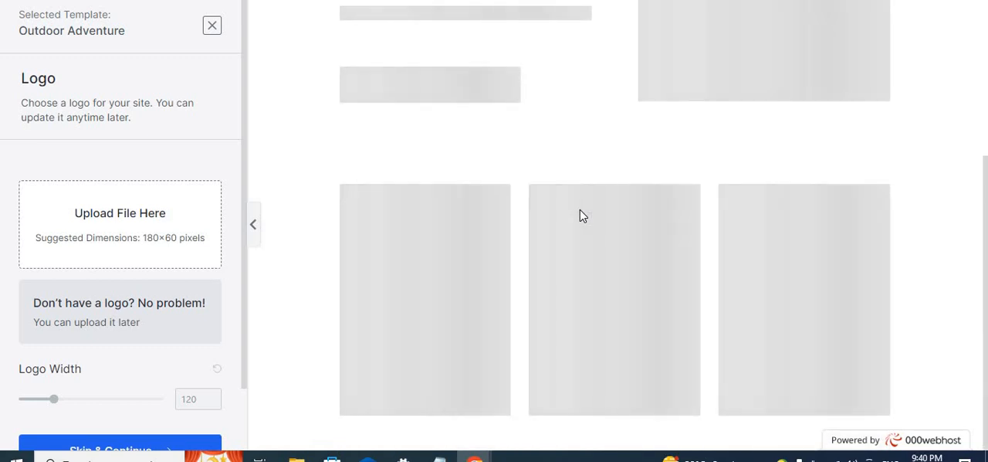
scroll(580, 209, up, 3)
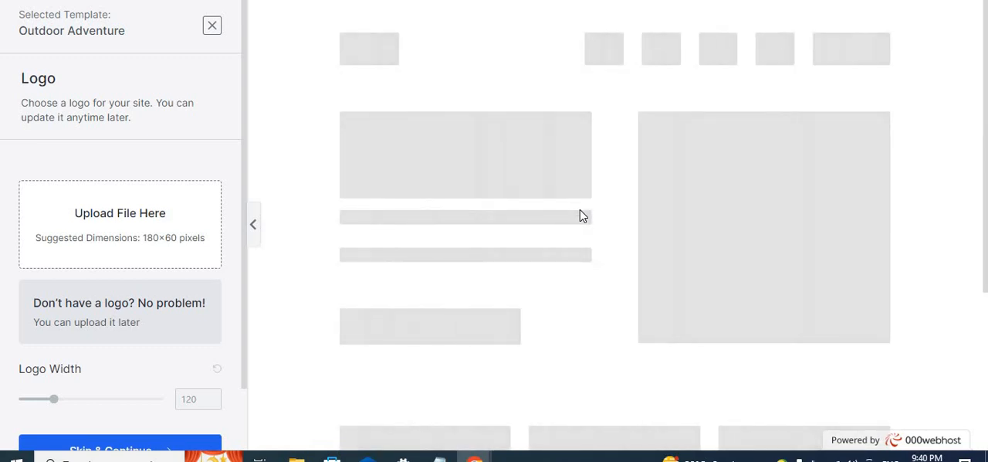
scroll(580, 209, down, 2)
scroll(580, 209, up, 2)
scroll(193, 355, down, 1)
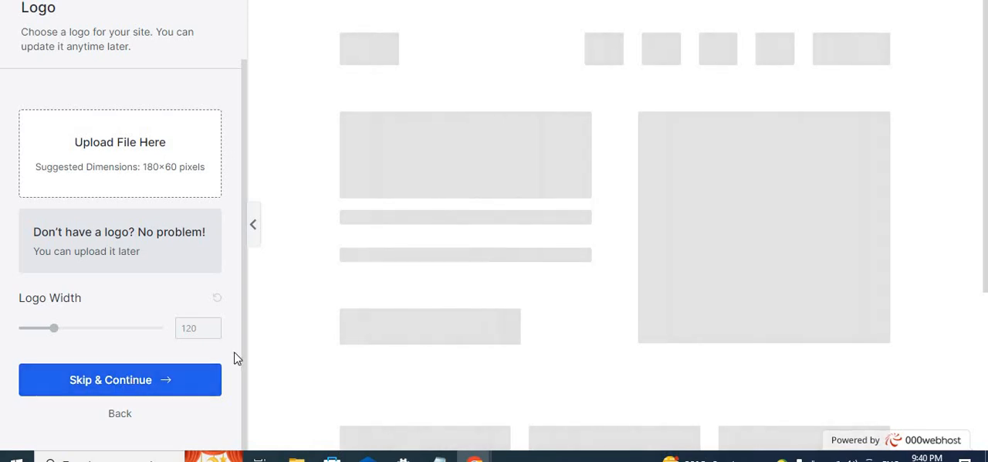
click(158, 380)
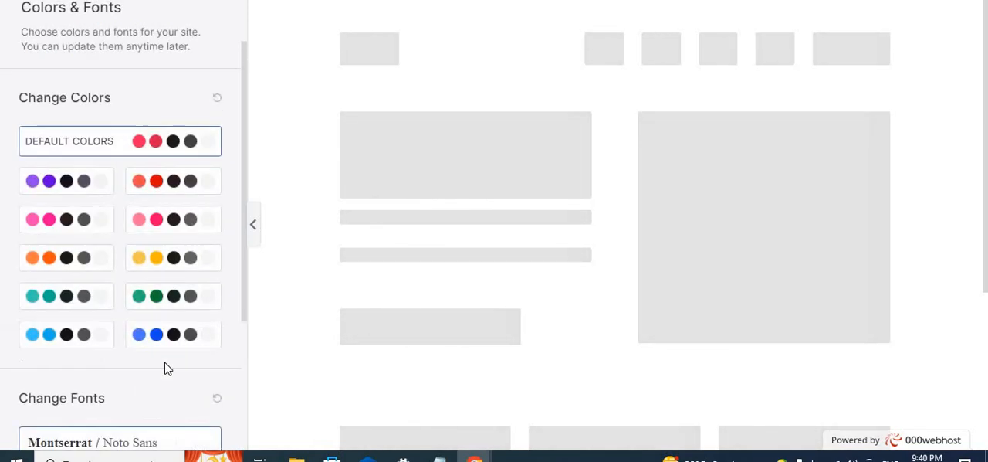
- Go through the color palettes and continue with the Montserrat / Noto Sans font pair
scroll(185, 323, down, 2)
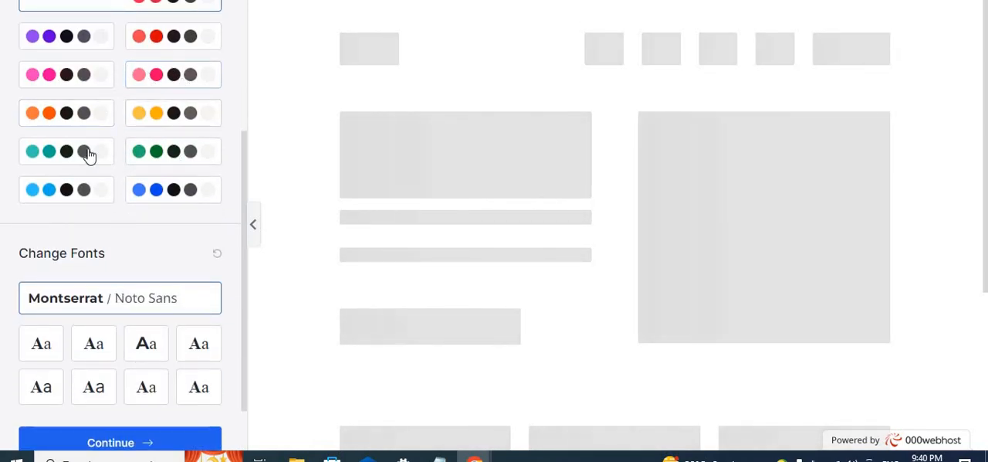
click(144, 148)
scroll(140, 139, down, 1)
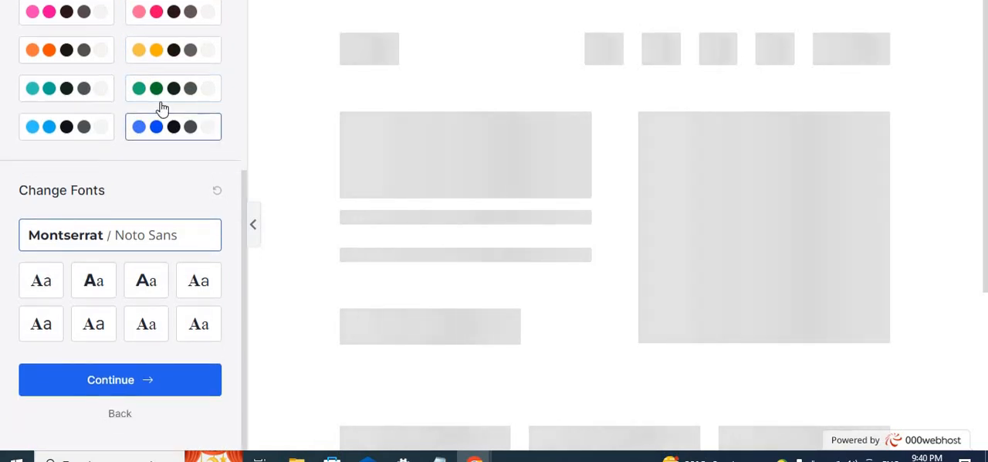
scroll(160, 107, up, 2)
scroll(152, 254, down, 2)
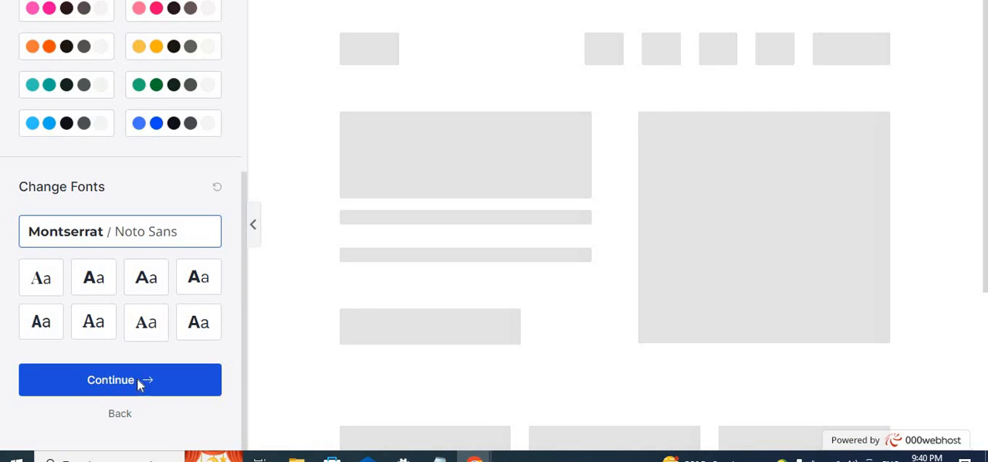
click(139, 384)
- Build the website with customizer settings, widgets, required plugins and content all selected for import, leaving the personal details blank
scroll(415, 276, down, 2)
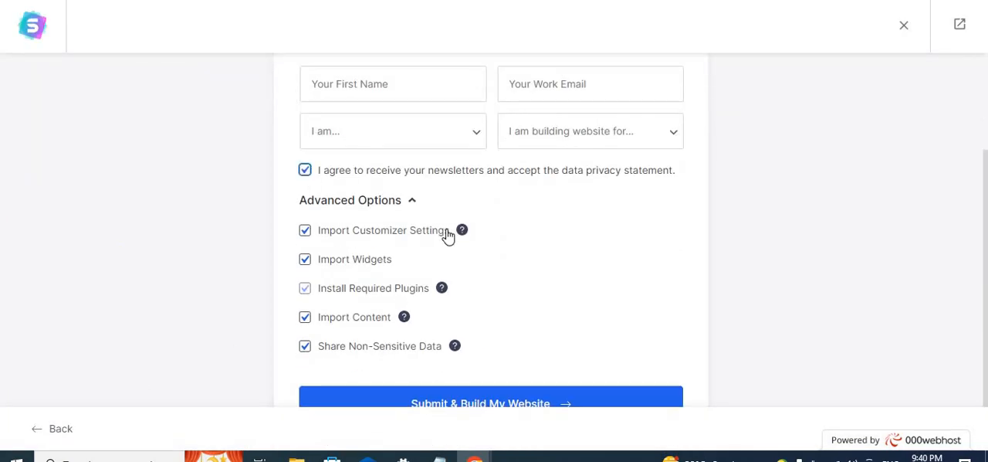
scroll(476, 347, down, 1)
click(476, 366)
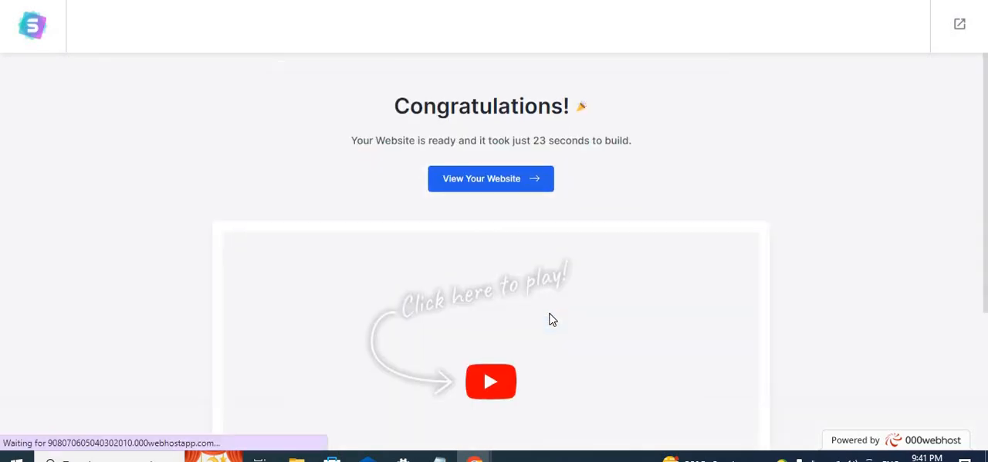
- Look over the completion page and open the newly built website
scroll(552, 340, down, 2)
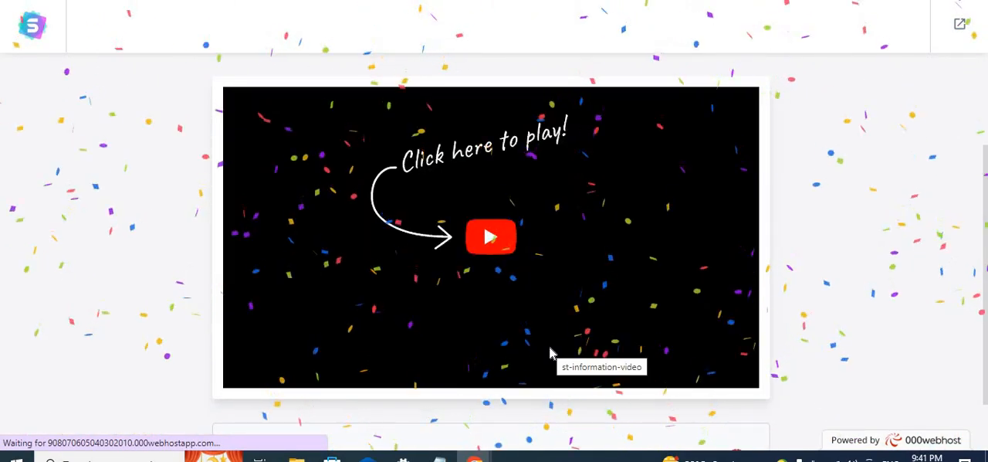
scroll(552, 346, up, 2)
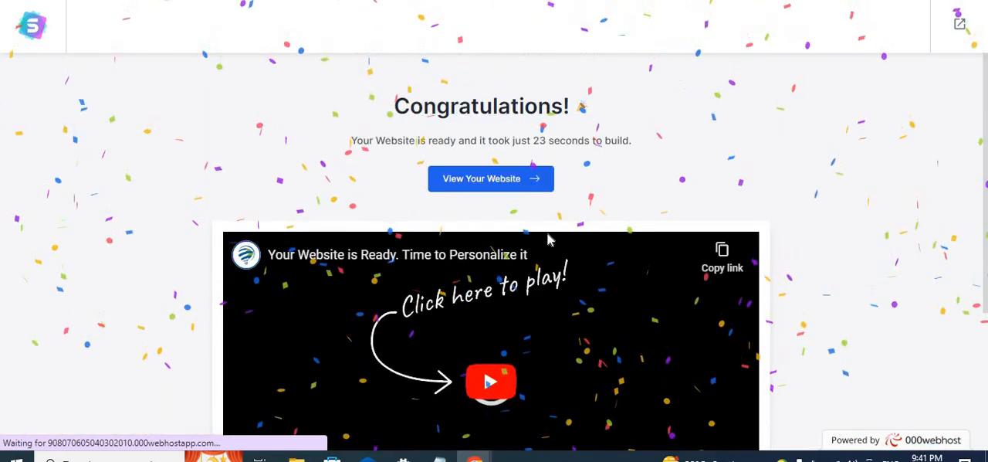
click(498, 185)
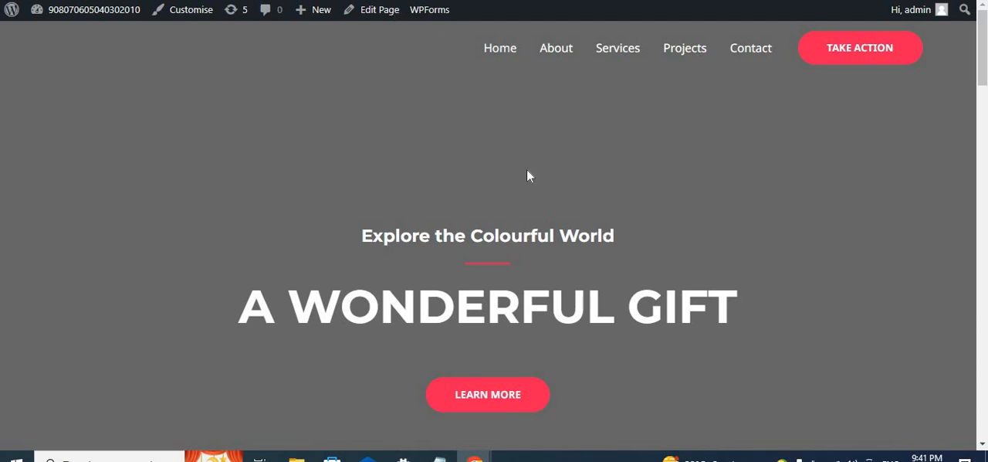
- Examine the new Outdoor Adventure homepage from its header menu and banner through the upcoming events to the footer
scroll(541, 177, down, 15)
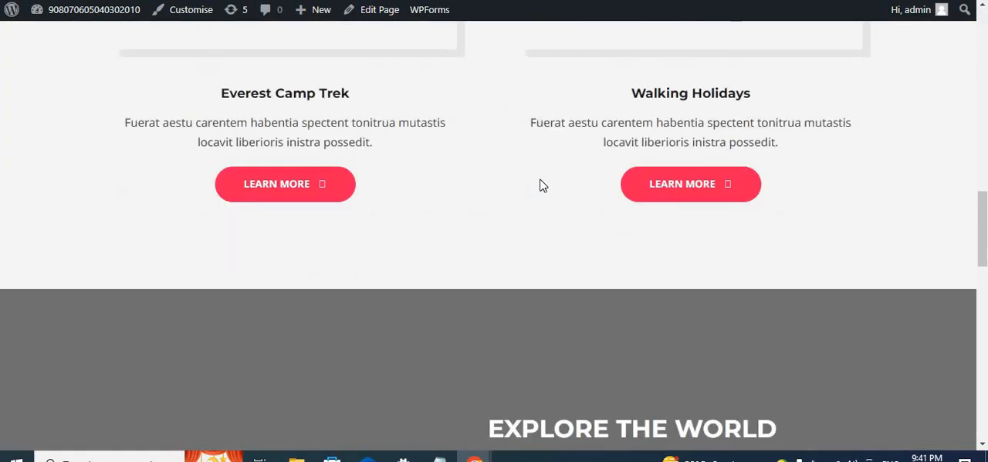
scroll(541, 184, down, 10)
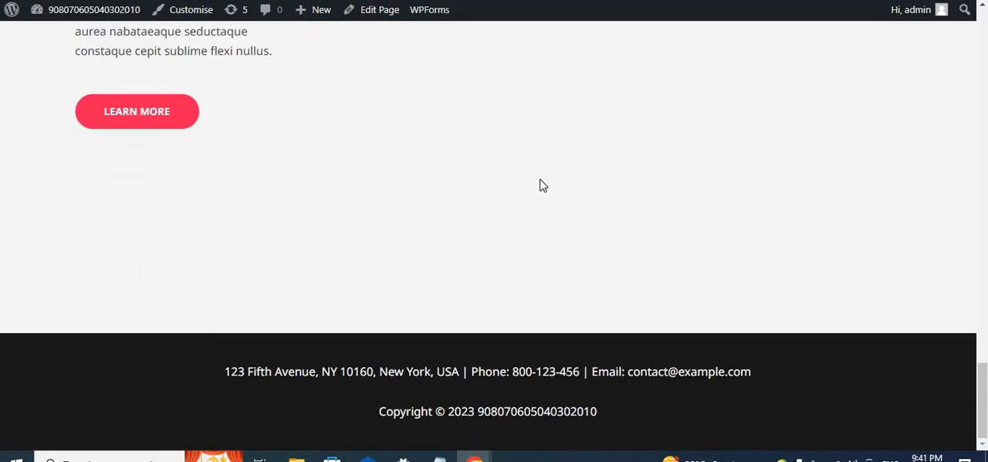
scroll(541, 183, up, 20)
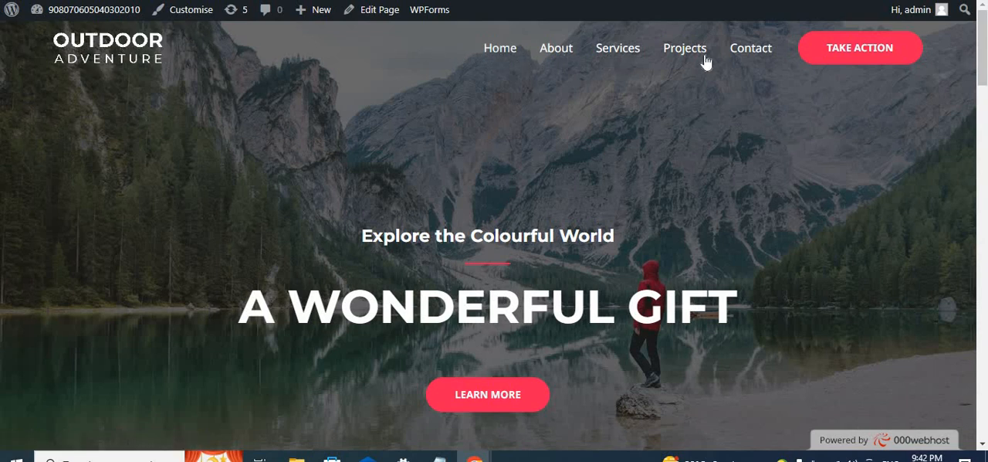
scroll(691, 88, down, 1)
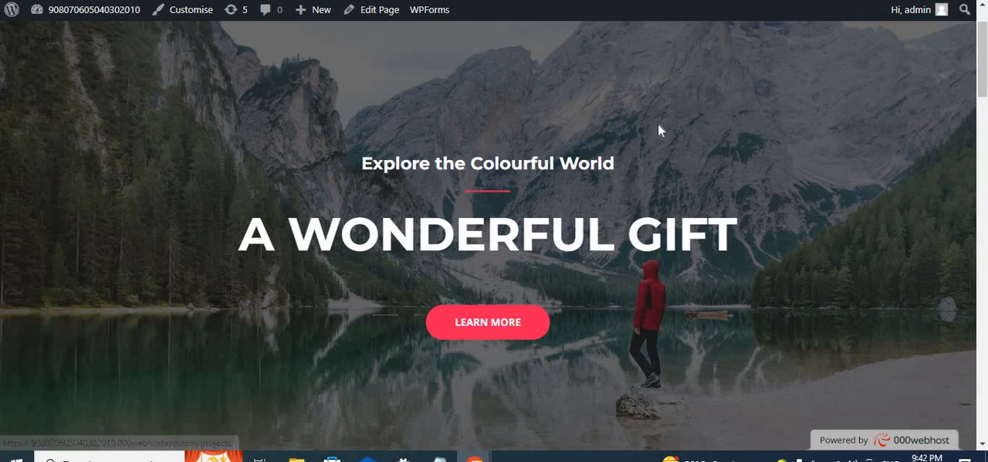
scroll(658, 124, up, 1)
scroll(658, 124, down, 3)
scroll(657, 128, down, 1)
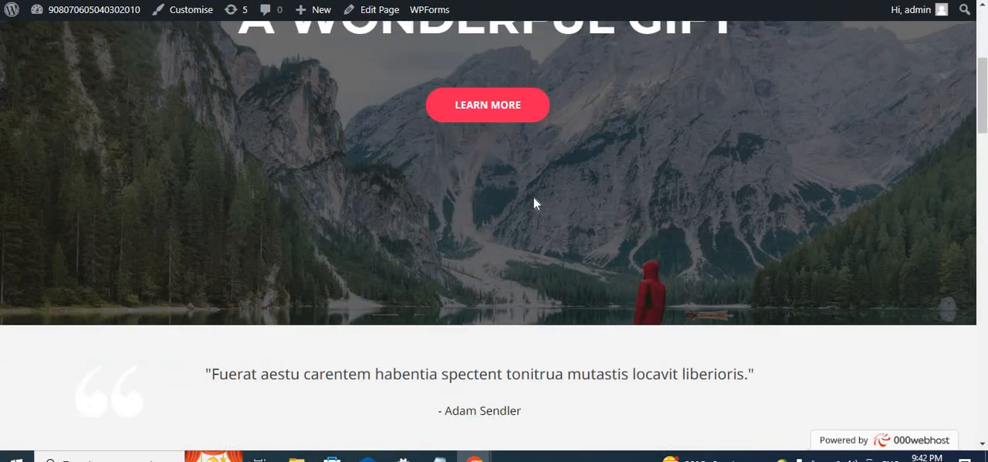
scroll(537, 212, down, 6)
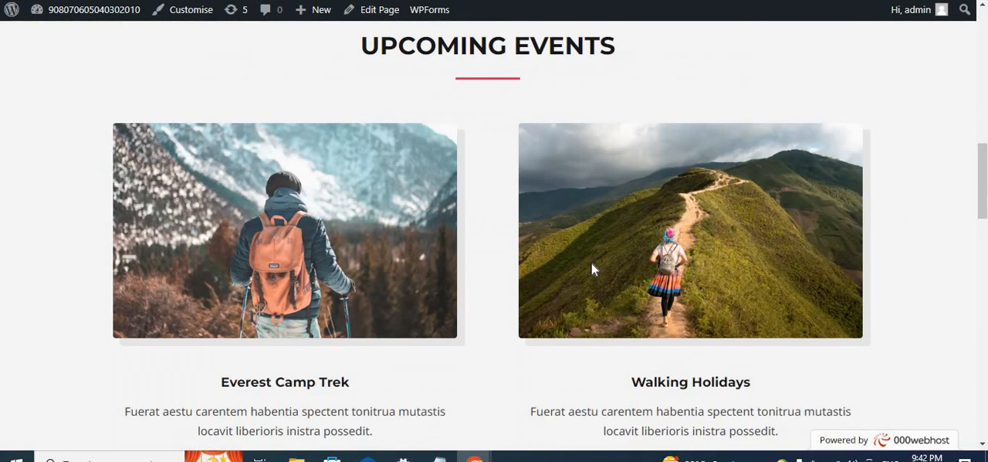
scroll(593, 268, down, 8)
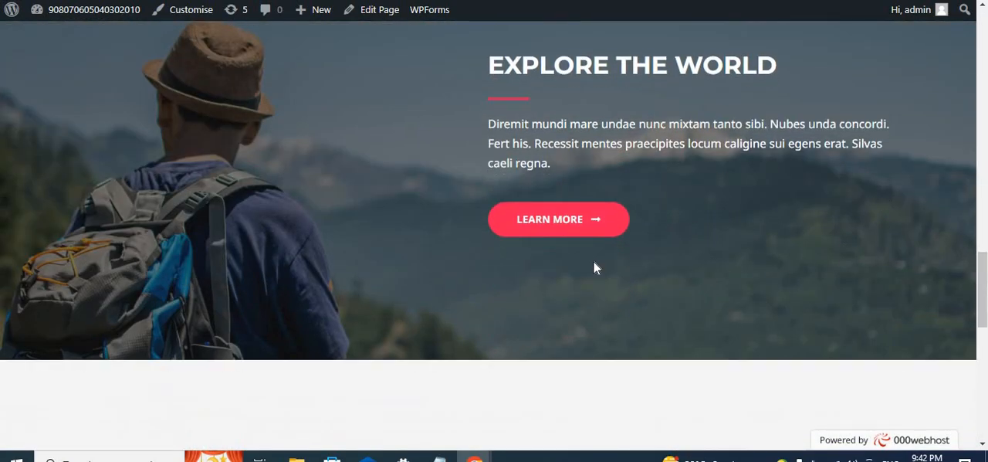
scroll(594, 267, down, 9)
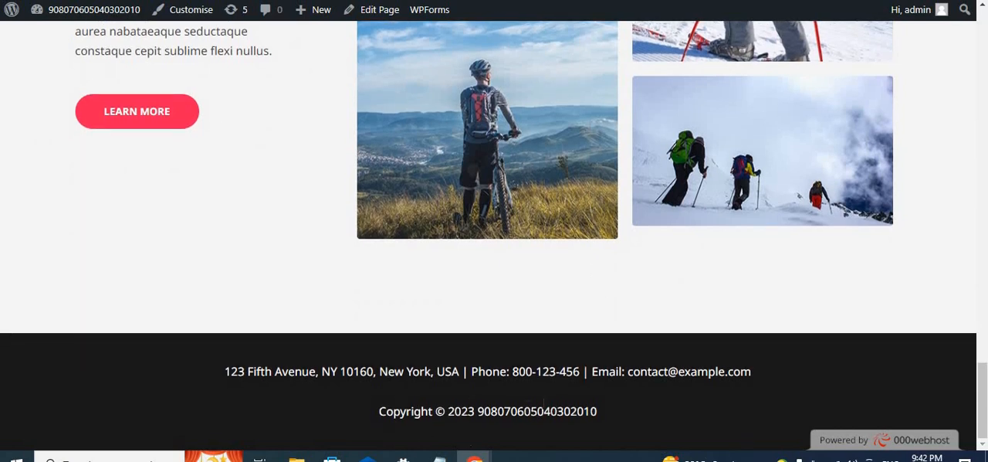
scroll(561, 366, up, 20)
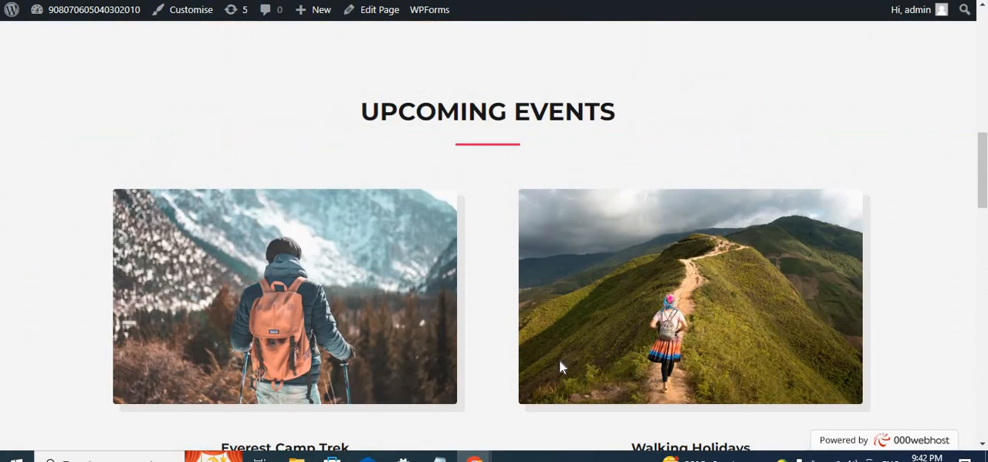
scroll(560, 366, up, 3)
scroll(719, 113, down, 5)
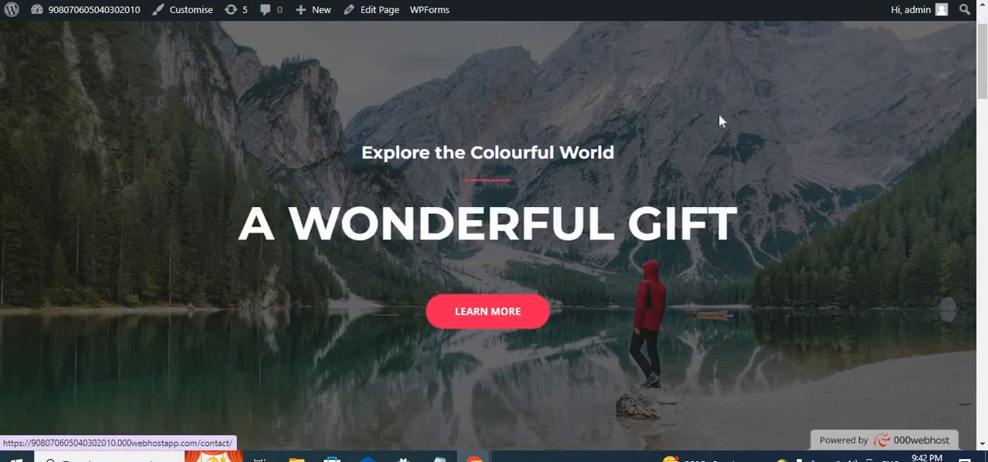
scroll(719, 113, up, 3)
scroll(719, 113, up, 3)
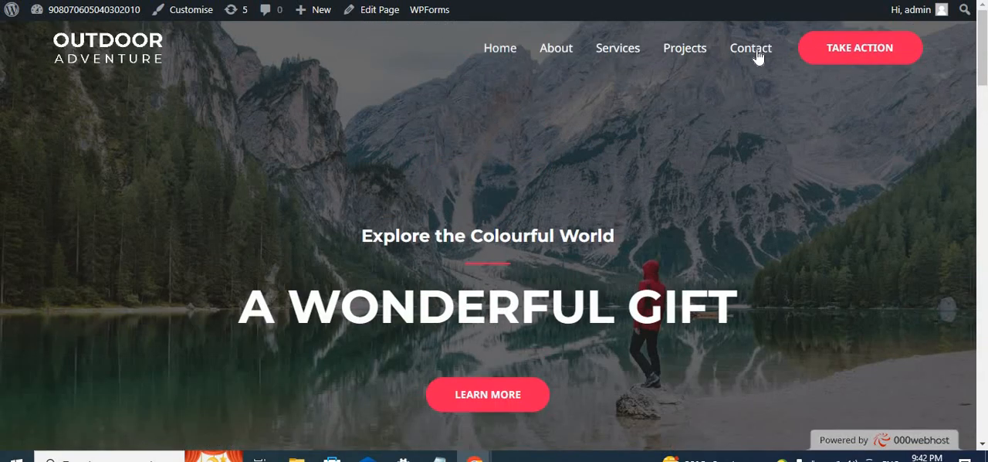
- Review the homepage again, covering the banner, the quote, the upcoming event cards and the photo gallery down to the footer
scroll(580, 292, down, 2)
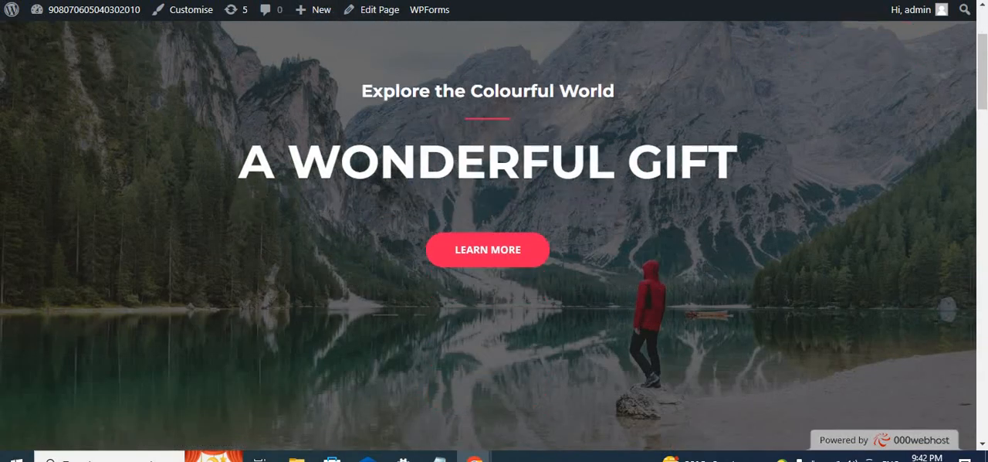
scroll(599, 279, down, 3)
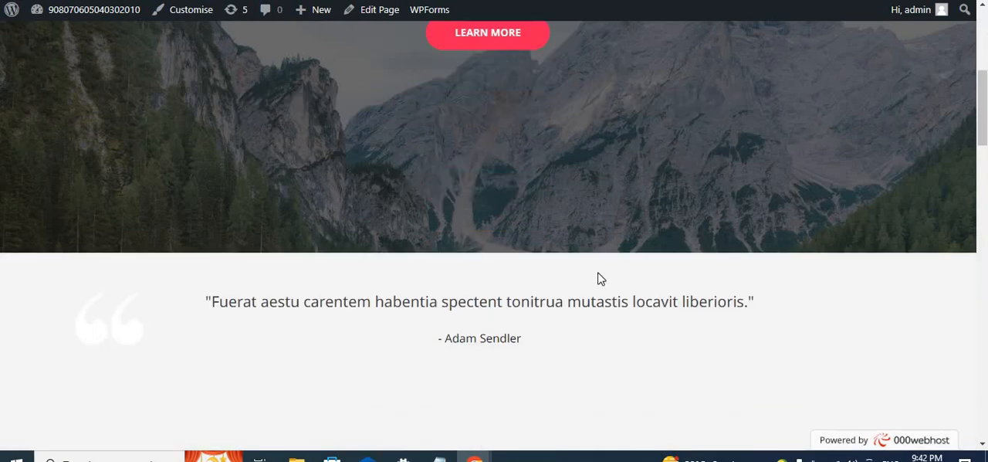
scroll(599, 279, up, 5)
scroll(599, 276, down, 5)
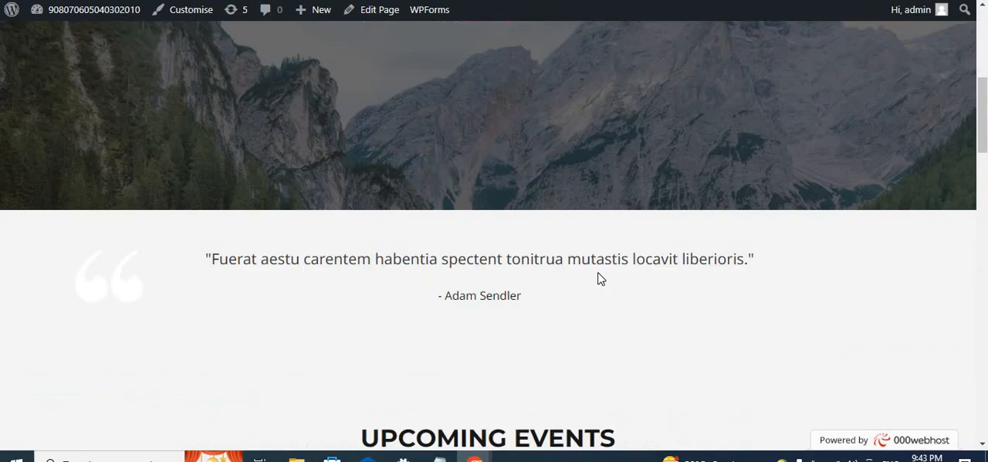
scroll(584, 246, down, 15)
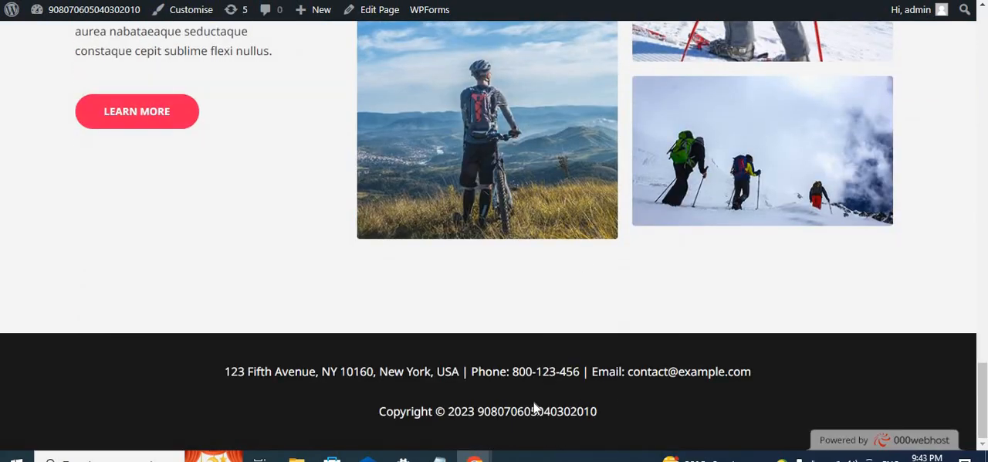
scroll(620, 319, up, 20)
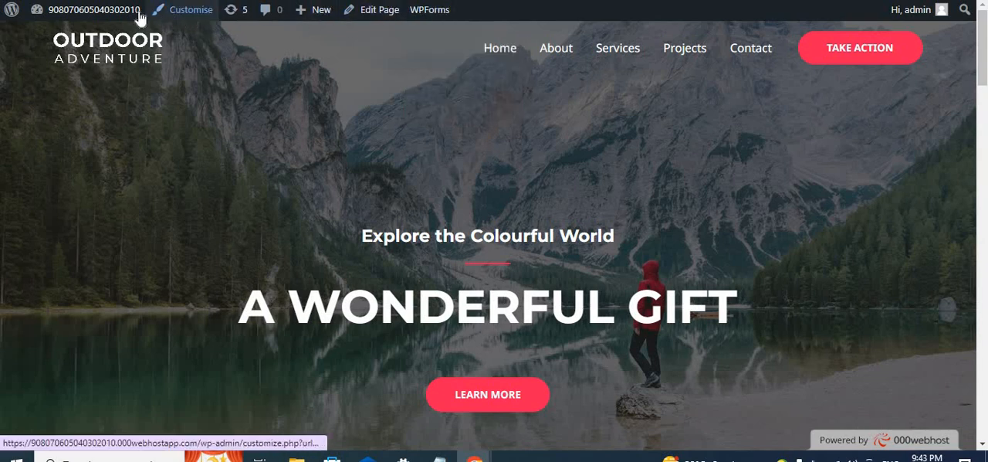
mouse_move(95, 17)
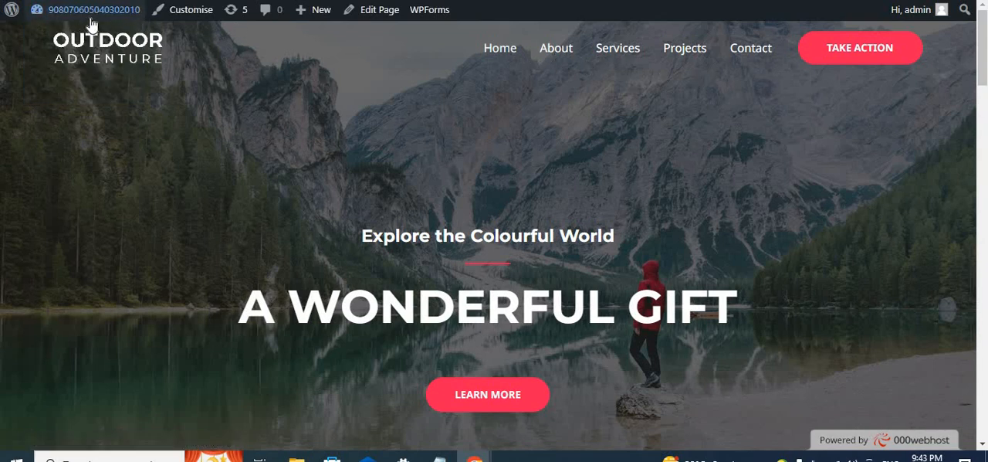
scroll(498, 249, down, 6)
scroll(498, 255, down, 4)
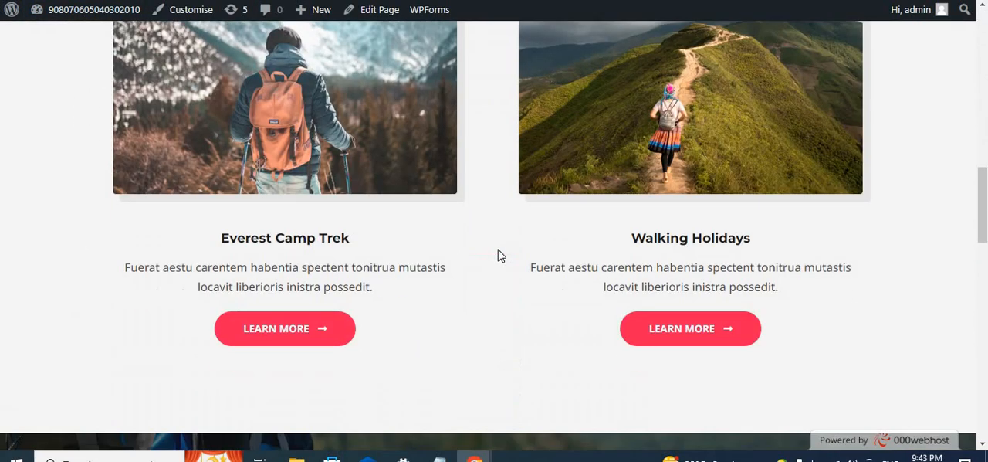
scroll(501, 255, up, 10)
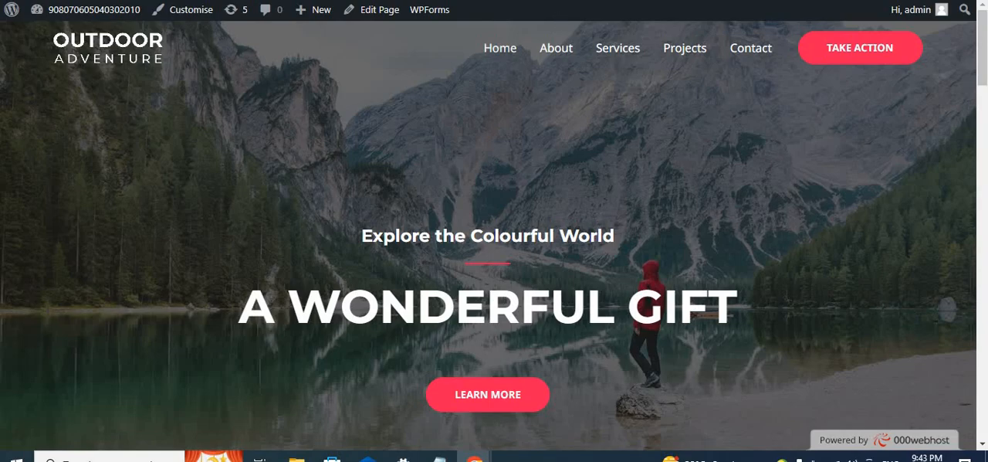
- Leave the failed website-building page and go from the new homepage to the site's WordPress dashboard
key(ctrl+shift+Tab)
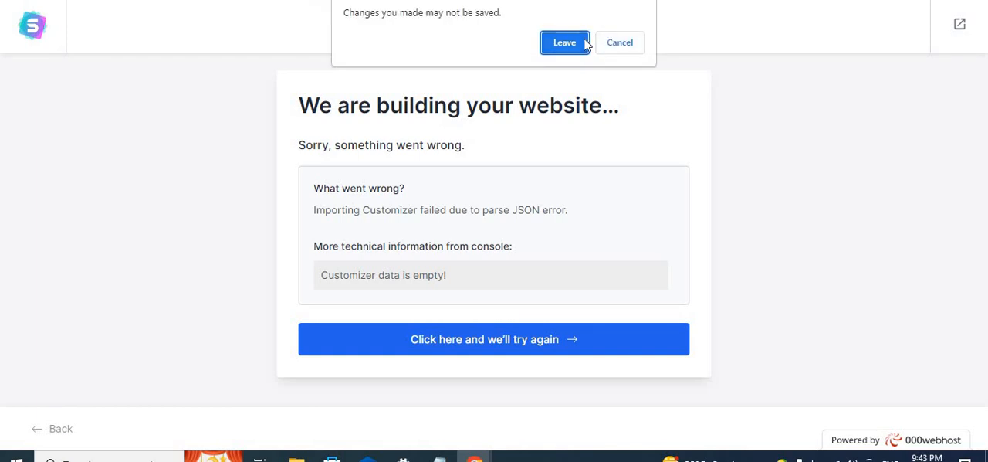
click(564, 43)
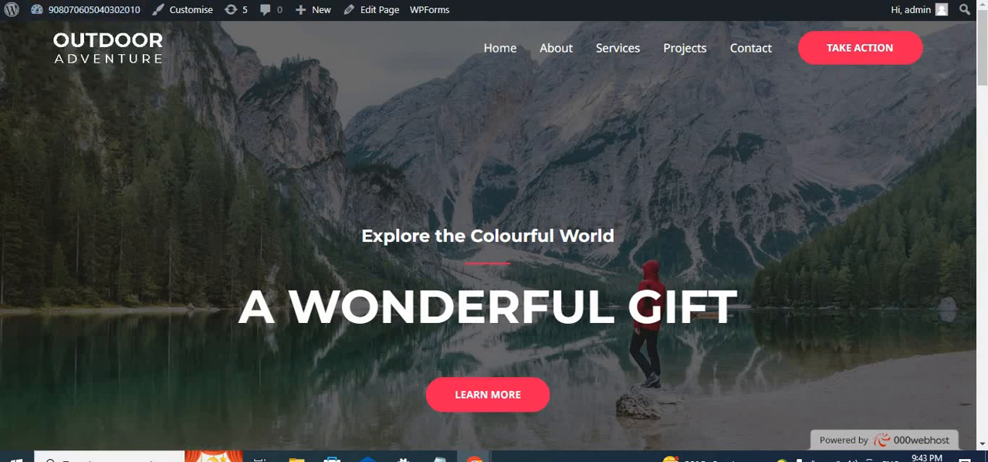
right_click(217, 1)
click(307, 37)
mouse_move(62, 15)
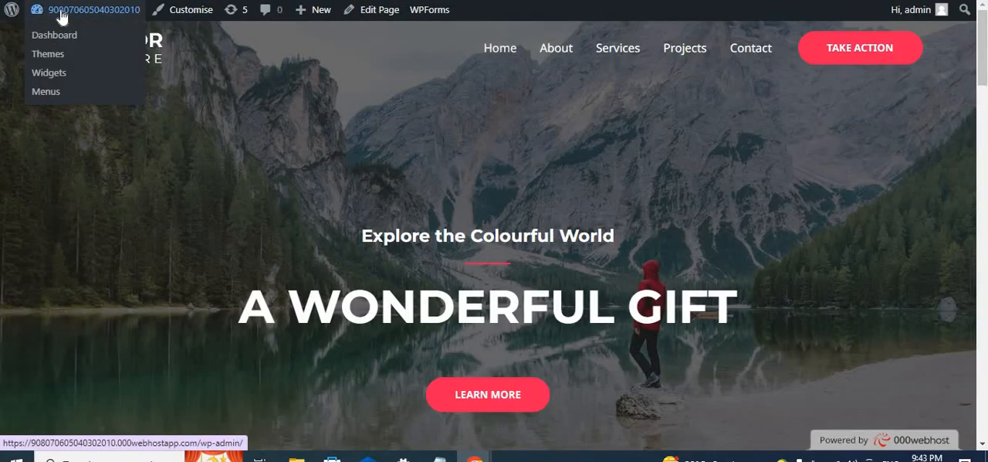
click(62, 15)
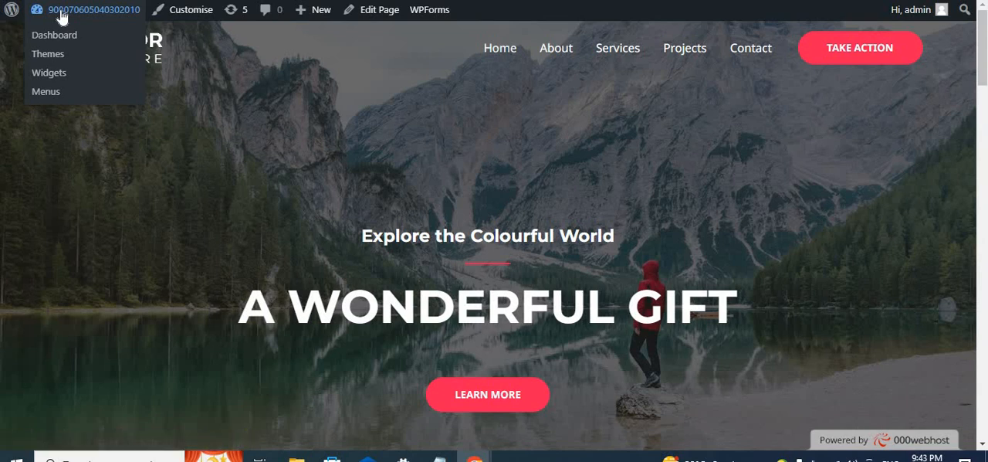
- Look through the dashboard, including the Elementor, Templates, Appearance and Plugins admin entries, the Starter Templates notice and the WPForms widget
scroll(38, 312, down, 3)
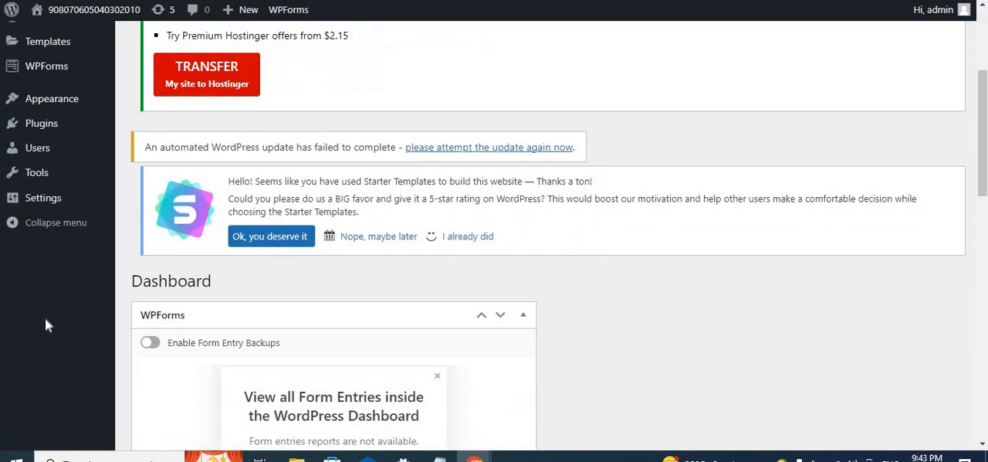
scroll(45, 318, up, 2)
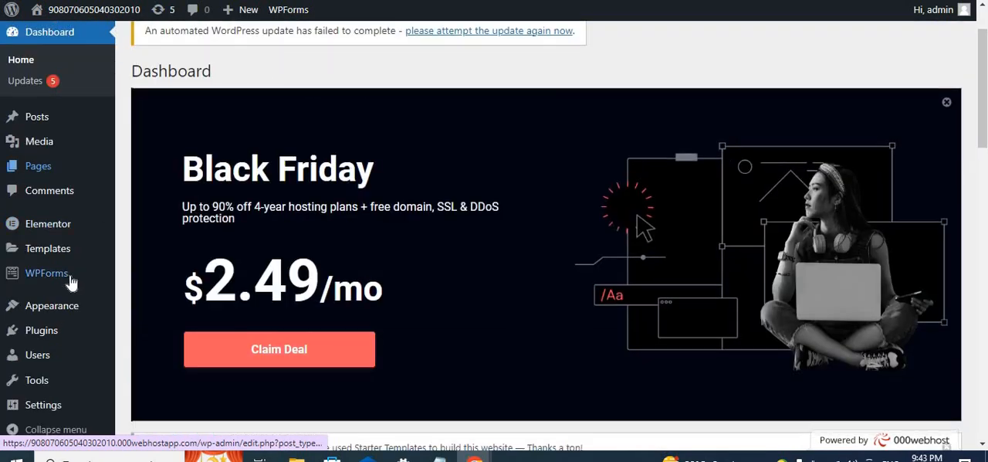
scroll(31, 324, down, 1)
mouse_move(81, 340)
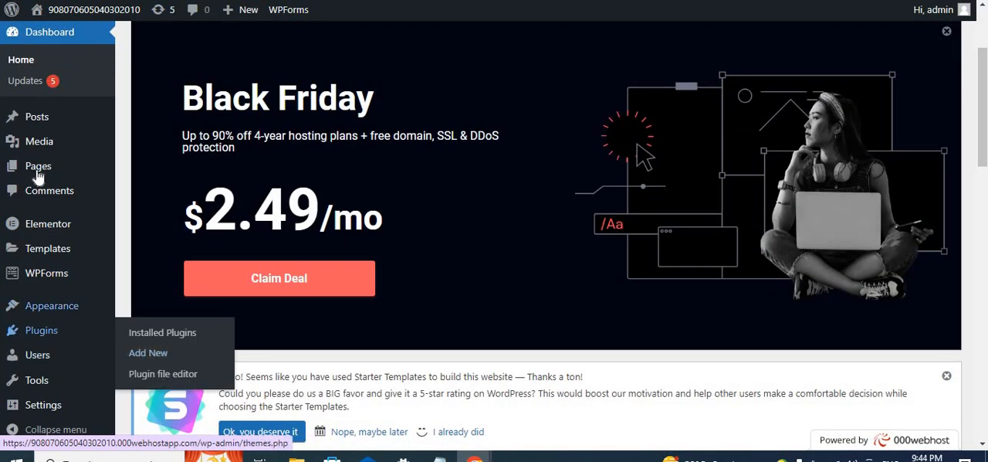
scroll(414, 299, down, 1)
scroll(417, 298, down, 4)
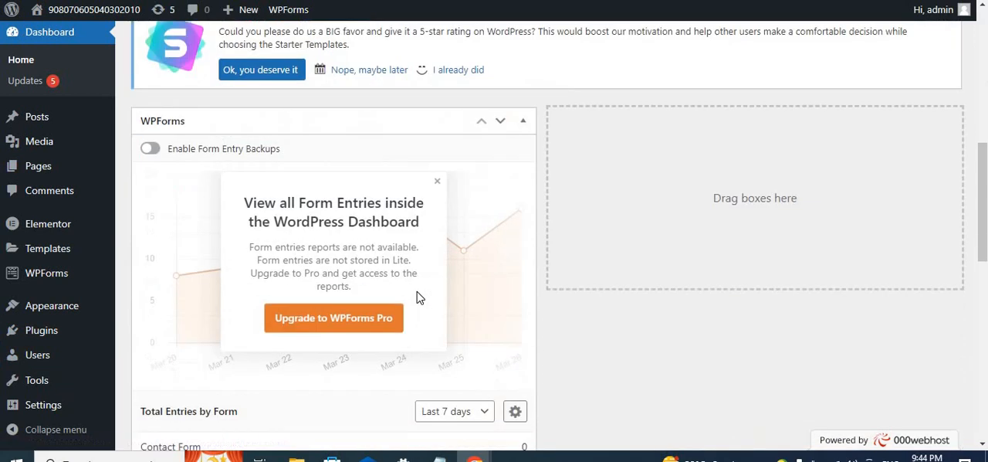
scroll(417, 291, up, 6)
scroll(417, 291, down, 7)
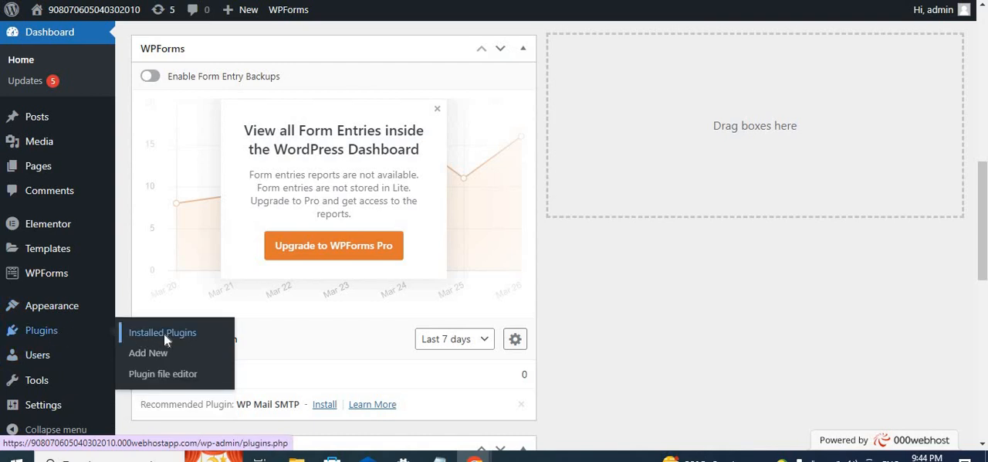
- Open the list of installed plugins and review its entries, including Elementor and Starter Templates
click(164, 333)
scroll(433, 415, down, 4)
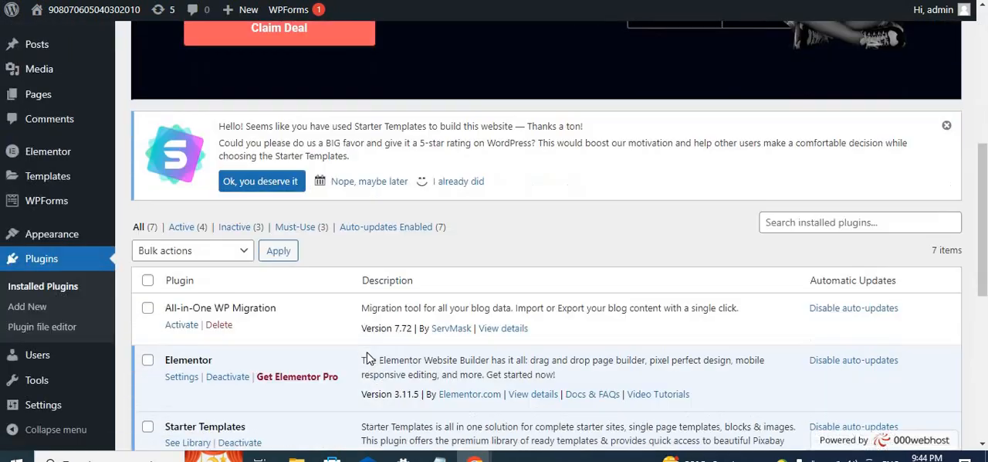
scroll(368, 358, down, 3)
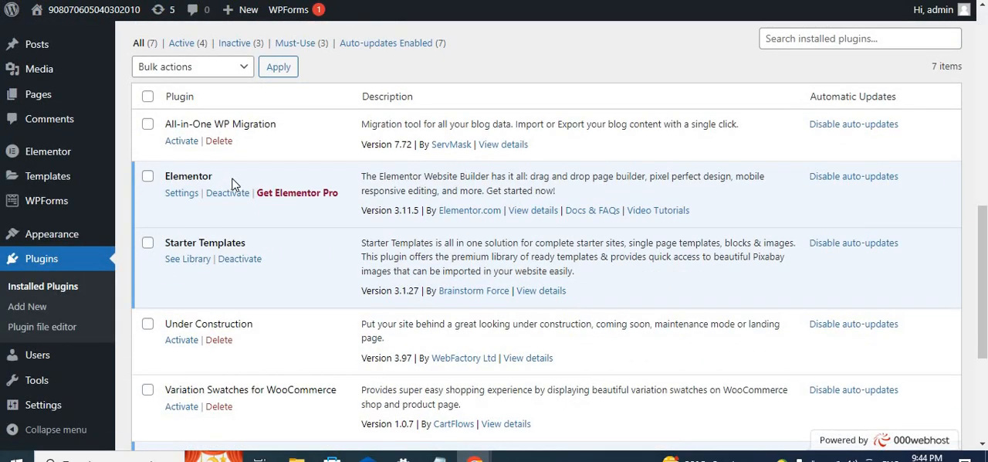
scroll(235, 187, down, 1)
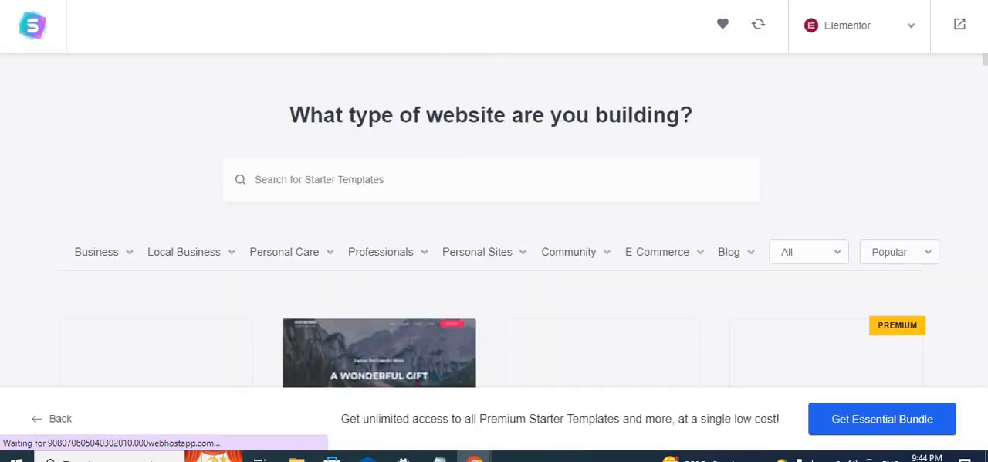
- Look over the website categories in the Starter Templates library and filter the templates by E-Commerce
scroll(480, 290, down, 3)
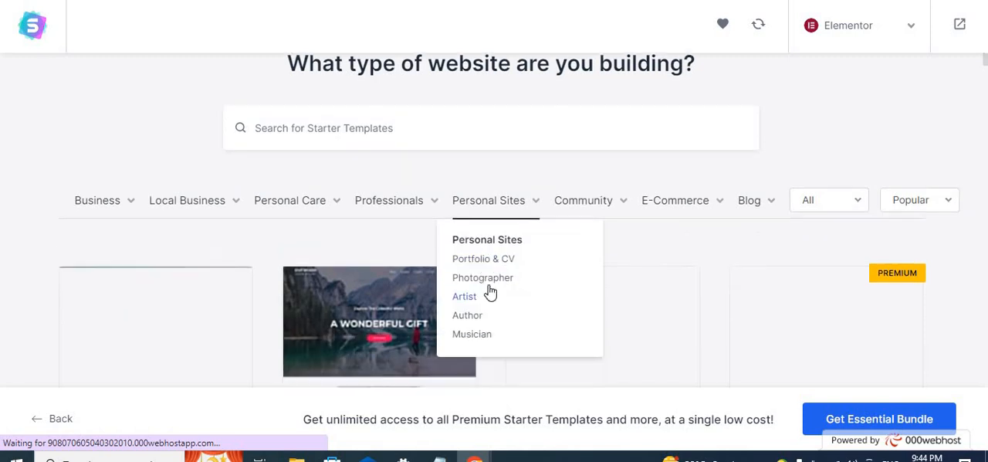
mouse_move(704, 71)
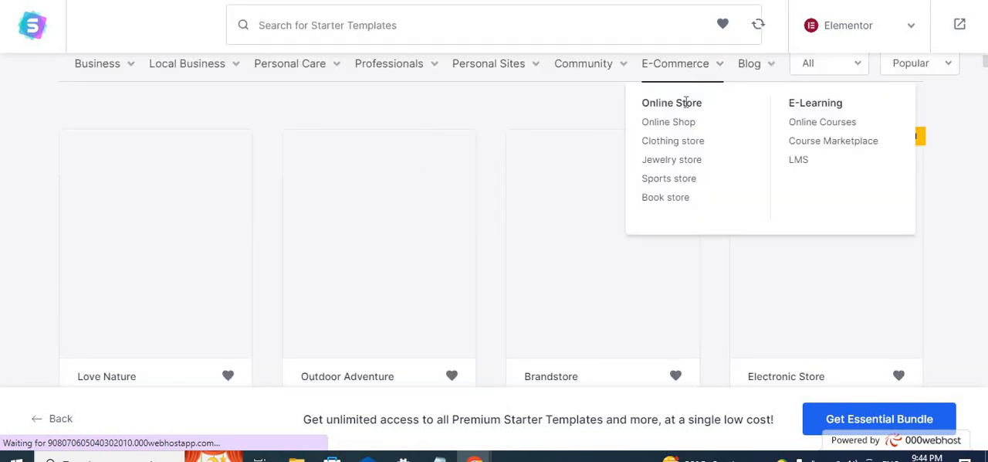
click(689, 70)
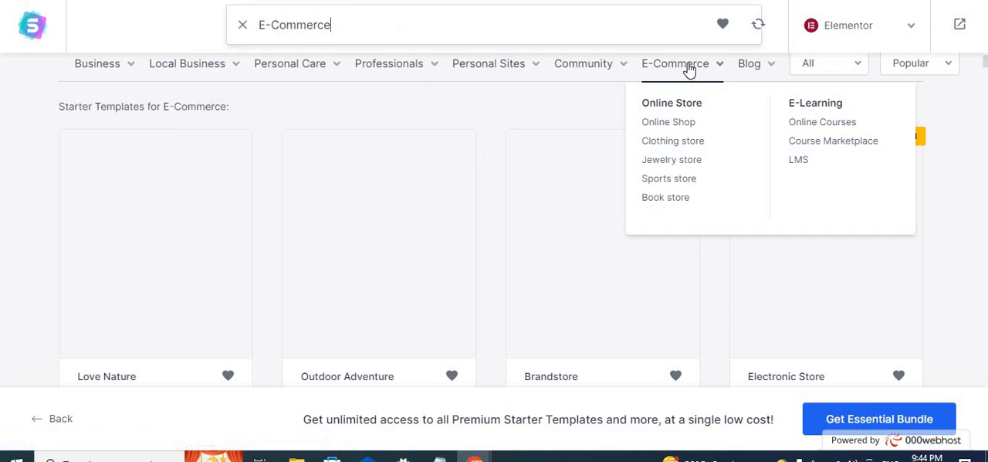
- Browse the E-Commerce starter templates, comparing the free and premium store designs
scroll(569, 272, down, 3)
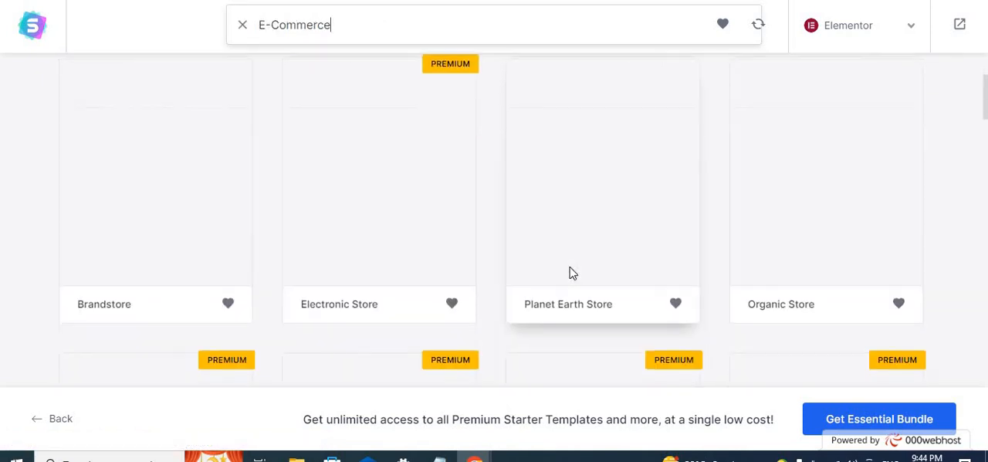
scroll(578, 273, down, 5)
scroll(672, 276, down, 2)
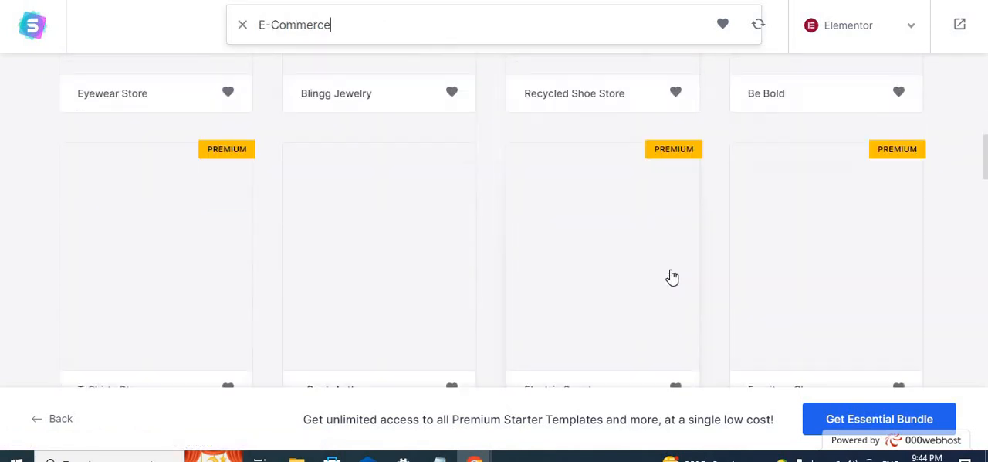
scroll(673, 276, up, 10)
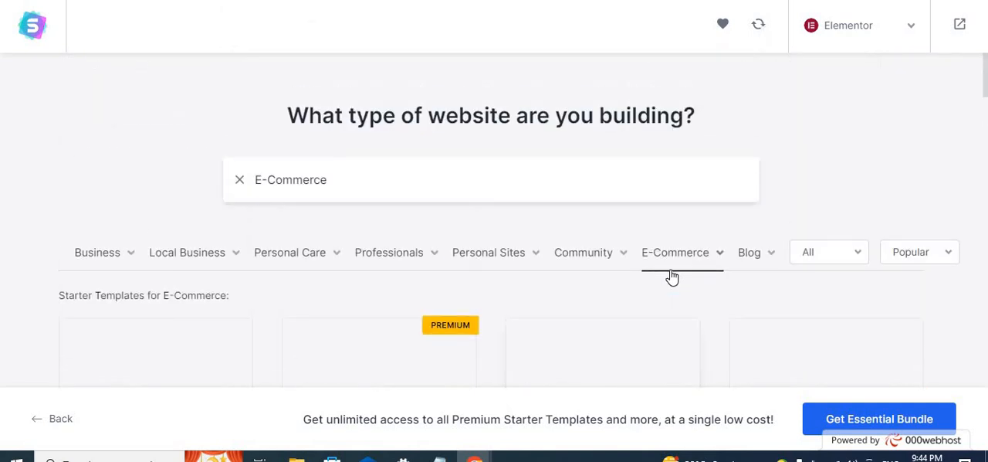
scroll(673, 276, down, 3)
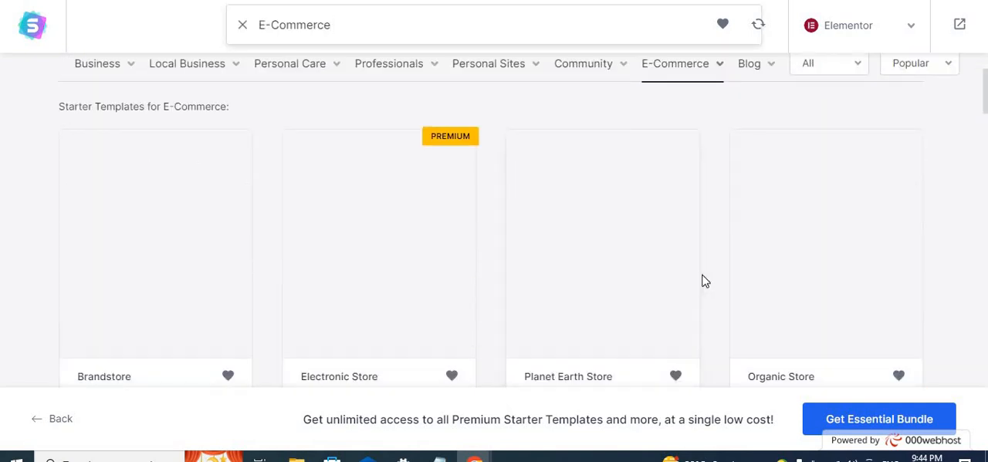
scroll(703, 281, down, 6)
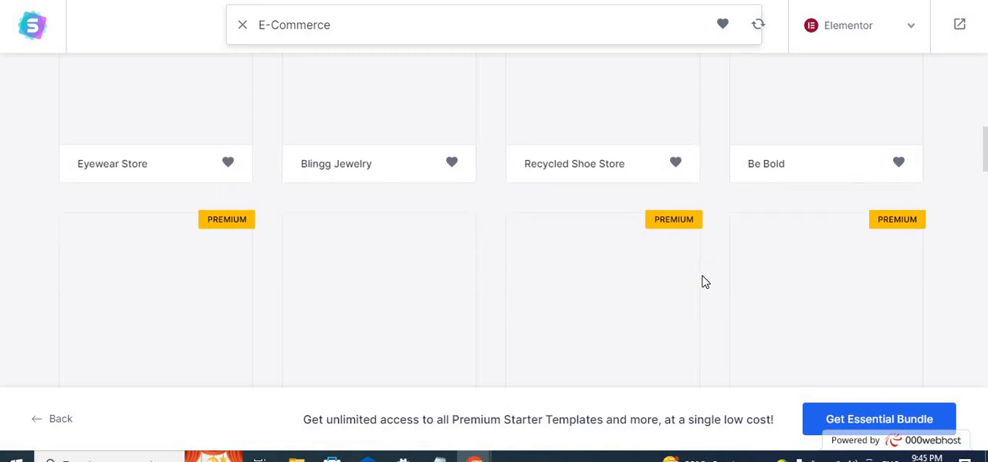
scroll(703, 281, down, 8)
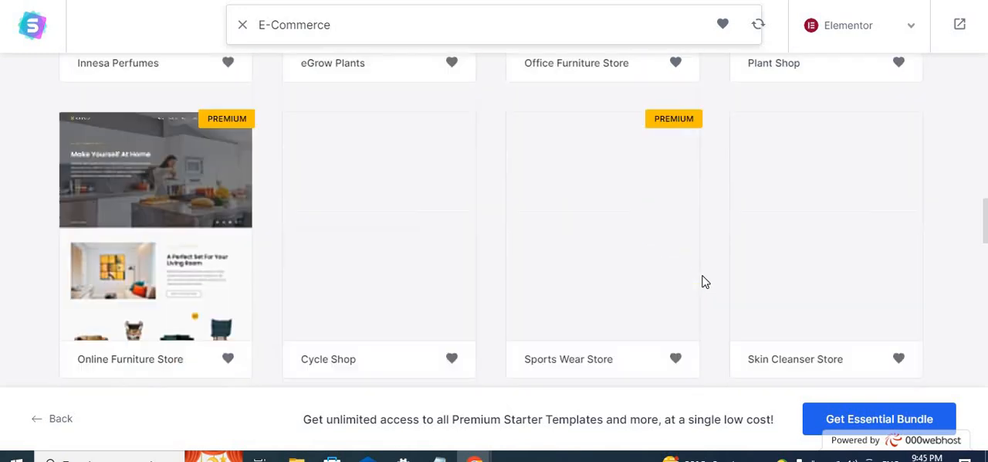
scroll(703, 281, down, 3)
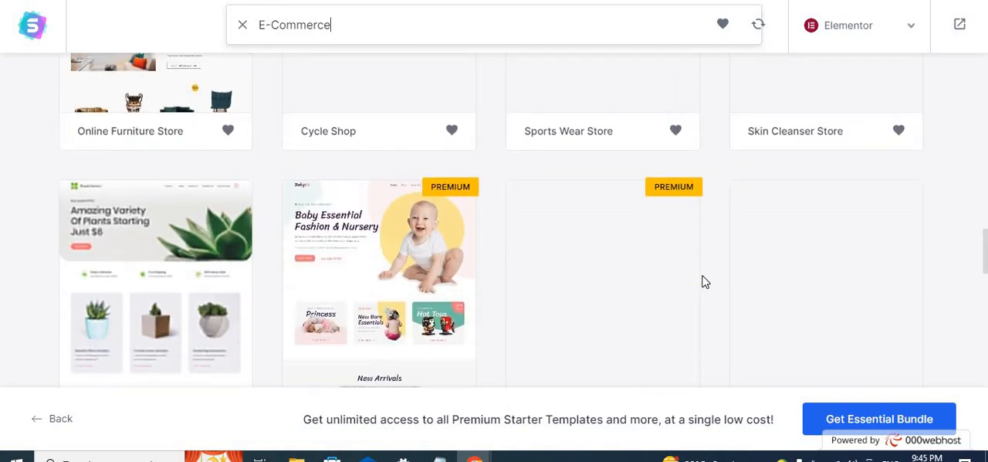
scroll(703, 281, down, 3)
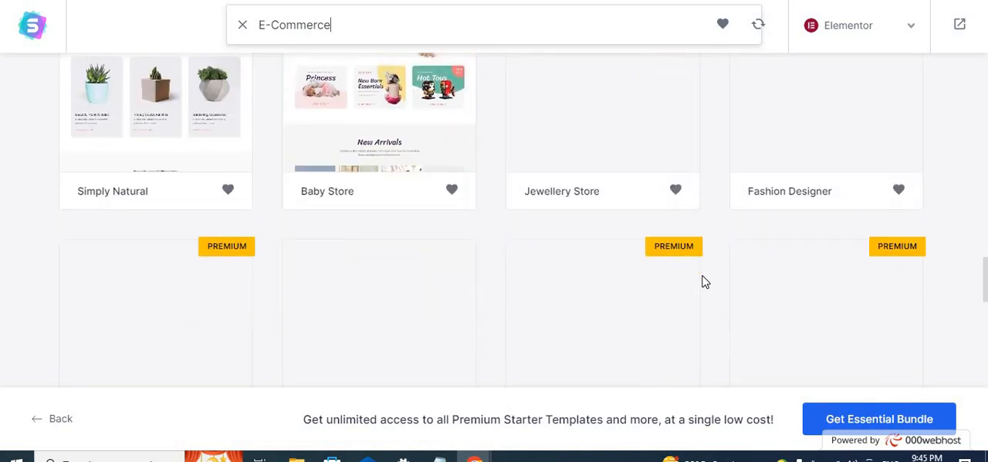
scroll(596, 241, up, 6)
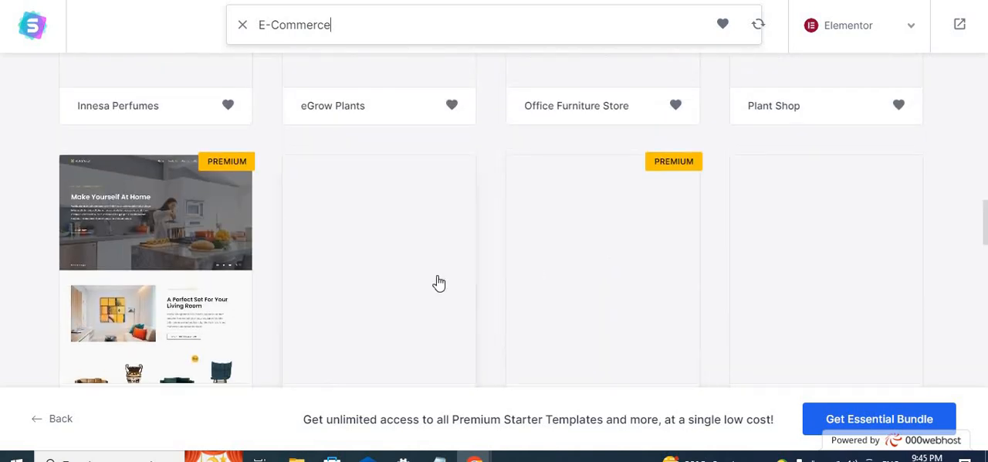
scroll(438, 284, up, 4)
scroll(571, 279, up, 8)
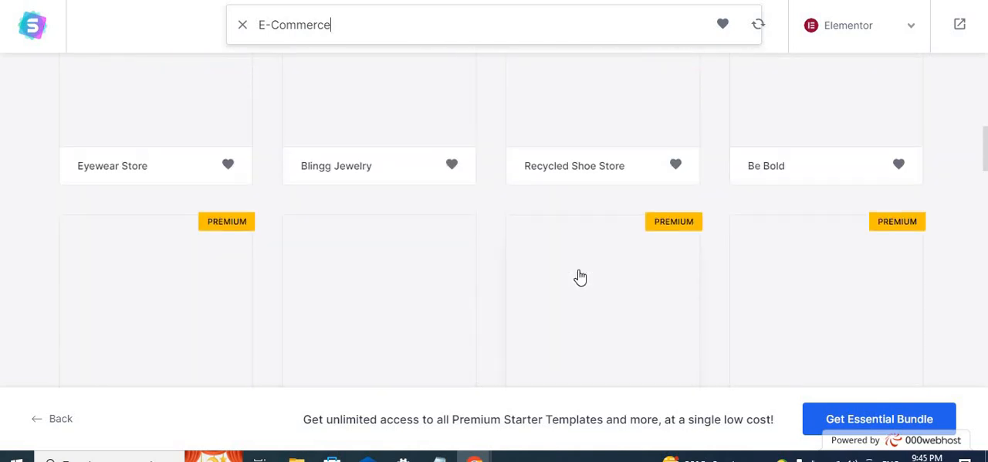
scroll(581, 277, down, 12)
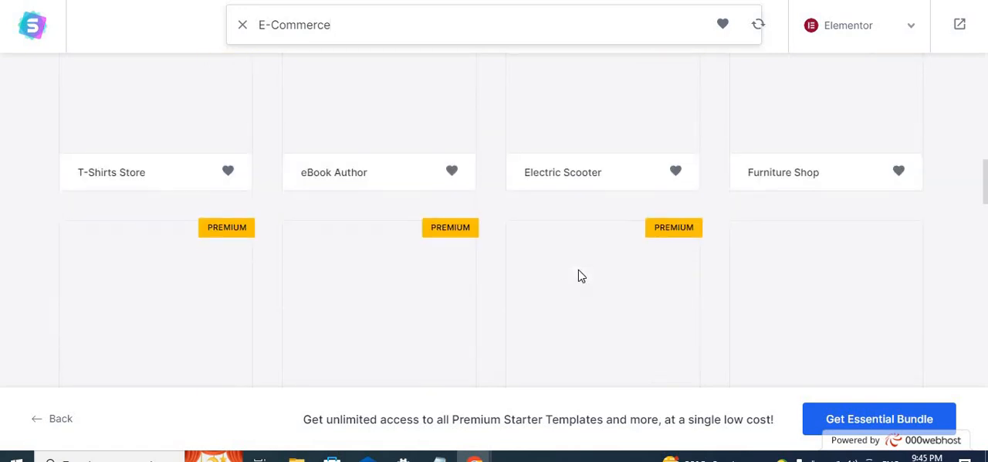
scroll(582, 277, down, 4)
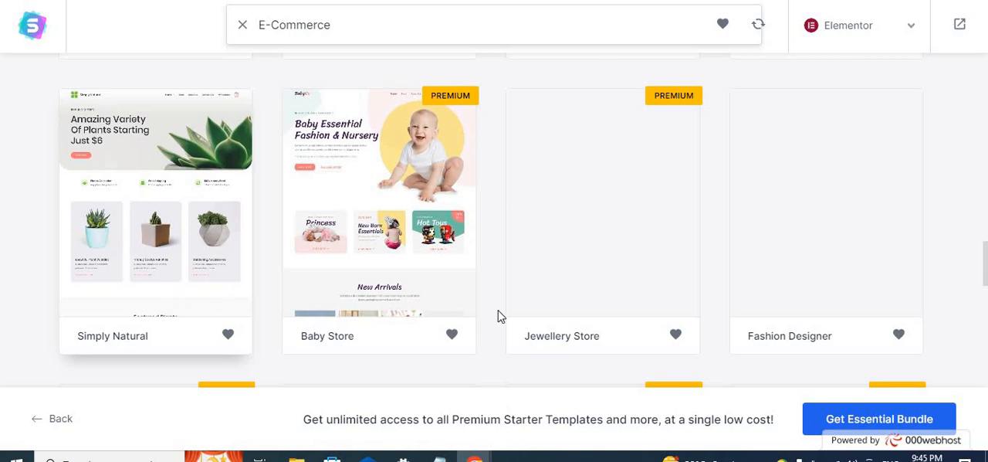
- Look through more E-Commerce starter templates and choose the Cosmetics Store template
scroll(657, 313, down, 6)
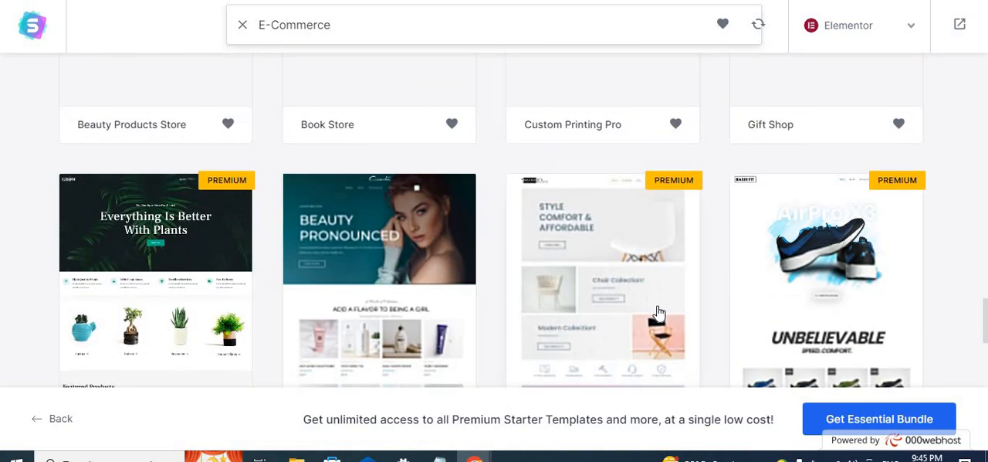
scroll(657, 314, down, 3)
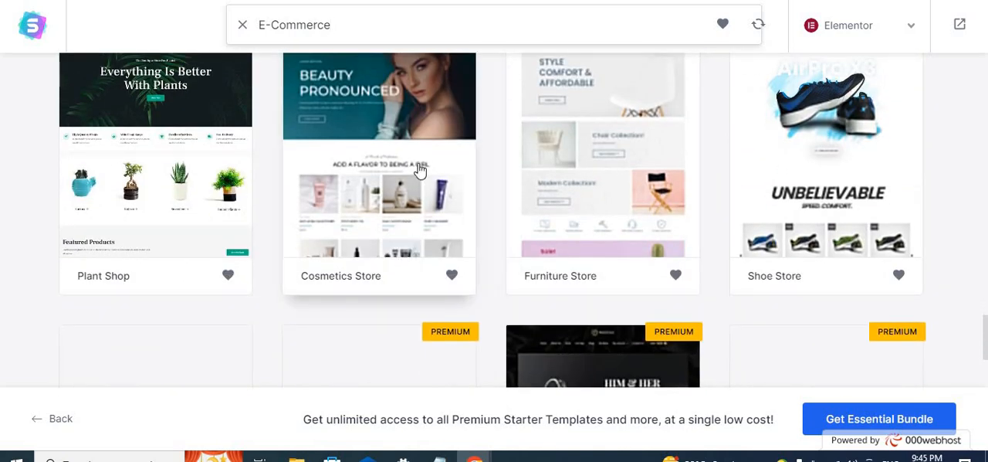
scroll(420, 169, up, 3)
scroll(402, 257, down, 3)
click(412, 246)
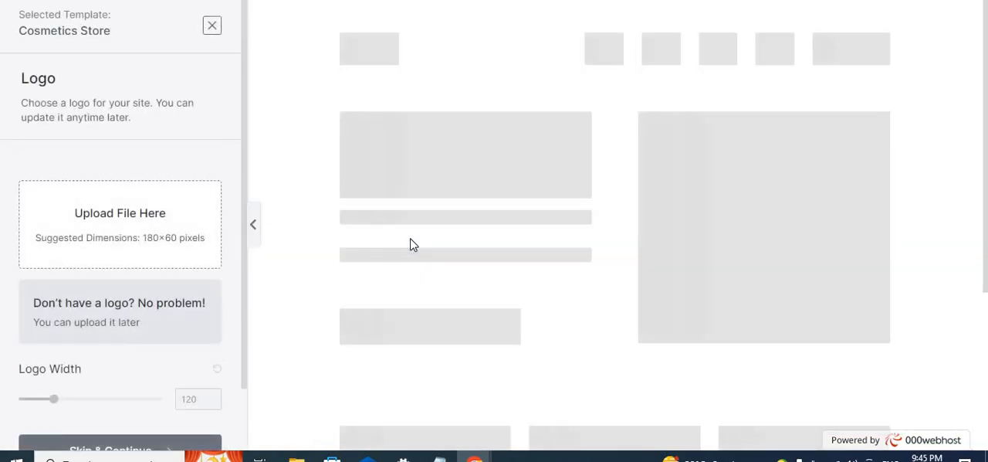
- Look over the Cosmetics Store preview and logo settings, and continue without uploading a logo
scroll(553, 239, down, 3)
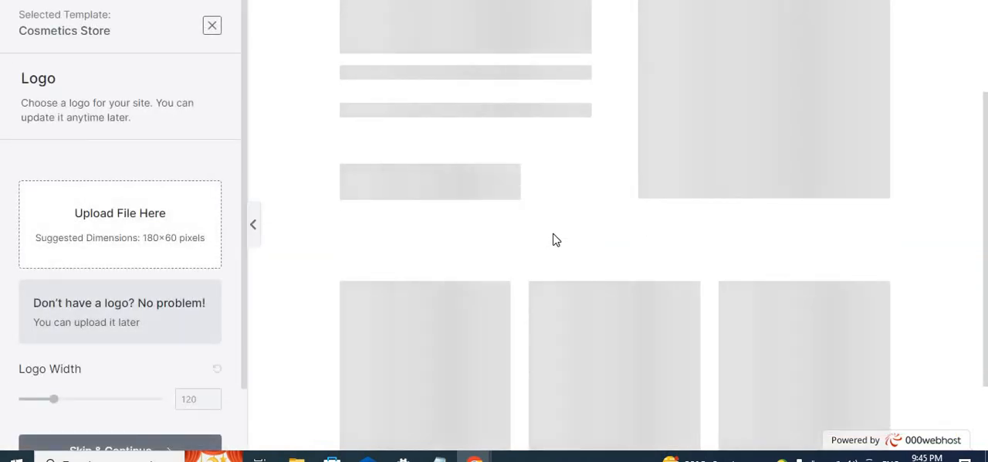
scroll(165, 379, down, 1)
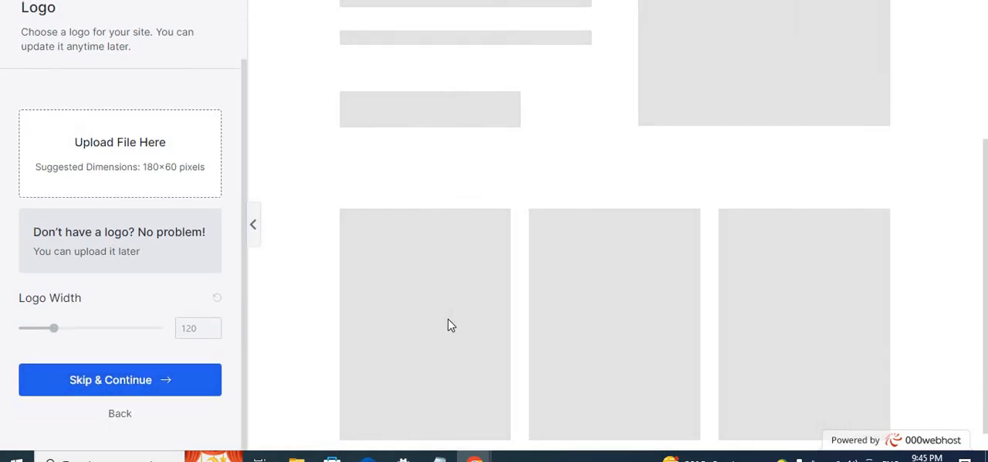
scroll(457, 317, up, 3)
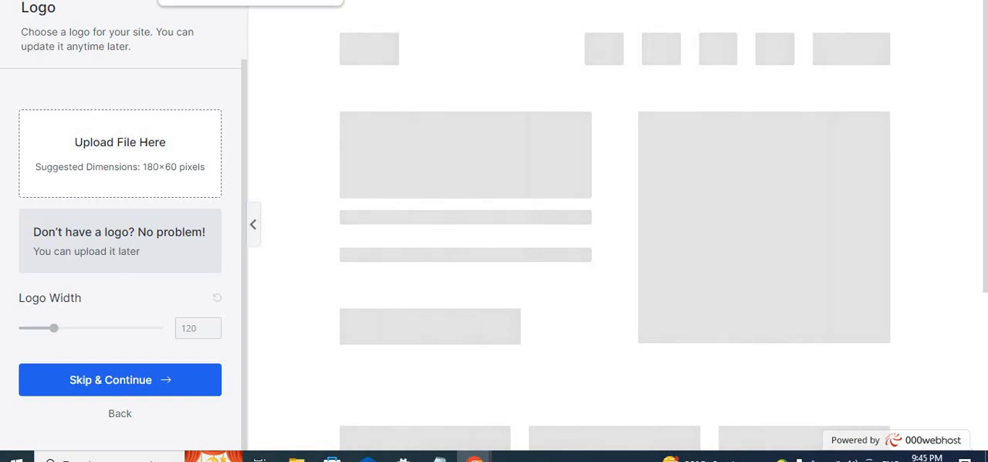
click(157, 391)
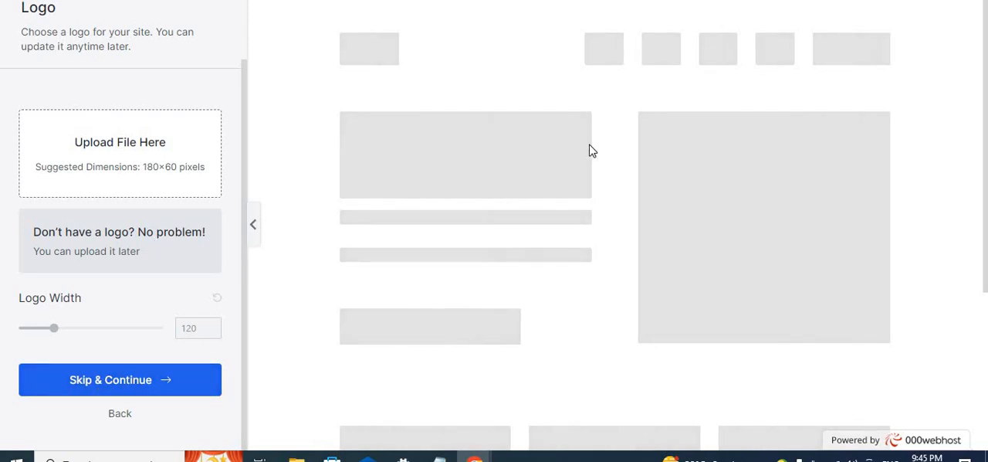
scroll(591, 152, down, 2)
scroll(436, 284, up, 2)
click(104, 380)
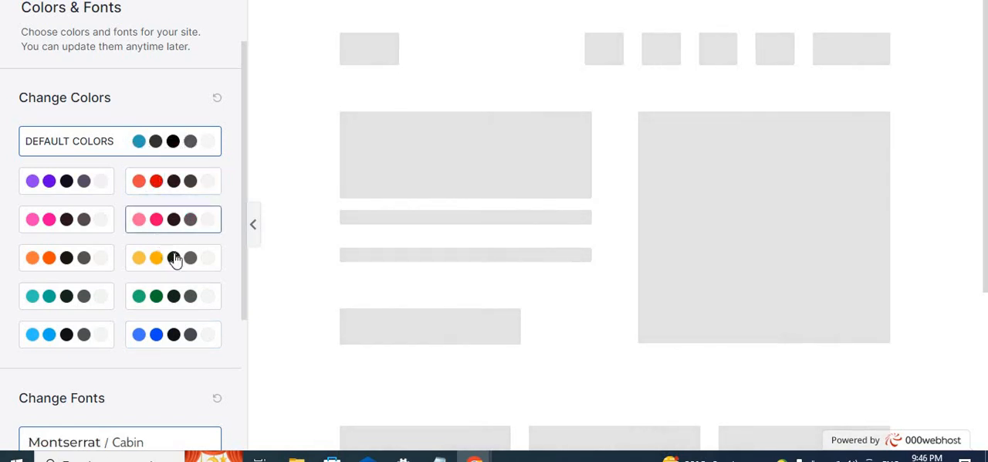
- Keep the default colors and the Montserrat / Cabin fonts, and continue to the final import form
scroll(168, 349, down, 1)
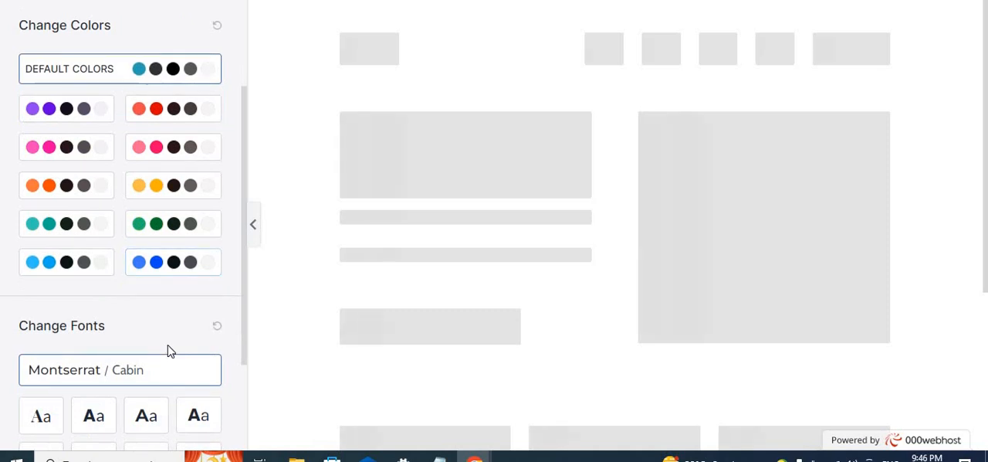
scroll(170, 351, down, 2)
click(148, 393)
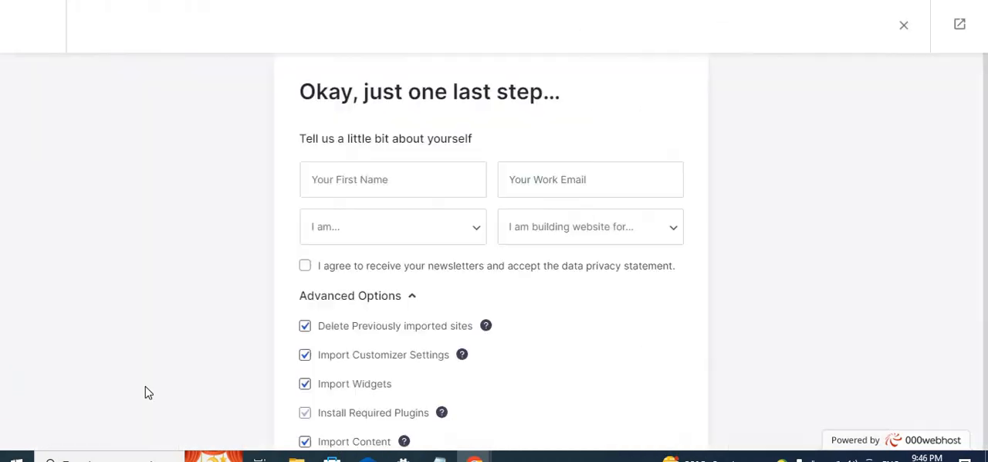
- Review the advanced import options and try to build the website with all of them enabled and the personal details left blank
scroll(431, 345, down, 3)
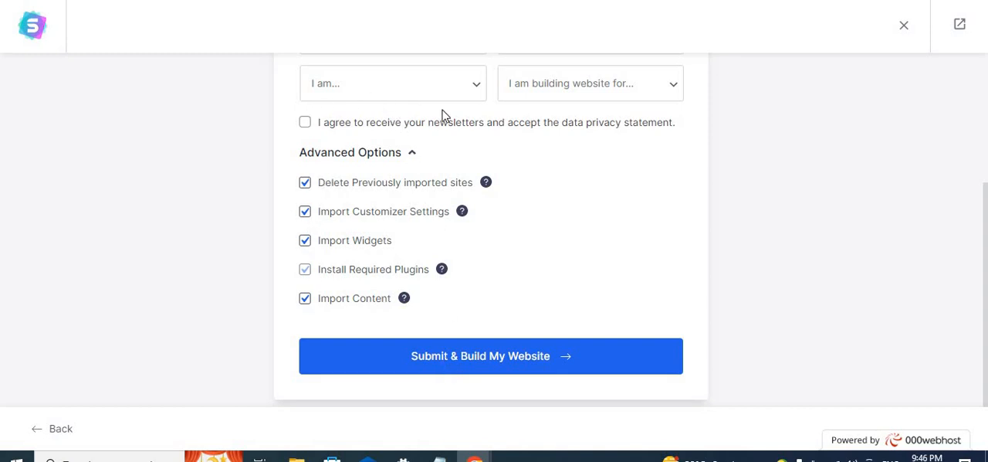
scroll(441, 114, up, 2)
scroll(444, 115, down, 2)
click(485, 366)
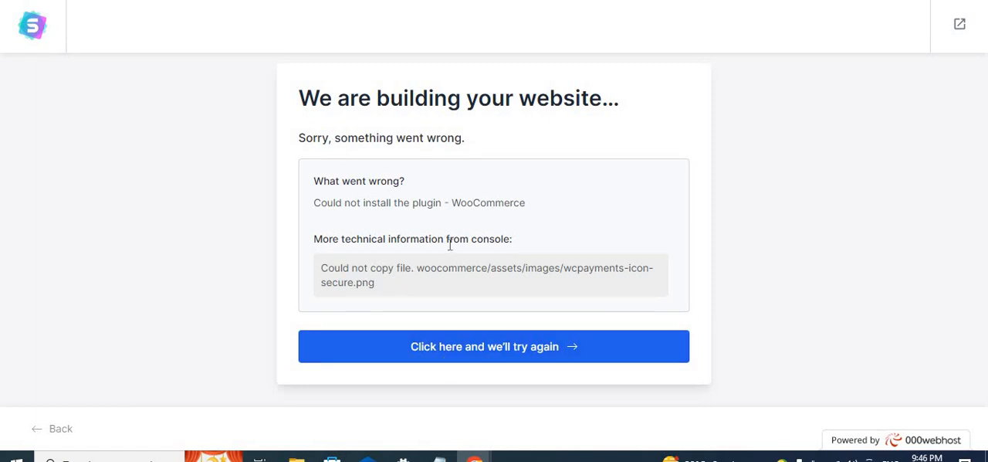
- Retry the Cosmetics Store import, this time agreeing to the newsletters and data privacy statement
click(447, 347)
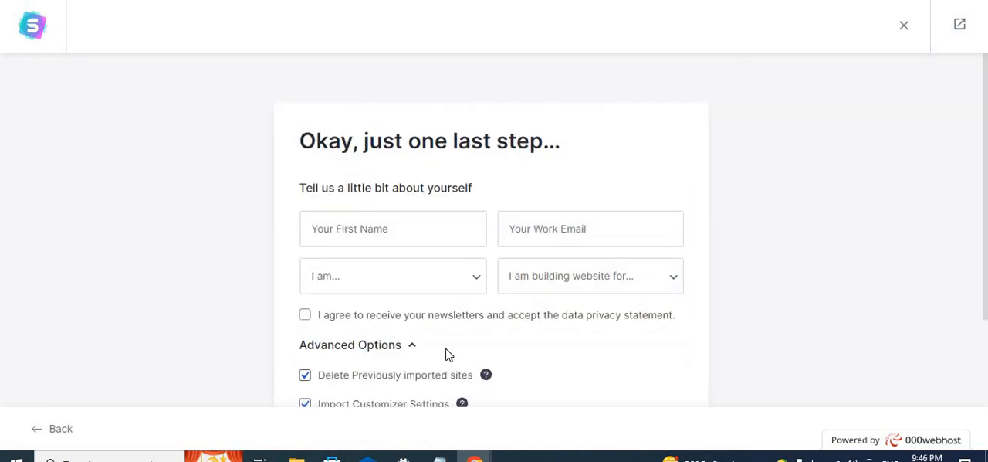
scroll(447, 354, down, 2)
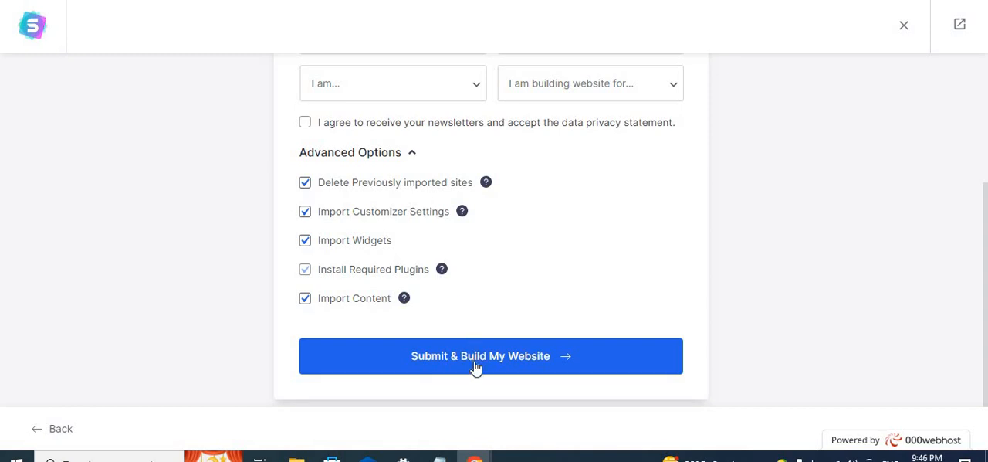
click(305, 123)
click(462, 367)
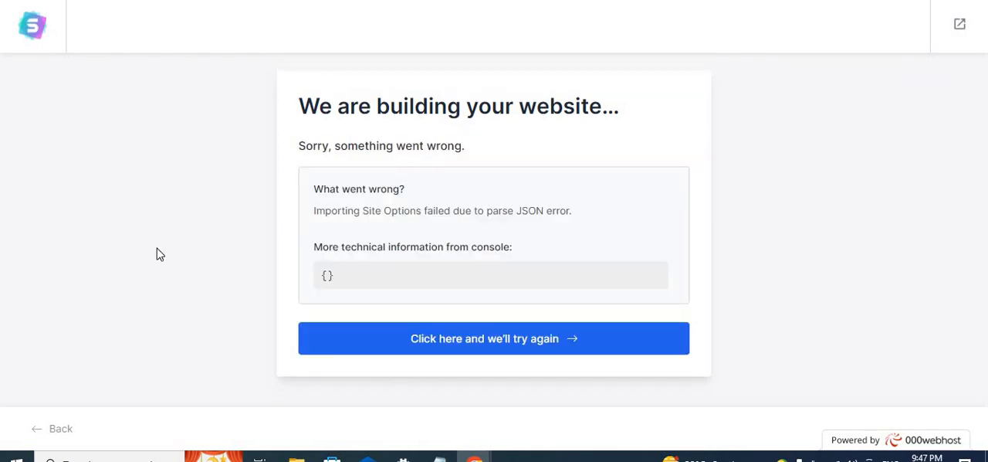
- Restart the website build once more with the newsletter and privacy agreement ticked again
click(554, 350)
scroll(271, 211, down, 1)
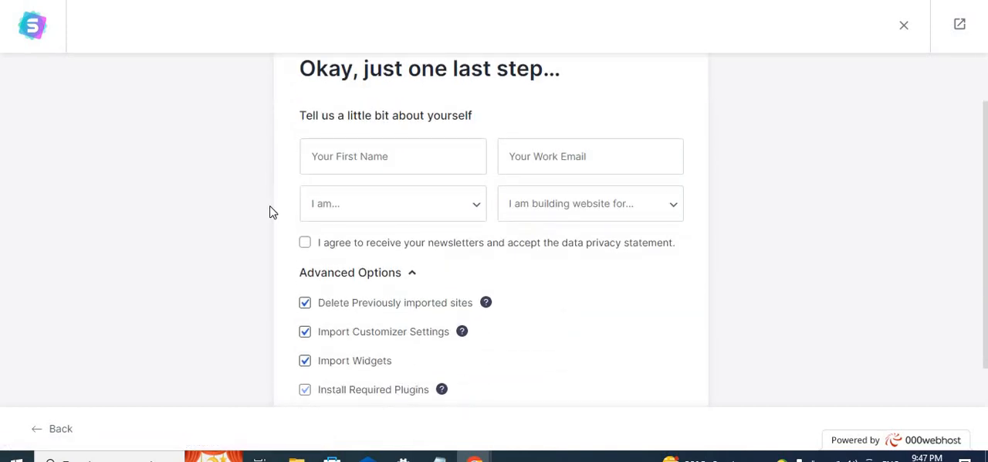
click(306, 244)
scroll(481, 283, down, 2)
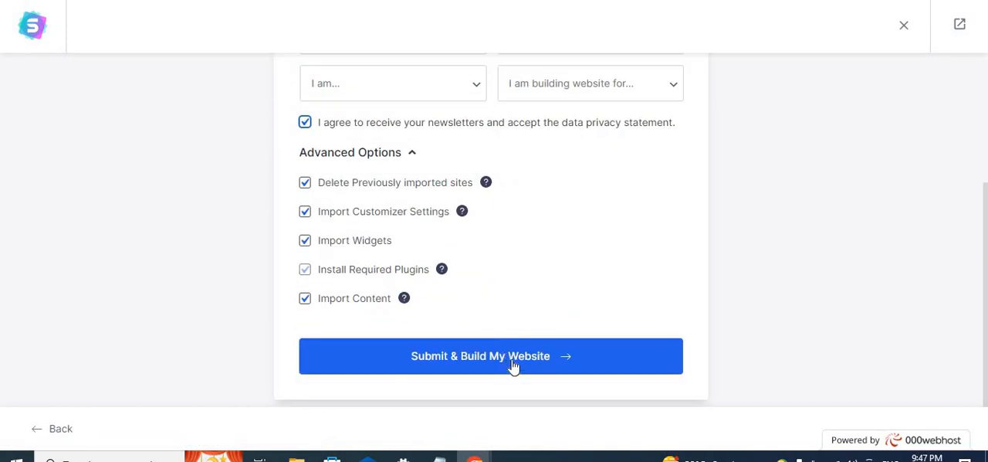
click(512, 360)
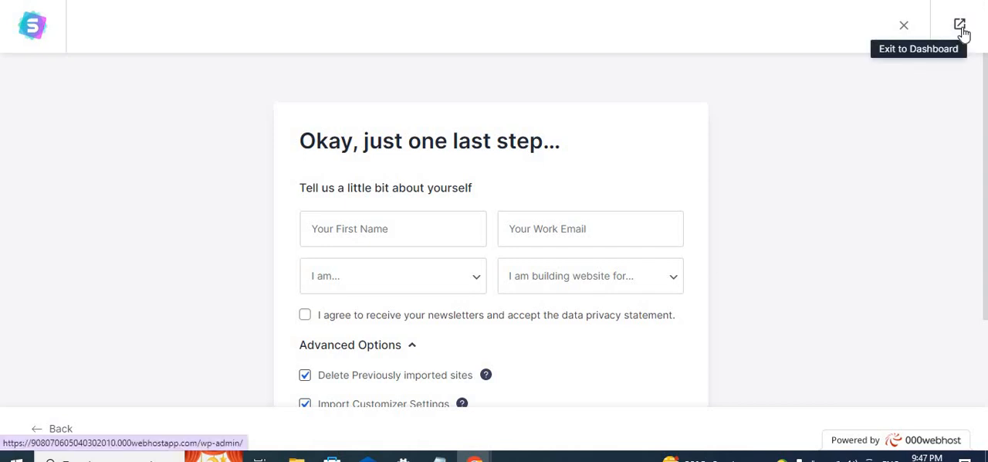
- Exit the template import to the WordPress dashboard address and duplicate that browser tab
click(961, 29)
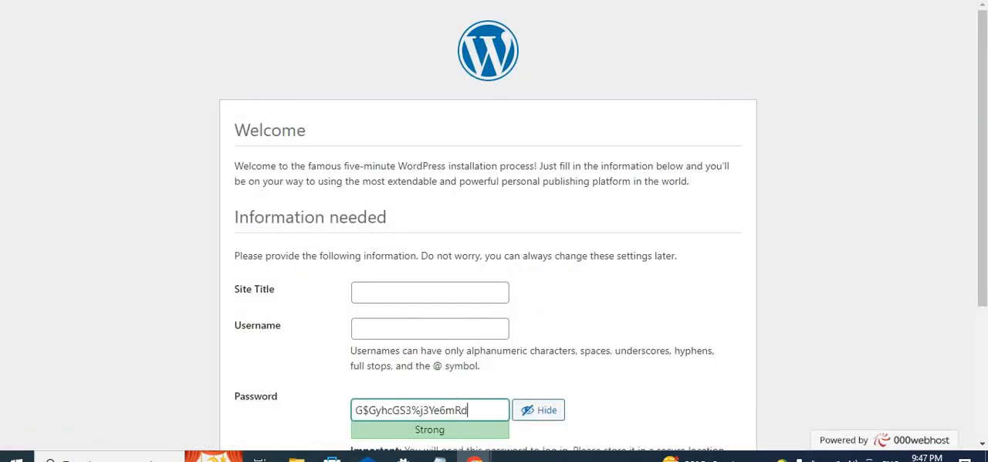
right_click(392, 2)
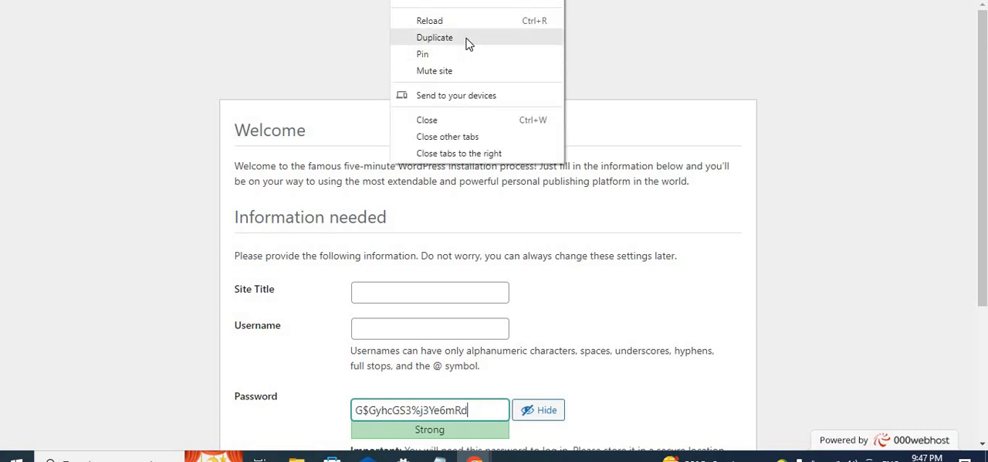
click(467, 41)
- Check the other open site tabs and look through the fields of the WordPress installation form
click(193, 1)
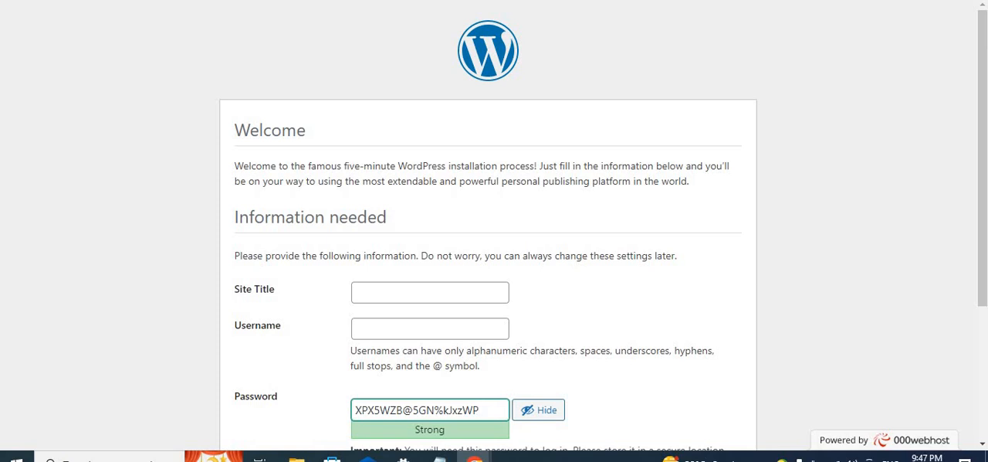
key(ctrl+Tab)
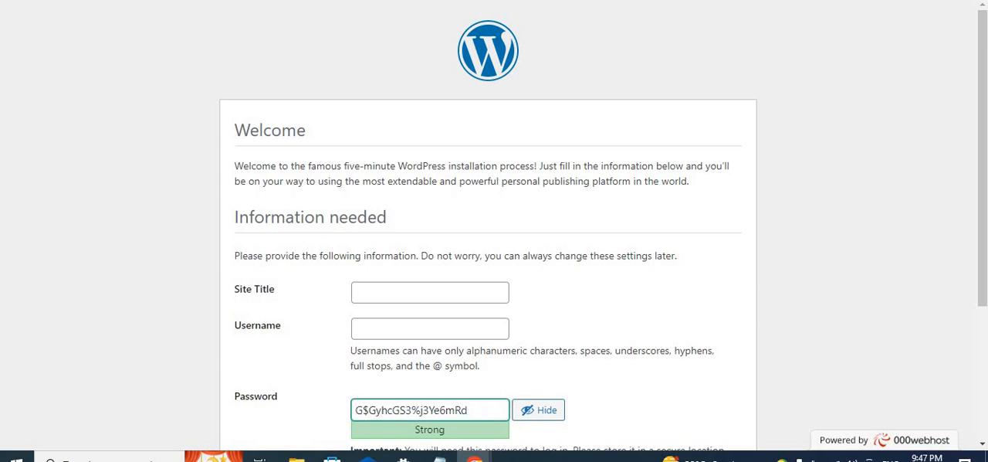
key(ctrl+Tab)
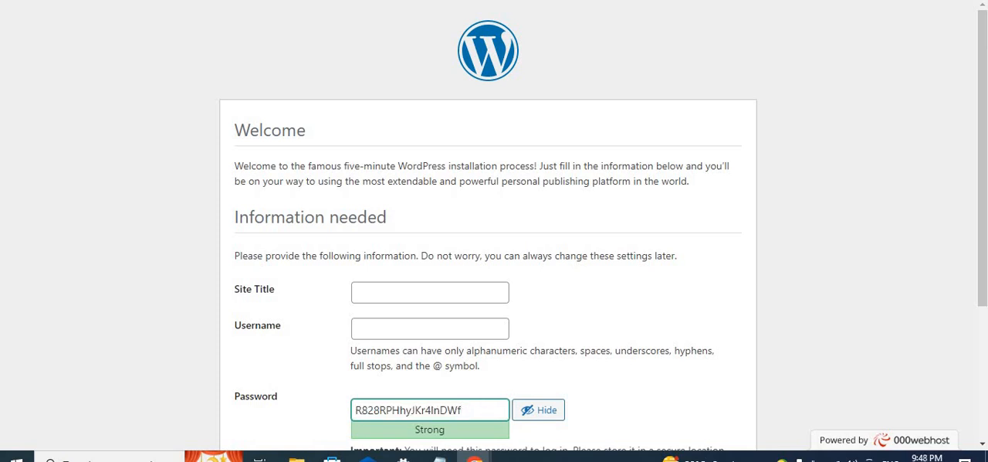
key(ctrl+shift+Tab)
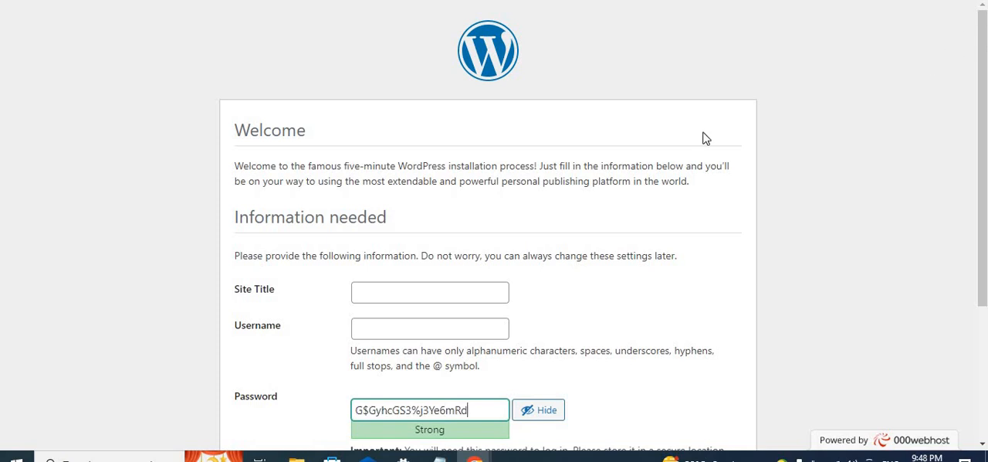
scroll(579, 235, down, 3)
scroll(575, 242, up, 2)
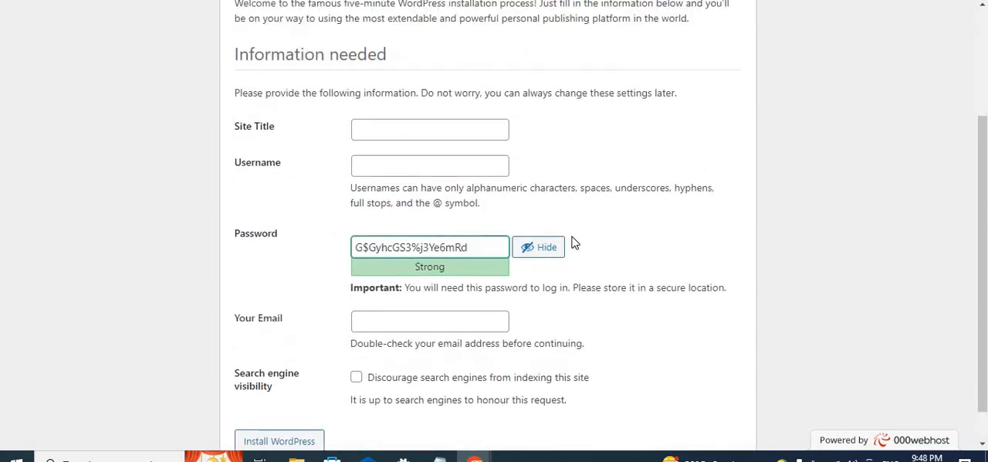
scroll(574, 242, down, 2)
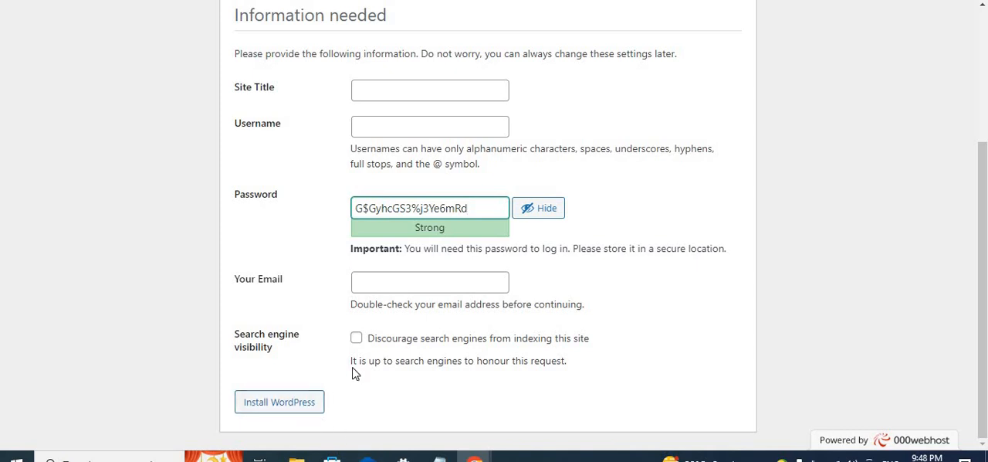
scroll(353, 371, up, 3)
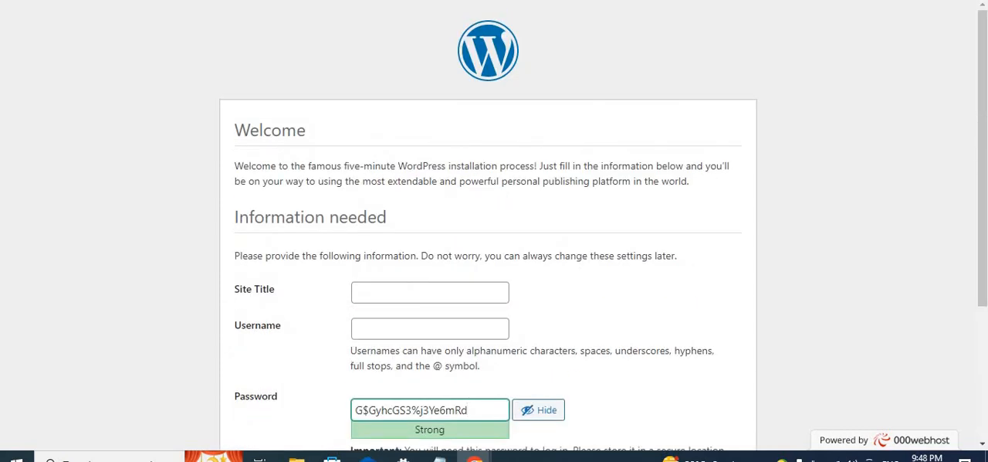
scroll(302, 291, down, 3)
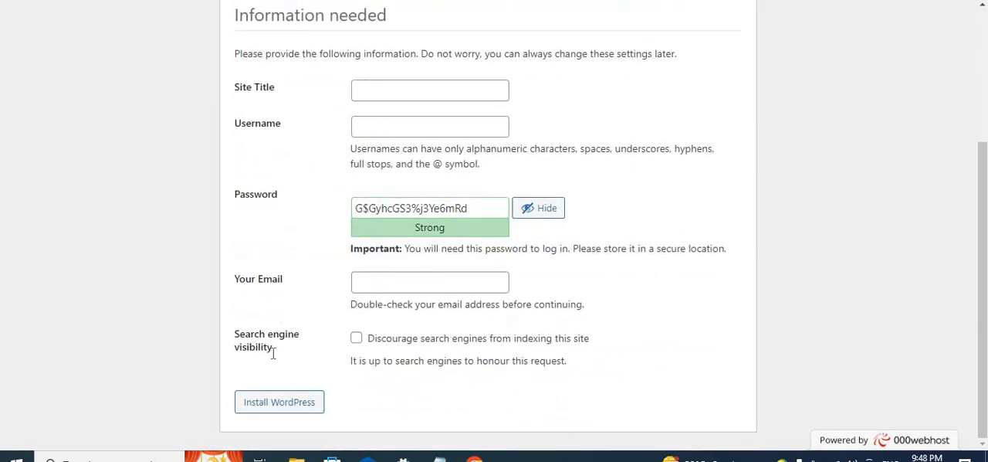
- Submit the WordPress installation form with its title, username and email blank, and update the browser's saved password for admin
click(283, 413)
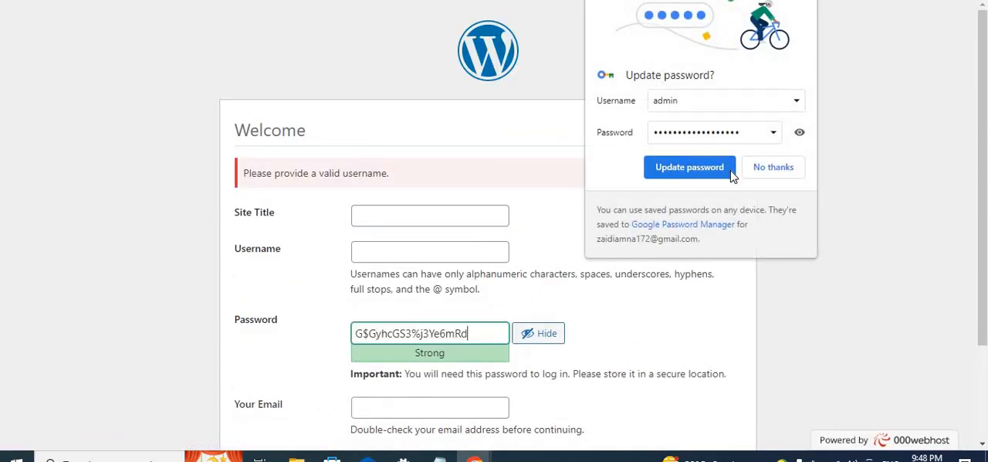
scroll(536, 343, down, 2)
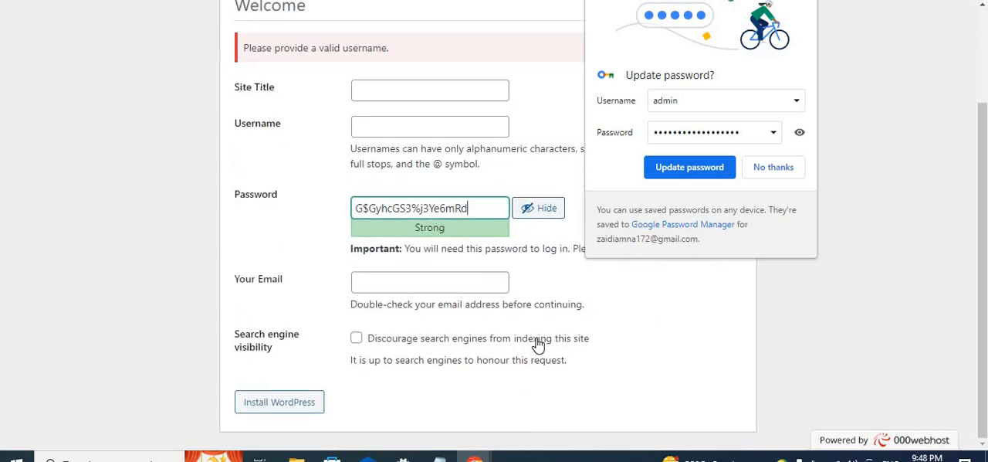
click(678, 171)
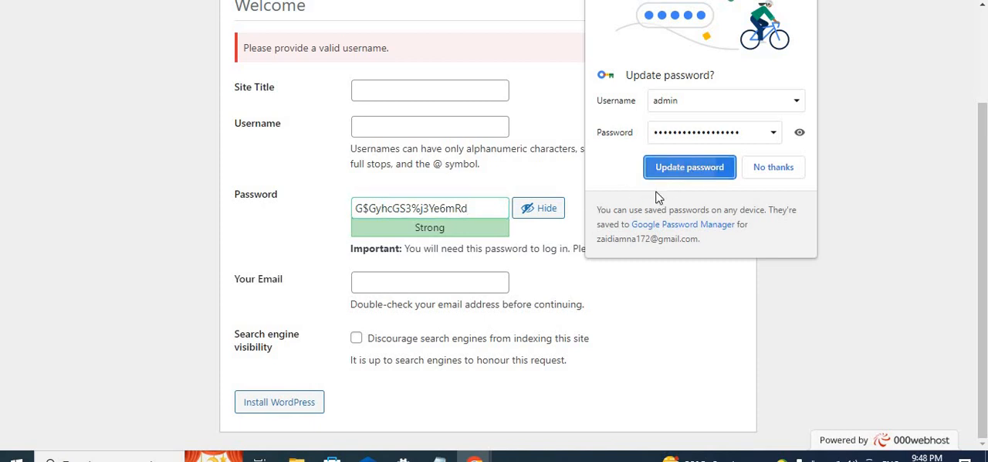
- Set the site title to admin and fill in the account username from the saved suggestion
click(429, 90)
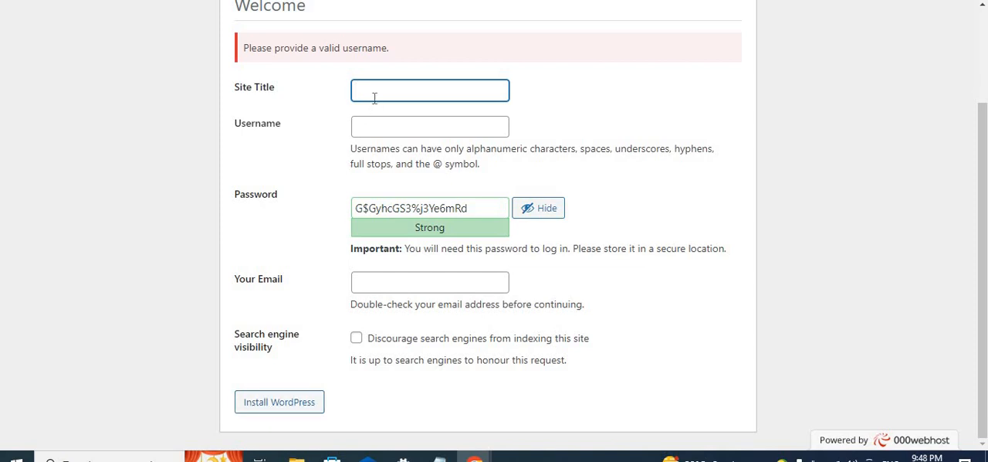
text(amnaz)
click(388, 127)
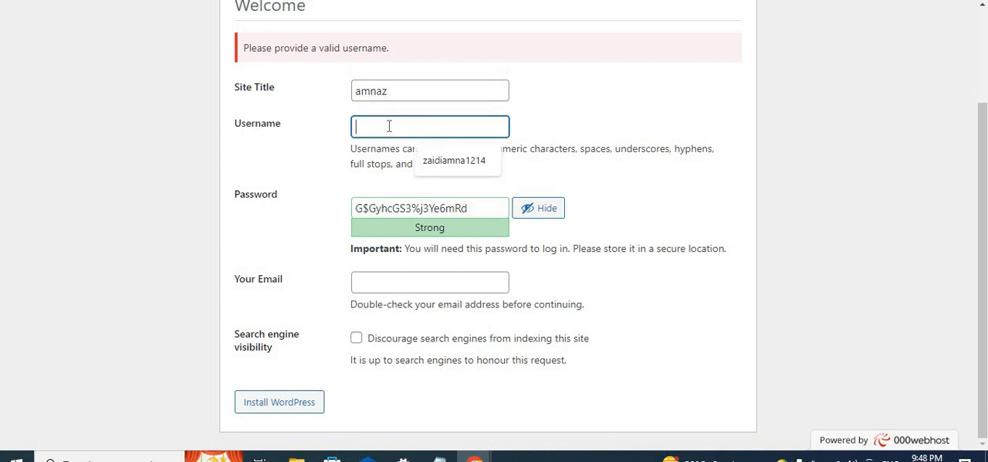
click(435, 162)
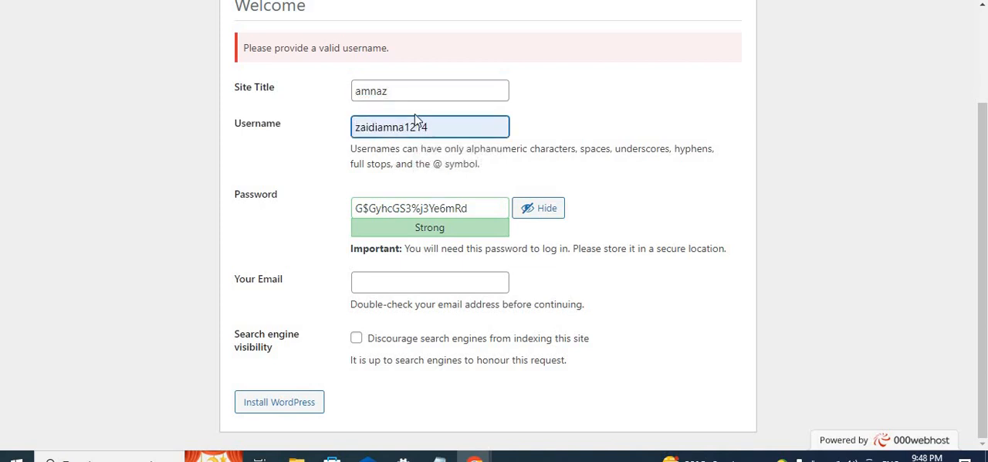
key(shift+Tab)
text(a)
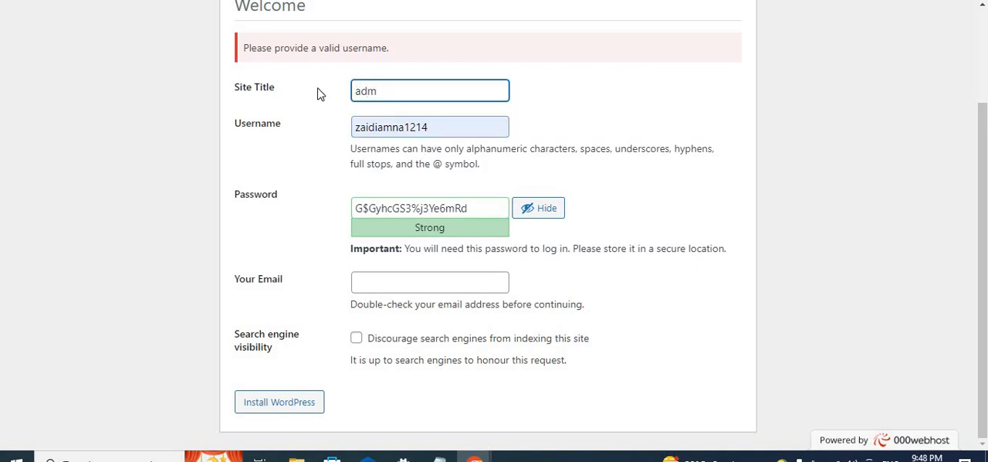
text(dmin)
- Select the generated password and try to install WordPress with the email field left empty
drag(468, 207, 329, 230)
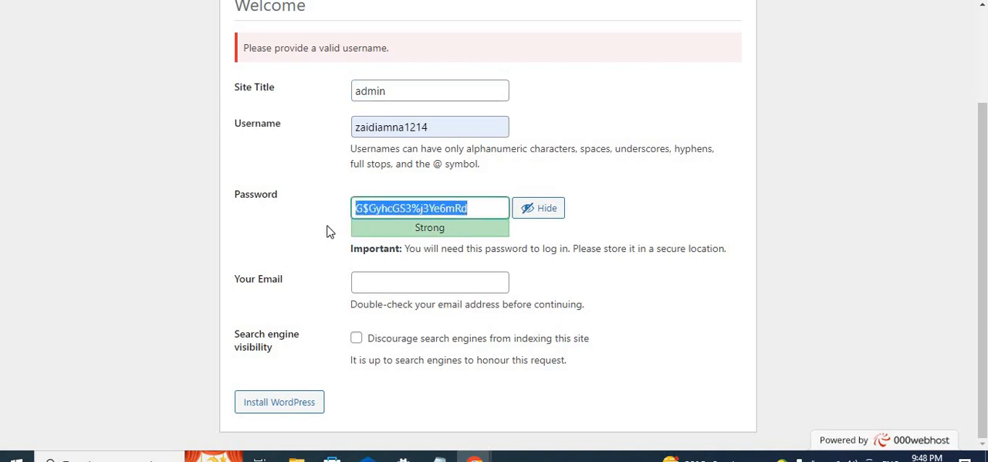
right_click(389, 203)
click(448, 2)
click(281, 409)
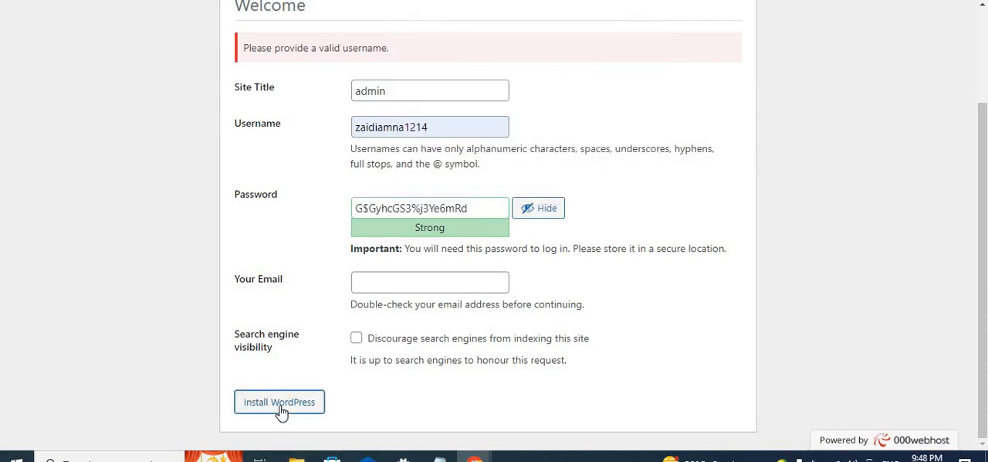
- Leave the WordPress installation form and go back to the previously visited pages
scroll(459, 353, down, 3)
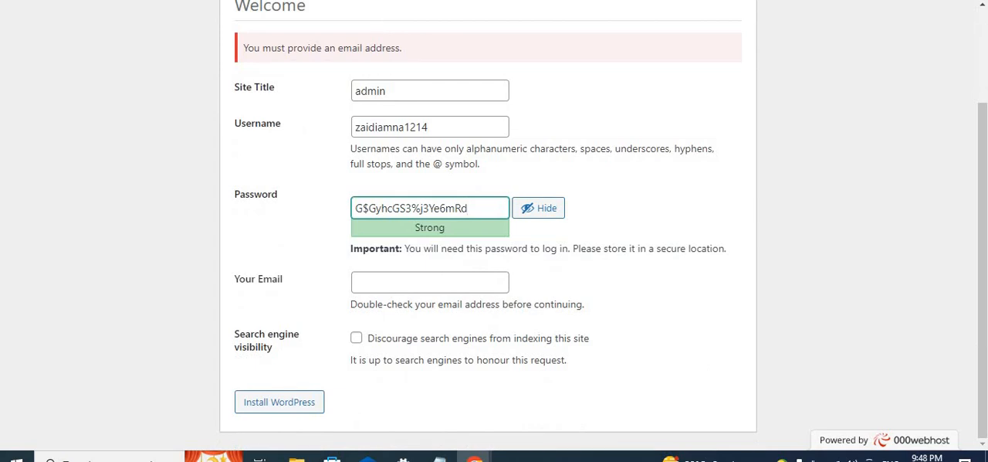
key(alt+Left)
key(alt+Left)
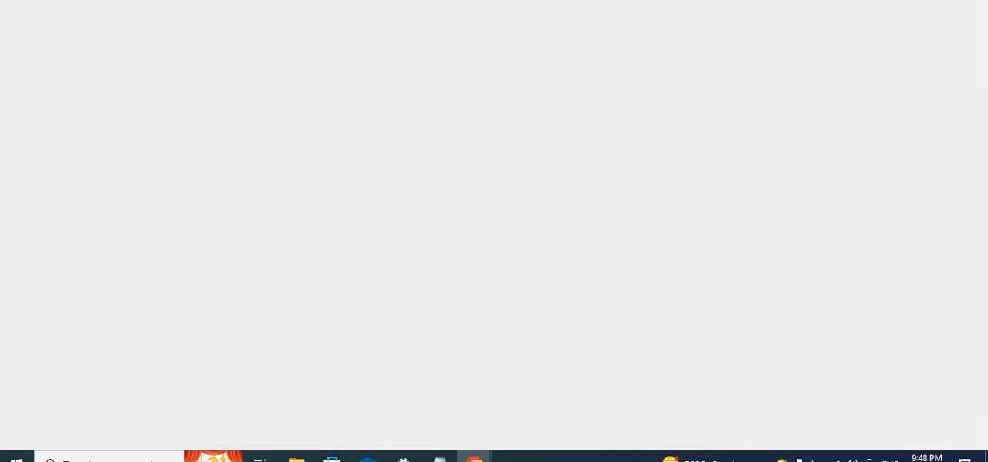
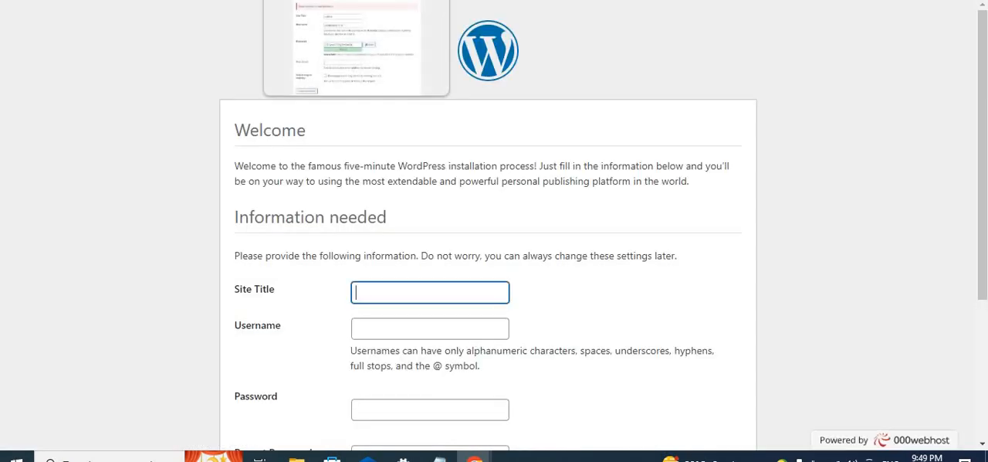
- Paste the copied password into the WordPress installation form's password field and dismiss the screen-presenting notification
click(430, 410)
key(ctrl+a)
key(ctrl+v)
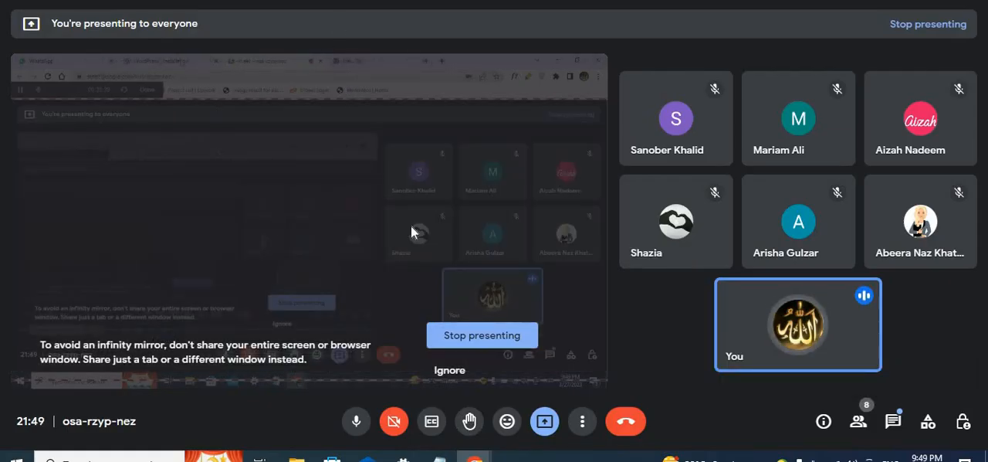
click(290, 1)
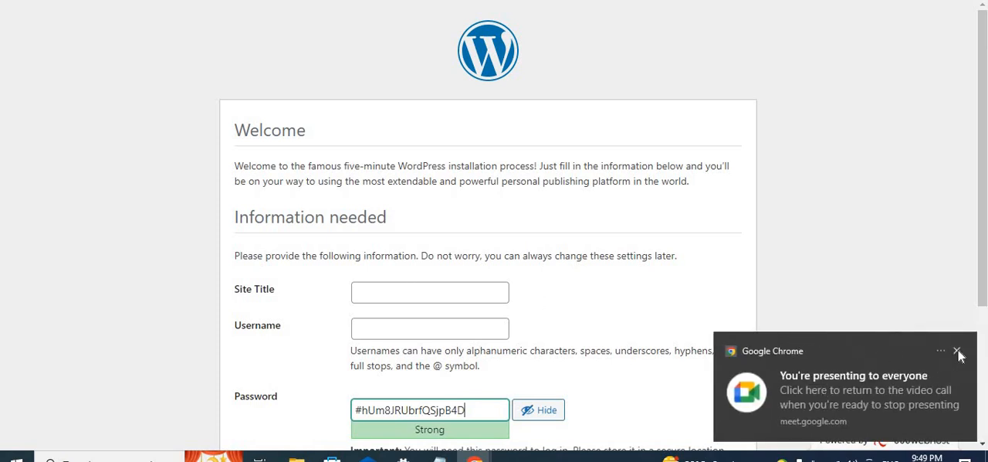
click(961, 355)
- Open the WordPress login page of httpalajal.com in a new browser tab
key(ctrl+t)
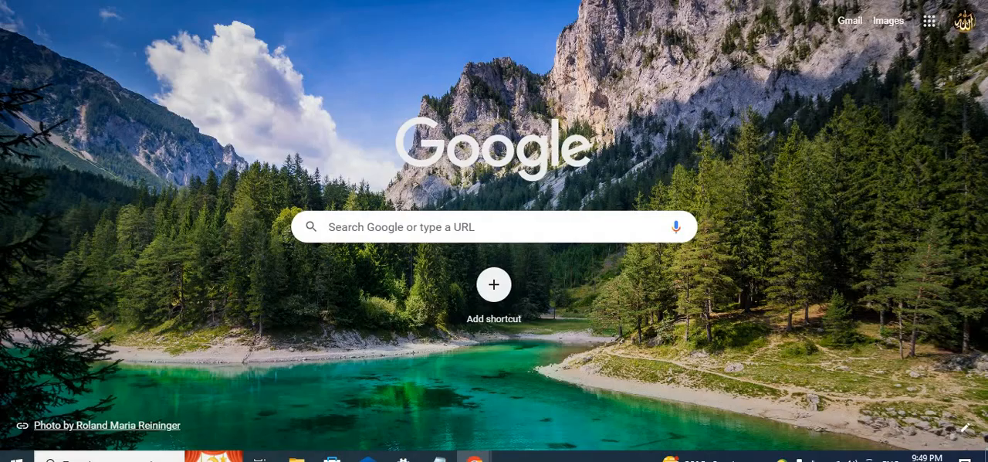
click(309, 1)
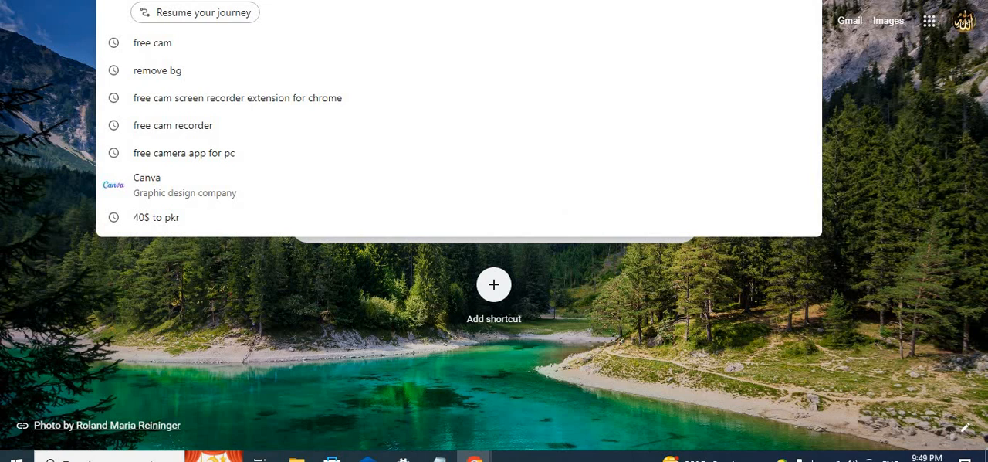
text(12)
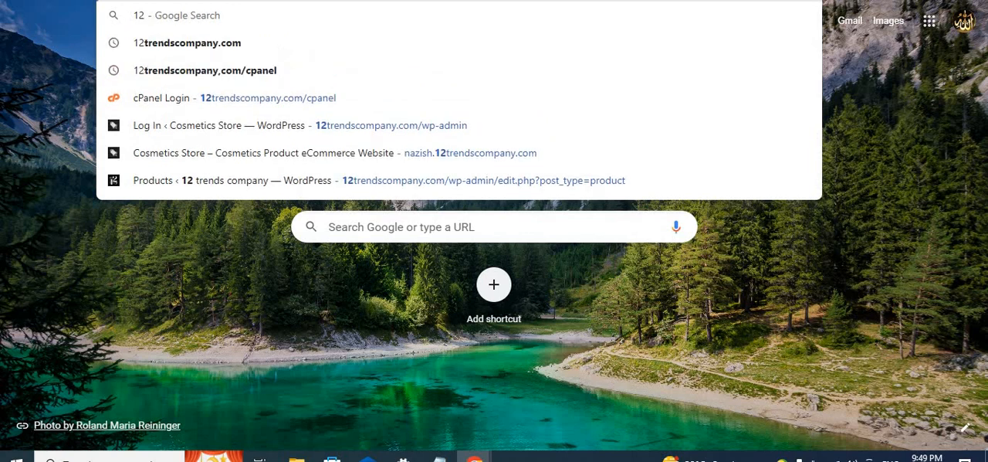
key(BackSpace)
key(BackSpace)
key(BackSpace)
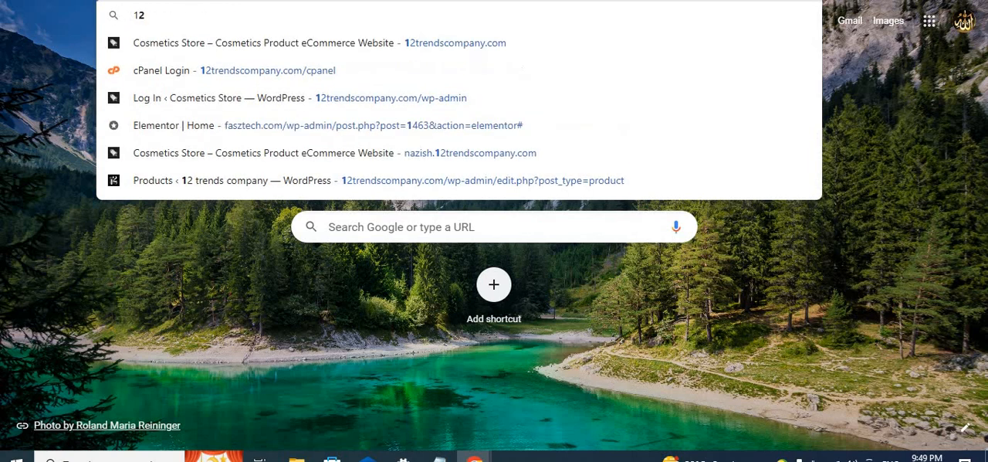
text(http)
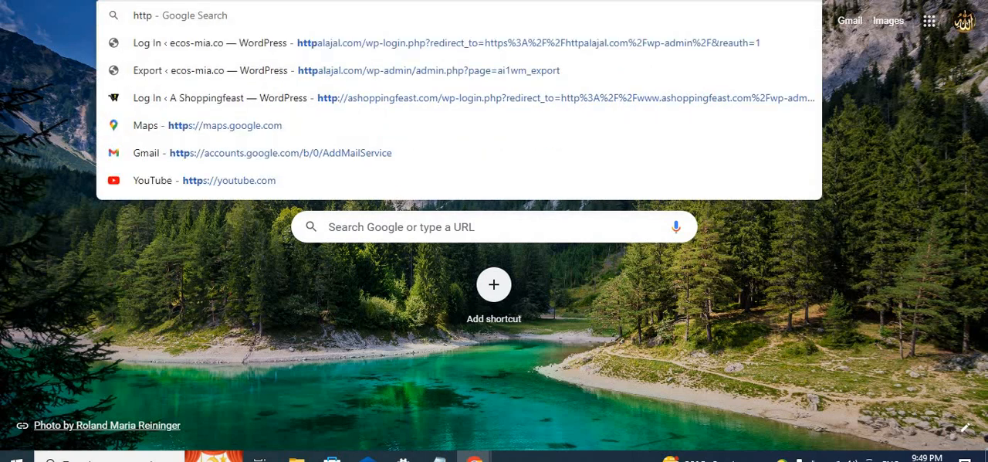
key(BackSpace)
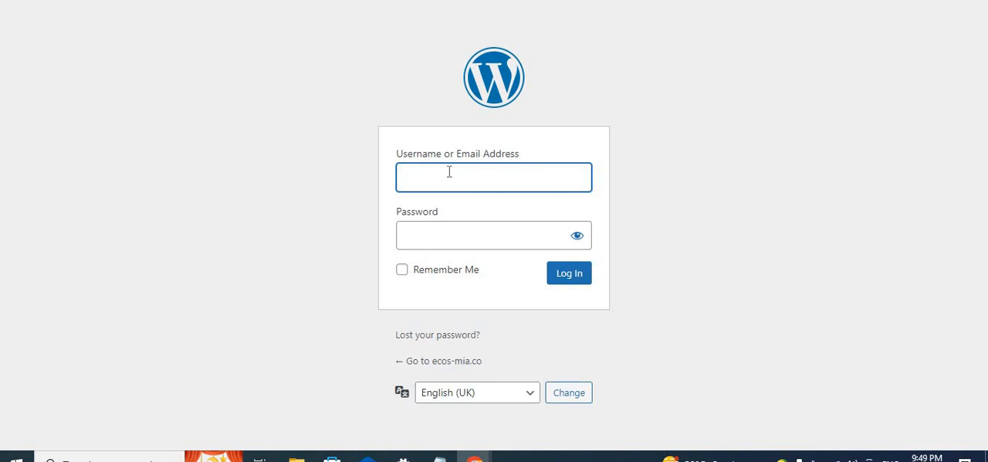
- Log in to the ecos-mia.co WordPress site with the saved admin username and account password
click(449, 171)
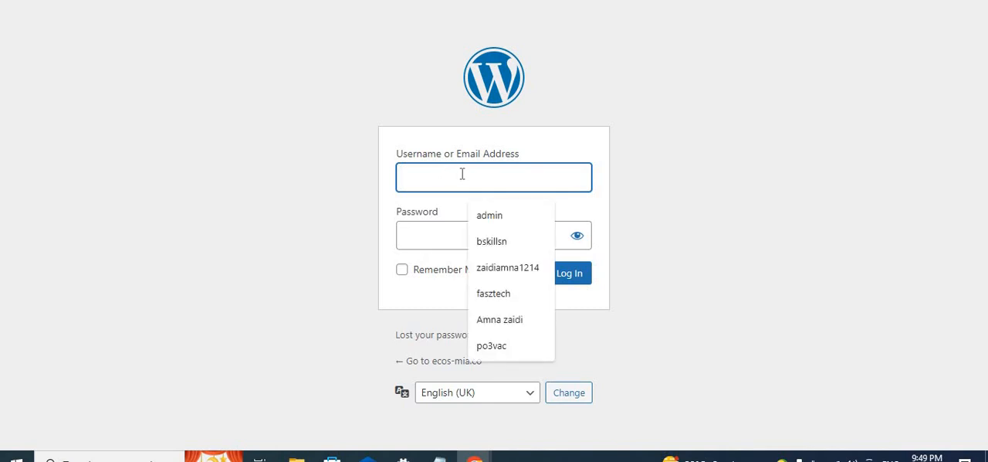
click(488, 214)
click(569, 281)
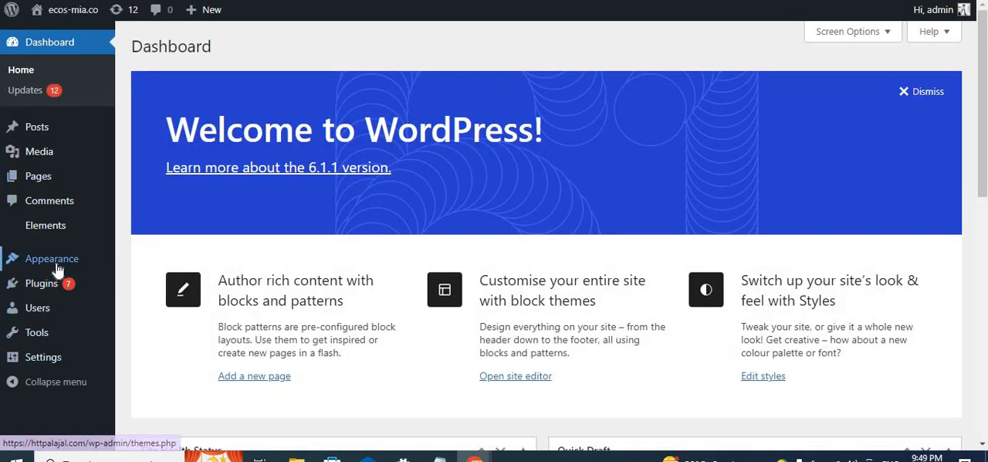
- Find the Astra theme among the site's installed themes and activate it
mouse_move(74, 268)
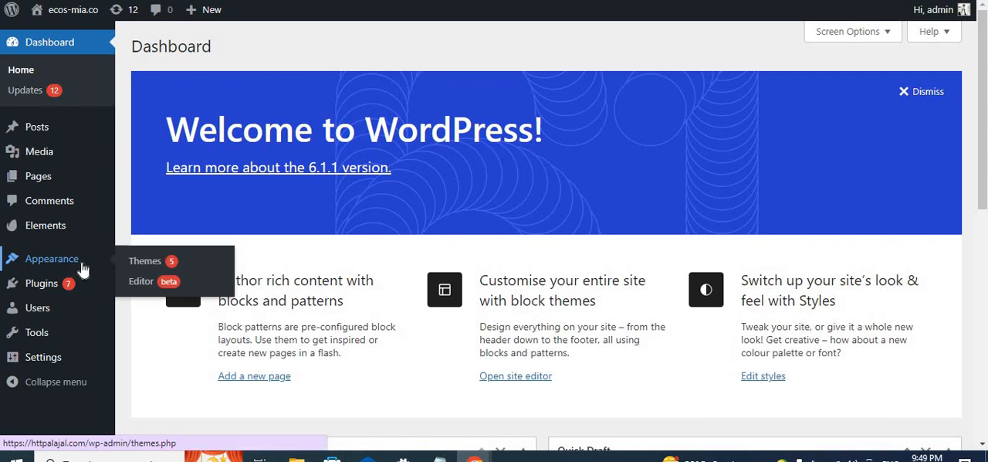
click(142, 264)
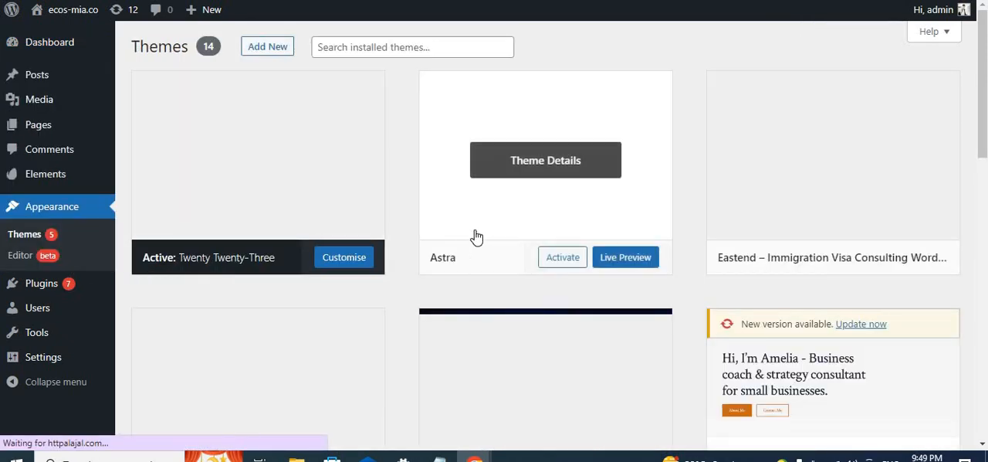
scroll(531, 232, down, 1)
scroll(532, 231, down, 3)
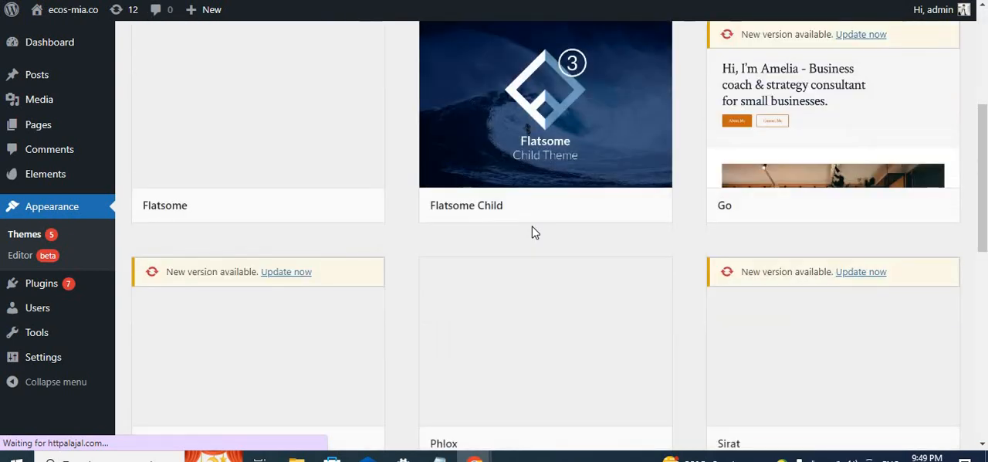
scroll(532, 231, up, 3)
scroll(531, 232, up, 1)
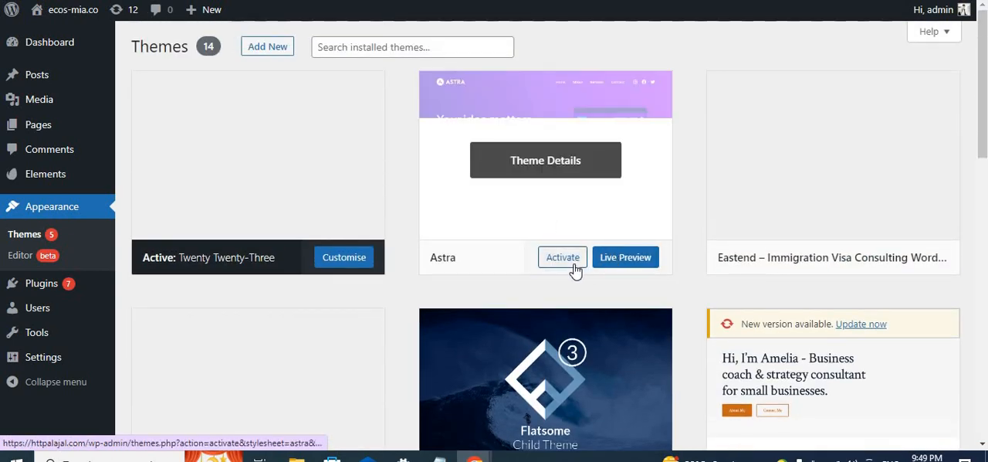
click(575, 266)
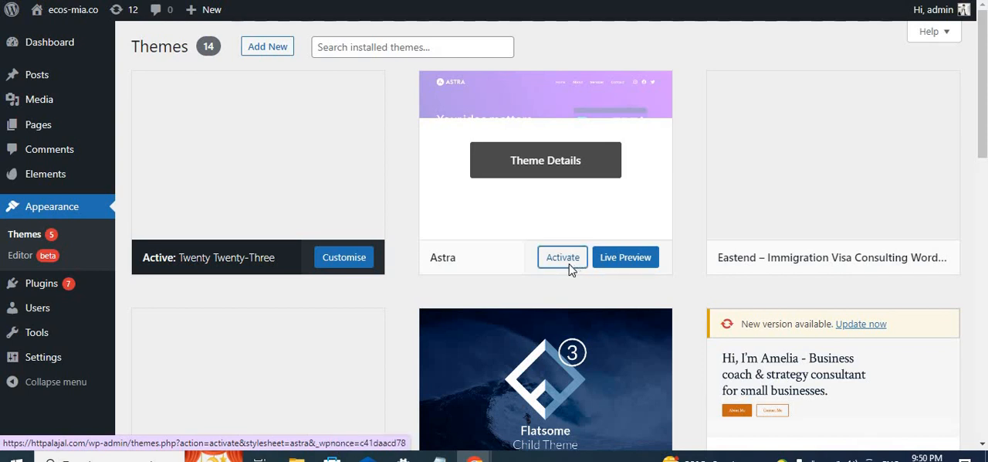
- Duplicate the Themes page in another tab and view the ecos-mia.co front page there
scroll(363, 299, down, 1)
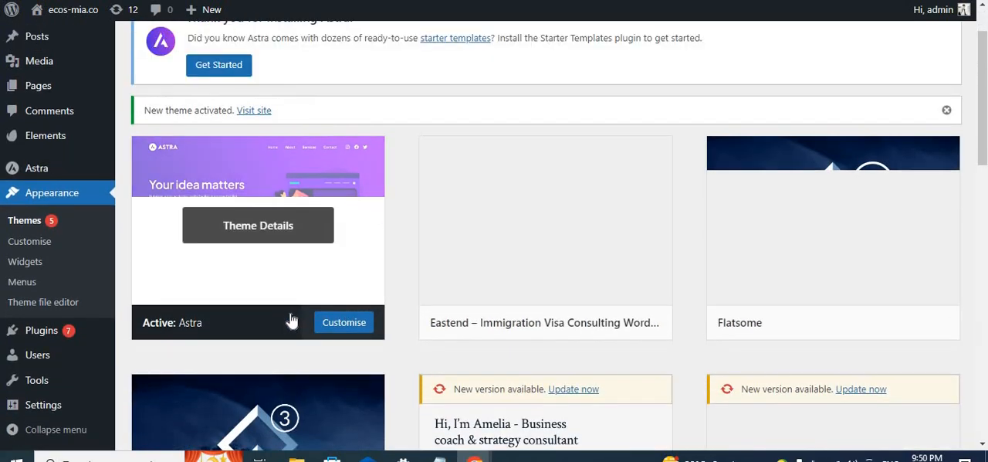
scroll(353, 319, down, 2)
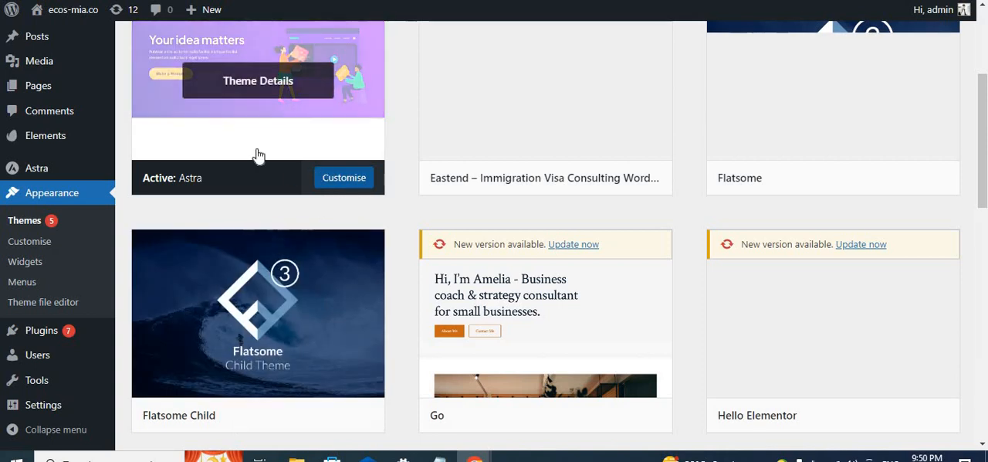
right_click(567, 1)
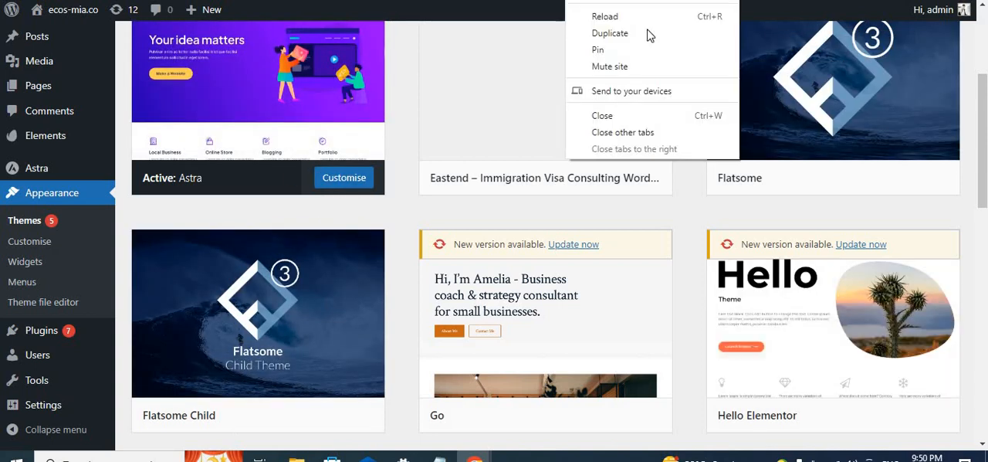
click(648, 34)
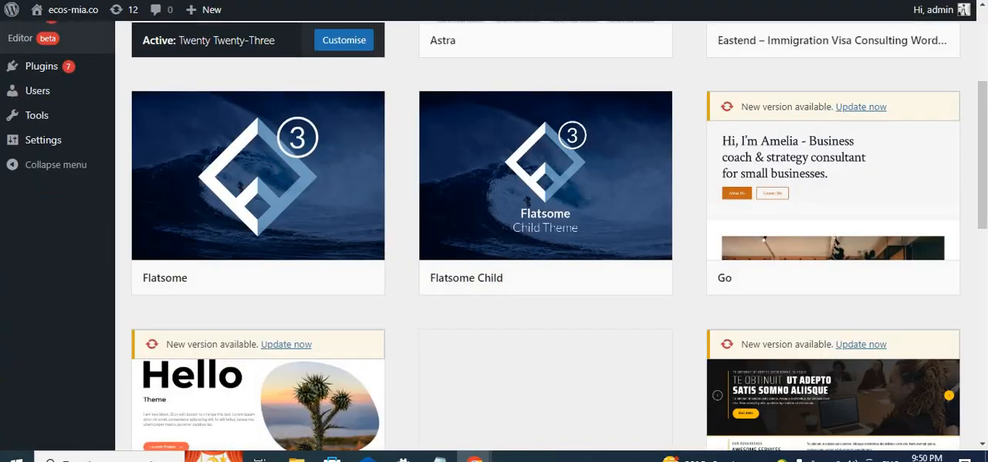
click(86, 17)
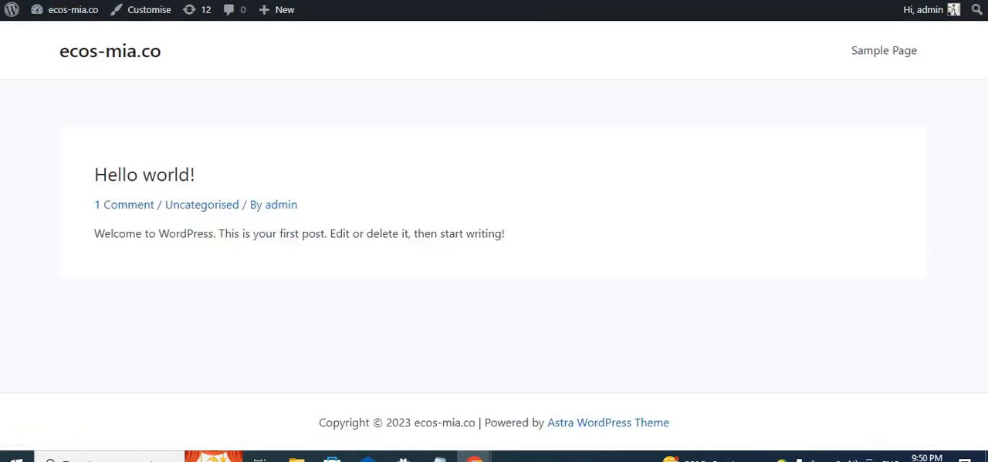
- Return to the Themes page, look through the installed themes and open the list of installed plugins
click(567, 2)
scroll(343, 171, up, 1)
scroll(343, 171, down, 1)
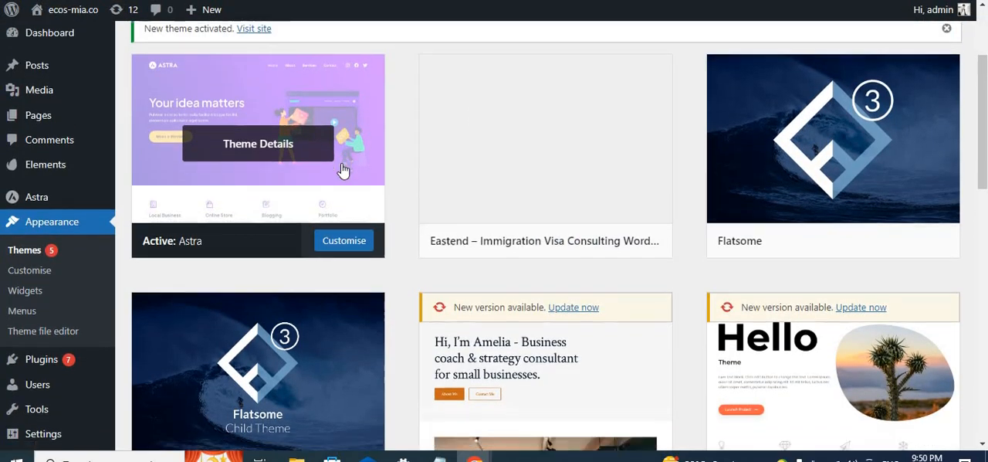
scroll(343, 171, down, 2)
mouse_move(75, 340)
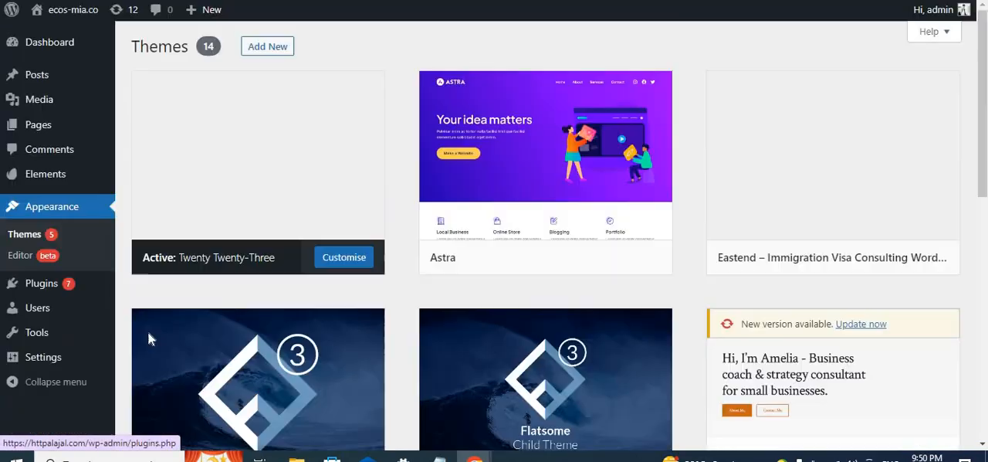
scroll(54, 334, down, 1)
scroll(54, 333, down, 3)
mouse_move(42, 291)
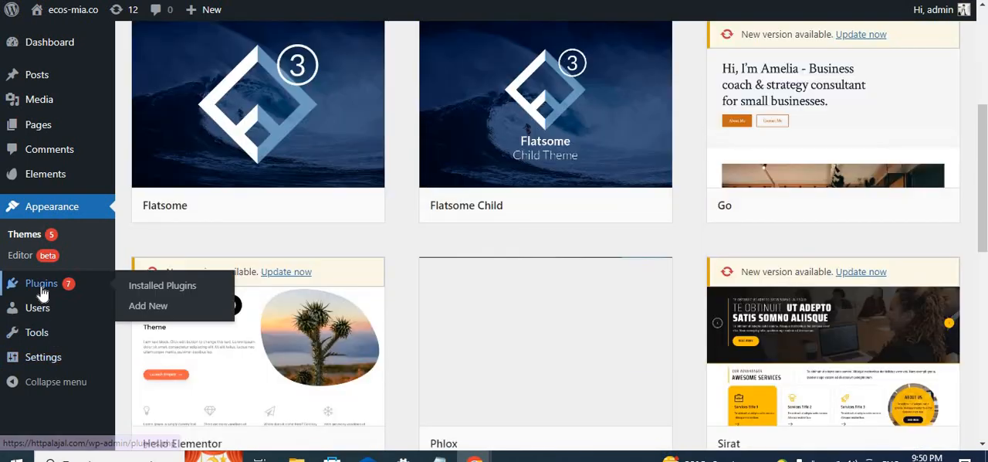
click(41, 284)
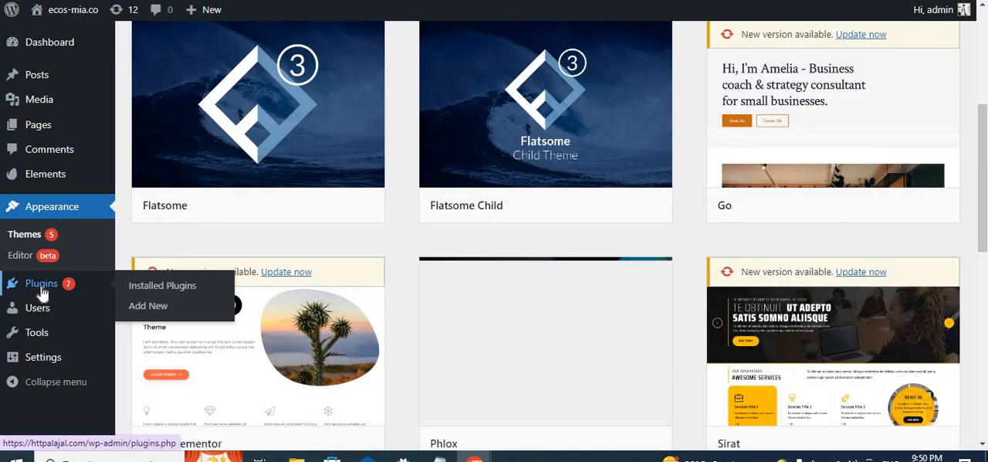
- Activate the Starter Templates plugin in the installed plugins list
scroll(213, 298, down, 2)
scroll(213, 298, down, 6)
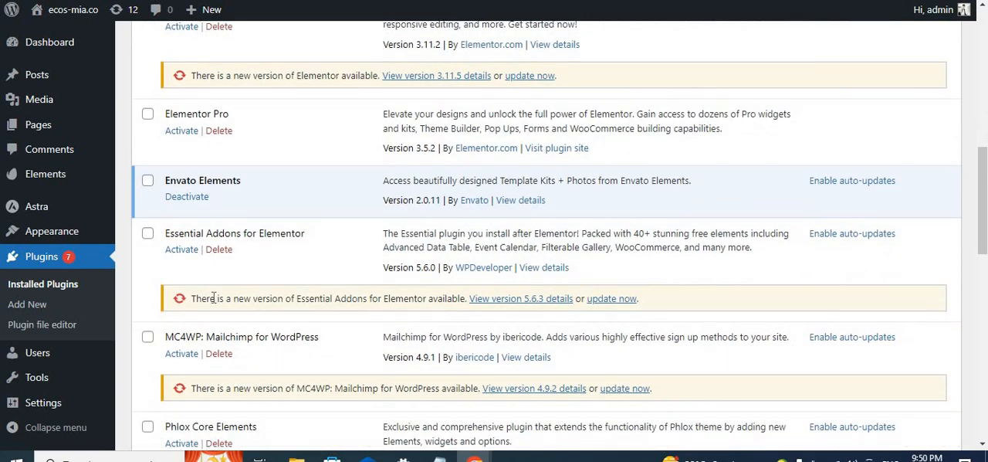
scroll(213, 298, down, 3)
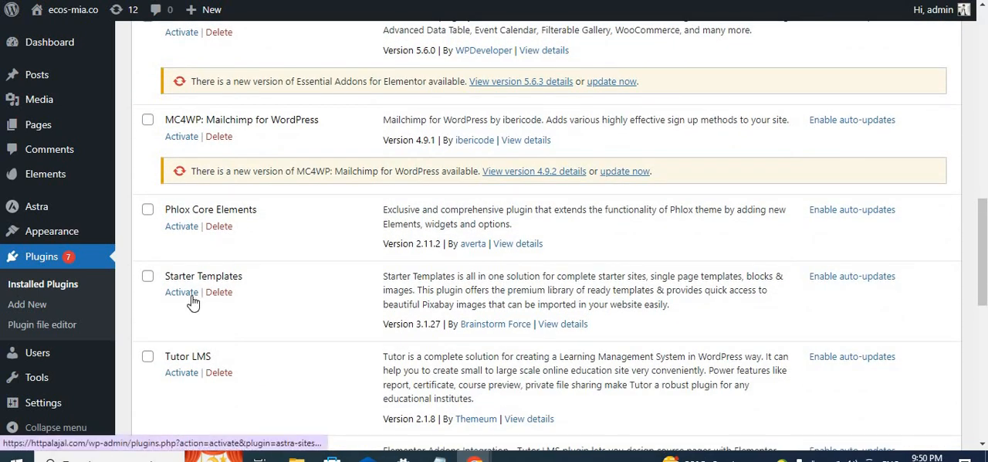
click(191, 300)
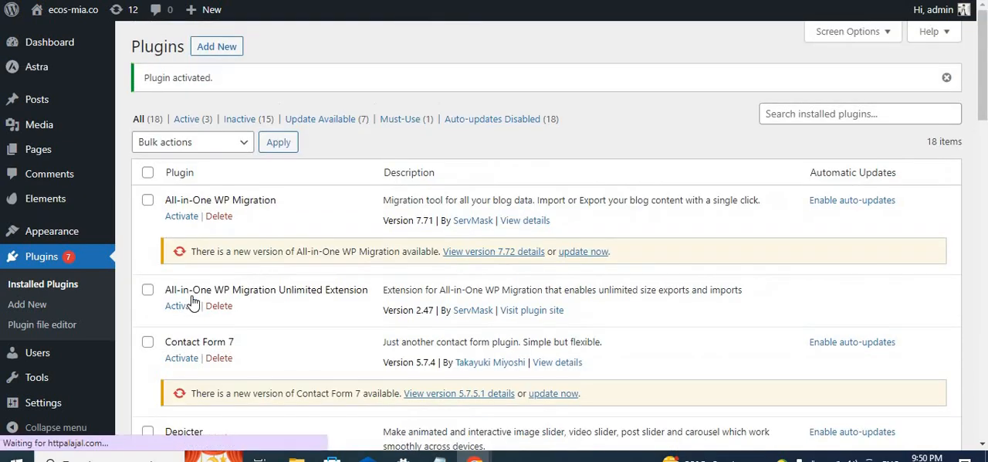
- Open the template library of the Starter Templates plugin from its entry in the plugins list
scroll(267, 286, down, 7)
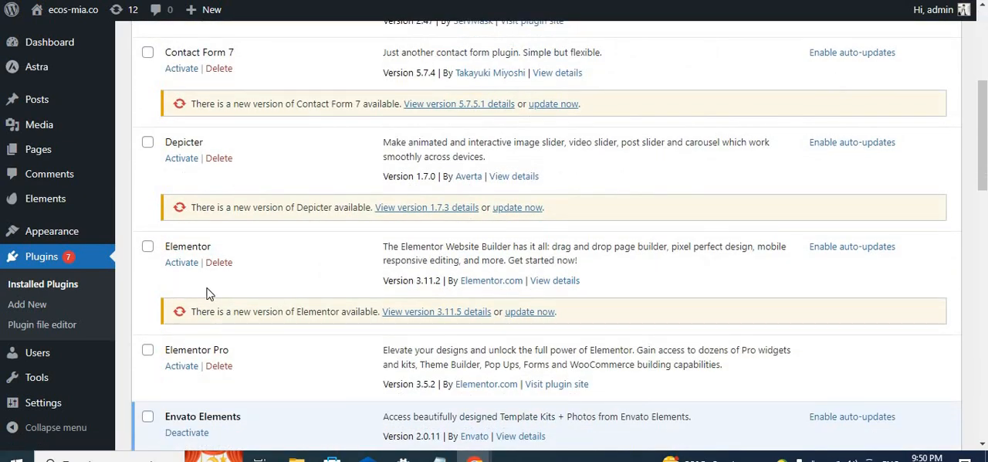
scroll(210, 261, down, 3)
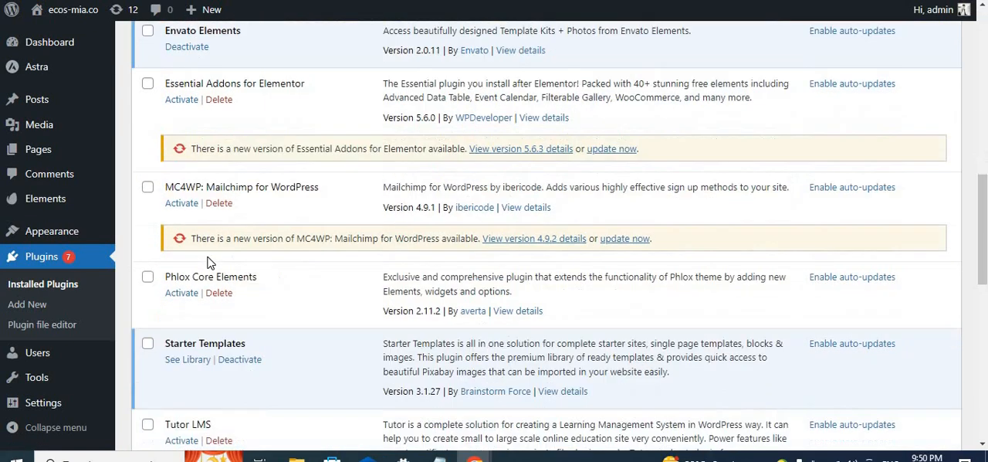
scroll(210, 261, up, 1)
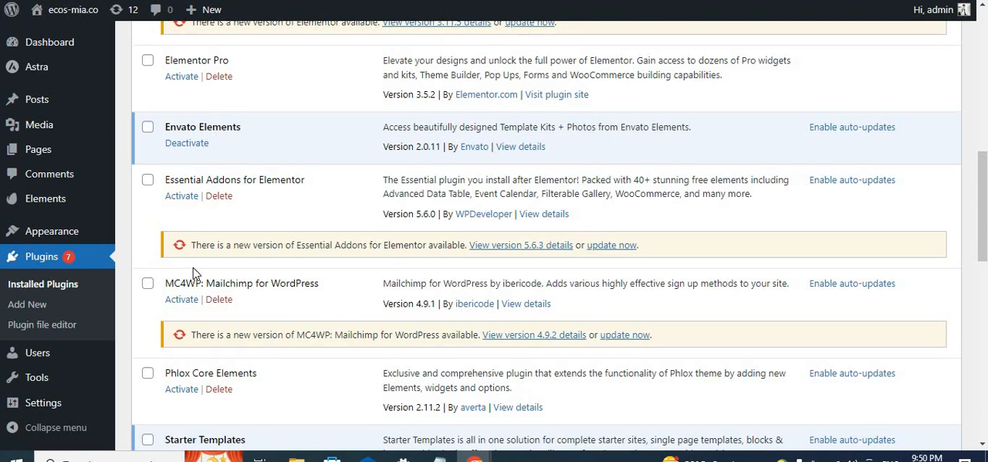
scroll(195, 274, down, 3)
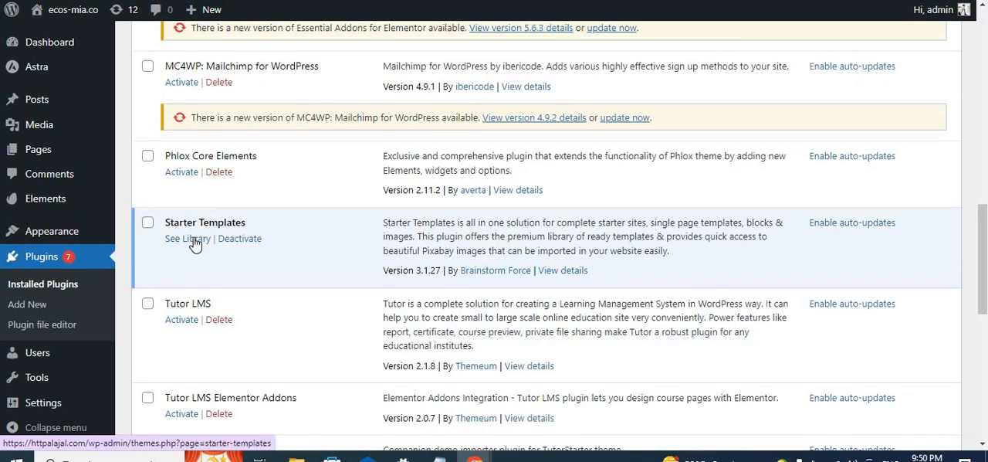
click(195, 240)
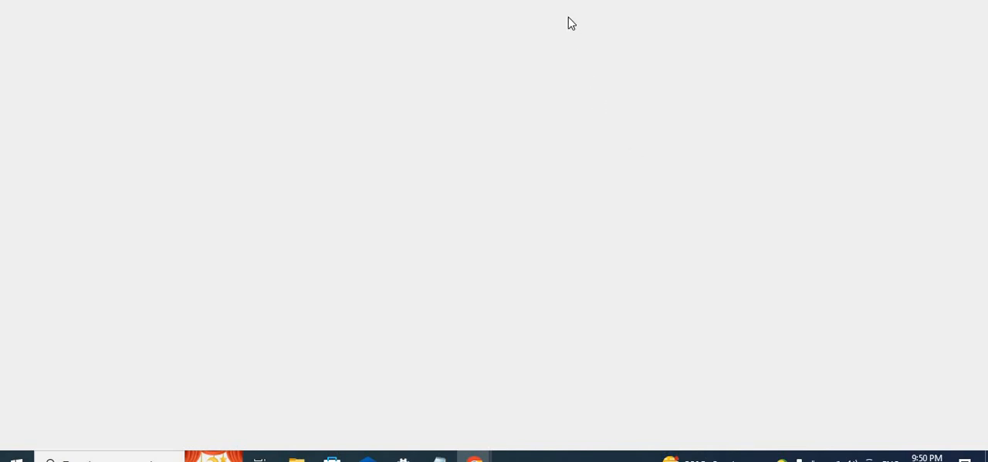
- Start building a website from the Starter Templates intro page and choose Elementor as the page builder
scroll(626, 256, down, 2)
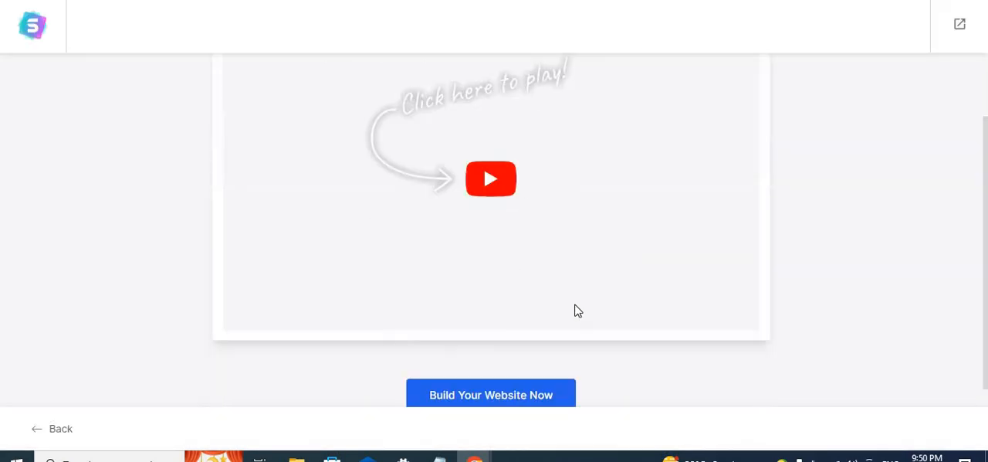
click(551, 394)
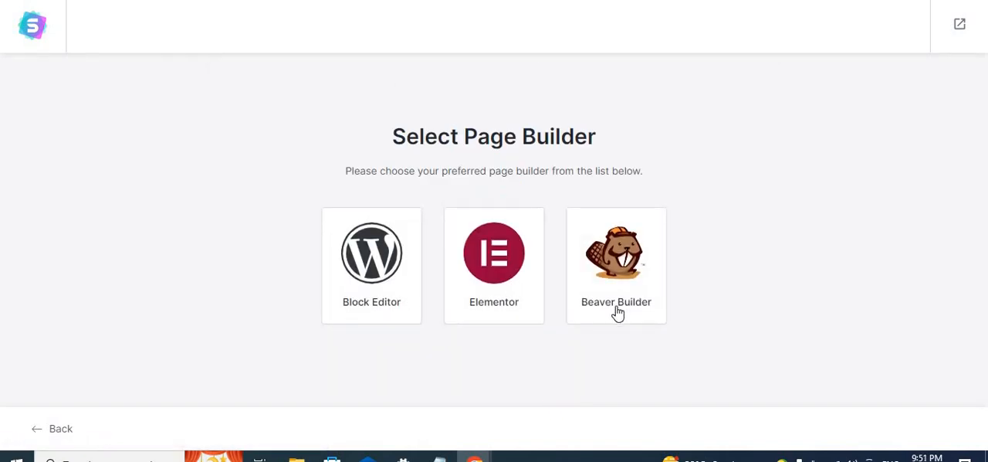
click(494, 307)
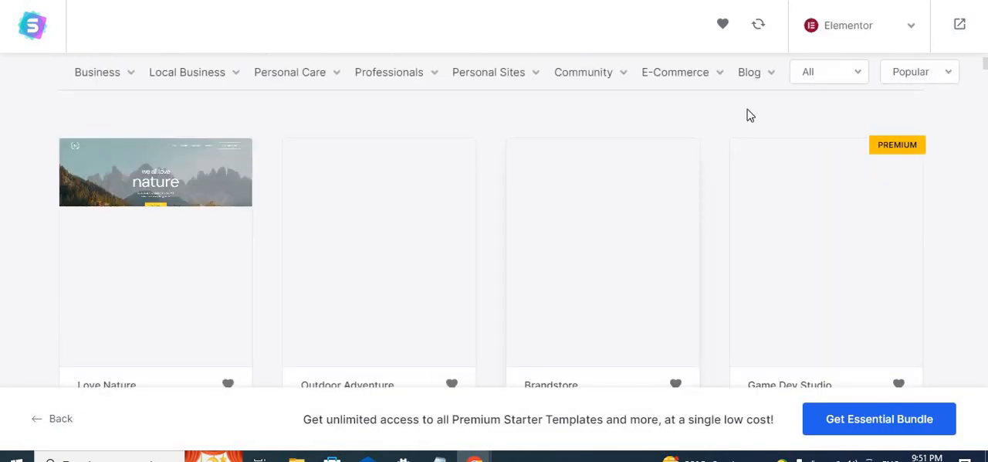
- Filter the starter templates by the E-Commerce category, browse the results and choose the Brandstore template
click(693, 75)
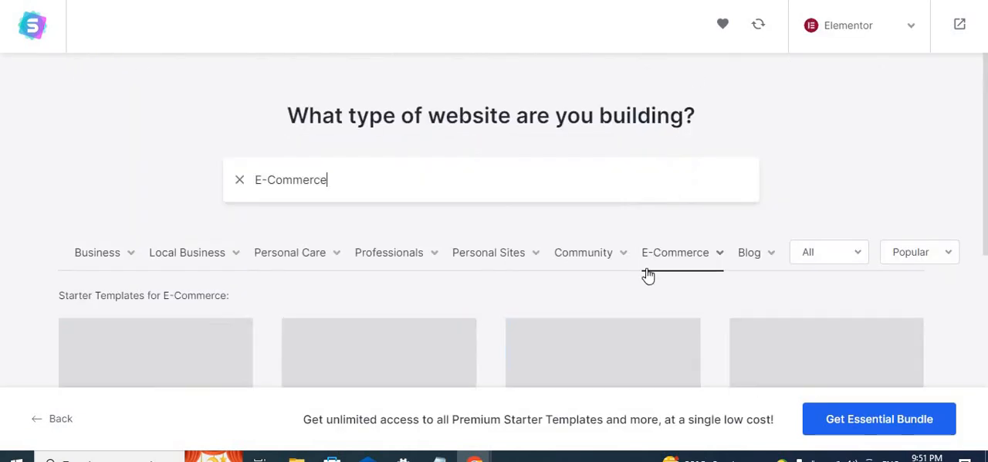
scroll(646, 278, down, 6)
scroll(560, 299, up, 4)
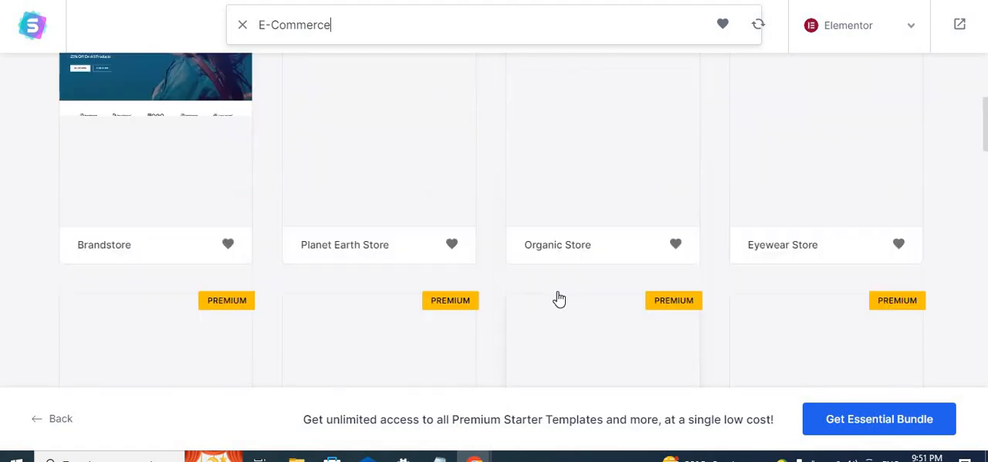
scroll(559, 298, down, 1)
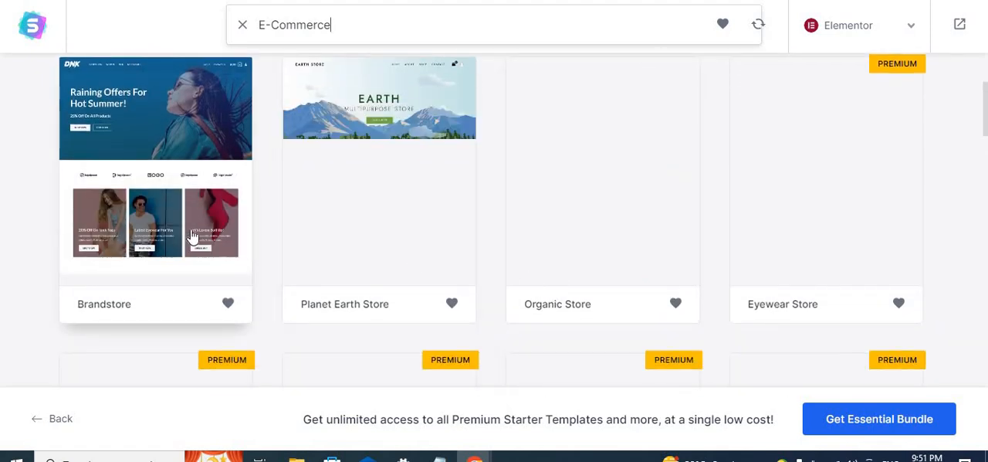
scroll(193, 235, up, 3)
scroll(192, 234, down, 4)
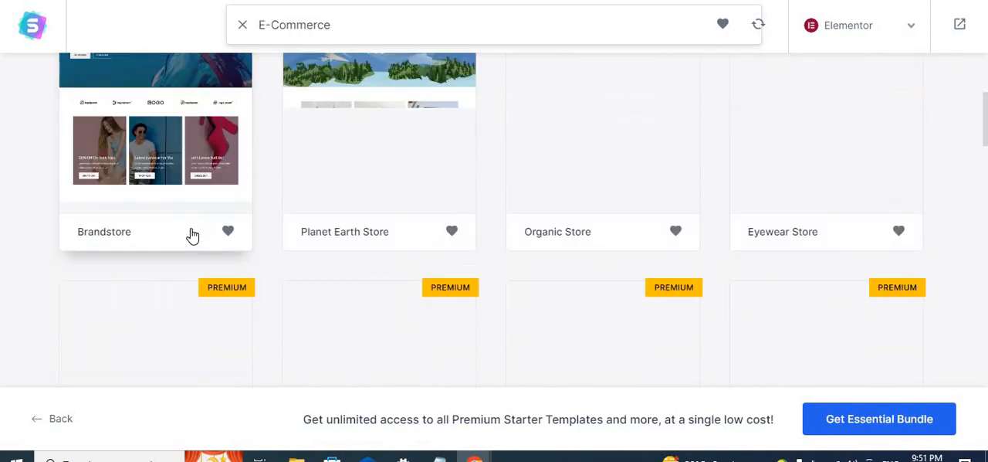
click(214, 180)
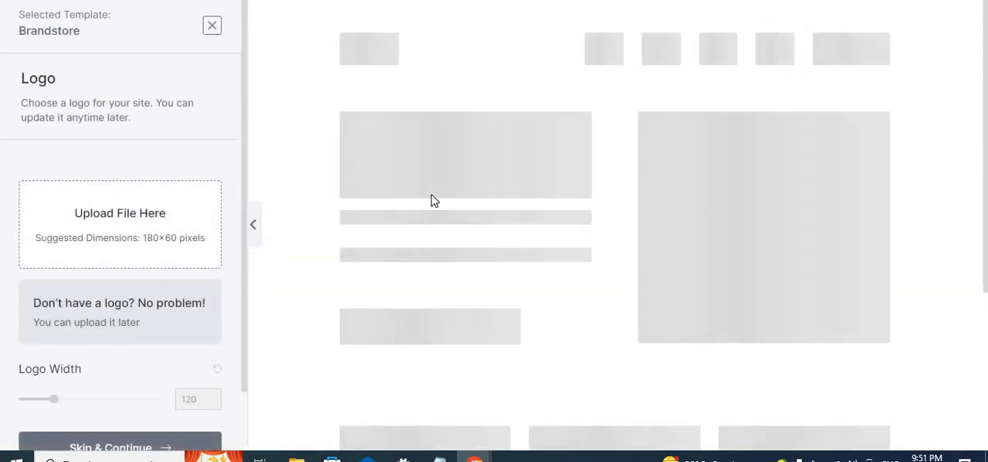
- Skip the logo upload for the Brandstore template and continue with the default colors and Lato fonts
scroll(139, 301, down, 2)
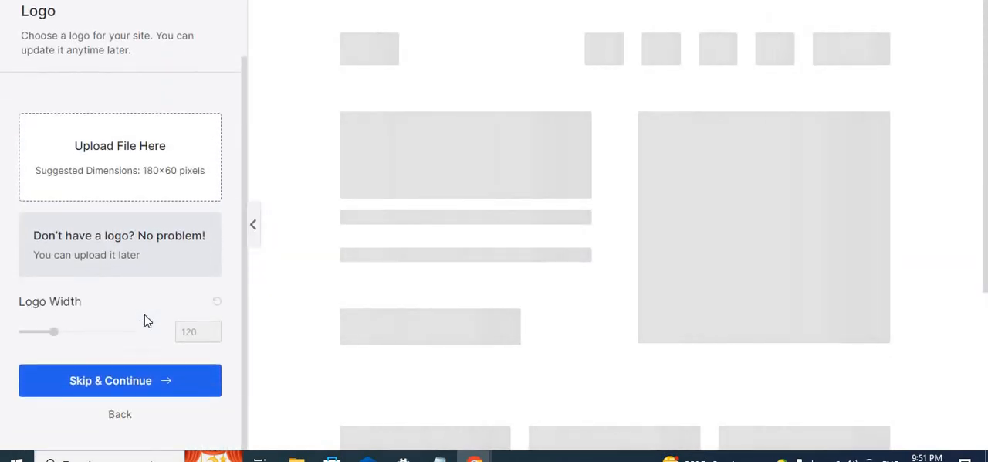
scroll(521, 321, down, 3)
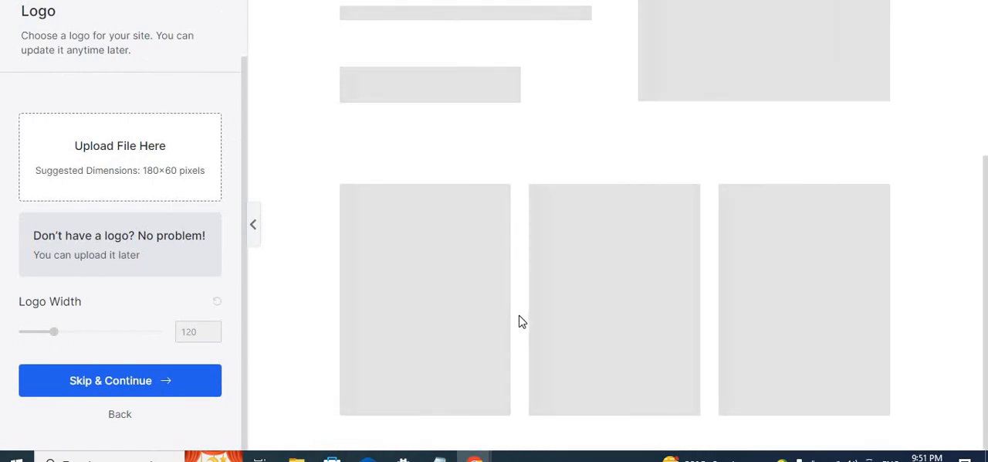
scroll(521, 320, up, 3)
scroll(390, 315, down, 3)
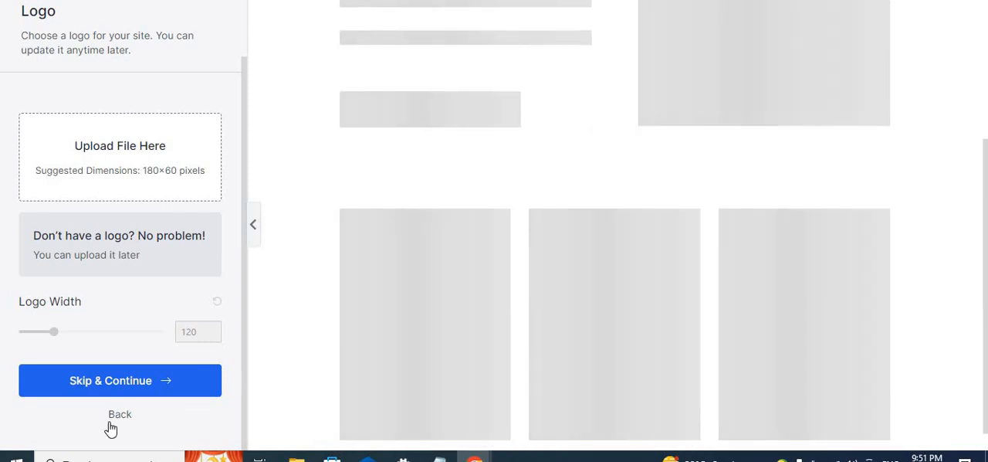
click(96, 391)
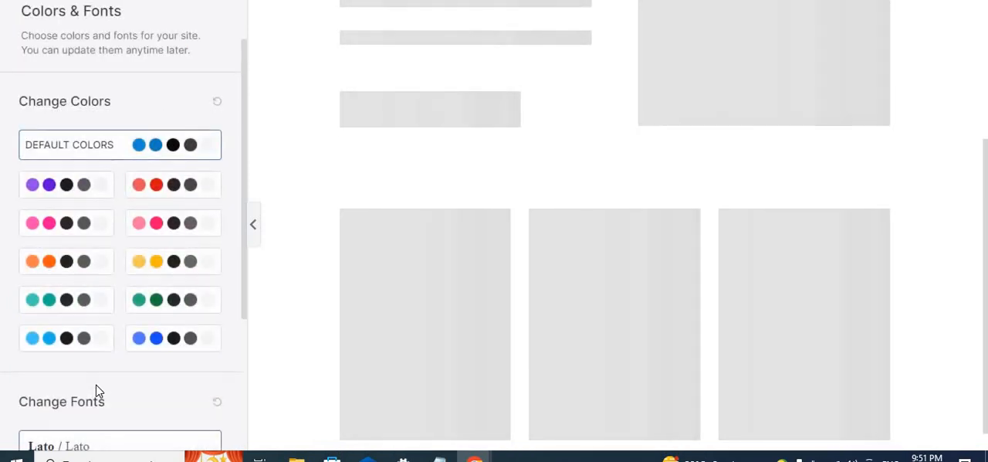
scroll(108, 389, down, 3)
click(121, 382)
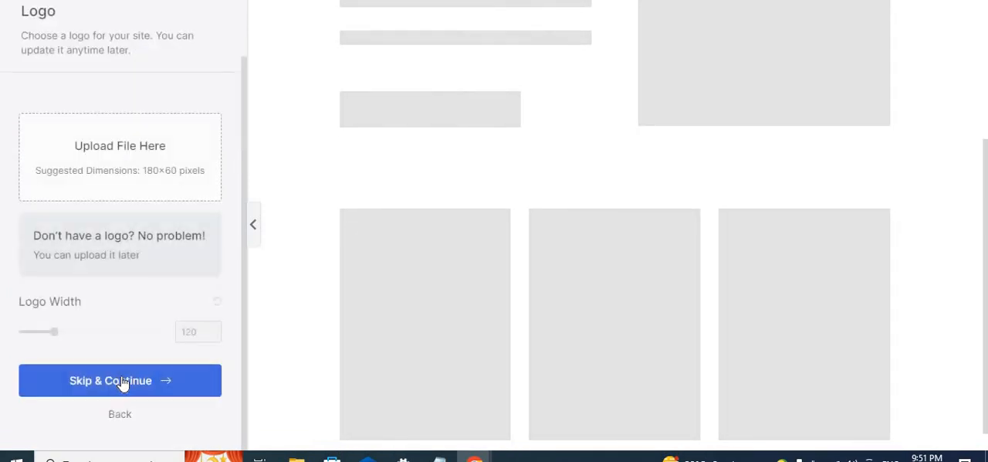
click(129, 382)
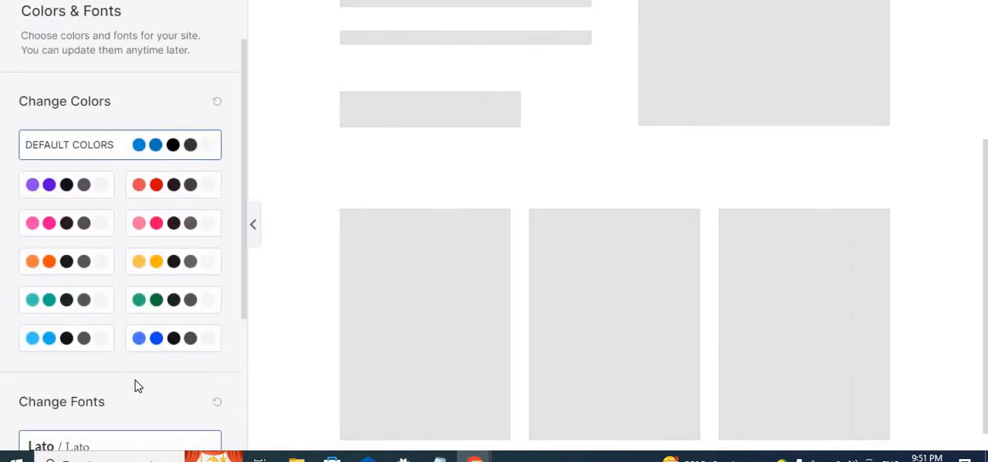
scroll(134, 384, down, 3)
click(141, 386)
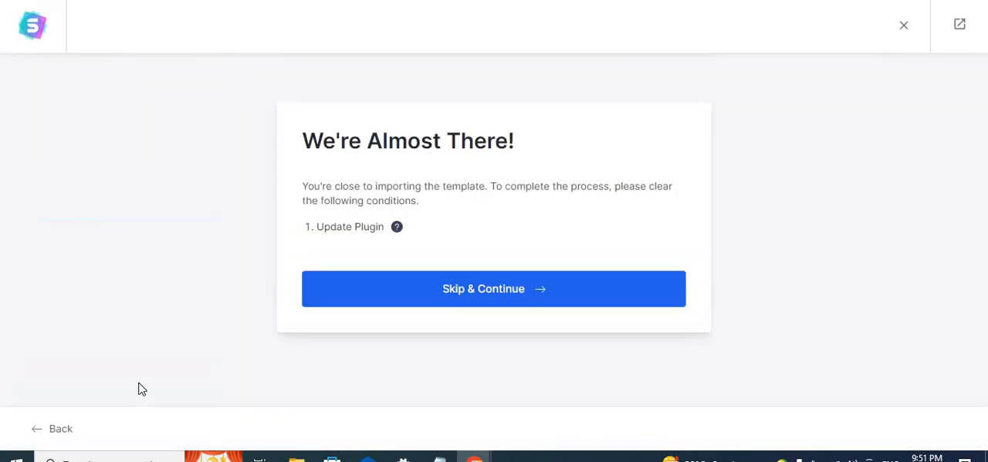
- Skip the plugin update, accept the newsletter and data privacy statement, and submit the form to build the website with all import options enabled
click(531, 299)
scroll(522, 307, down, 2)
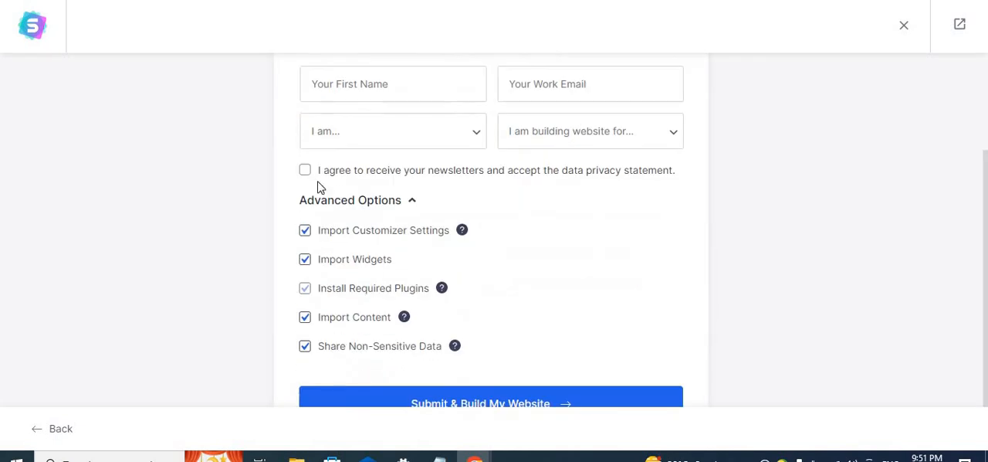
click(306, 171)
scroll(464, 309, down, 1)
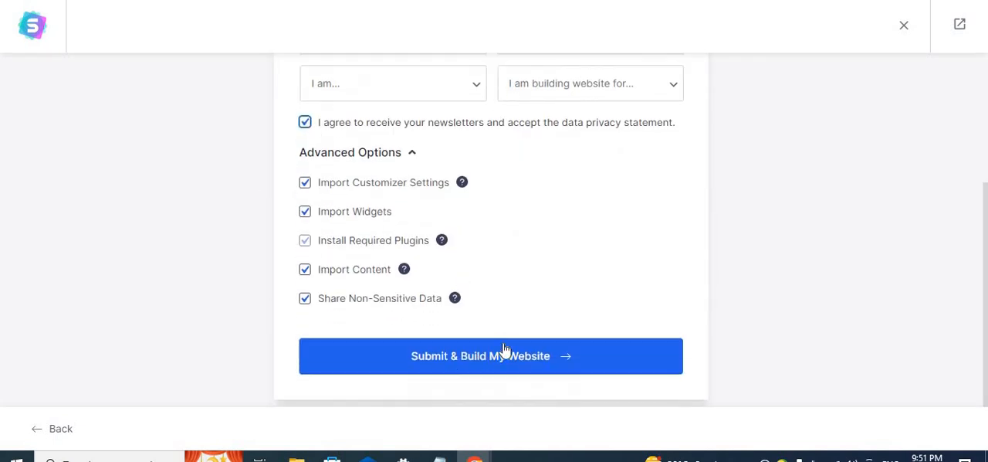
click(507, 362)
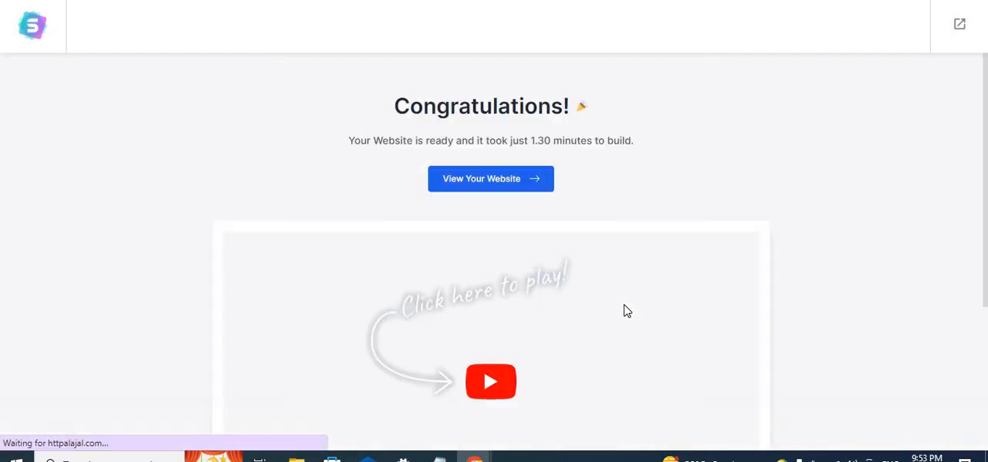
- Open the newly built website and look over its home page
click(499, 182)
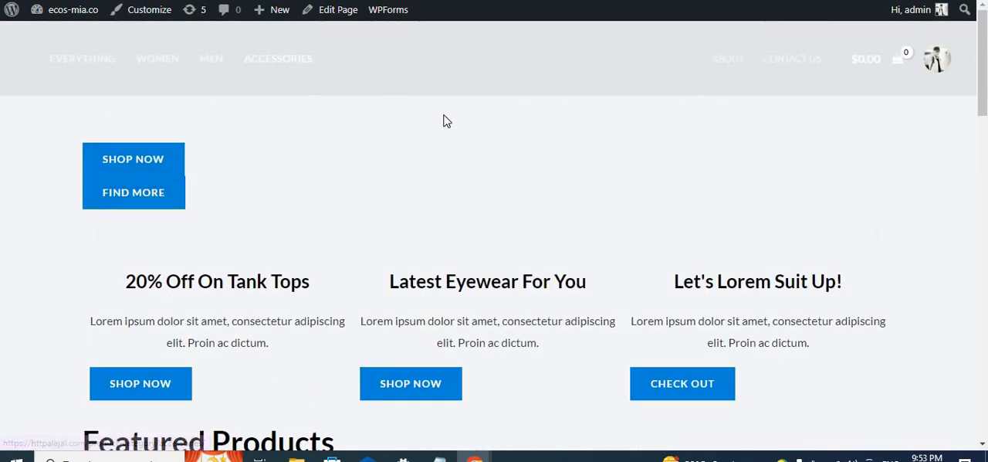
scroll(448, 186, down, 8)
scroll(448, 189, down, 3)
scroll(448, 188, up, 11)
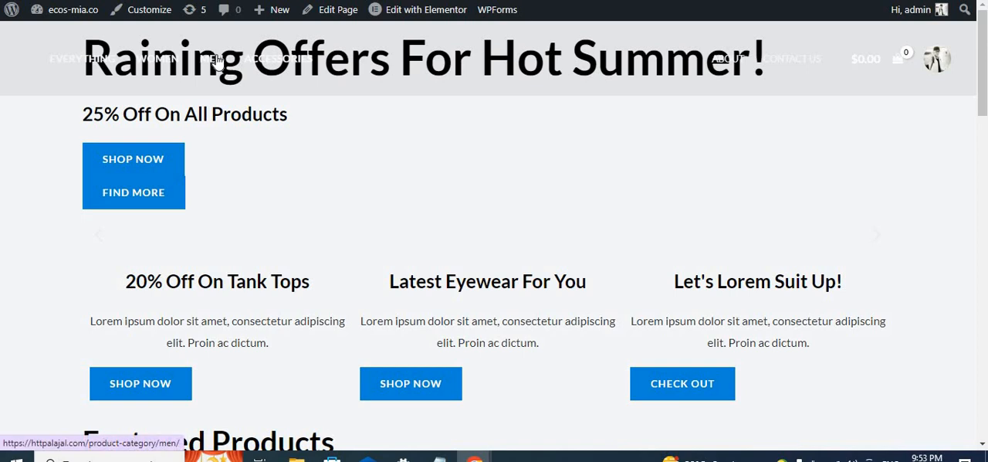
- Open the store's Men category and look through its products
click(219, 62)
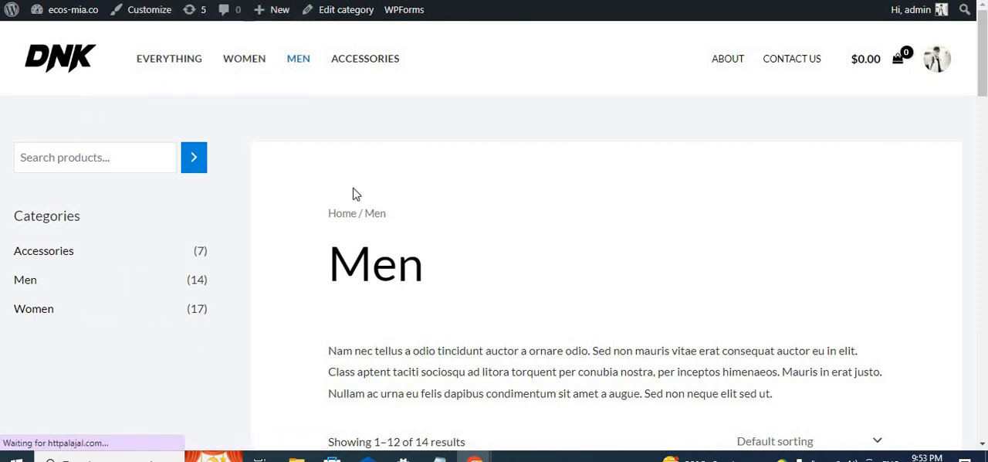
scroll(361, 199, down, 3)
scroll(361, 199, up, 3)
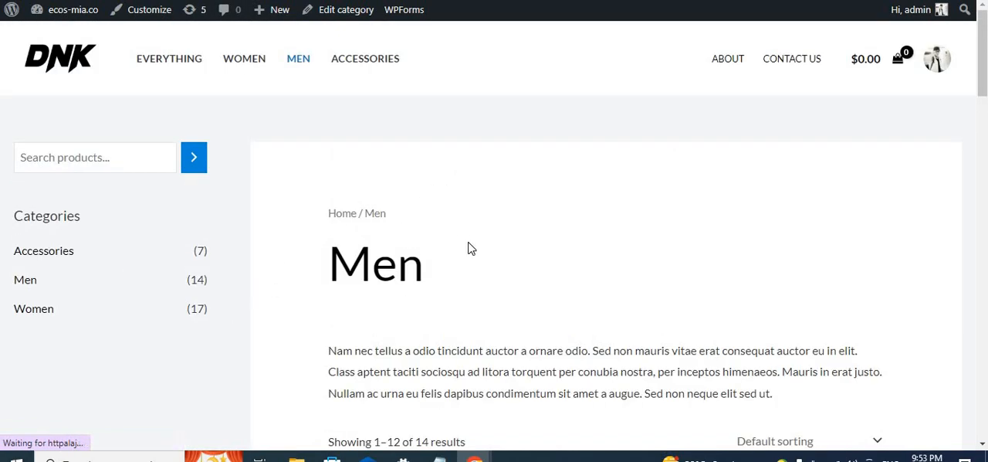
scroll(471, 247, down, 10)
scroll(468, 252, up, 3)
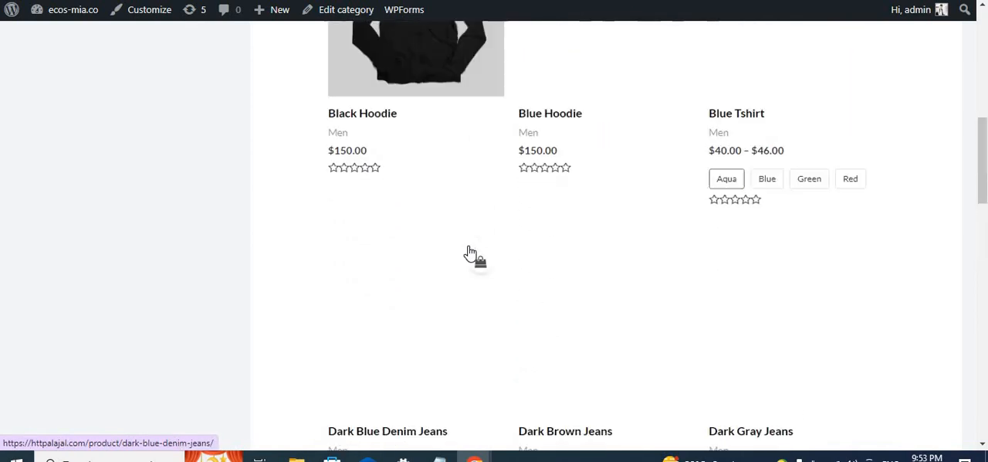
scroll(469, 252, up, 7)
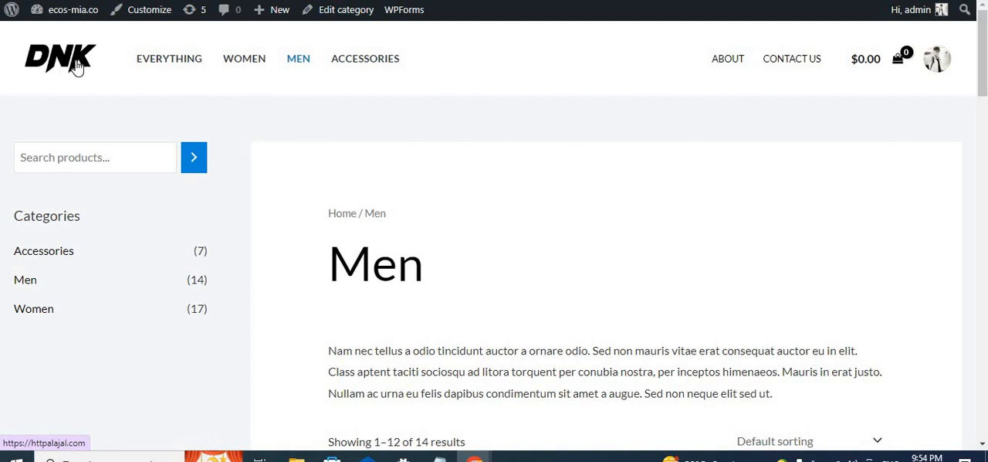
scroll(445, 288, down, 6)
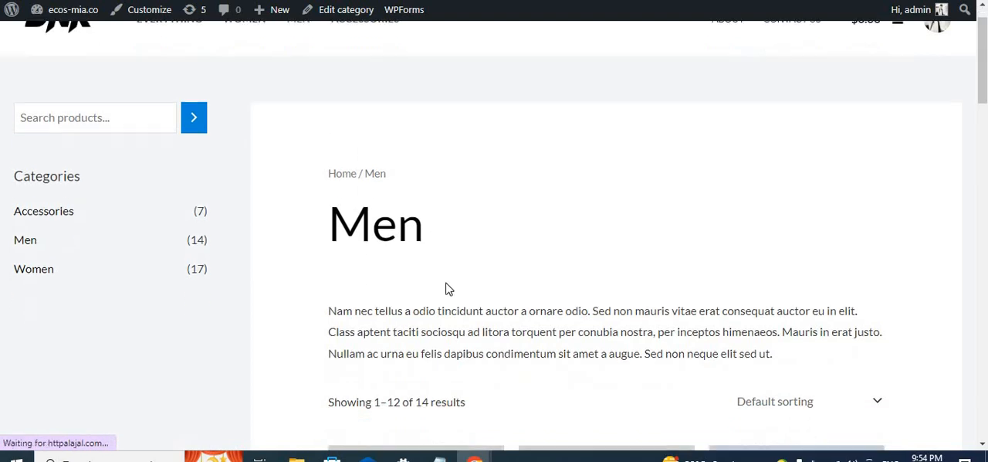
scroll(446, 287, down, 4)
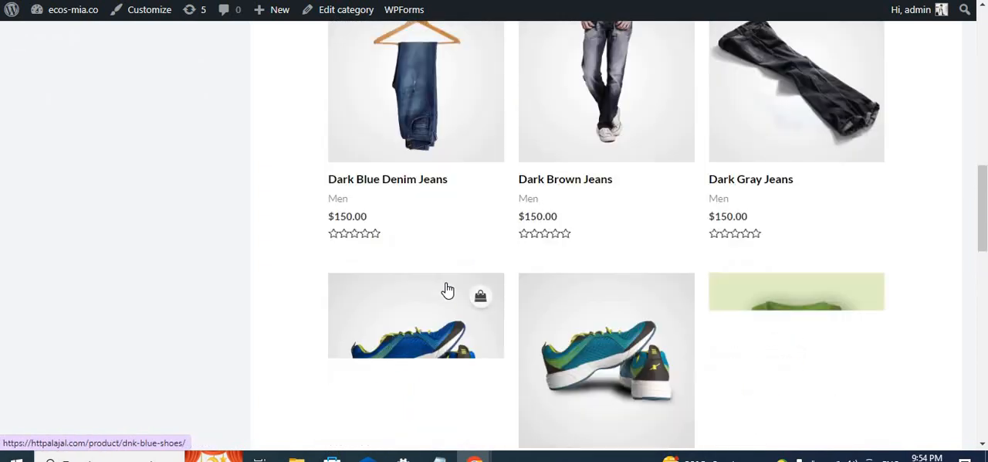
- Return to the store's home page and review its offer banners, featured products and footer
scroll(443, 287, up, 10)
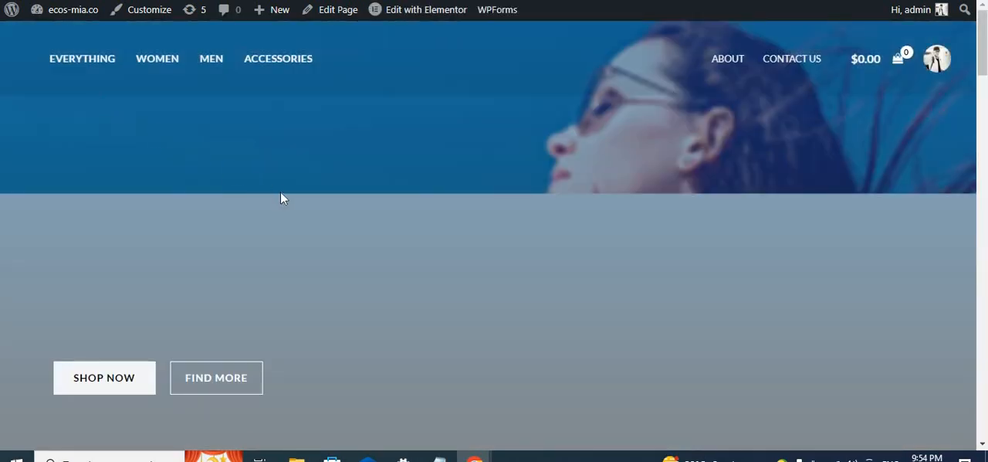
scroll(284, 193, down, 9)
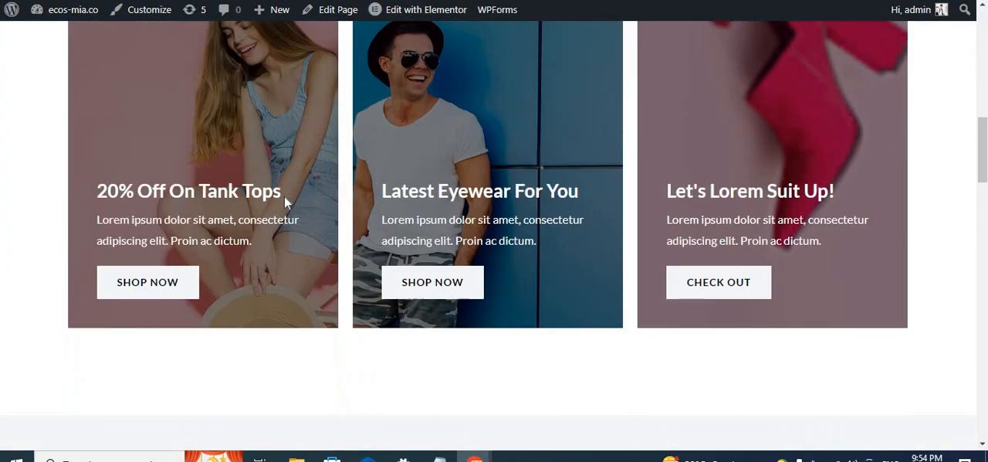
scroll(285, 202, down, 5)
scroll(284, 202, up, 10)
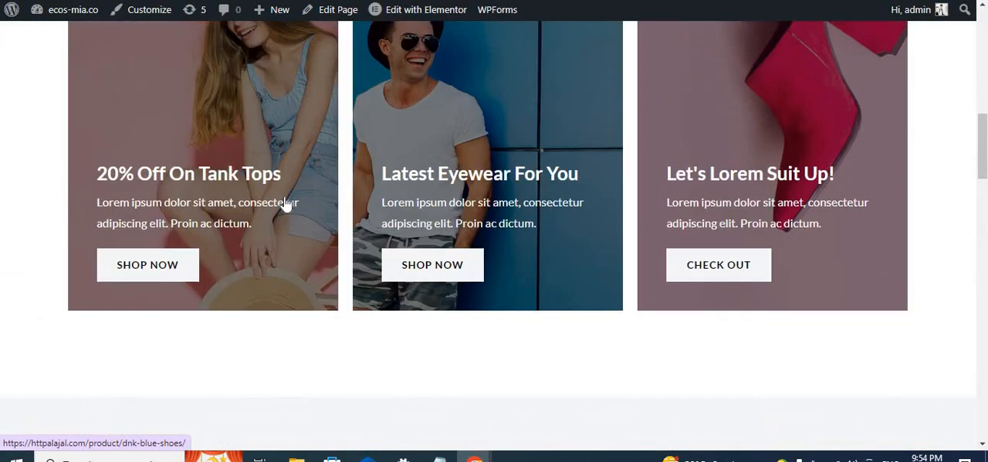
scroll(284, 202, up, 1)
scroll(285, 203, down, 8)
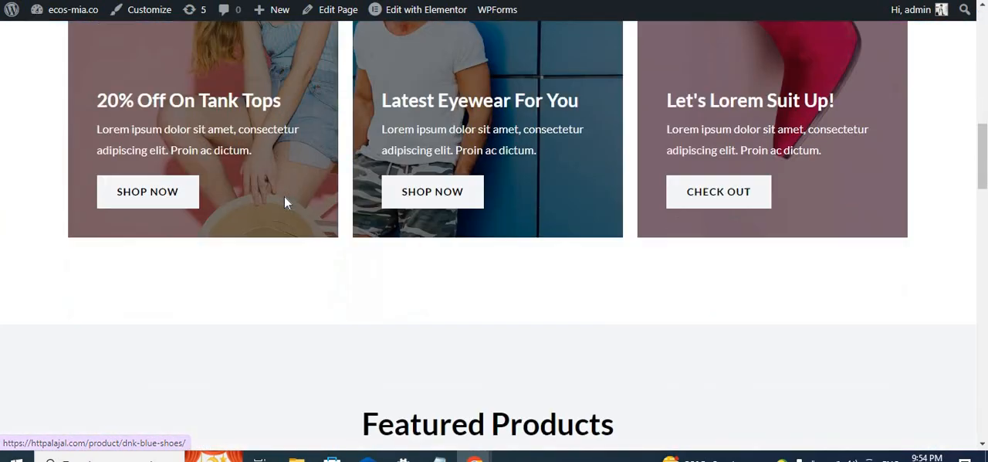
scroll(333, 203, down, 7)
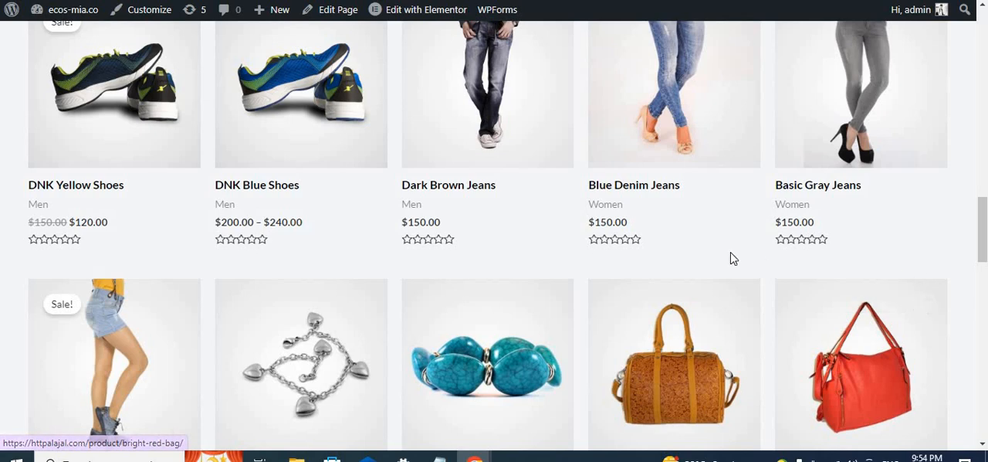
scroll(731, 259, down, 2)
scroll(671, 284, down, 10)
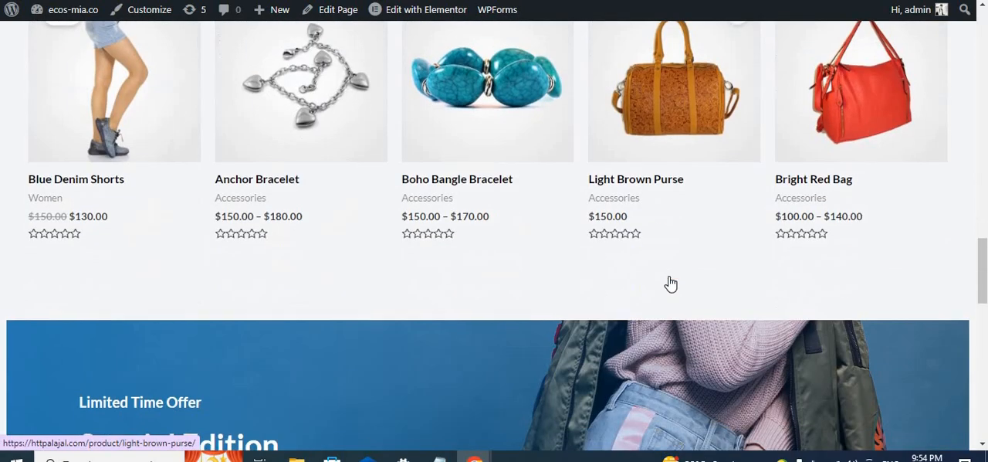
scroll(671, 284, down, 3)
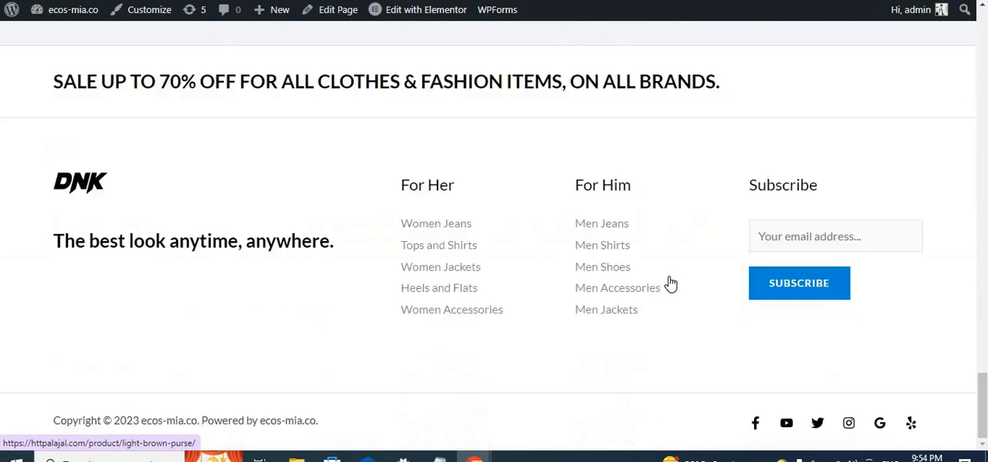
scroll(671, 284, up, 15)
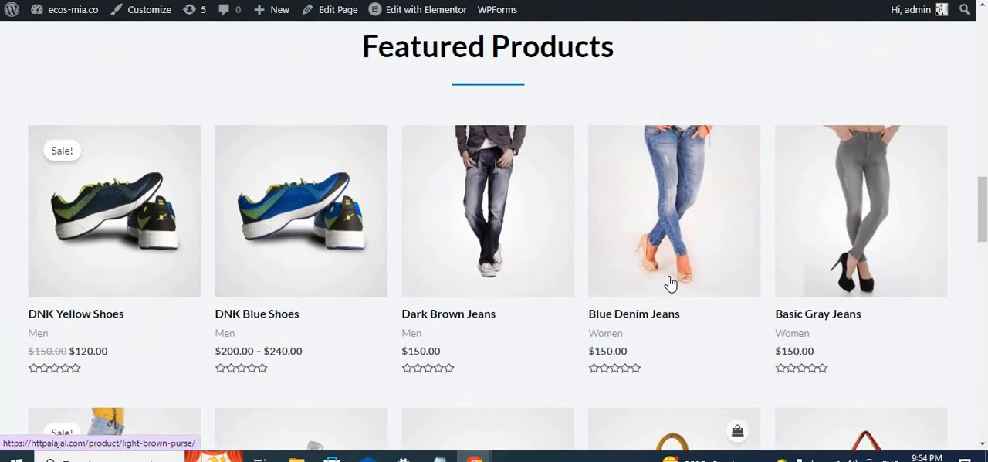
scroll(545, 337, down, 4)
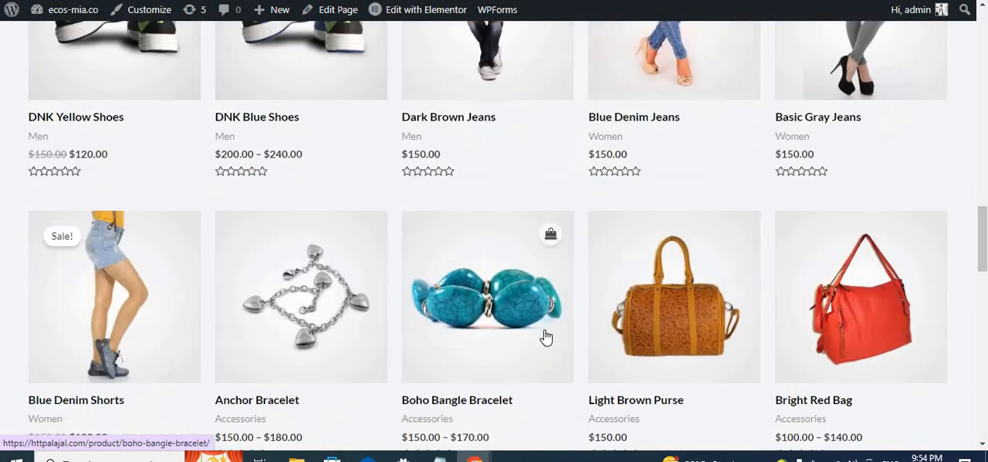
scroll(547, 335, up, 7)
scroll(546, 336, up, 8)
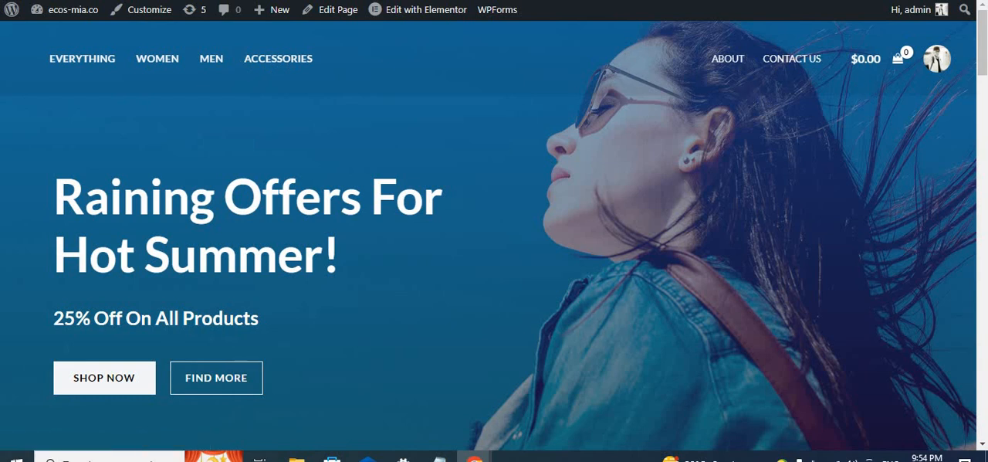
- Switch to the Google Meet call, revisit the Starter Templates completion page and return to the call
click(305, 0)
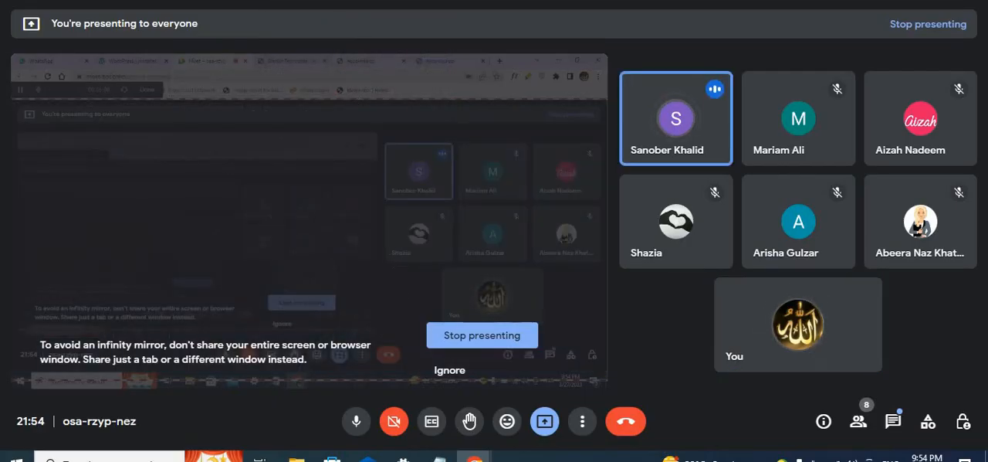
click(463, 1)
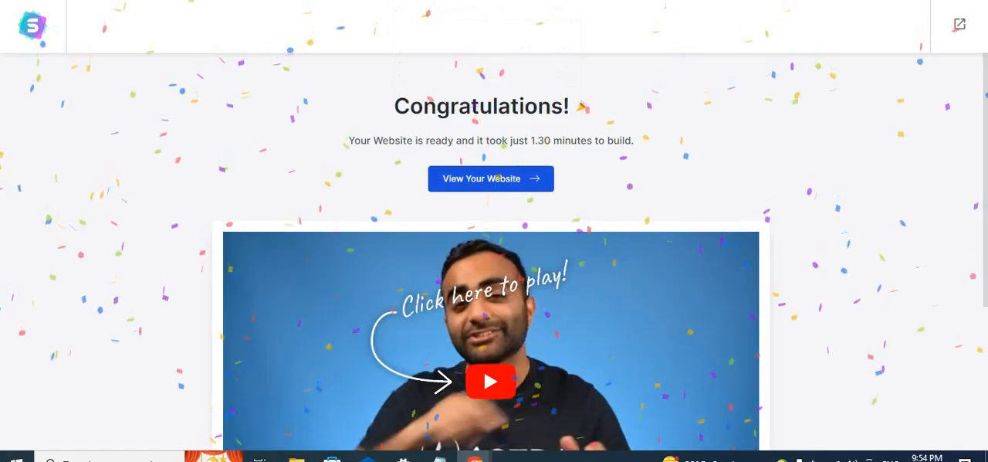
click(339, 1)
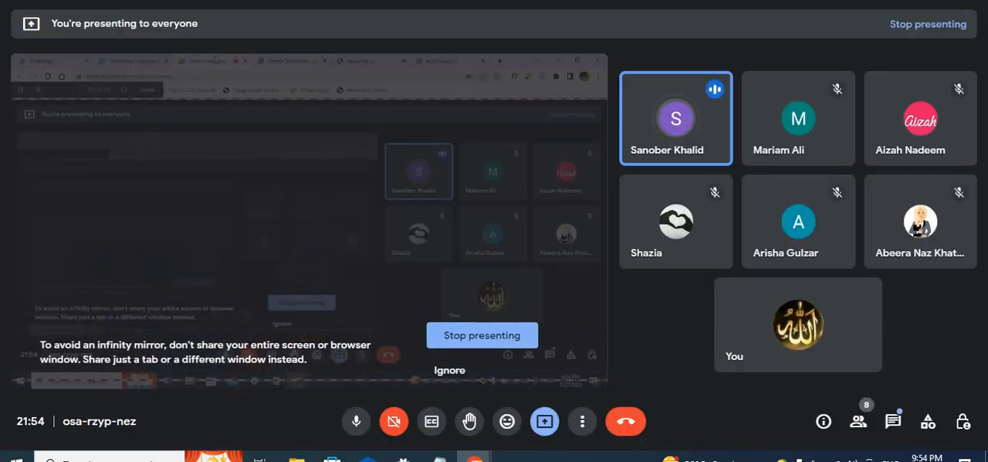